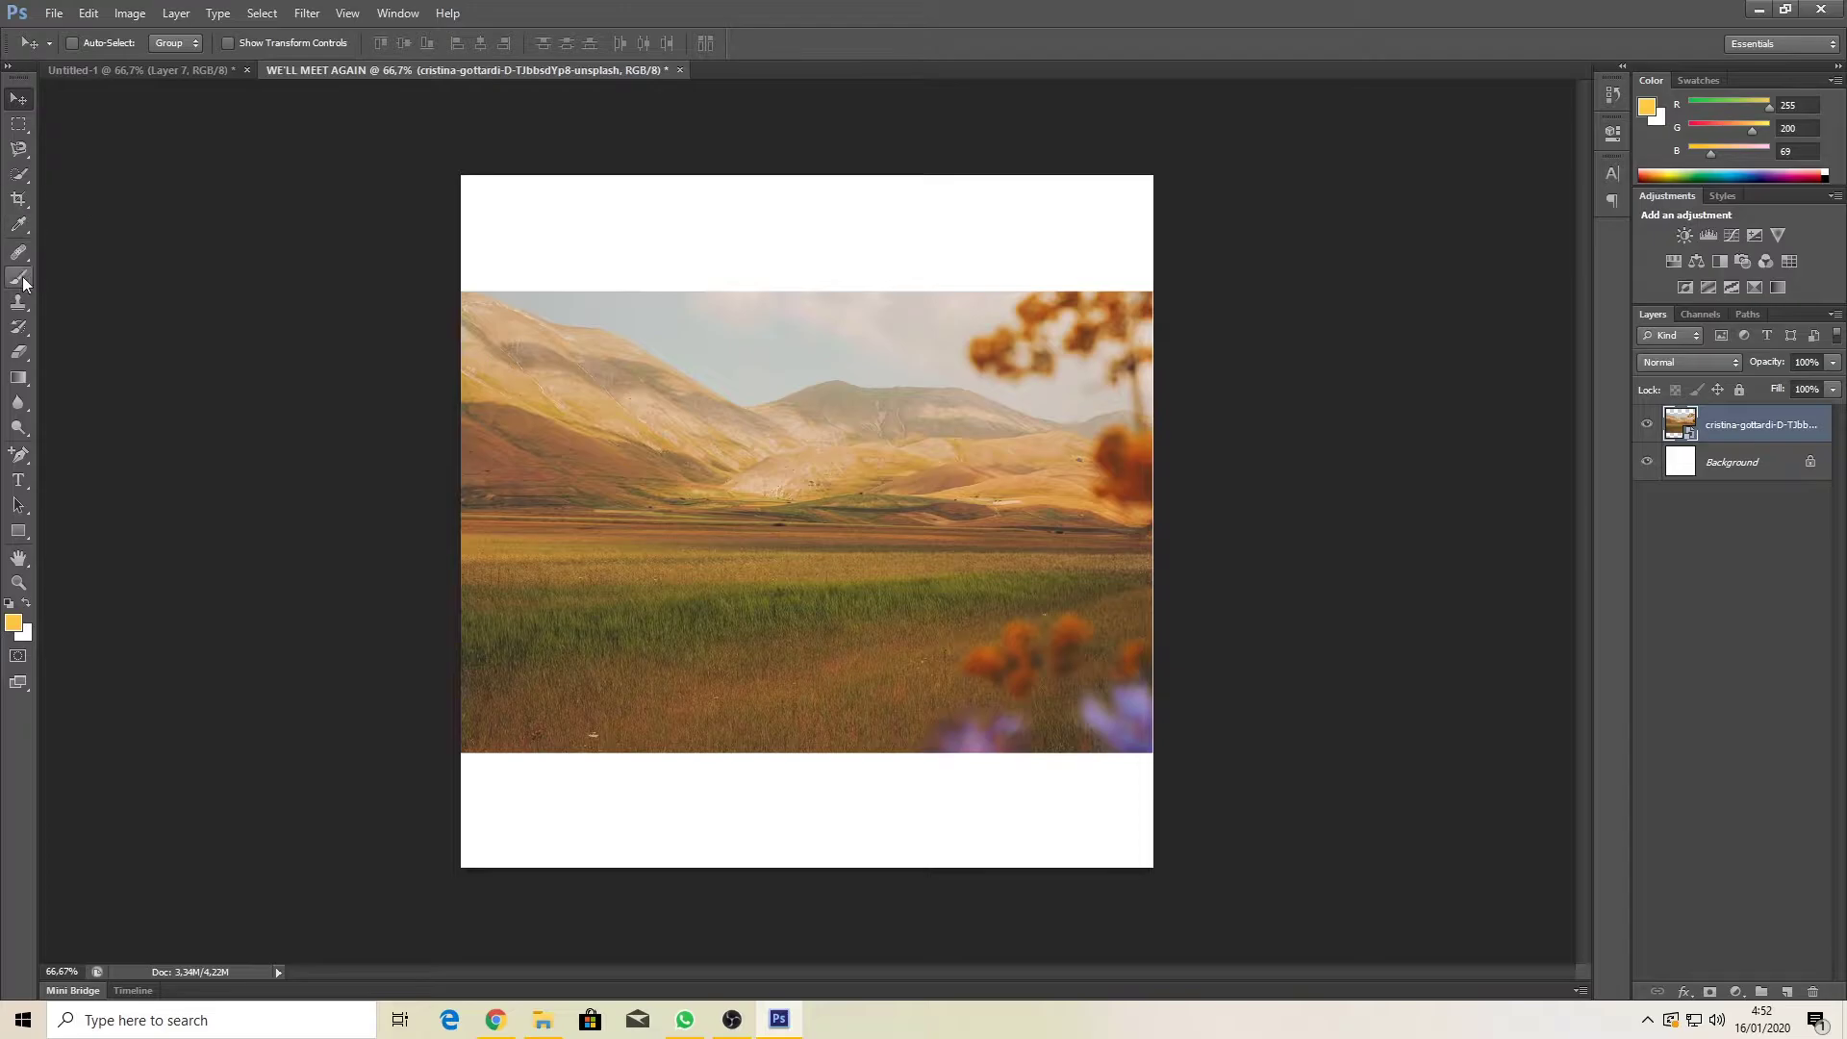
# Step: Remove the sky from the landscape photo with the Magic Eraser, then erase the leftover specks and orange blossoms above the hills
pyautogui.rightClick(18, 352)
pyautogui.click(71, 388)
pyautogui.click(753, 348)
pyautogui.press('Return')
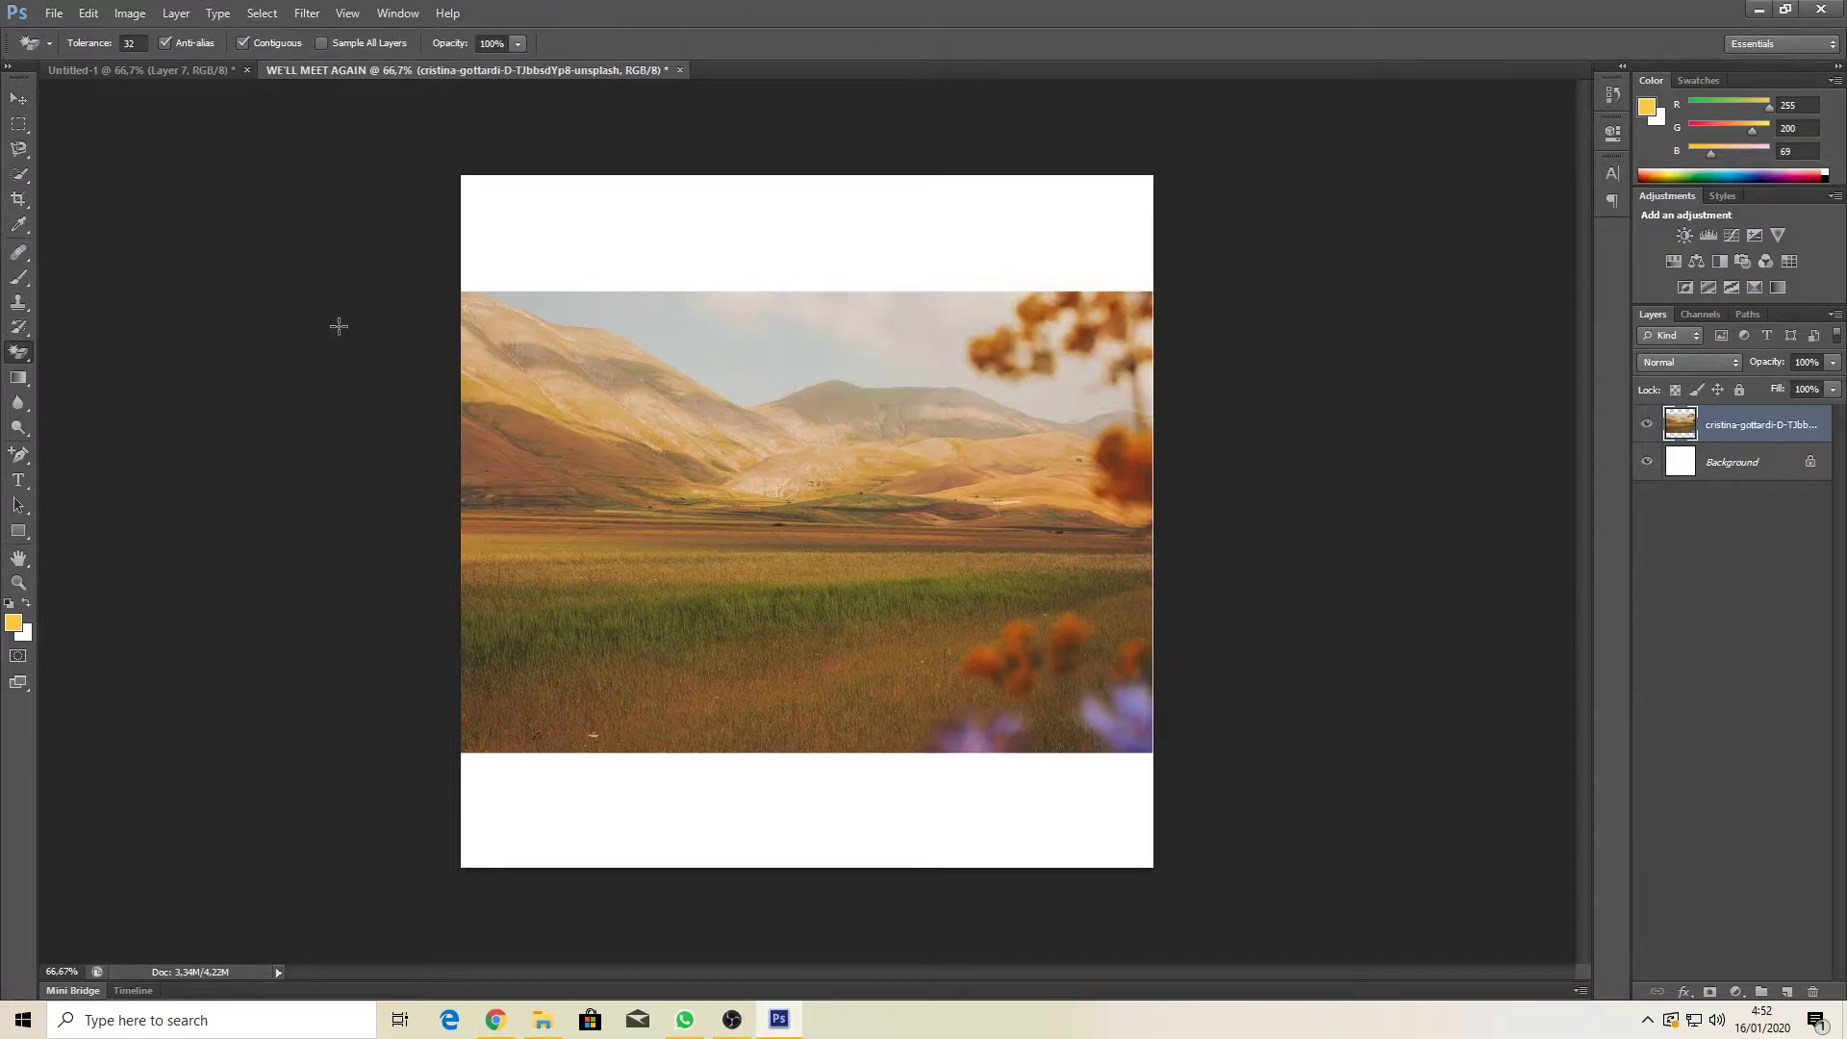
pyautogui.rightClick(21, 354)
pyautogui.click(96, 348)
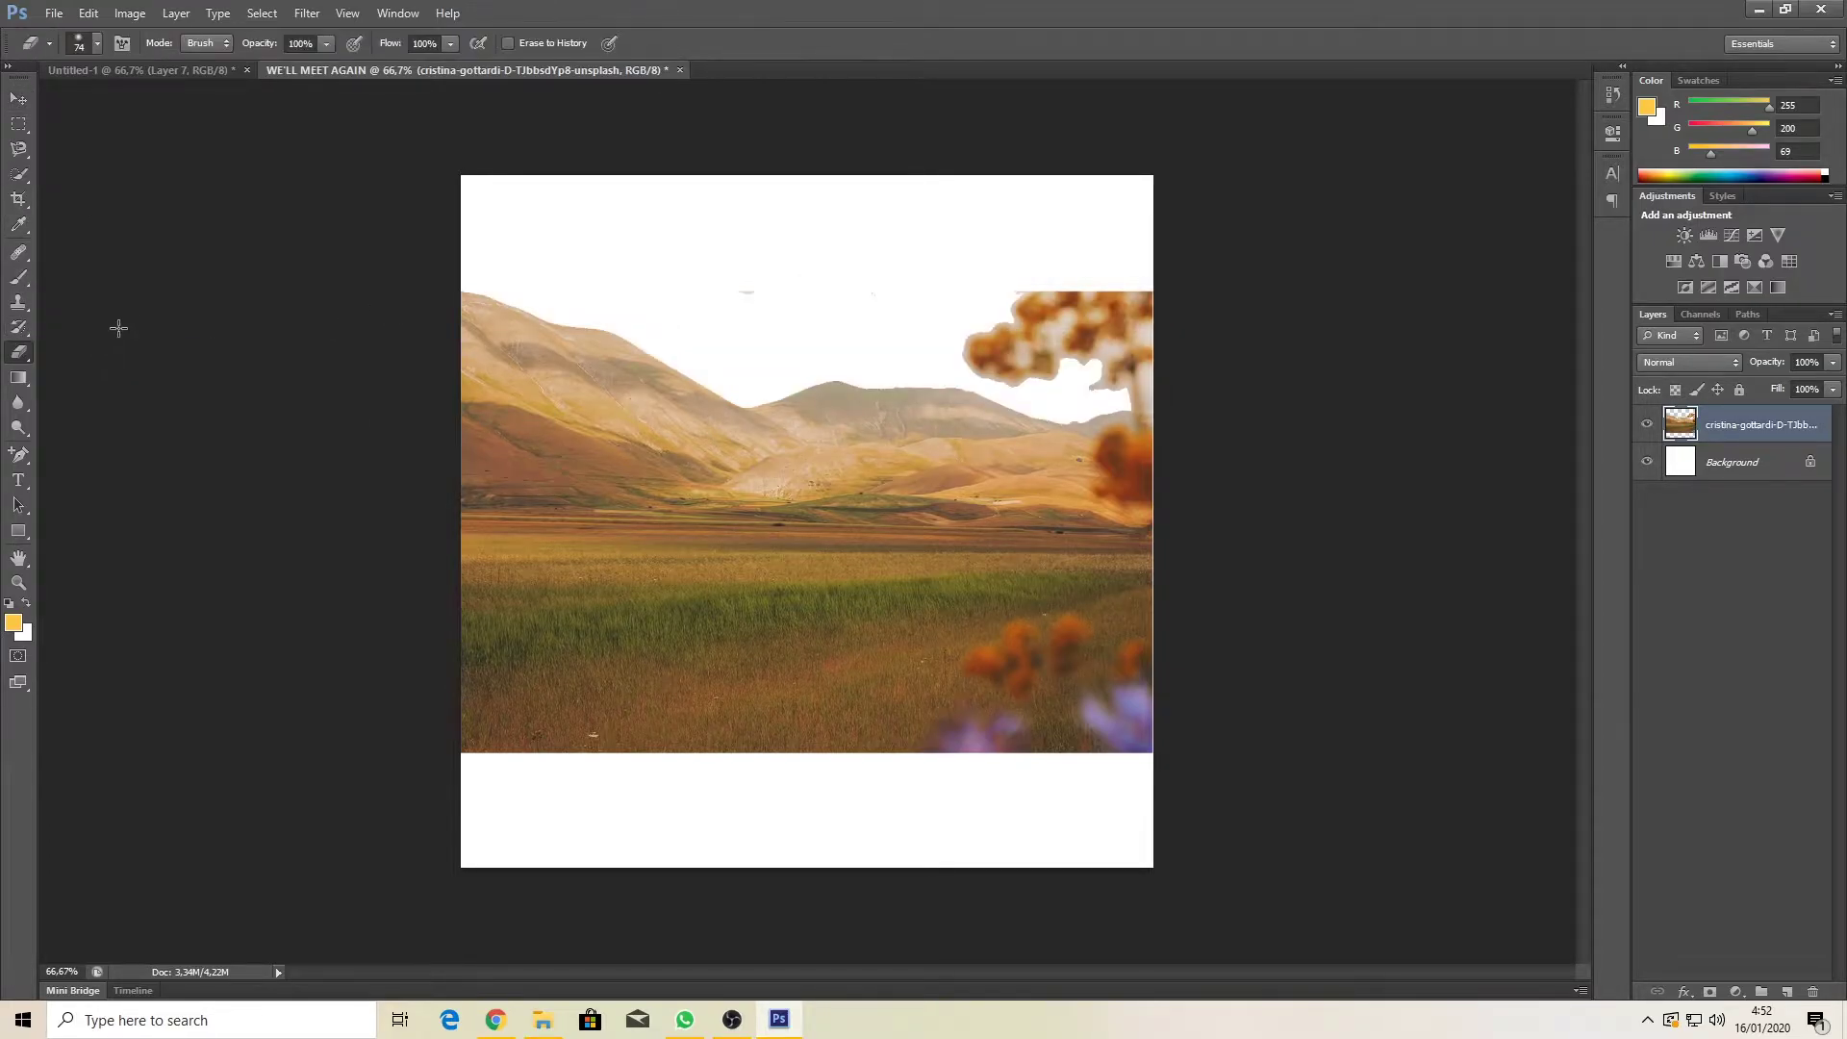
pyautogui.moveTo(845, 281)
pyautogui.mouseDown()
pyautogui.moveTo(999, 310)
pyautogui.moveTo(1174, 309)
pyautogui.moveTo(1163, 298)
pyautogui.moveTo(963, 355)
pyautogui.moveTo(1038, 379)
pyautogui.moveTo(1020, 346)
pyautogui.moveTo(991, 371)
pyautogui.moveTo(1110, 349)
pyautogui.moveTo(1124, 327)
pyautogui.moveTo(1101, 369)
pyautogui.moveTo(1147, 375)
pyautogui.mouseUp()
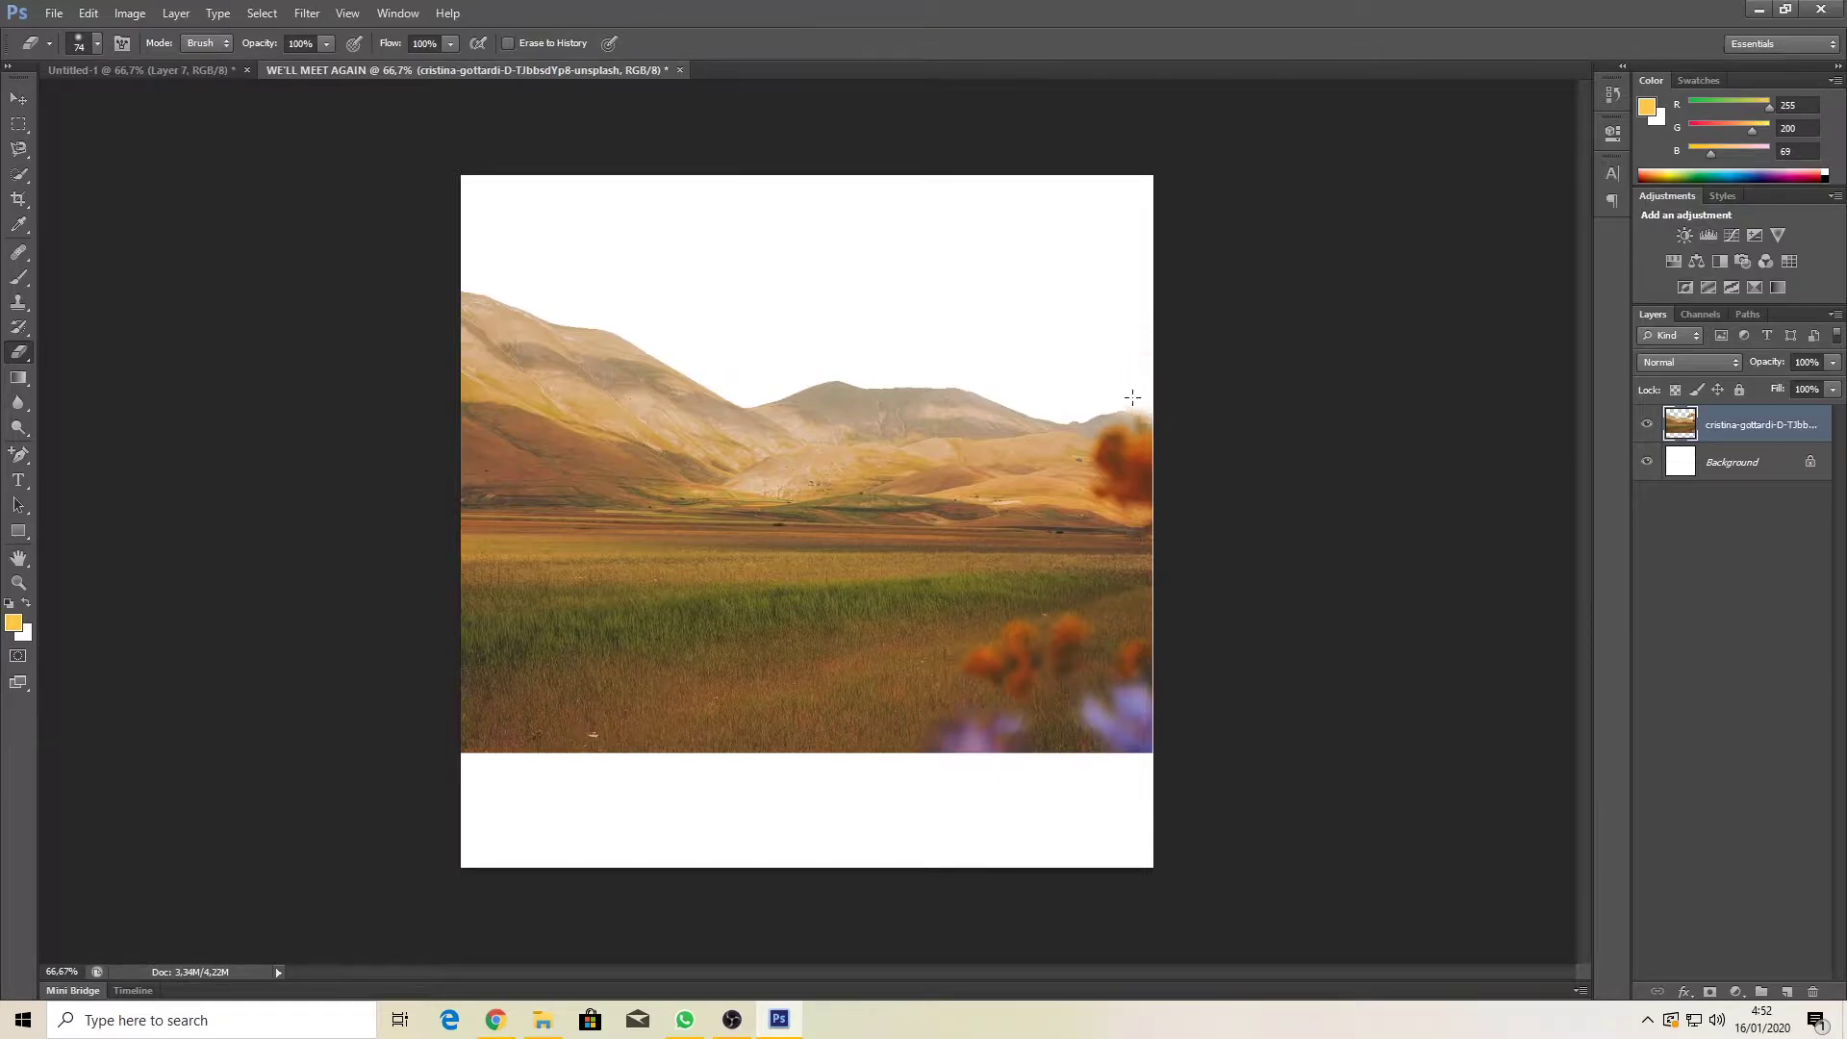
# Step: Scale the landscape layer to about 108% and move it down so the field fills the lower part of the canvas
pyautogui.click(20, 100)
pyautogui.hotkey('ctrl', 't')
pyautogui.moveTo(1151, 753); pyautogui.dragTo(1188, 769)
pyautogui.moveTo(1058, 602); pyautogui.dragTo(1070, 763)
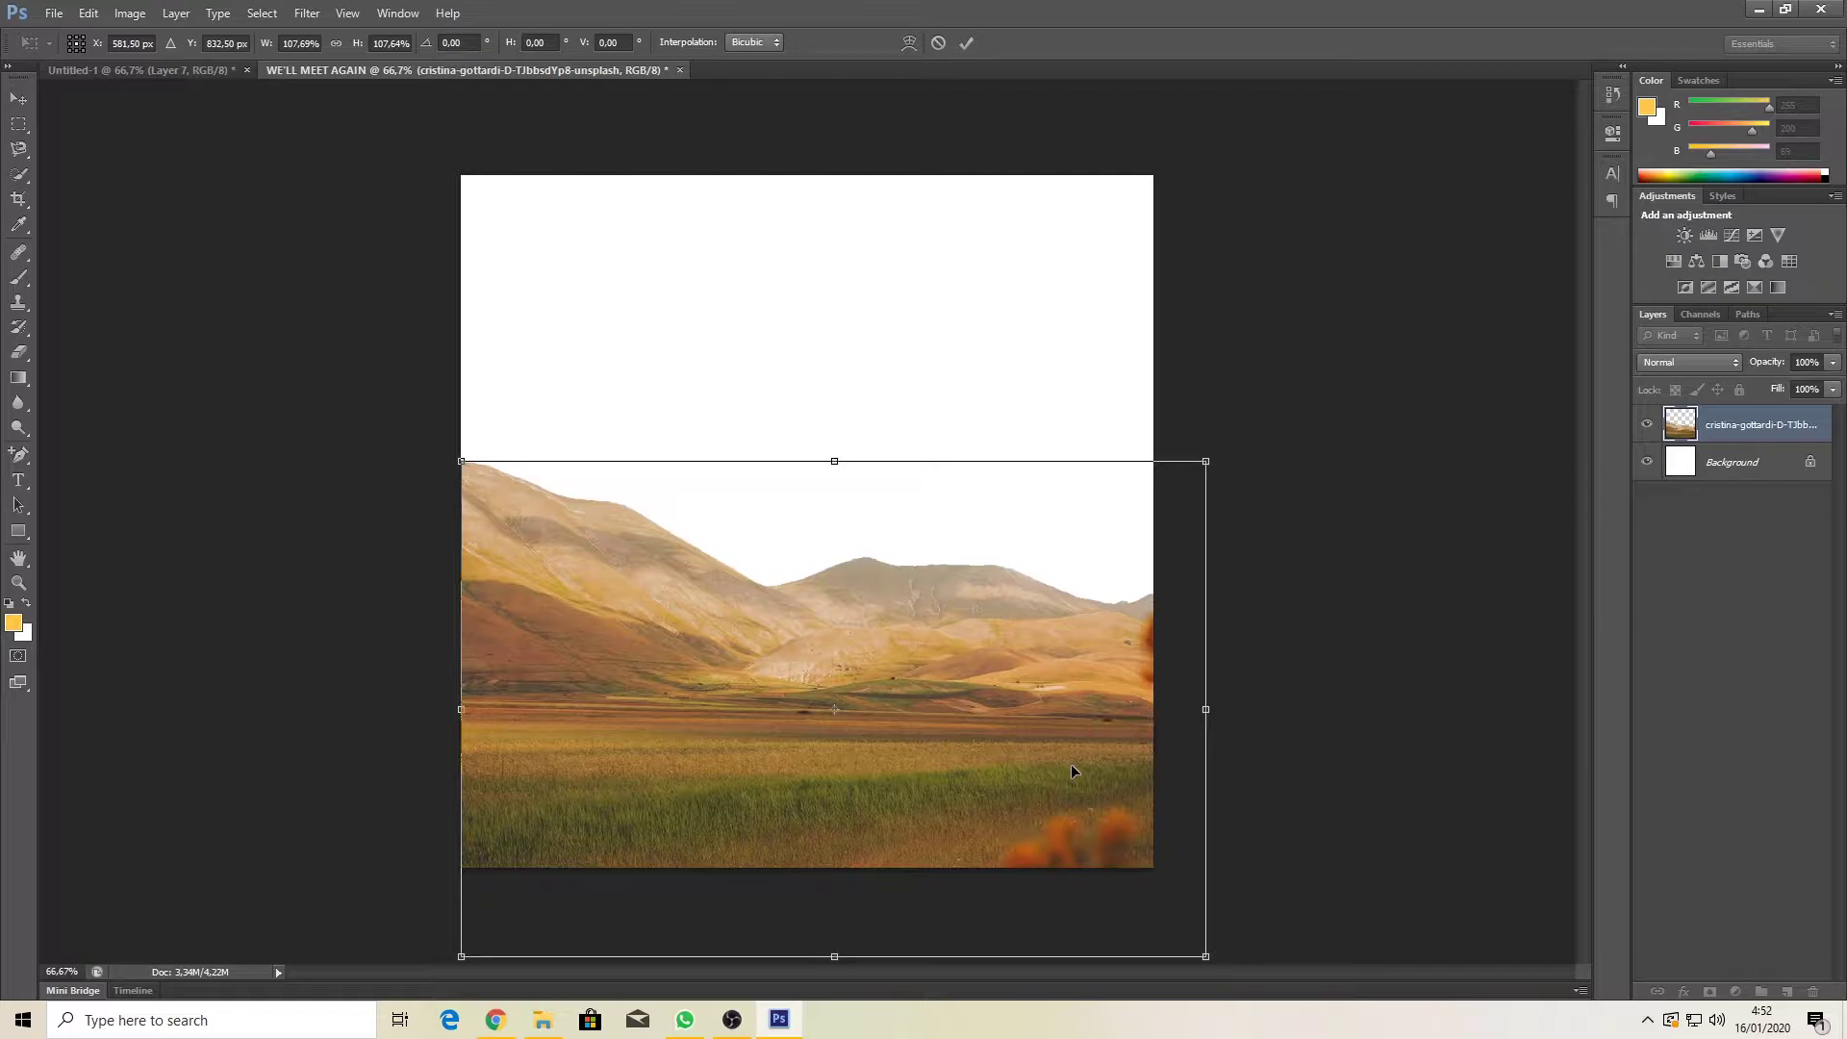
pyautogui.press('Return')
# Step: Place the portrait image d0bdc8121617cf112540ba9685d7f939 from the WE'LL MEET AGAIN folder, centred on the canvas and scaled down slightly
pyautogui.click(542, 1019)
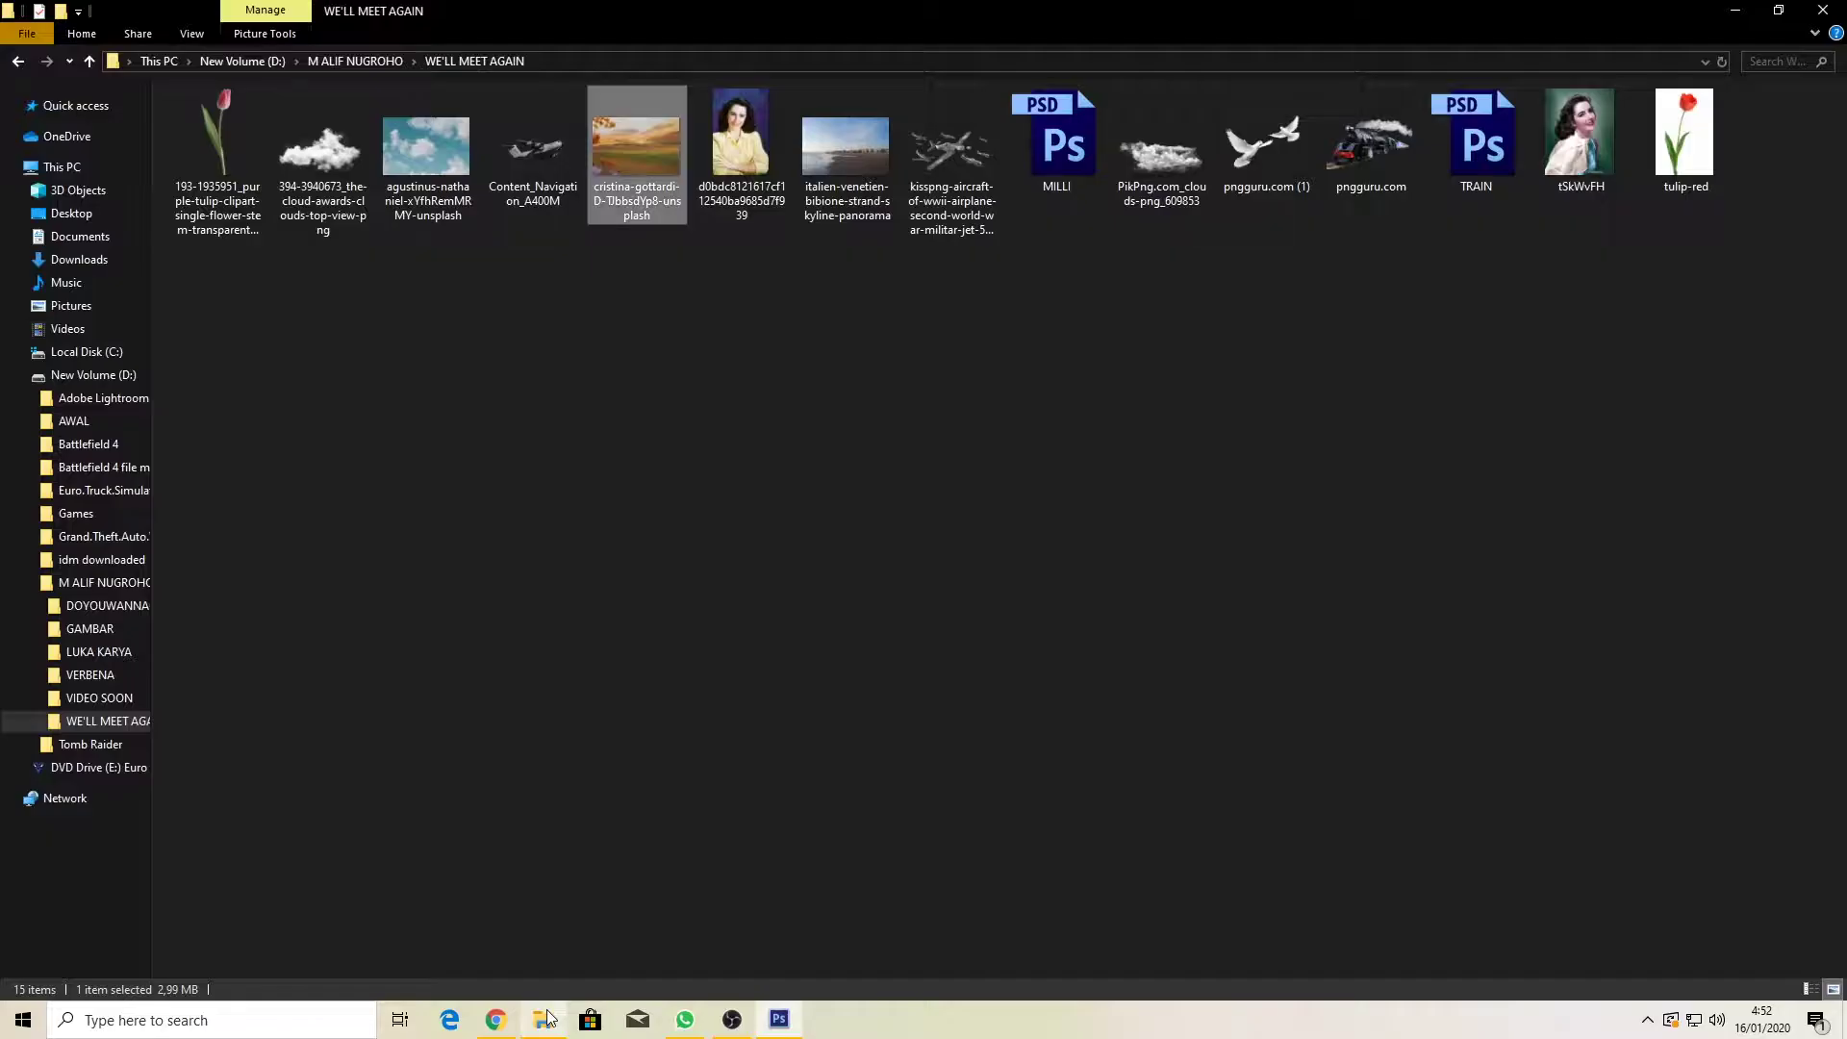
pyautogui.moveTo(741, 144); pyautogui.dragTo(808, 637)
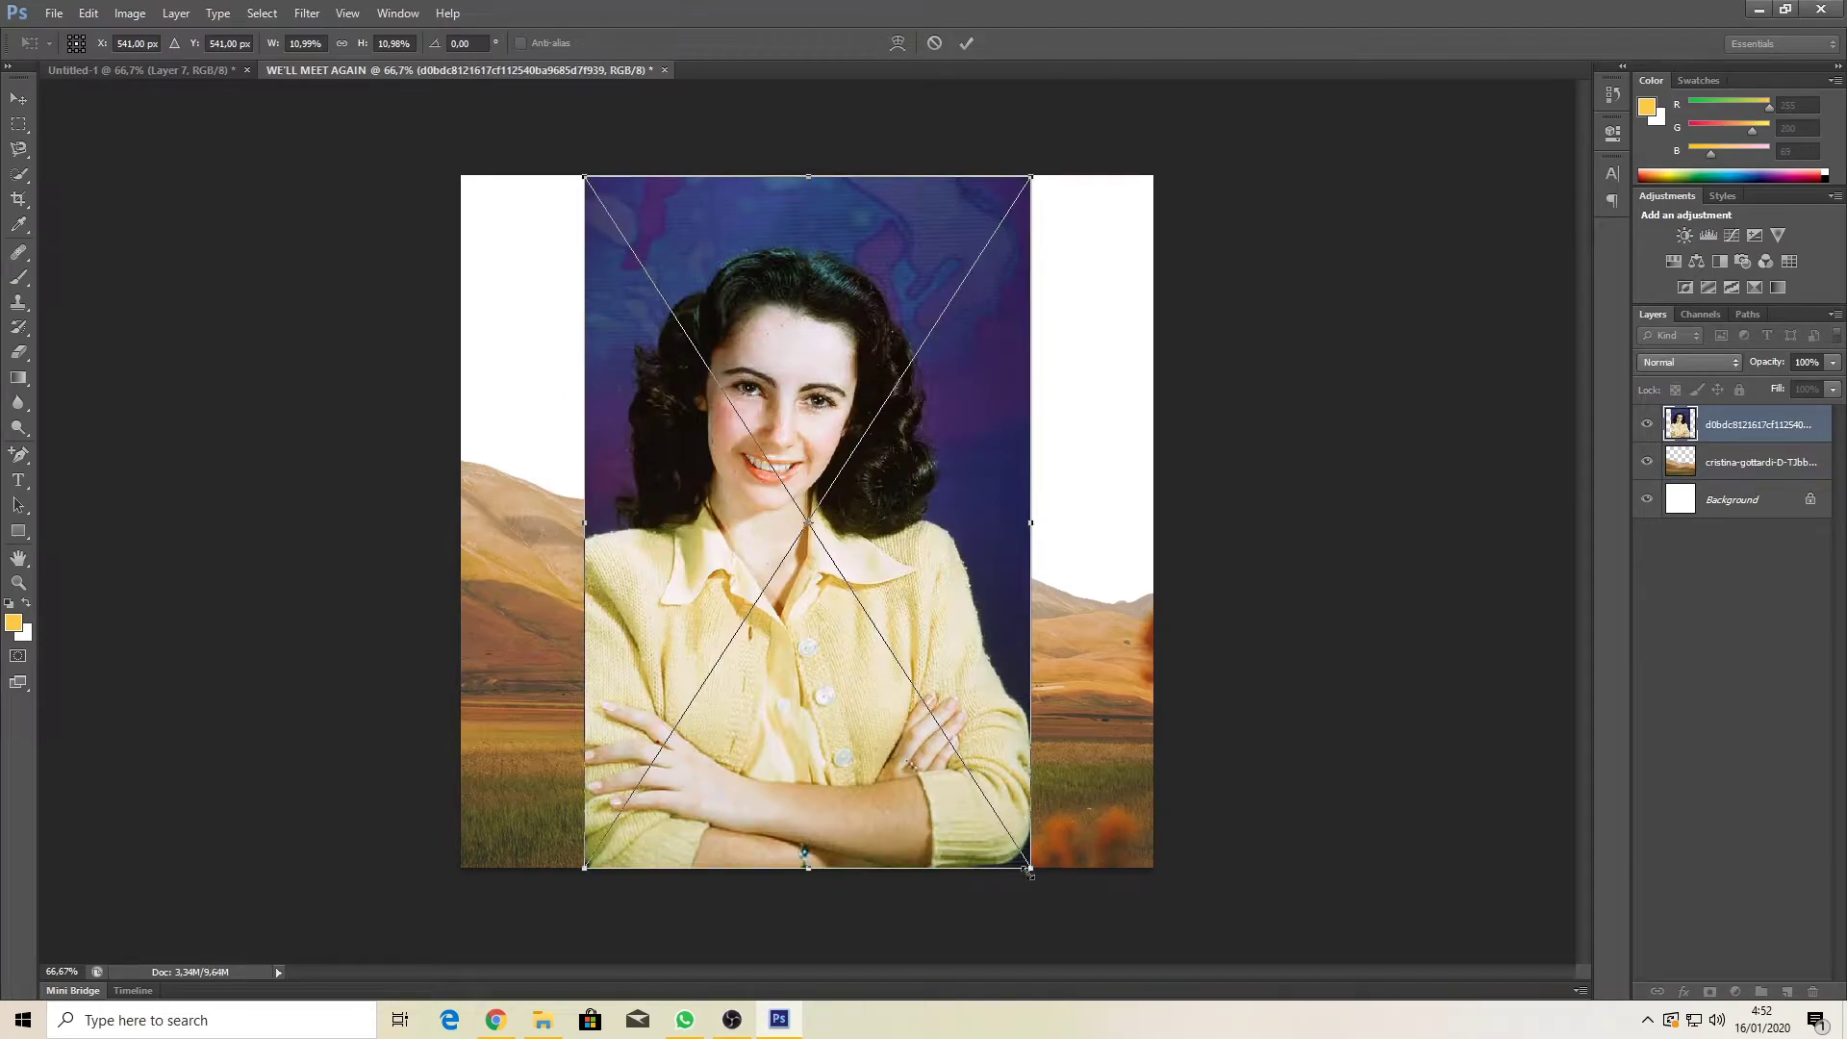
pyautogui.moveTo(1030, 867); pyautogui.dragTo(1023, 856)
pyautogui.press('Return')
pyautogui.hotkey('ctrl', '+')
pyautogui.hotkey('ctrl', '+')
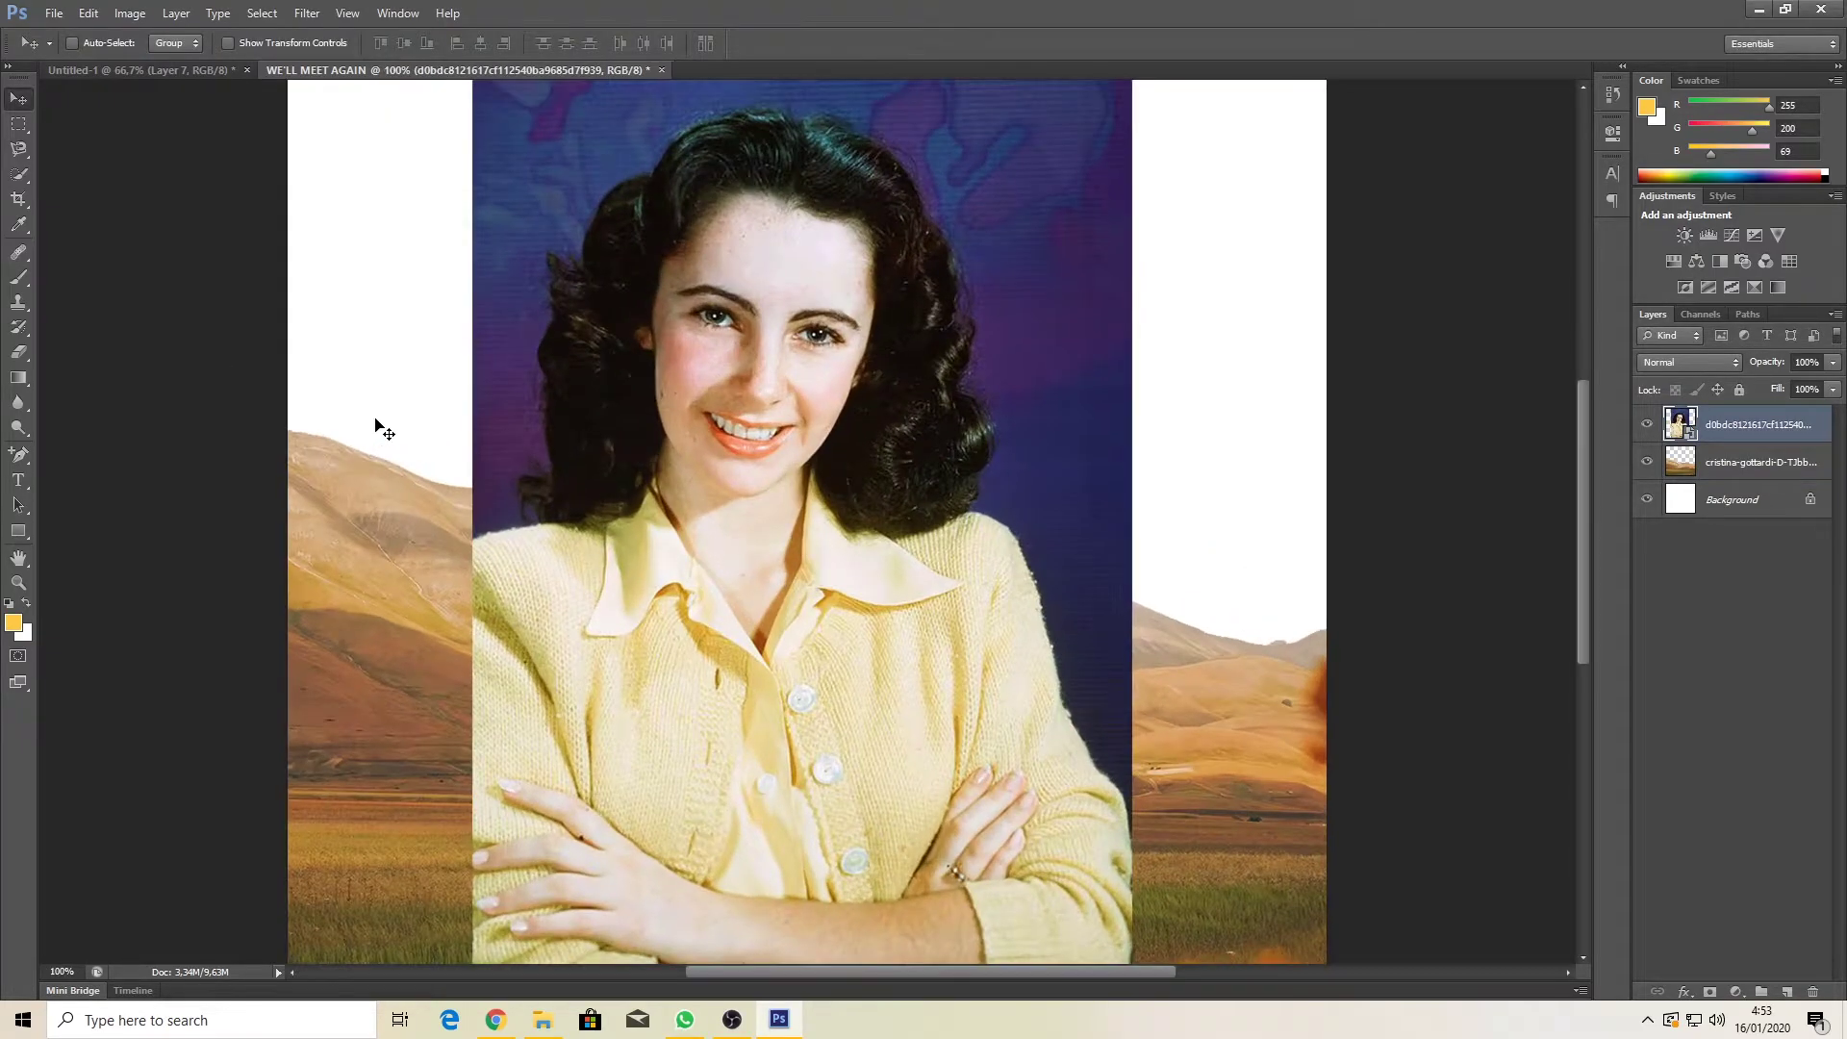
pyautogui.scroll(-5, 477, 437)
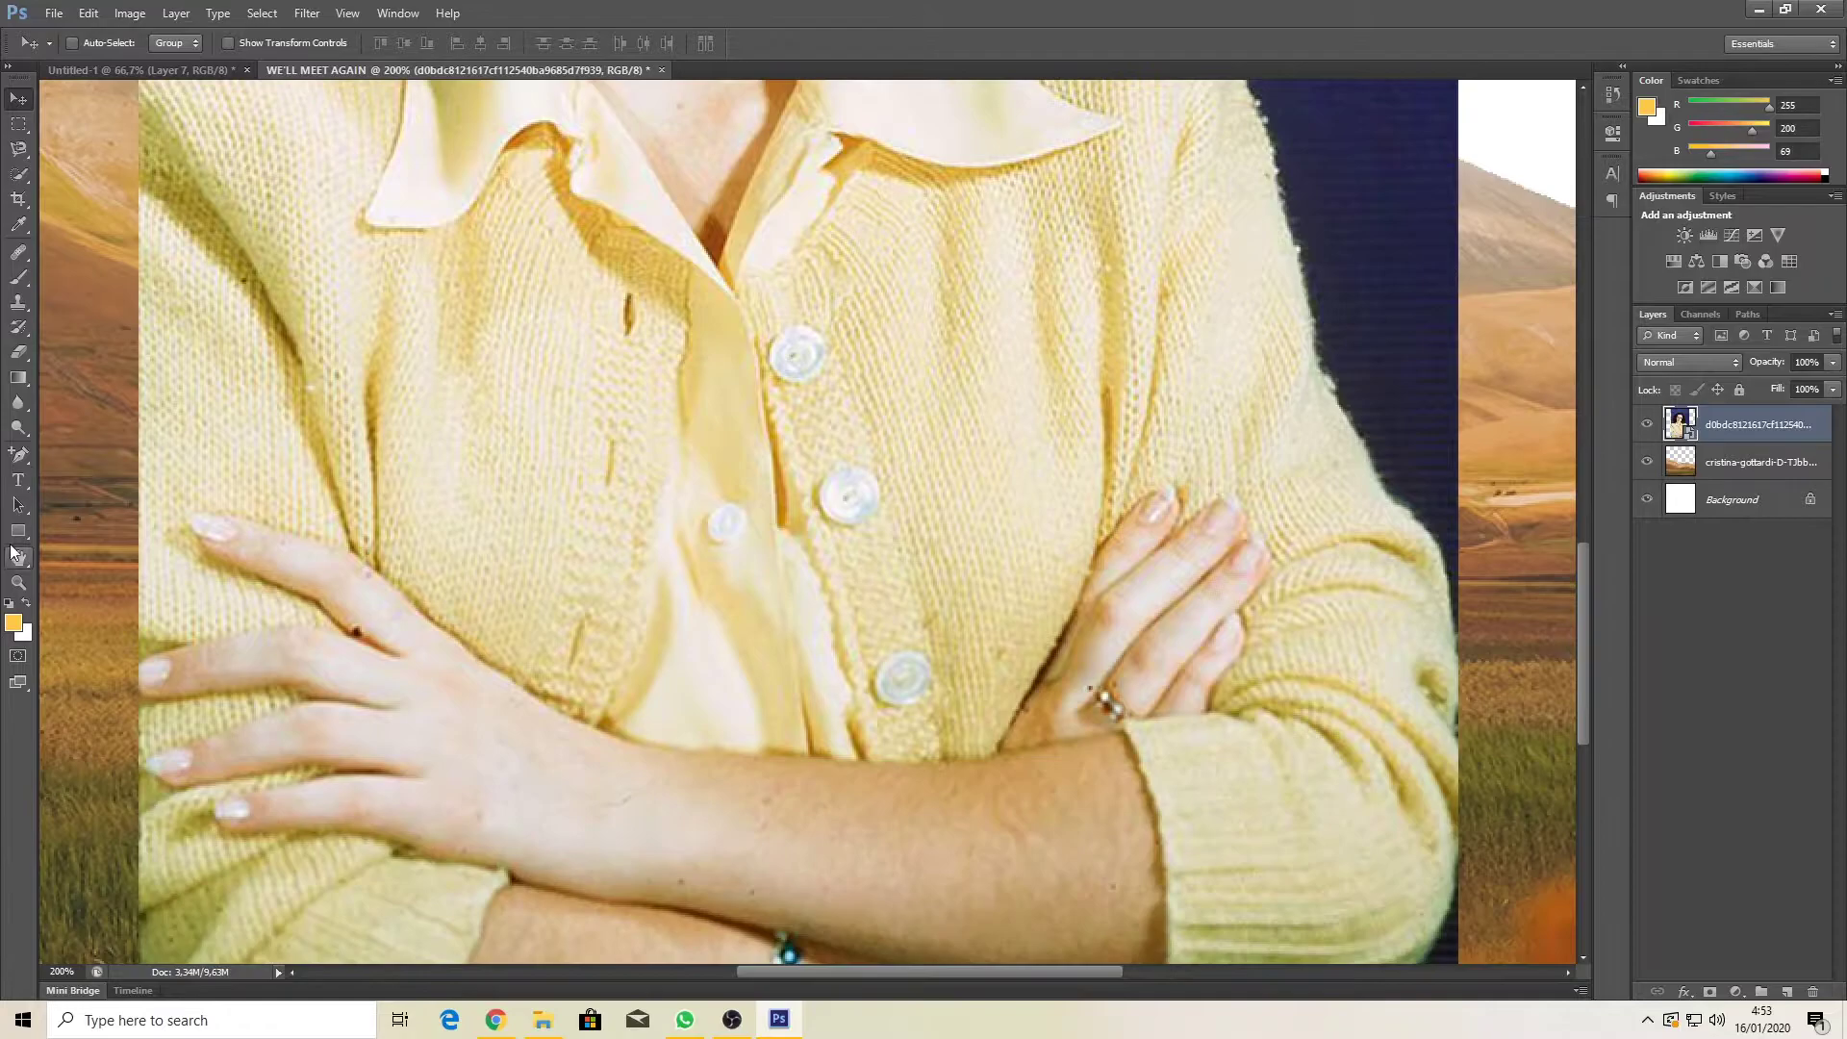
pyautogui.click(18, 149)
pyautogui.scroll(-2, 295, 657)
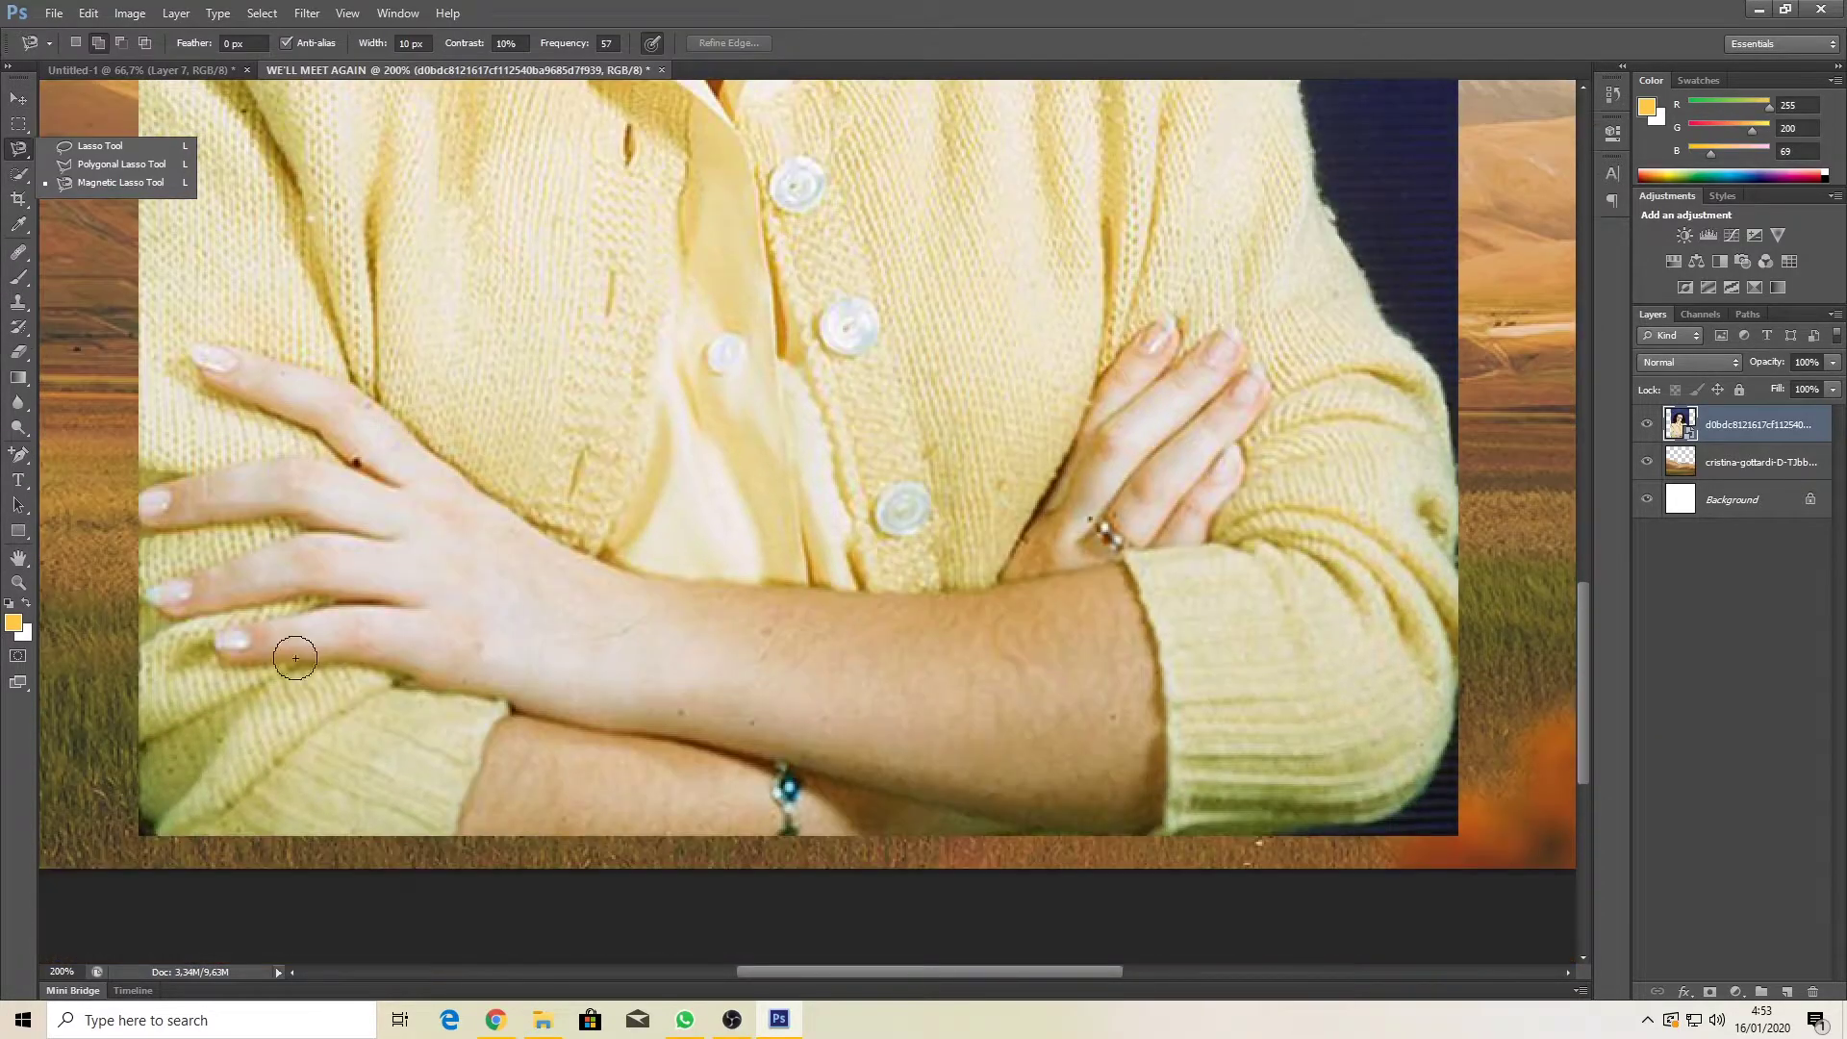
pyautogui.click(105, 863)
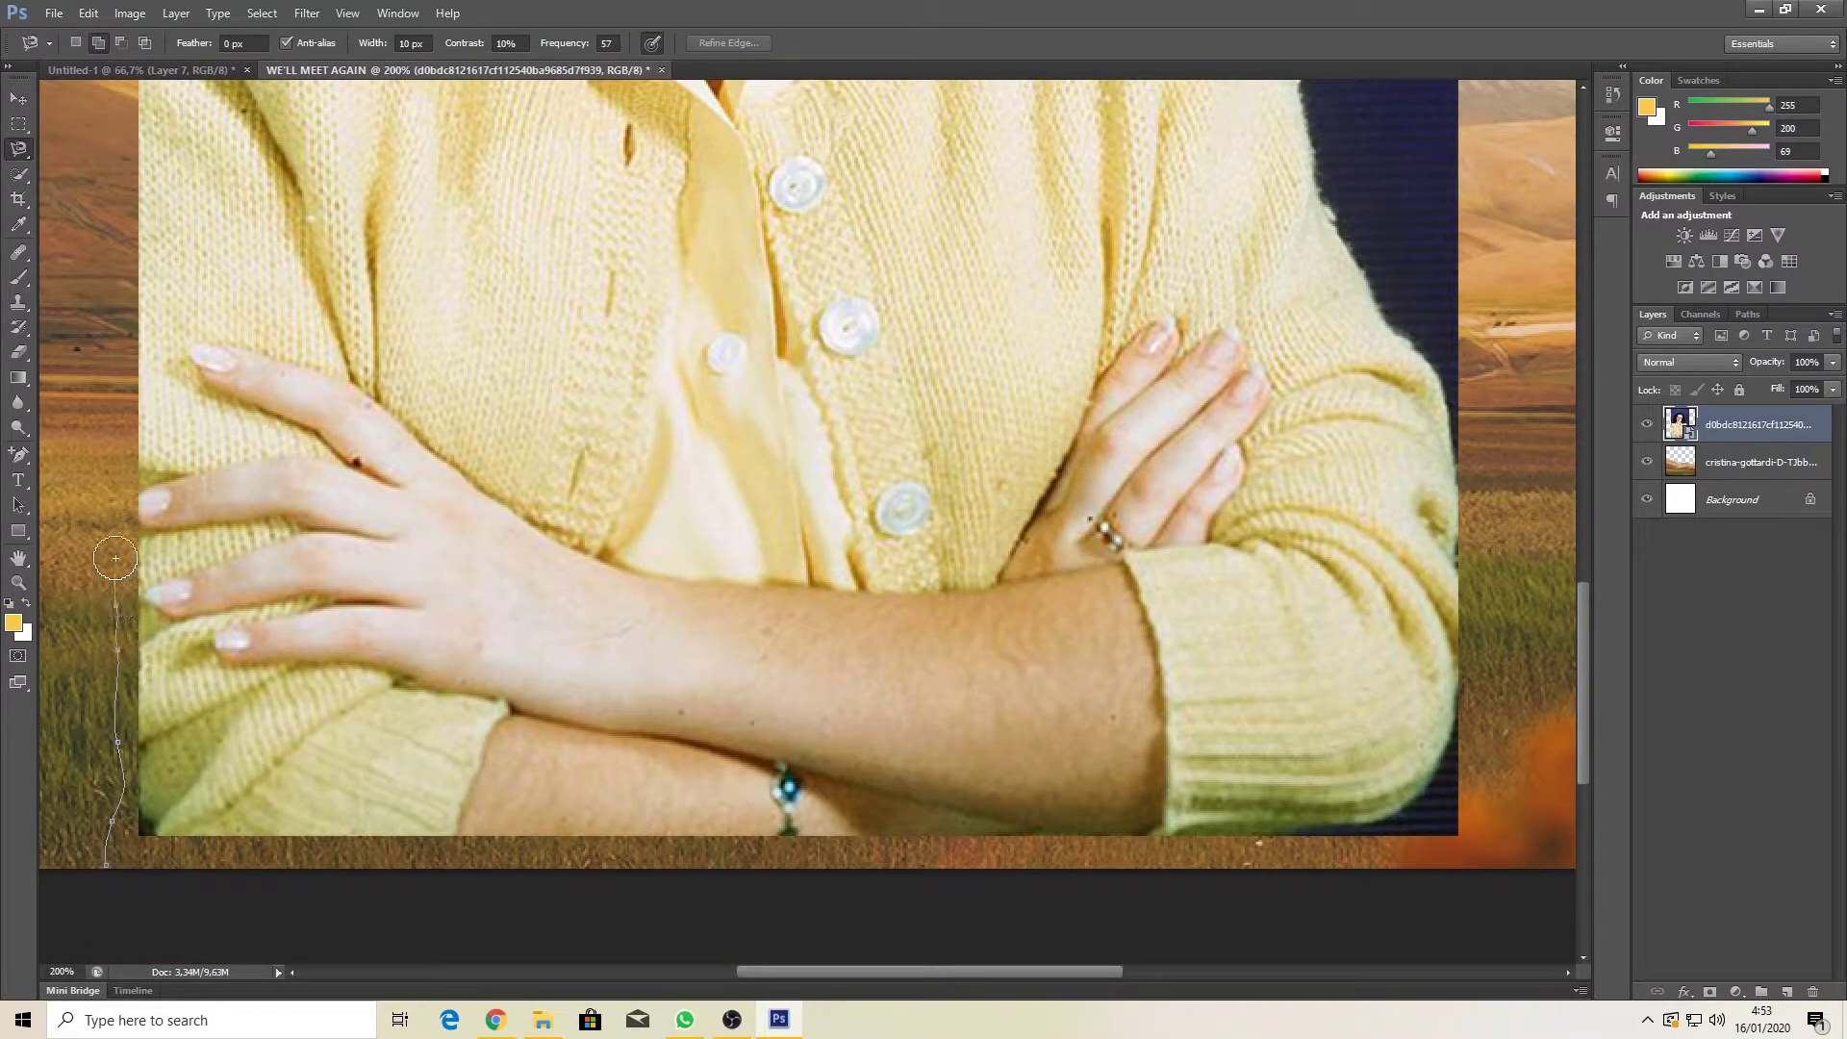
pyautogui.click(106, 862)
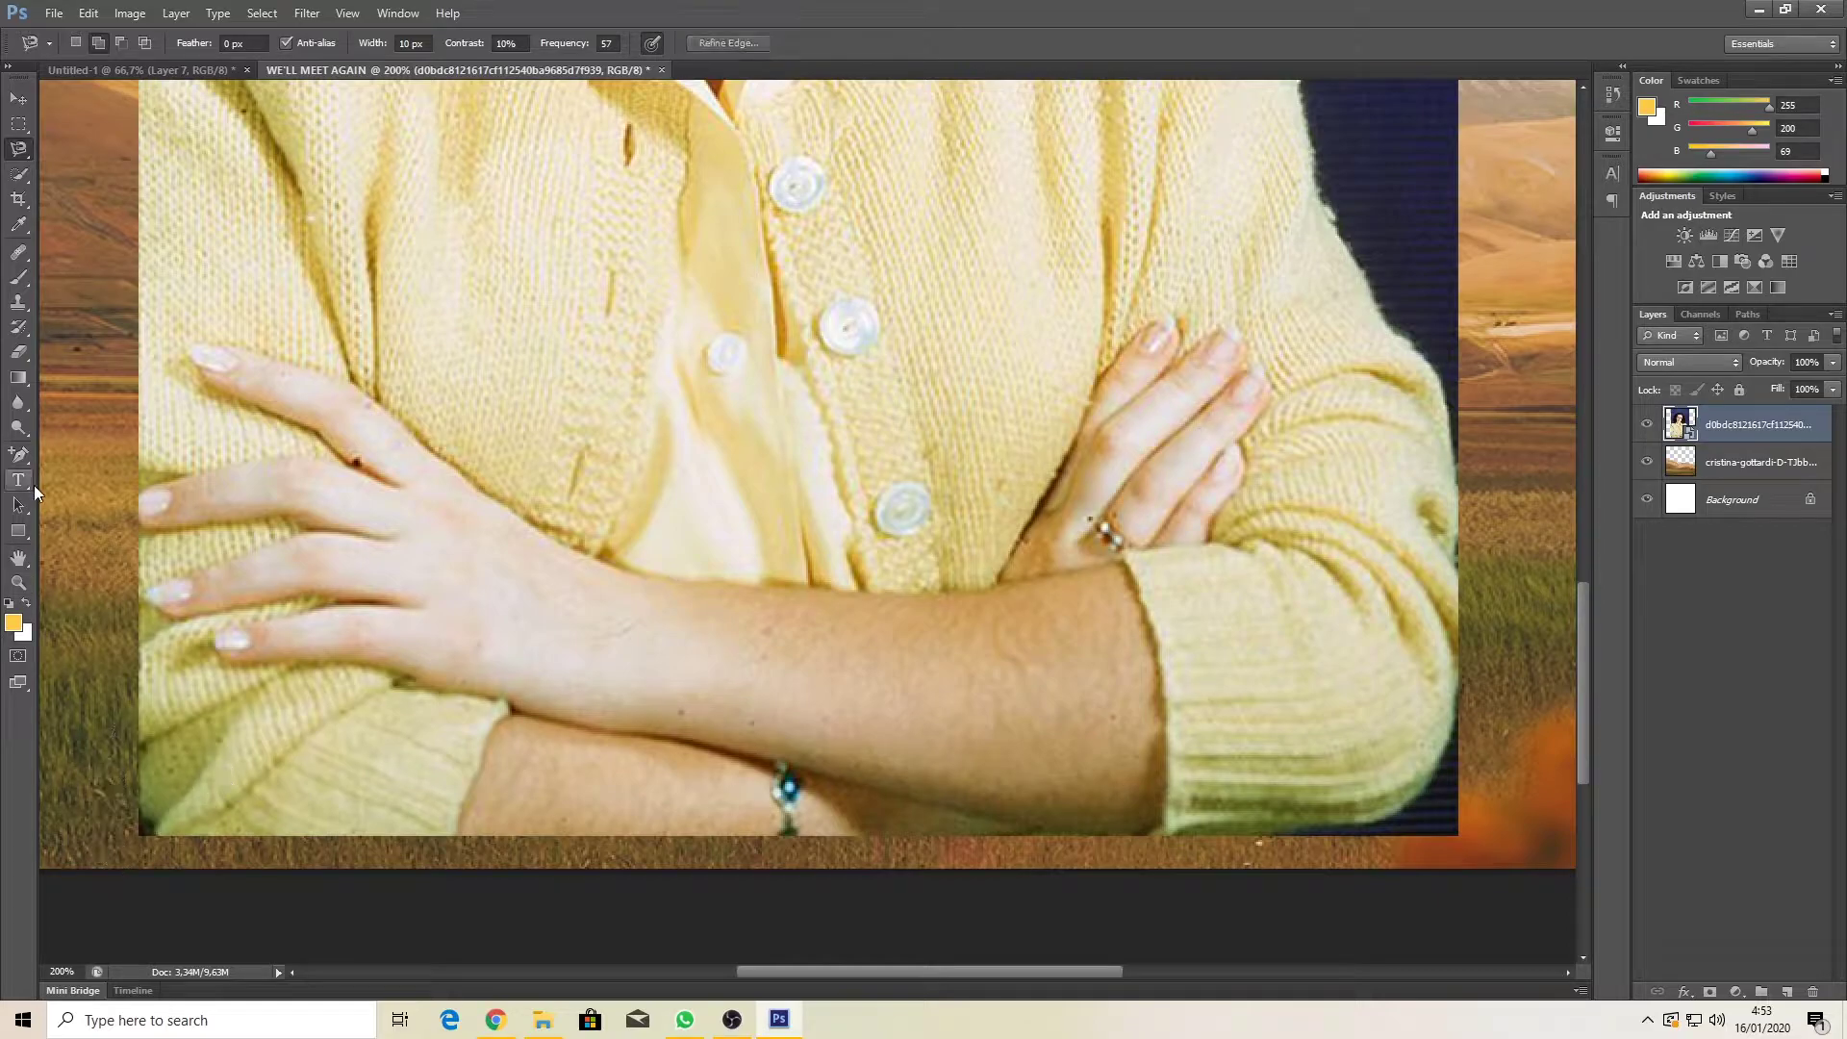
pyautogui.scroll(2, 392, 544)
pyautogui.scroll(-1, 463, 541)
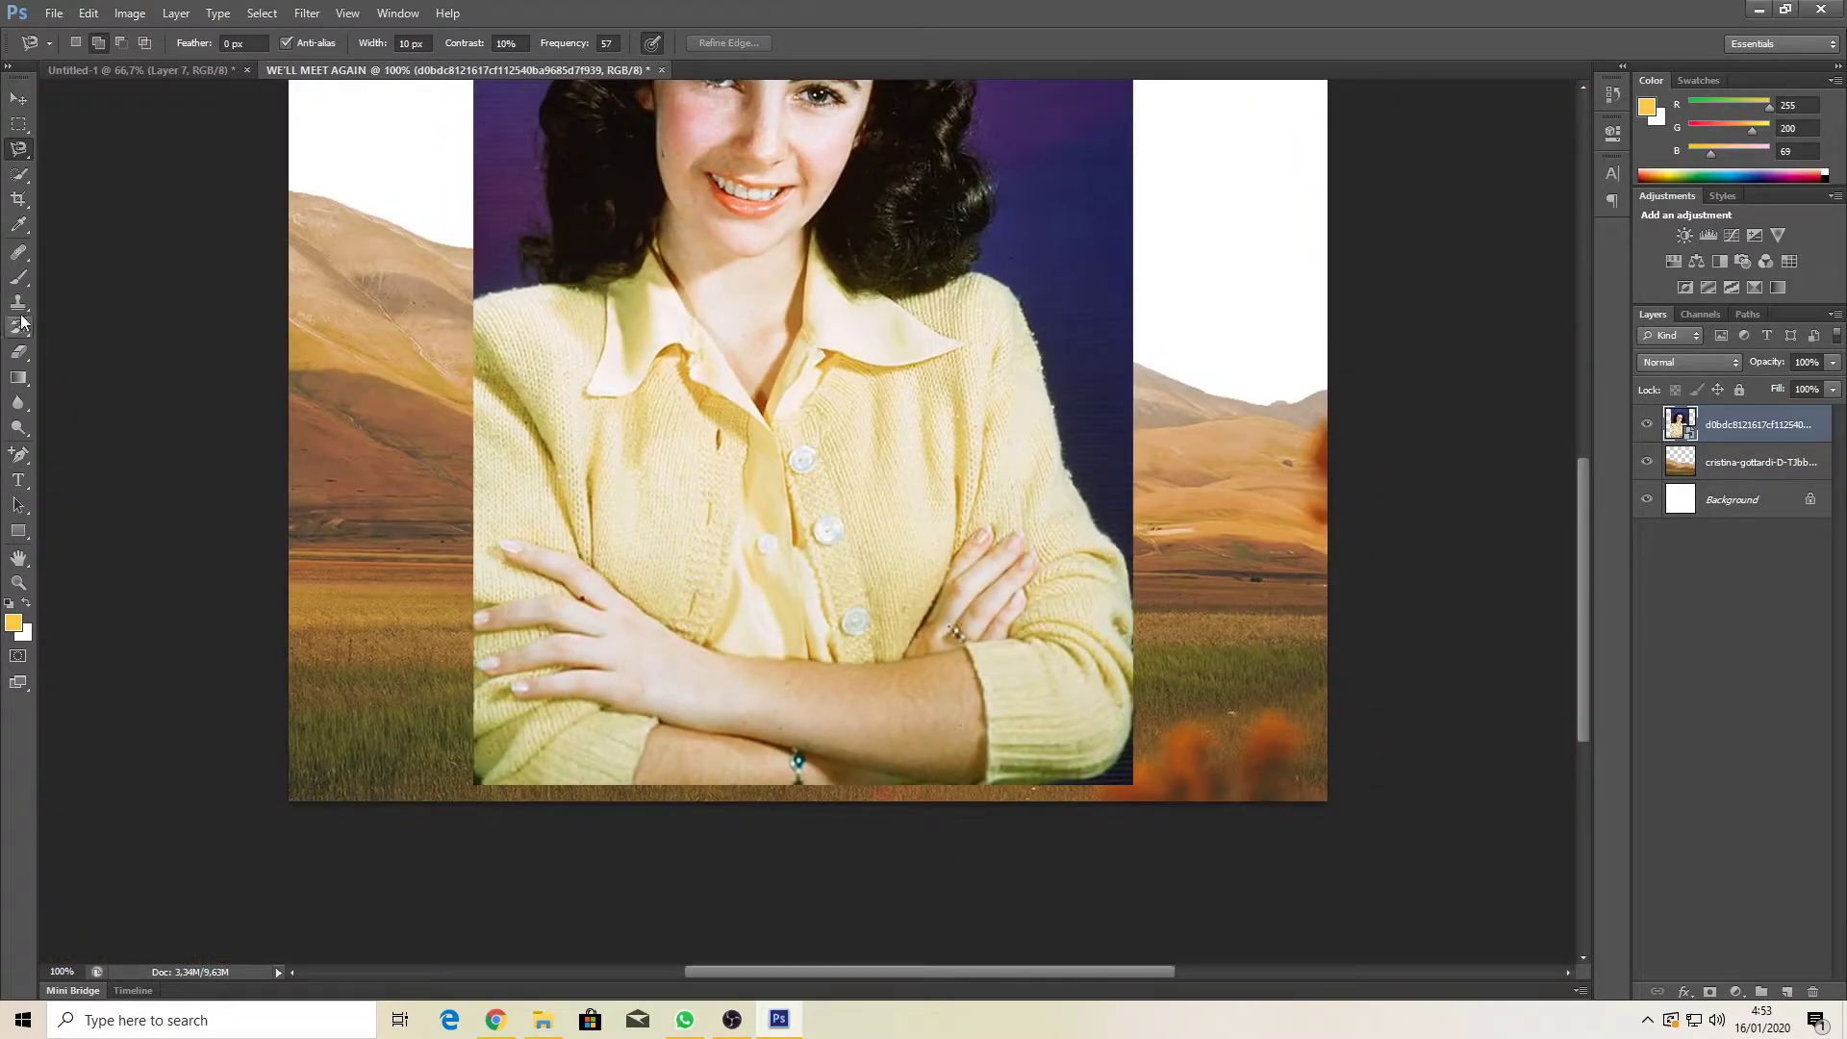
# Step: Draw a rough closed triangular Pen path around the portrait, running below the arms and up beside the left shoulder
pyautogui.click(18, 454)
pyautogui.click(87, 452)
pyautogui.scroll(3, 623, 455)
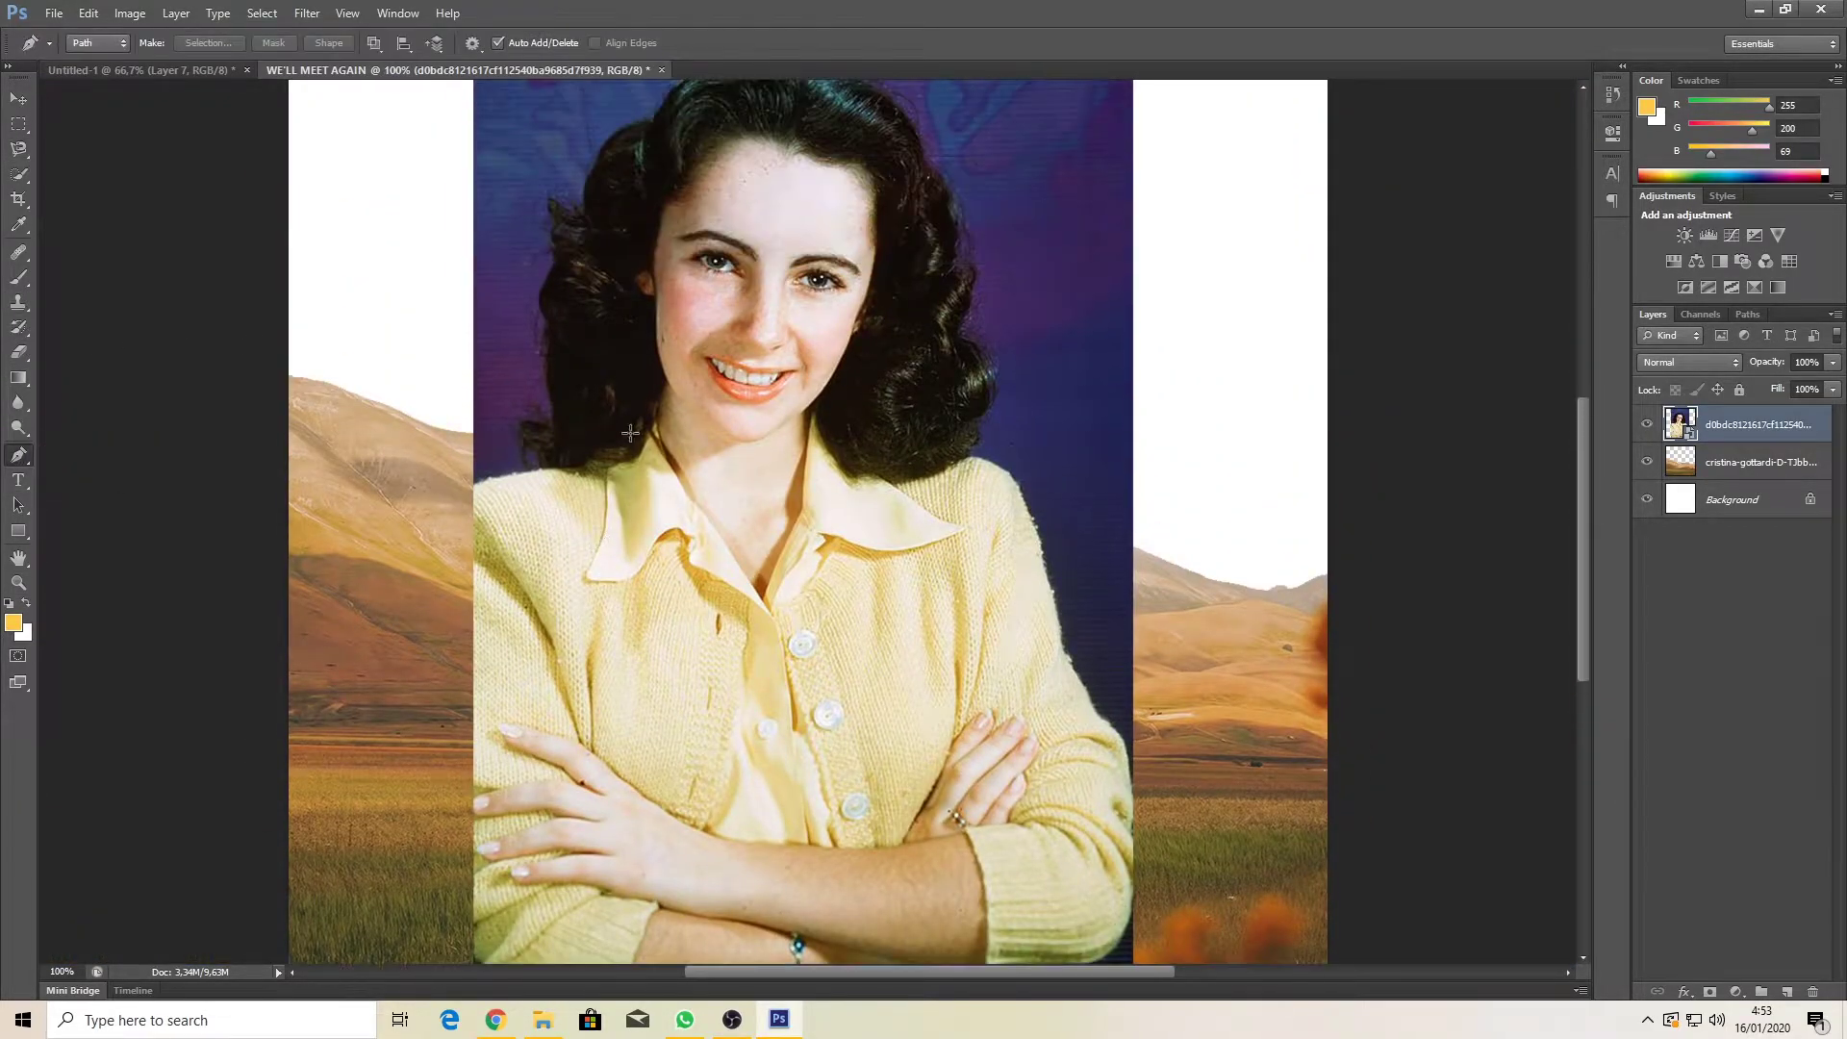
pyautogui.scroll(-3, 622, 455)
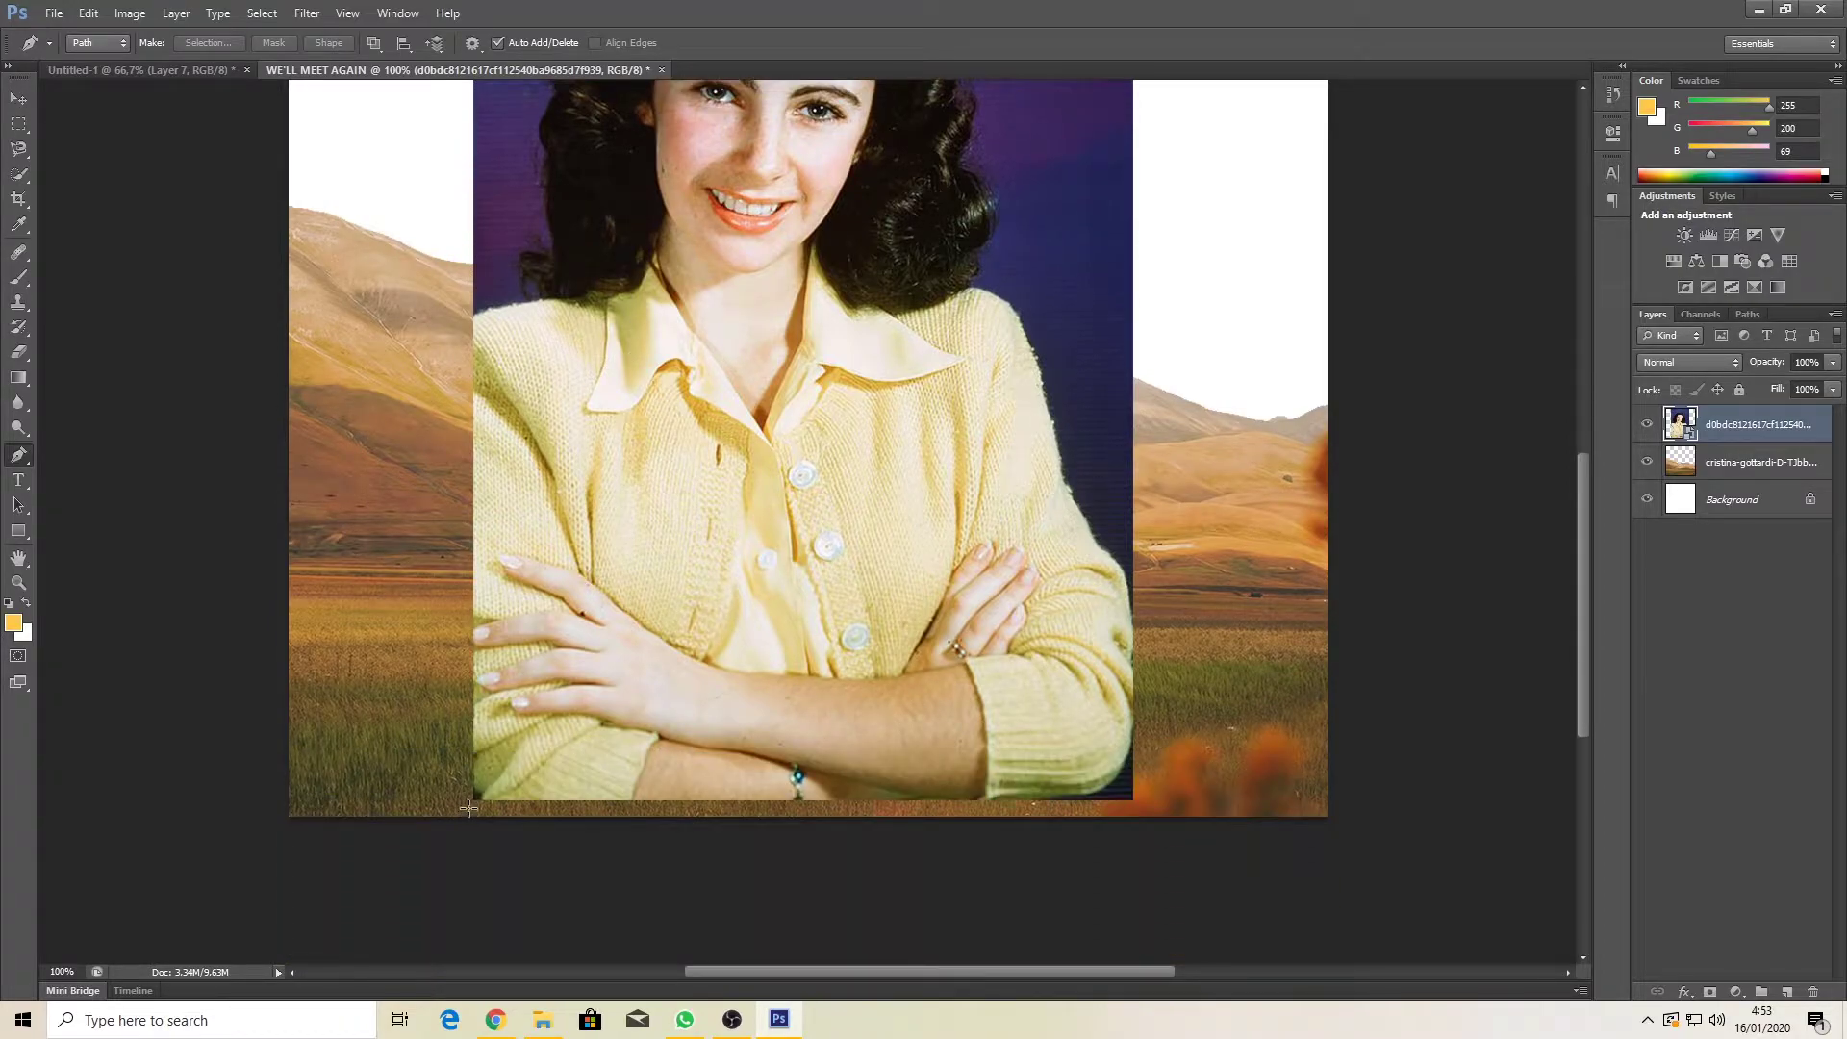
pyautogui.click(469, 808)
pyautogui.moveTo(436, 322); pyautogui.dragTo(435, 401)
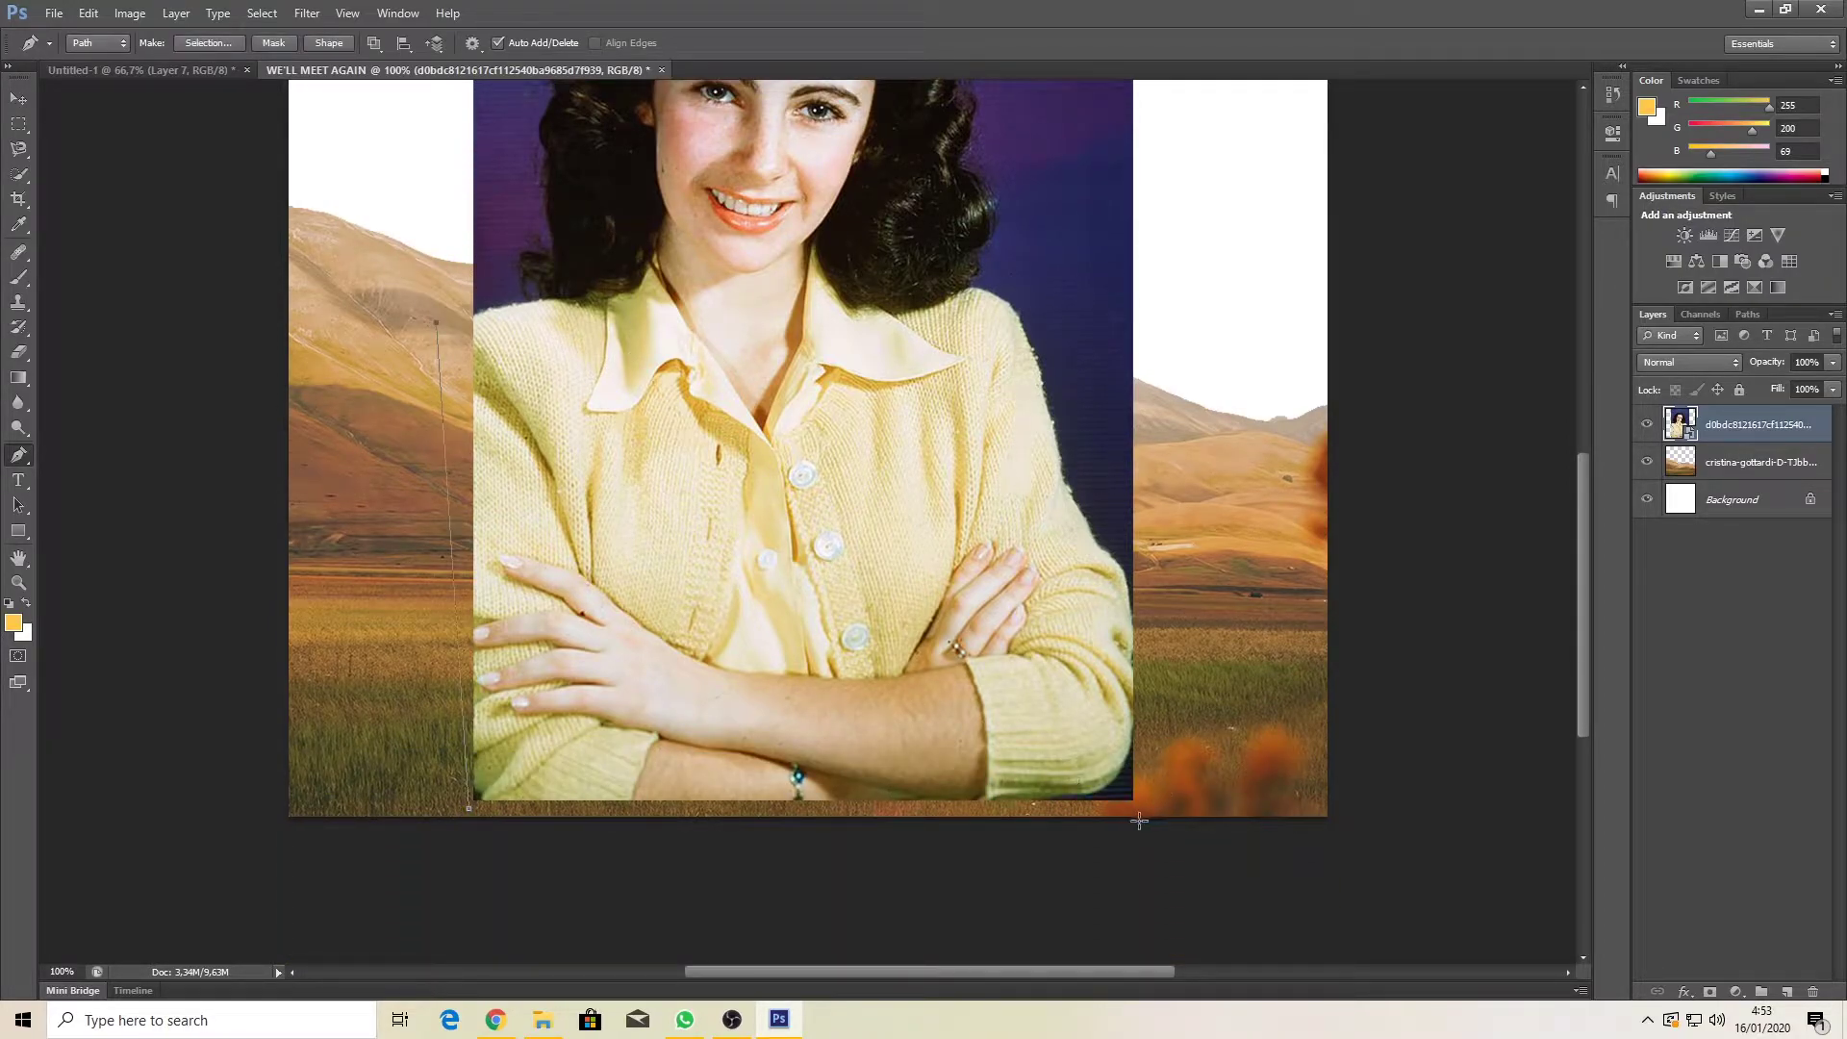
pyautogui.hotkey('ctrl', 'z')
pyautogui.click(1126, 806)
pyautogui.click(1030, 812)
pyautogui.scroll(2, 707, 527)
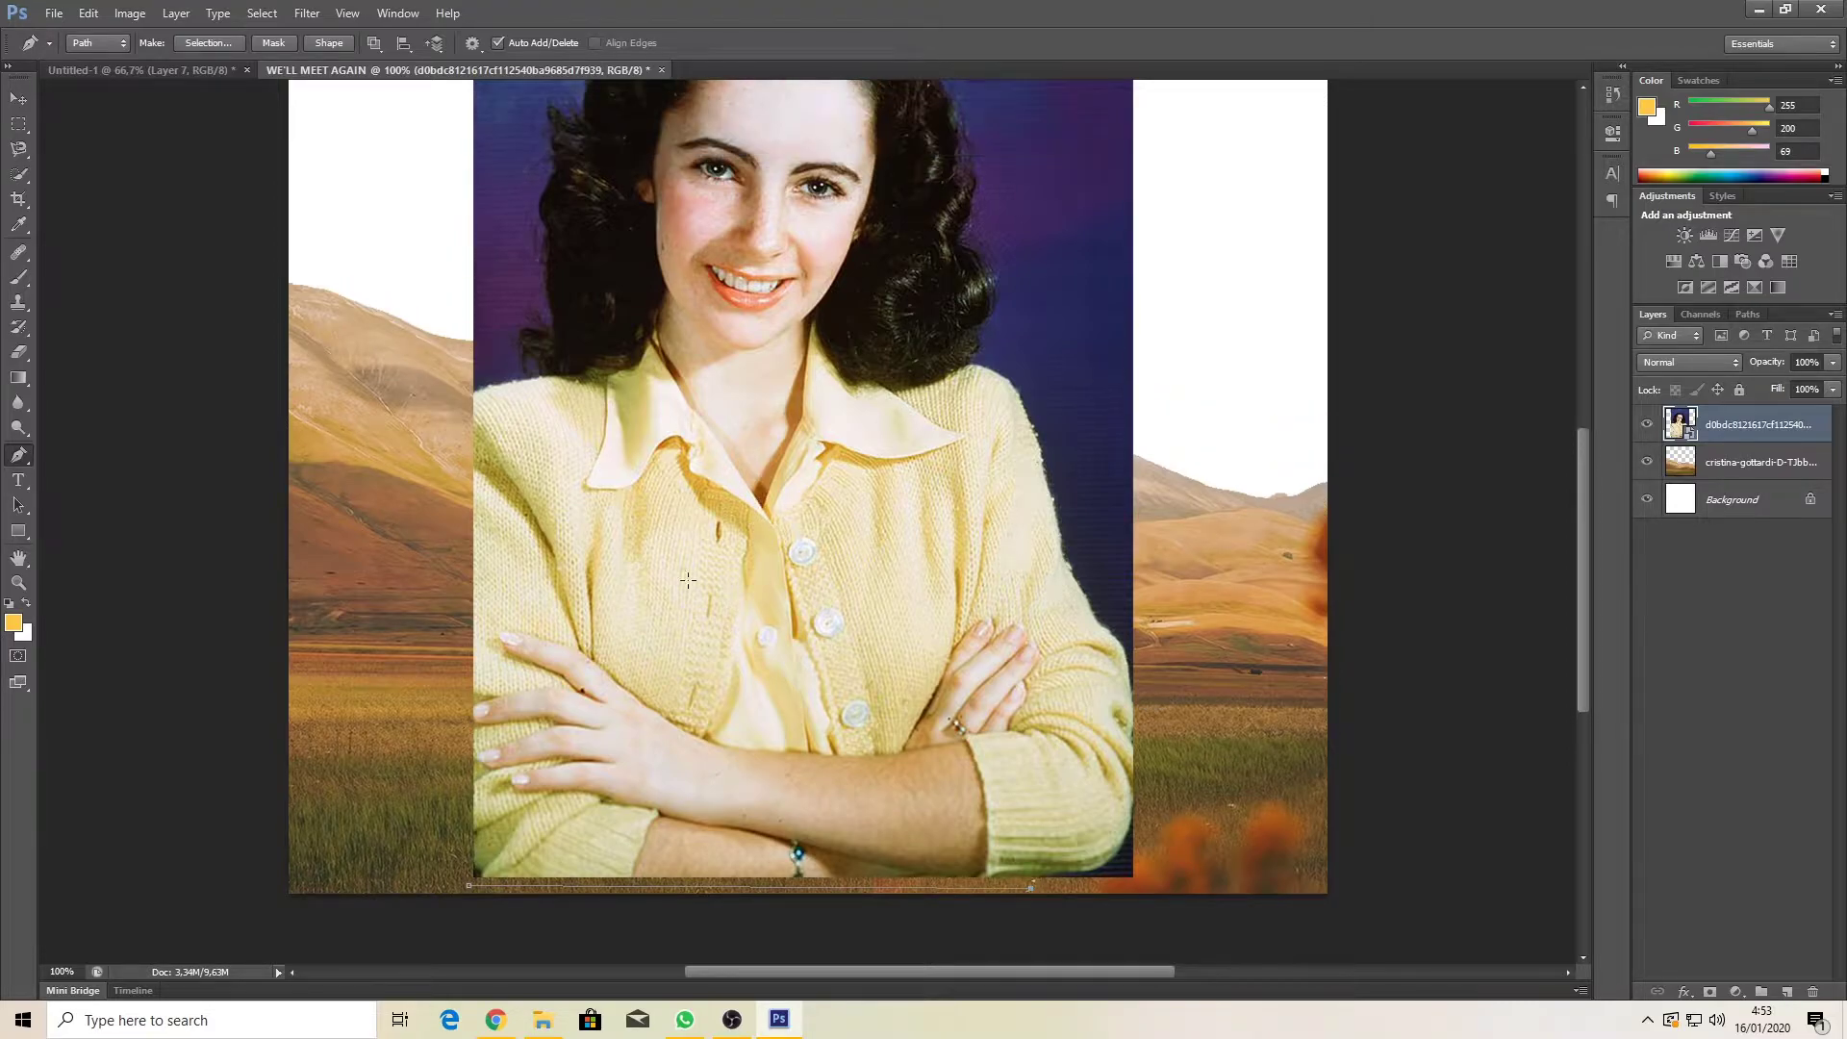
pyautogui.click(456, 398)
pyautogui.click(472, 889)
# Step: Add an anchor point on the path's diagonal edge and pull it up over the top of the woman's head
pyautogui.rightClick(19, 454)
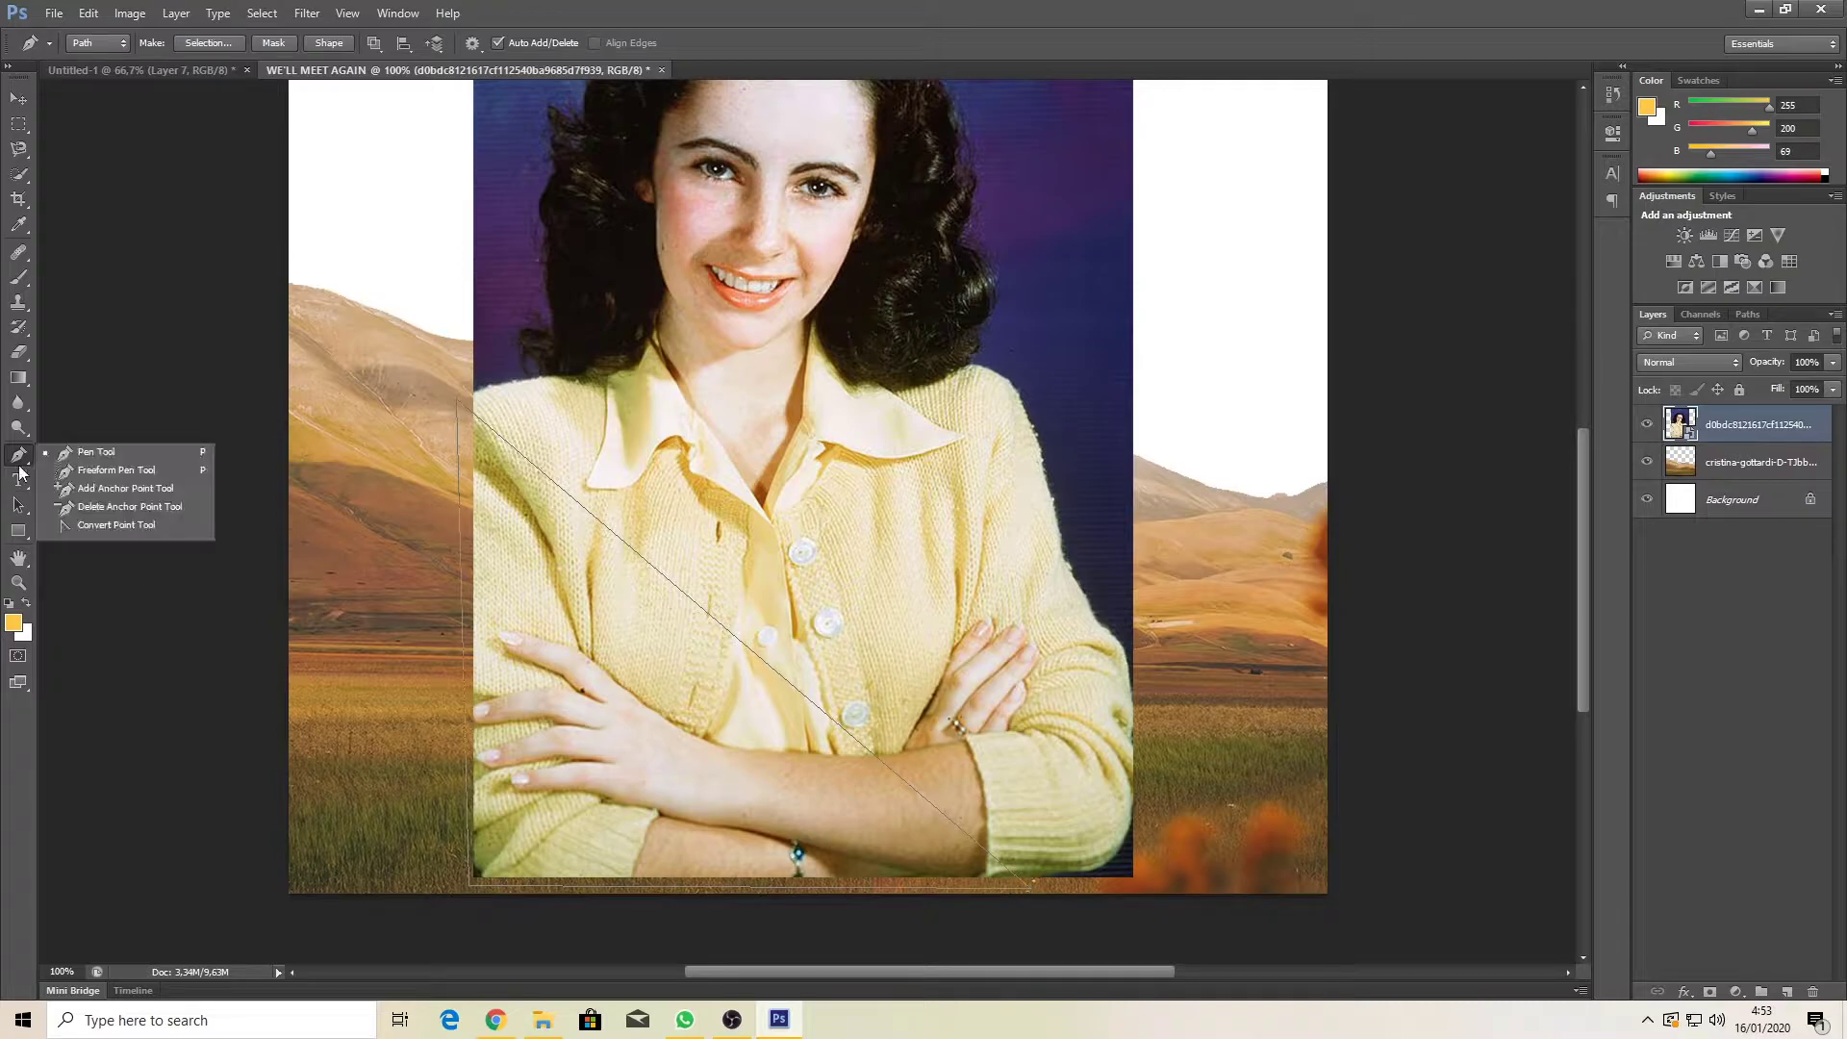
pyautogui.click(77, 491)
pyautogui.scroll(2, 634, 558)
pyautogui.click(655, 629)
pyautogui.moveTo(655, 629); pyautogui.dragTo(800, 175)
pyautogui.scroll(3, 839, 256)
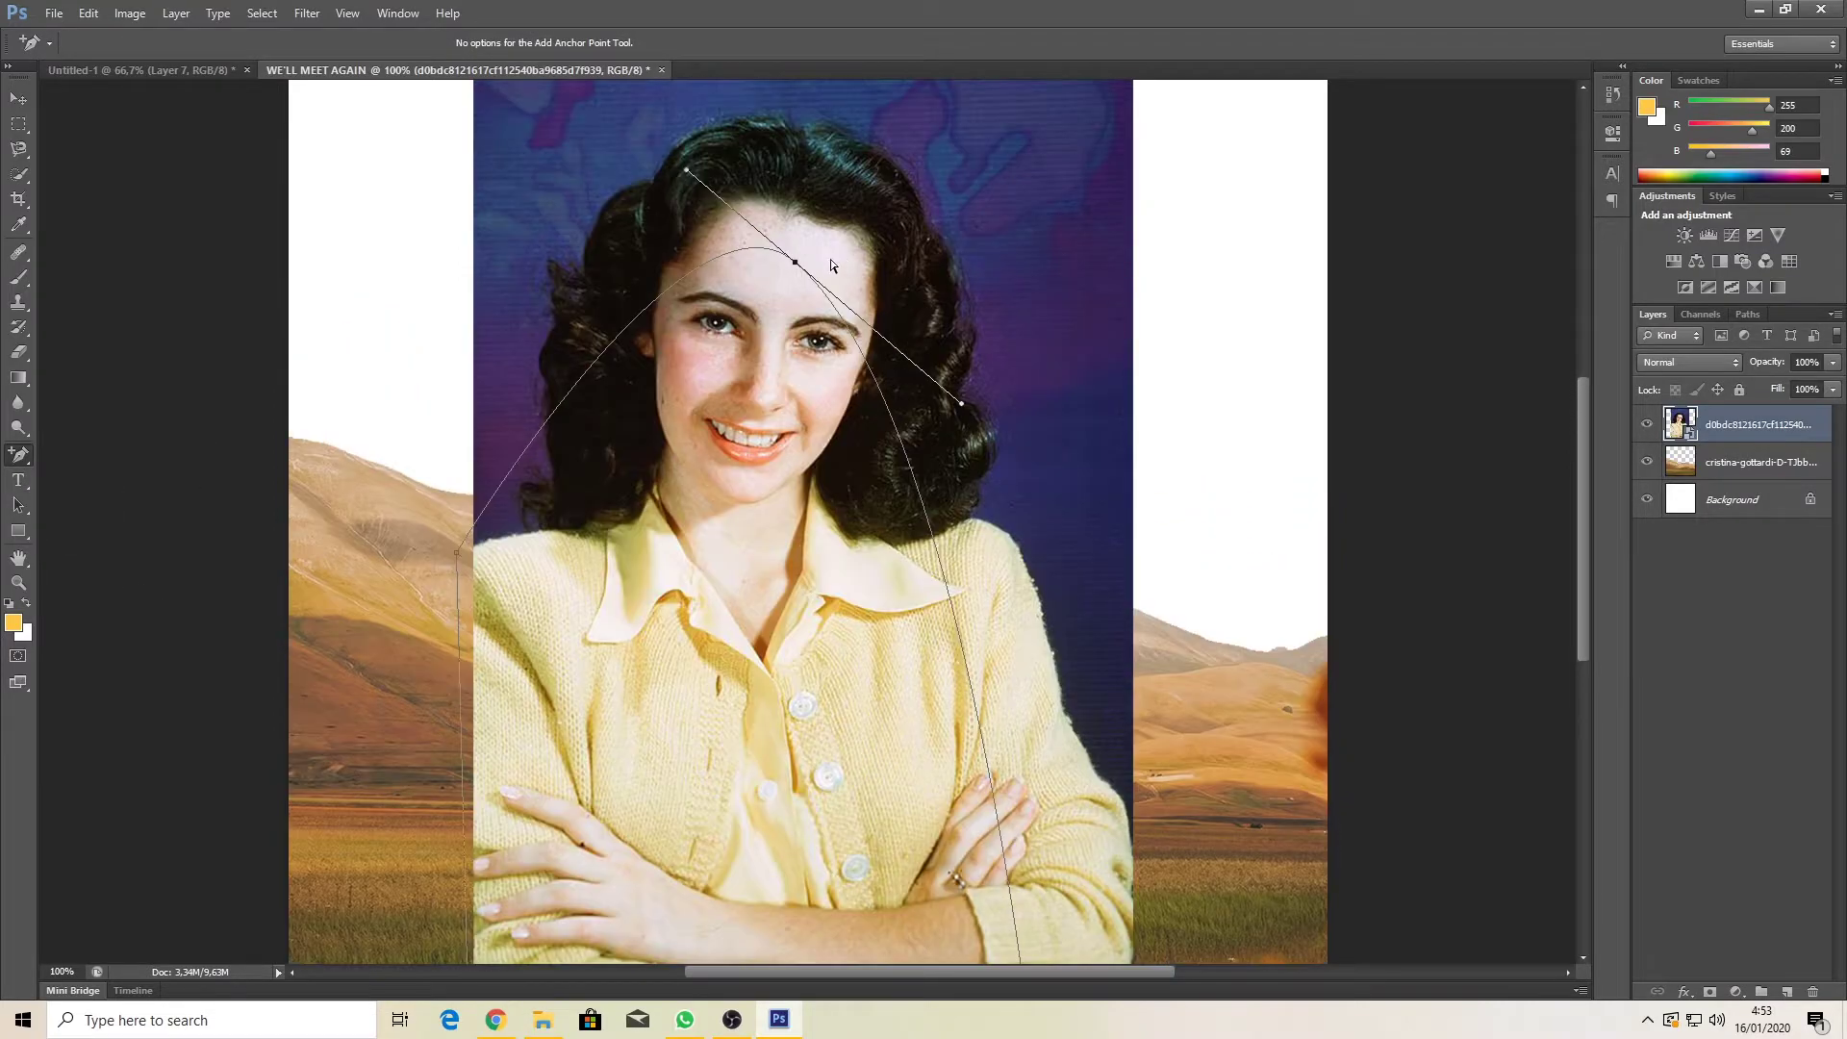
pyautogui.moveTo(802, 298); pyautogui.dragTo(828, 162)
# Step: Add and adjust anchor points so the path follows the top of the woman's hair
pyautogui.hotkey('ctrl', '+')
pyautogui.hotkey('ctrl', '+')
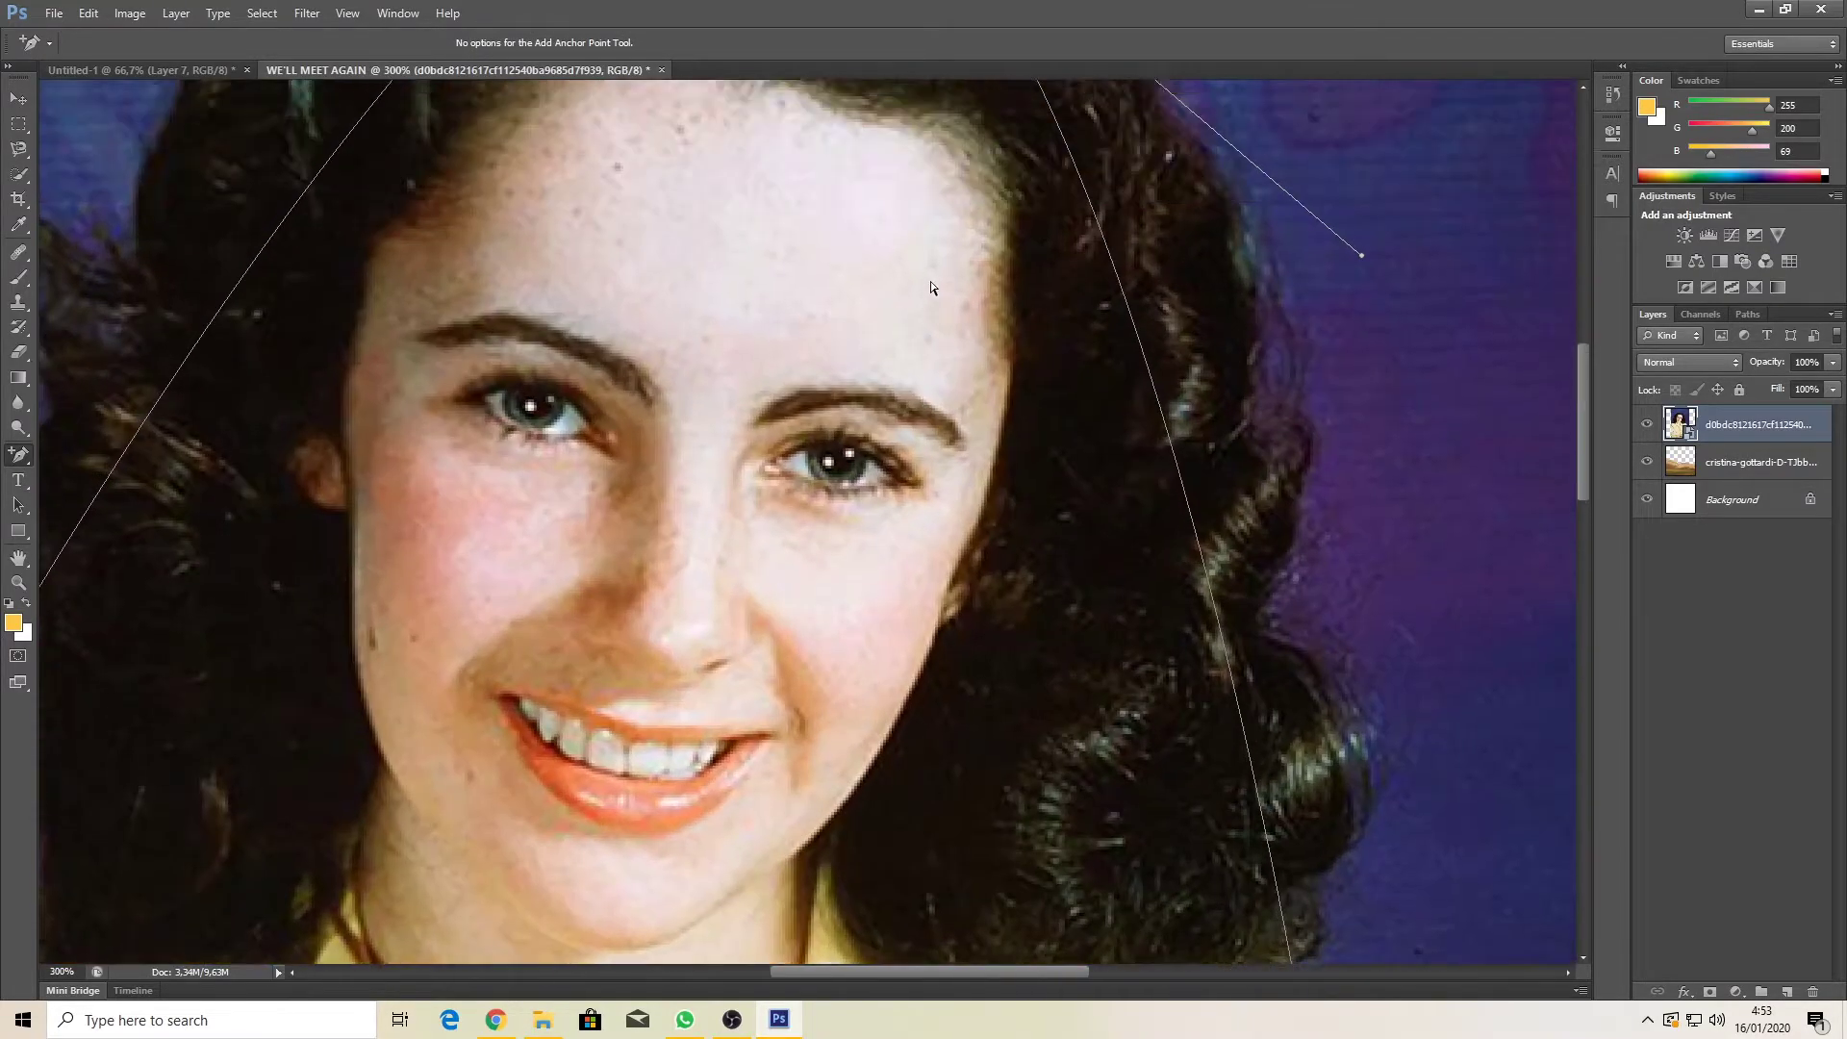
pyautogui.scroll(10, 931, 281)
pyautogui.moveTo(882, 220); pyautogui.dragTo(898, 210)
pyautogui.moveTo(1395, 636); pyautogui.dragTo(1199, 494)
pyautogui.scroll(-1, 1061, 534)
pyautogui.moveTo(920, 971); pyautogui.dragTo(784, 972)
pyautogui.moveTo(788, 330); pyautogui.dragTo(675, 227)
pyautogui.click(919, 160)
pyautogui.click(1022, 175)
pyautogui.moveTo(1023, 175); pyautogui.dragTo(1008, 186)
# Step: Bend the path with further anchor points to follow the upper-left contour of the hair
pyautogui.scroll(-3, 1037, 446)
pyautogui.moveTo(471, 314); pyautogui.dragTo(430, 280)
pyautogui.moveTo(561, 157); pyautogui.dragTo(556, 220)
pyautogui.scroll(1, 521, 224)
pyautogui.click(618, 221)
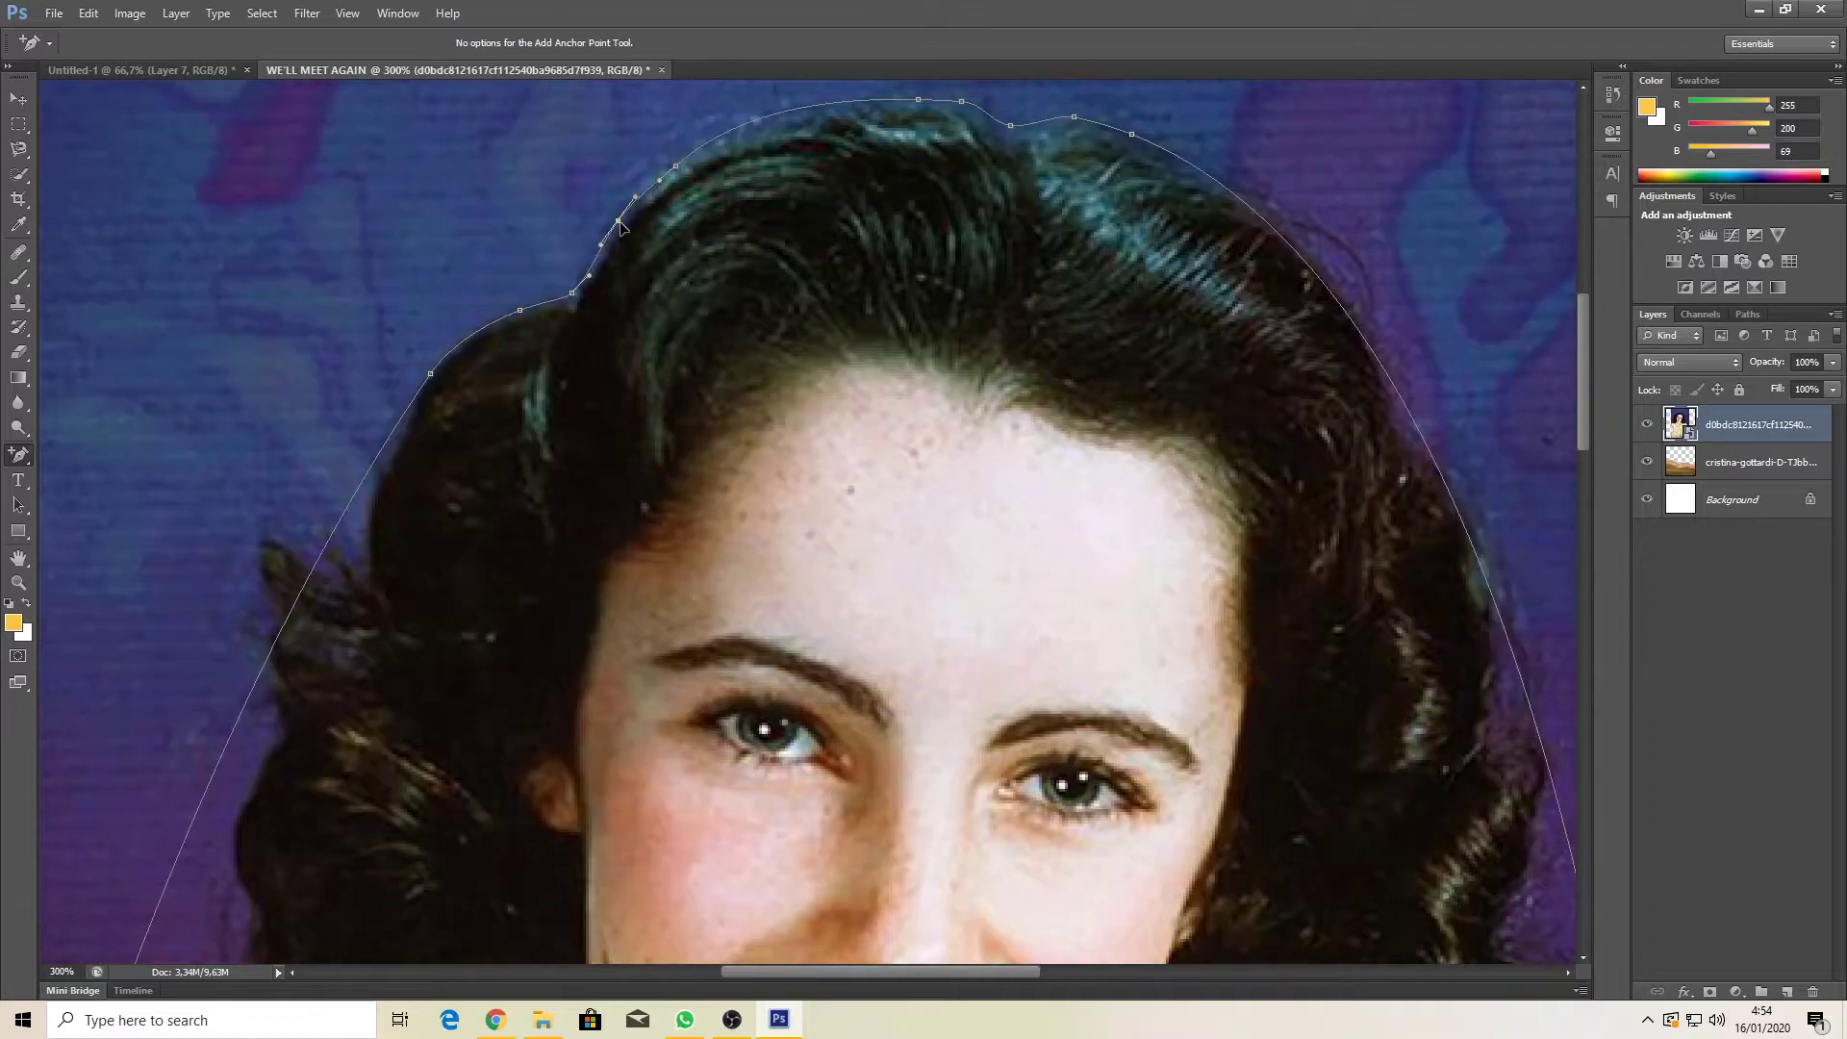
# Step: Shape the path around the protruding tuft on the left side of the hair
pyautogui.scroll(-2, 333, 296)
pyautogui.moveTo(328, 352); pyautogui.dragTo(378, 296)
pyautogui.moveTo(333, 424); pyautogui.dragTo(320, 374)
pyautogui.scroll(-1, 321, 373)
pyautogui.moveTo(200, 431); pyautogui.dragTo(277, 472)
pyautogui.moveTo(274, 344); pyautogui.dragTo(265, 342)
pyautogui.moveTo(287, 431); pyautogui.dragTo(270, 420)
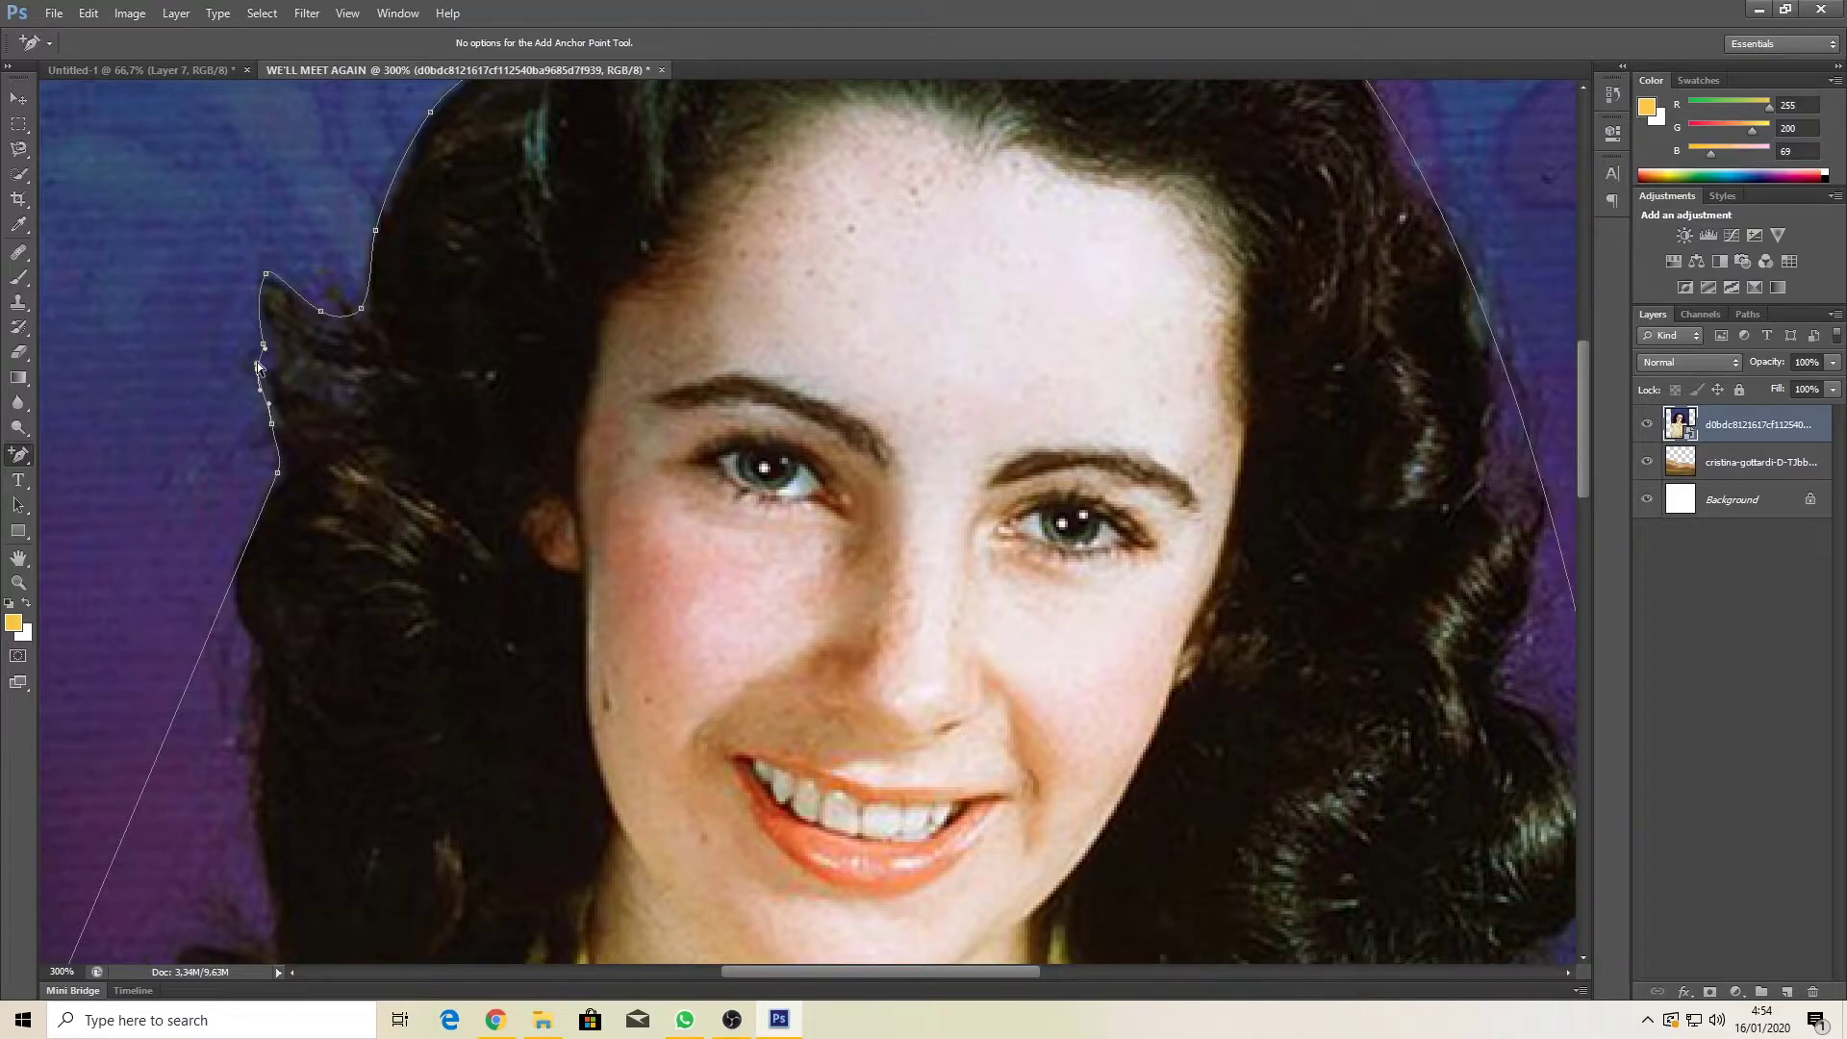
# Step: Fit the path to the left edge of the hair from below the tuft down to chin level
pyautogui.scroll(-3, 333, 418)
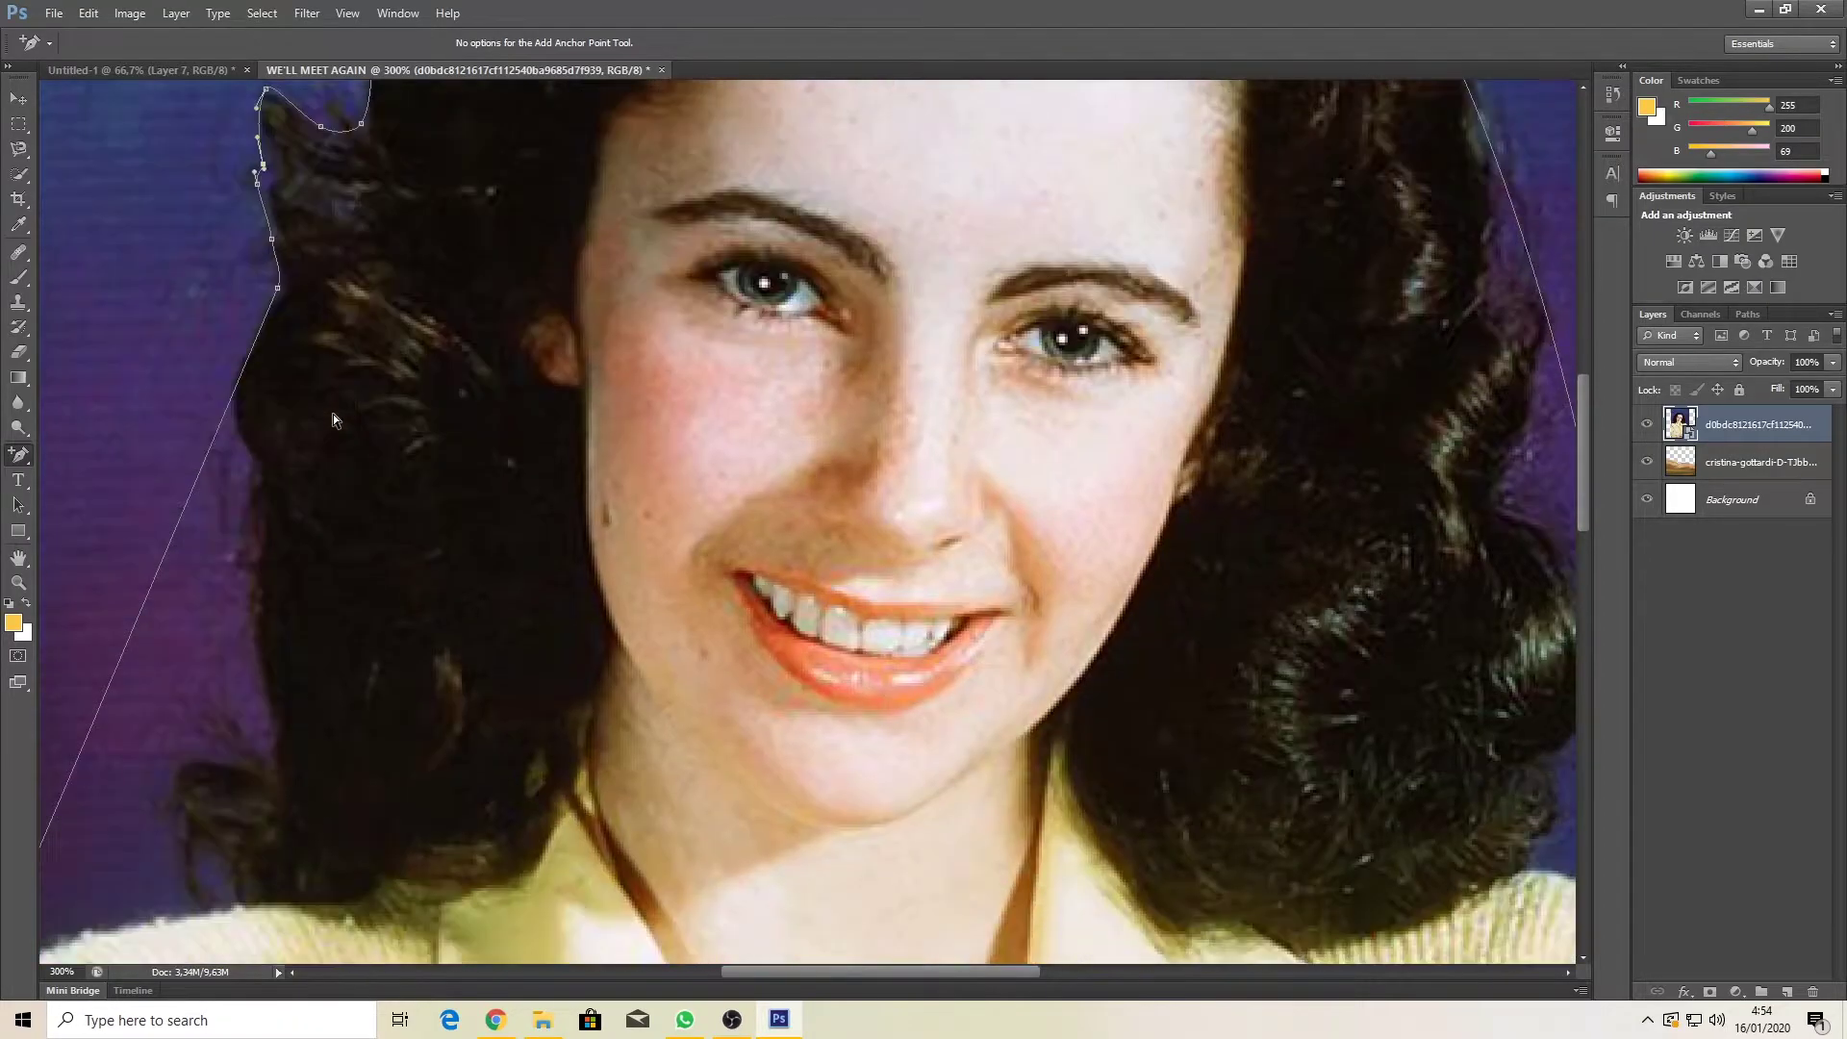
pyautogui.click(237, 384)
pyautogui.moveTo(188, 498); pyautogui.dragTo(263, 406)
pyautogui.click(230, 447)
pyautogui.scroll(-3, 258, 433)
pyautogui.click(268, 452)
# Step: Fit the path around the lowest curl on the left and along the left shoulder of the cardigan
pyautogui.scroll(-3, 266, 402)
pyautogui.click(214, 470)
pyautogui.moveTo(215, 470); pyautogui.dragTo(176, 446)
pyautogui.click(239, 378)
pyautogui.moveTo(238, 378); pyautogui.dragTo(206, 409)
pyautogui.click(102, 536)
pyautogui.moveTo(102, 536); pyautogui.dragTo(180, 594)
pyautogui.moveTo(205, 567); pyautogui.dragTo(218, 583)
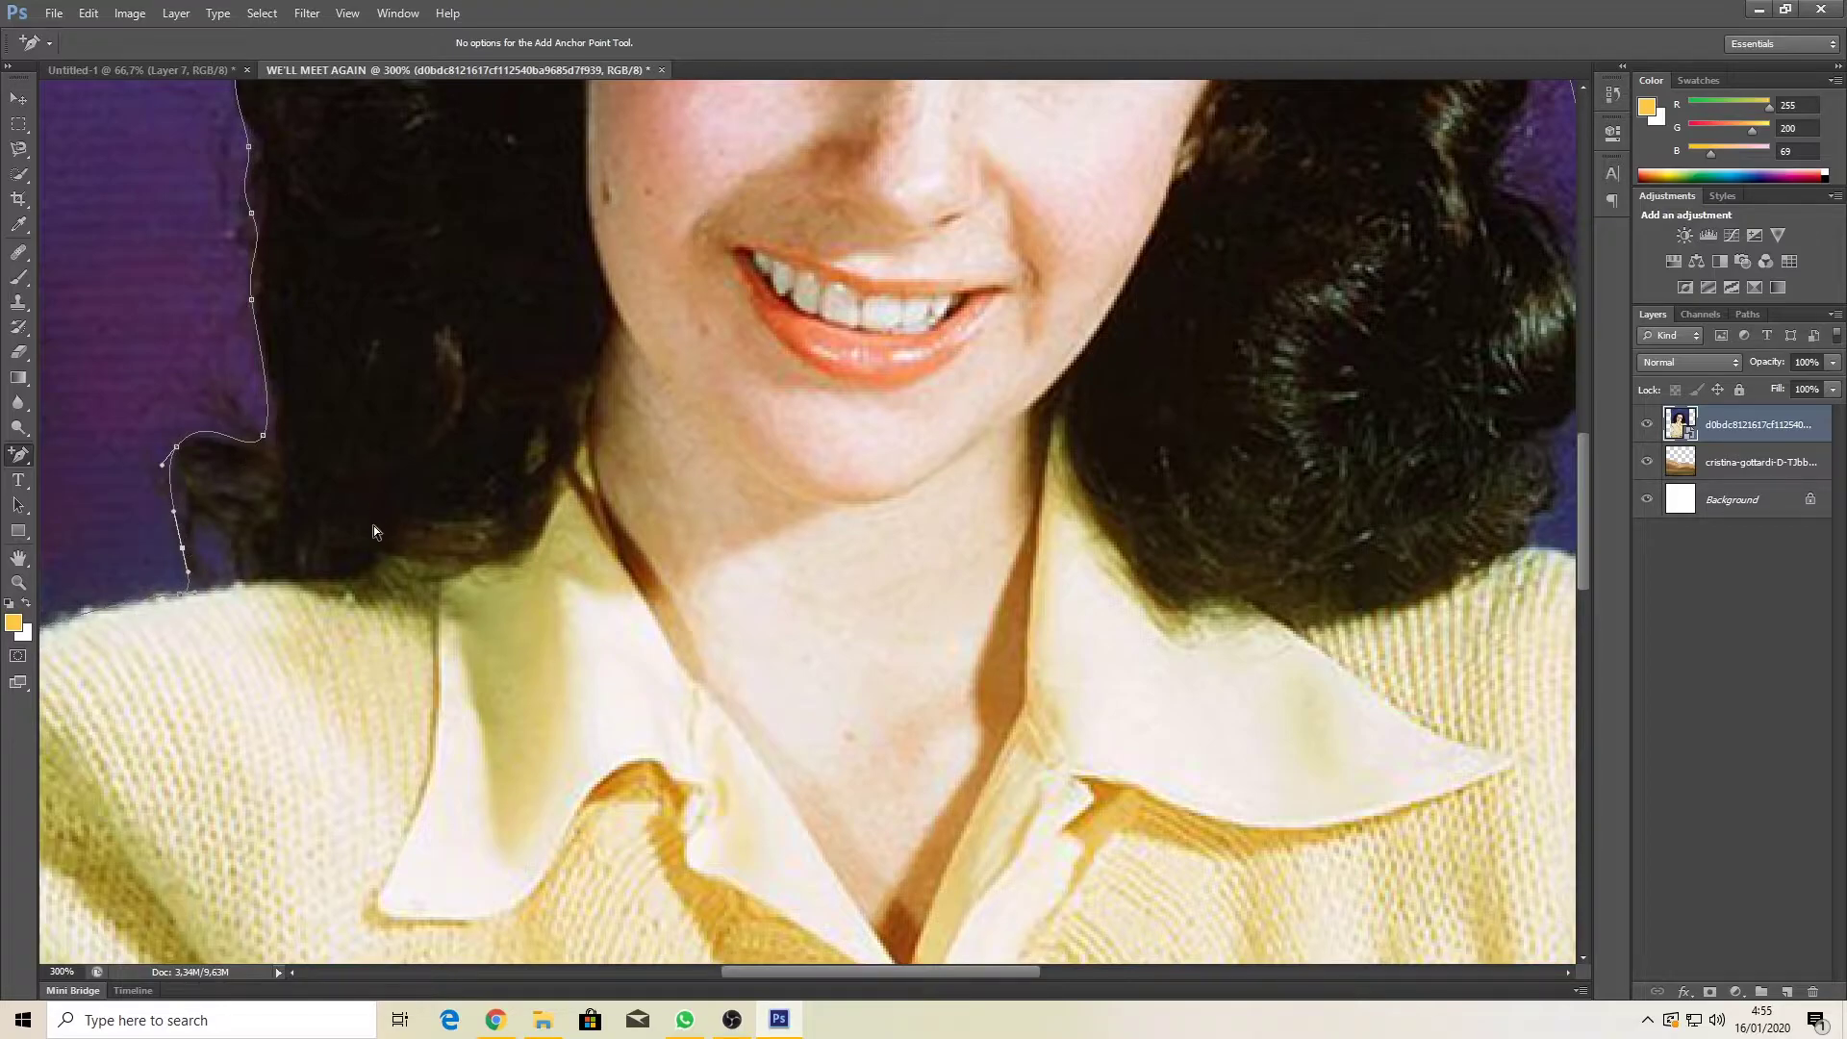
pyautogui.scroll(-2, 381, 578)
pyautogui.hotkey('ctrl', '-')
pyautogui.click(258, 551)
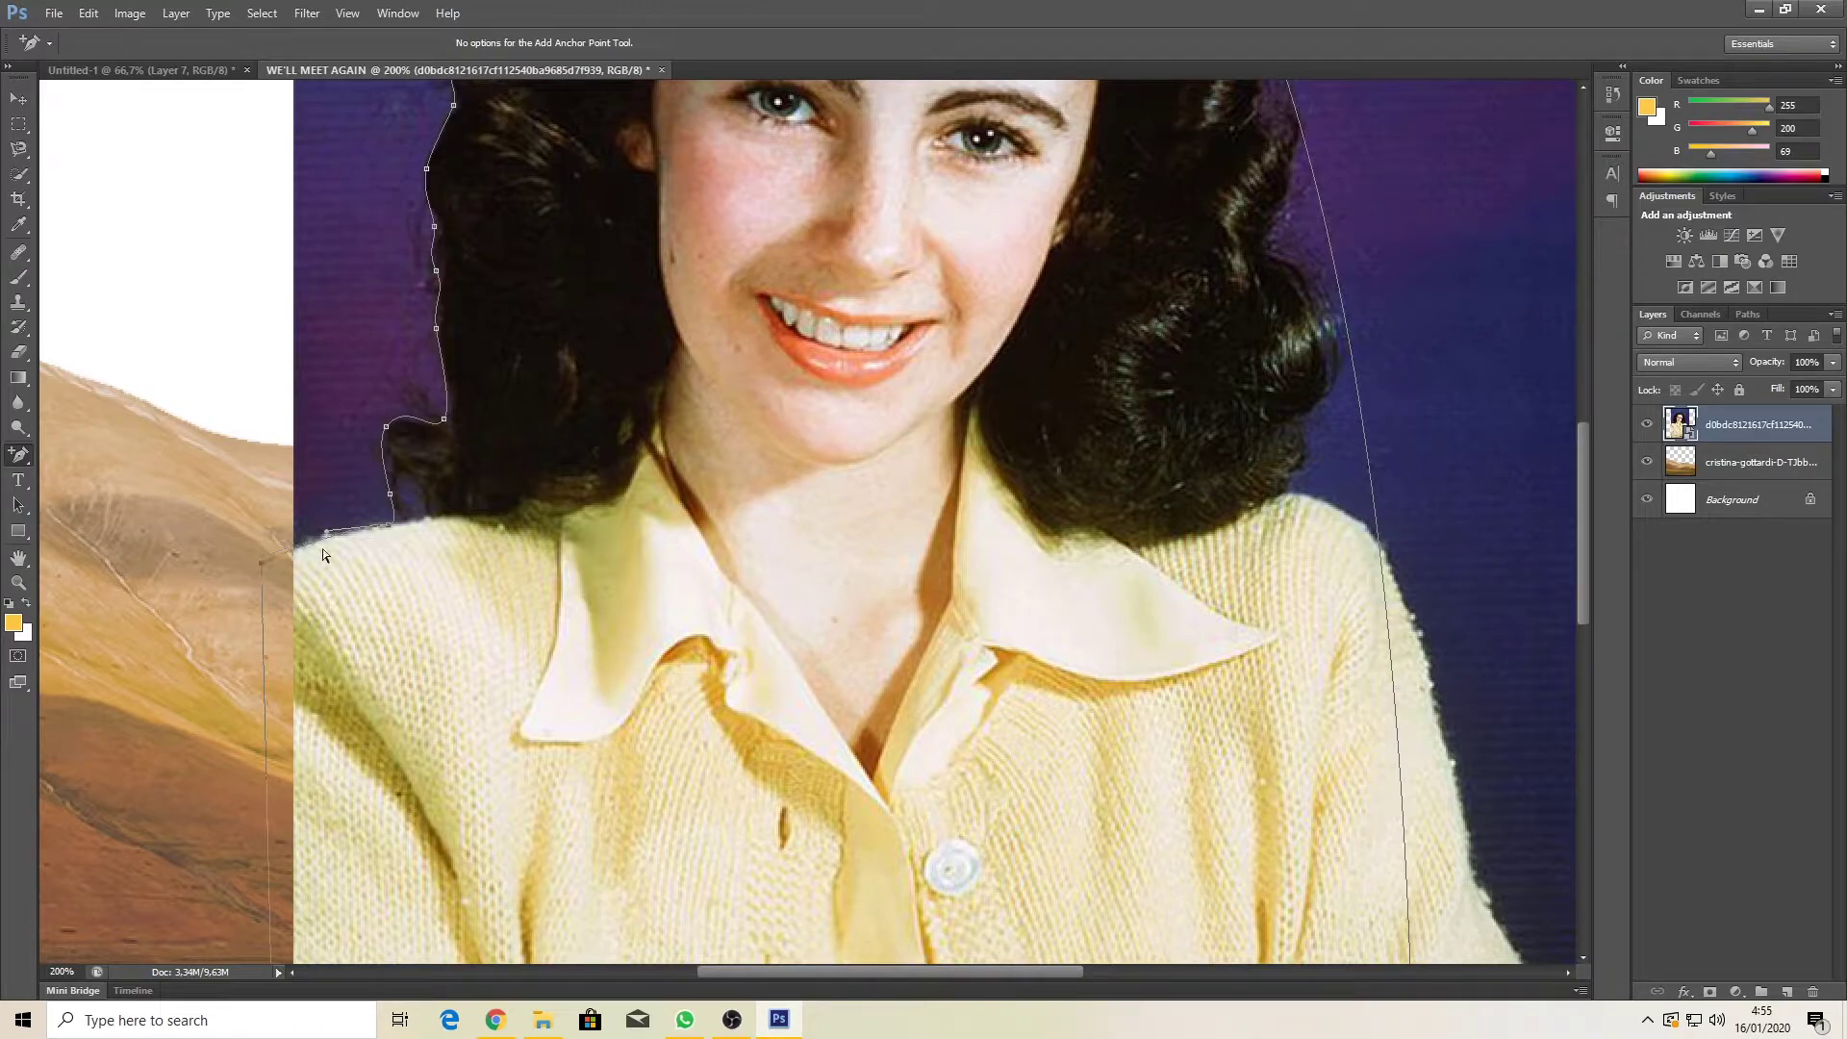
# Step: Add and adjust anchor points so the path follows the upper-right curve of the hair
pyautogui.scroll(8, 1190, 429)
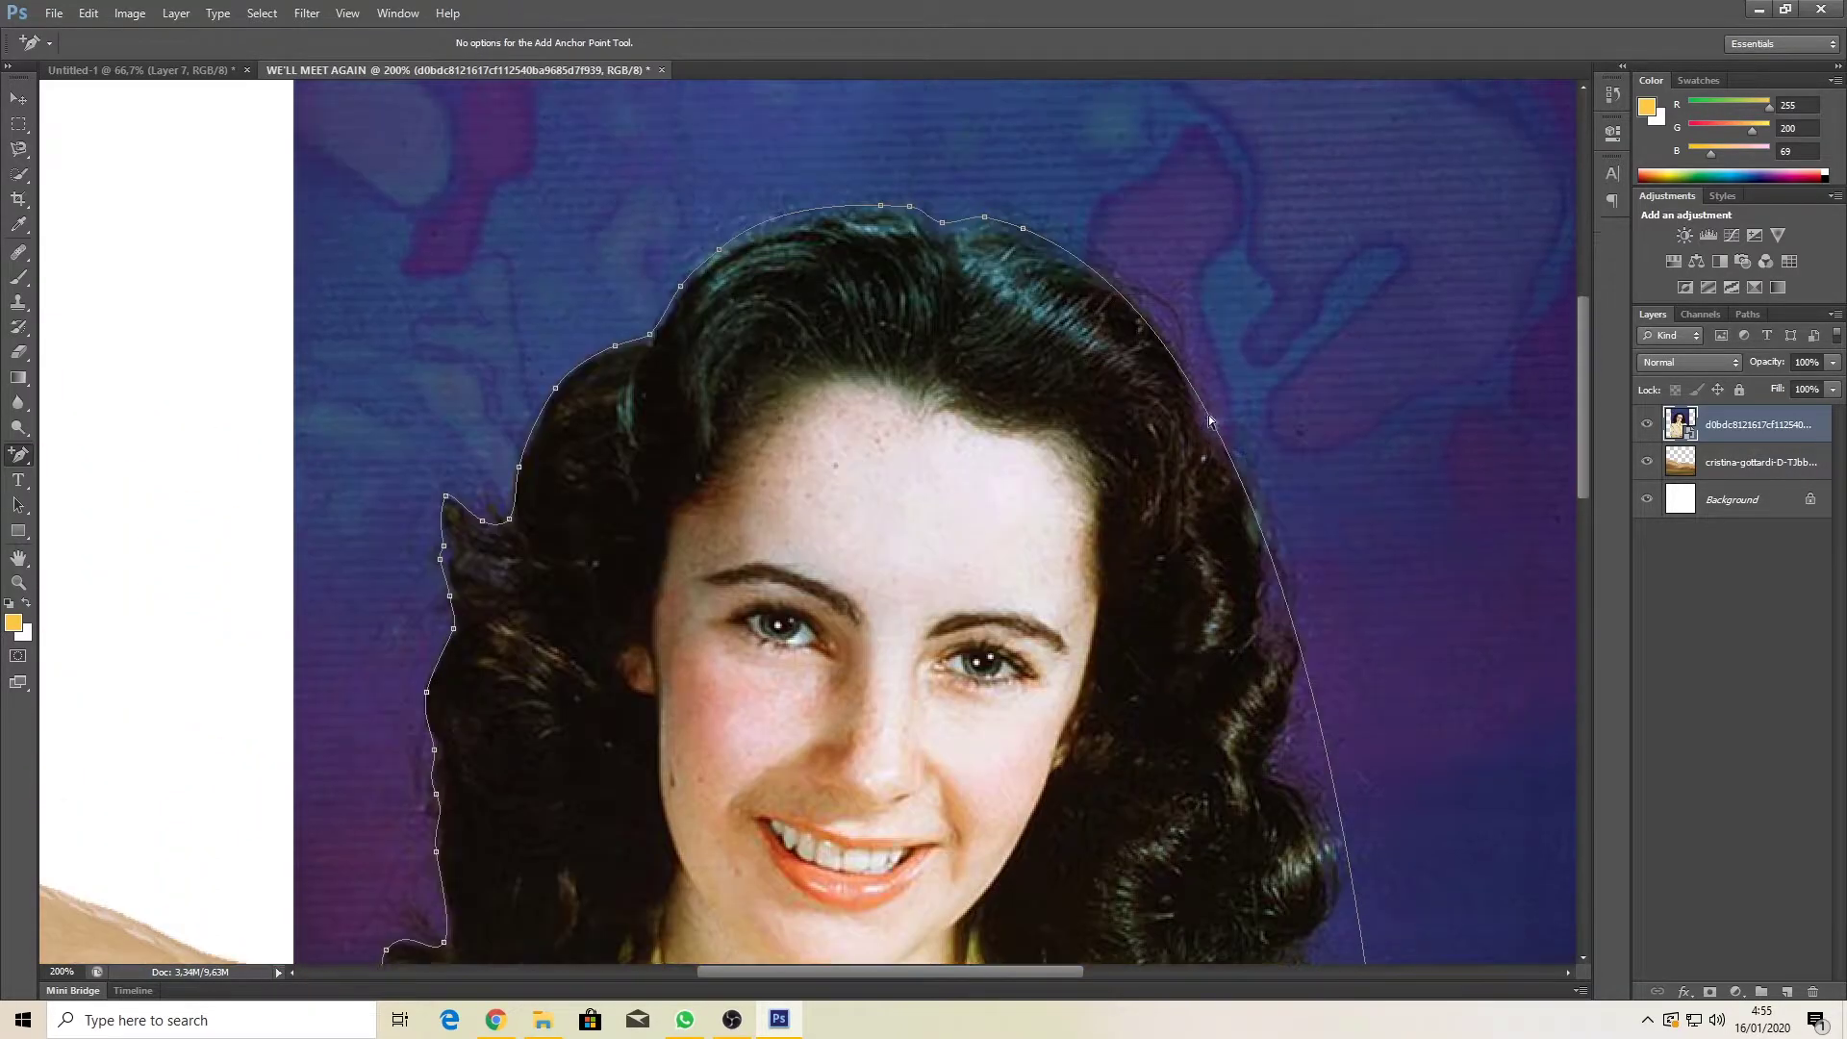
pyautogui.scroll(-1, 1335, 563)
pyautogui.hotkey('ctrl', '+')
pyautogui.hotkey('ctrl', '+')
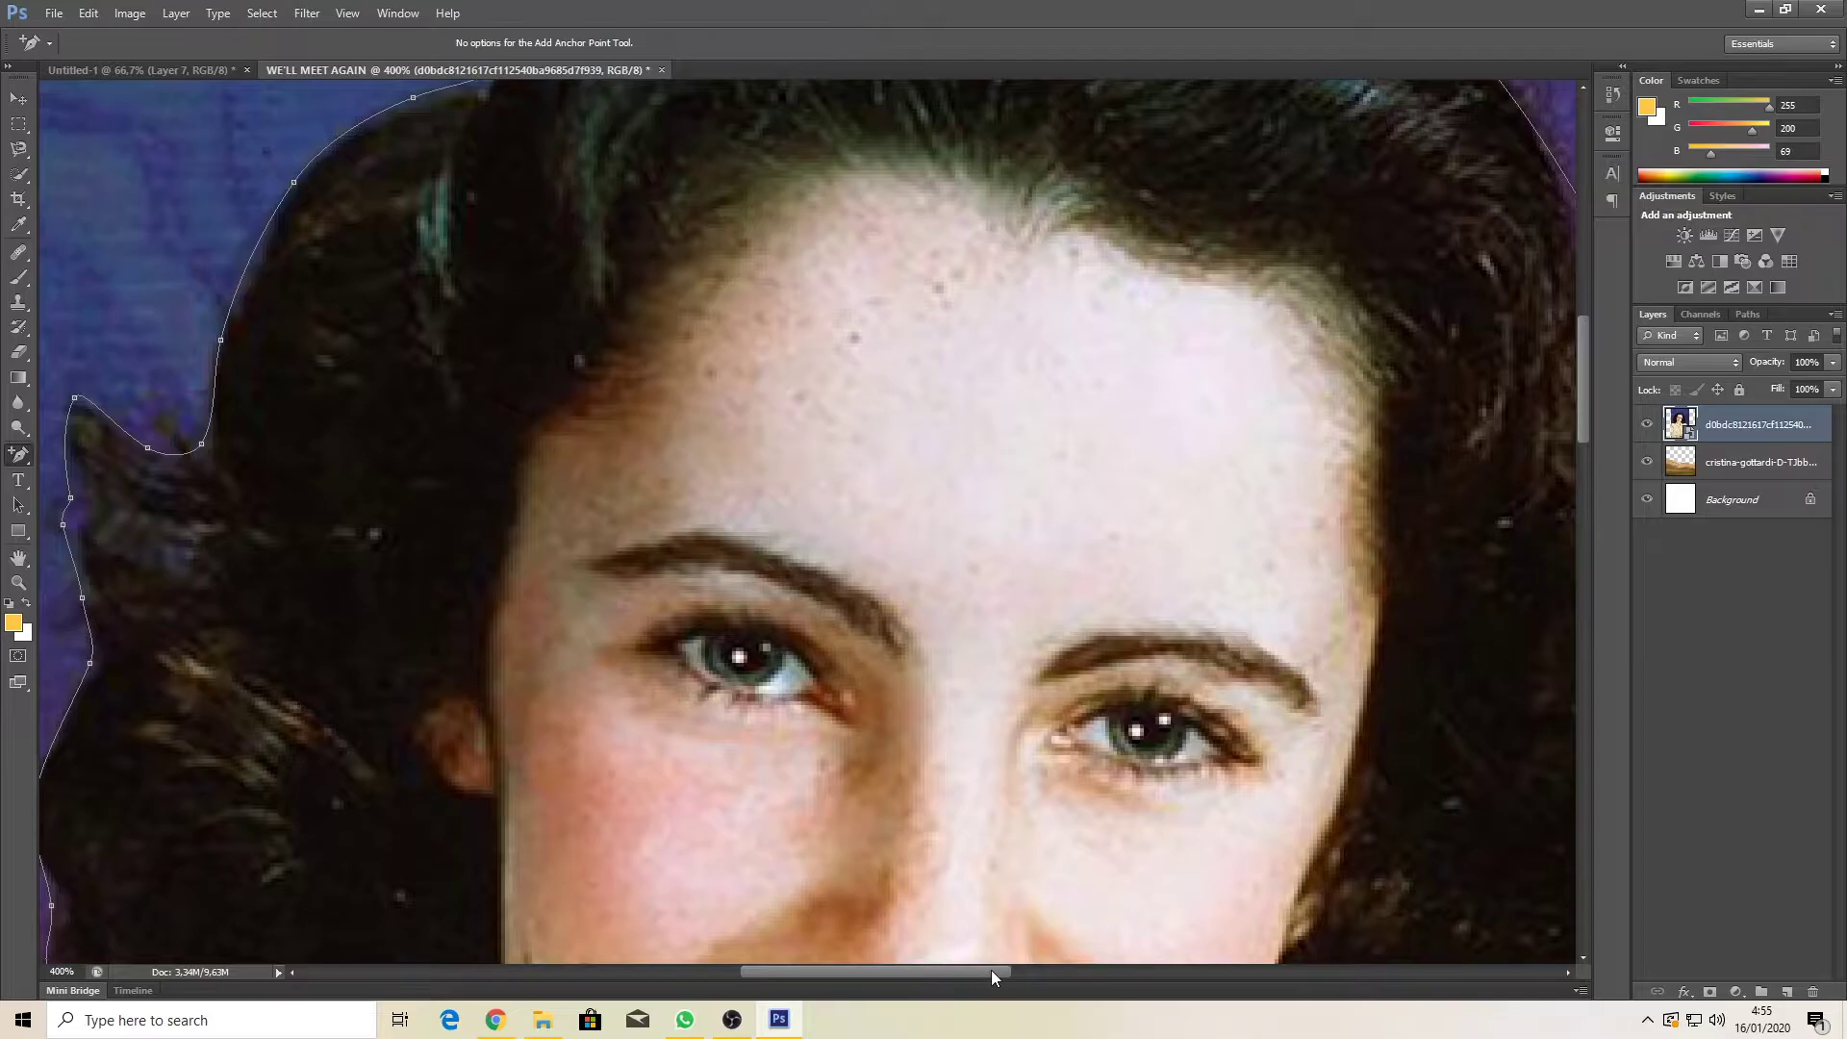
pyautogui.moveTo(991, 970); pyautogui.dragTo(1115, 970)
pyautogui.scroll(1, 1243, 642)
pyautogui.scroll(3, 1243, 642)
pyautogui.click(746, 320)
pyautogui.moveTo(746, 321); pyautogui.dragTo(626, 227)
pyautogui.moveTo(713, 272); pyautogui.dragTo(709, 255)
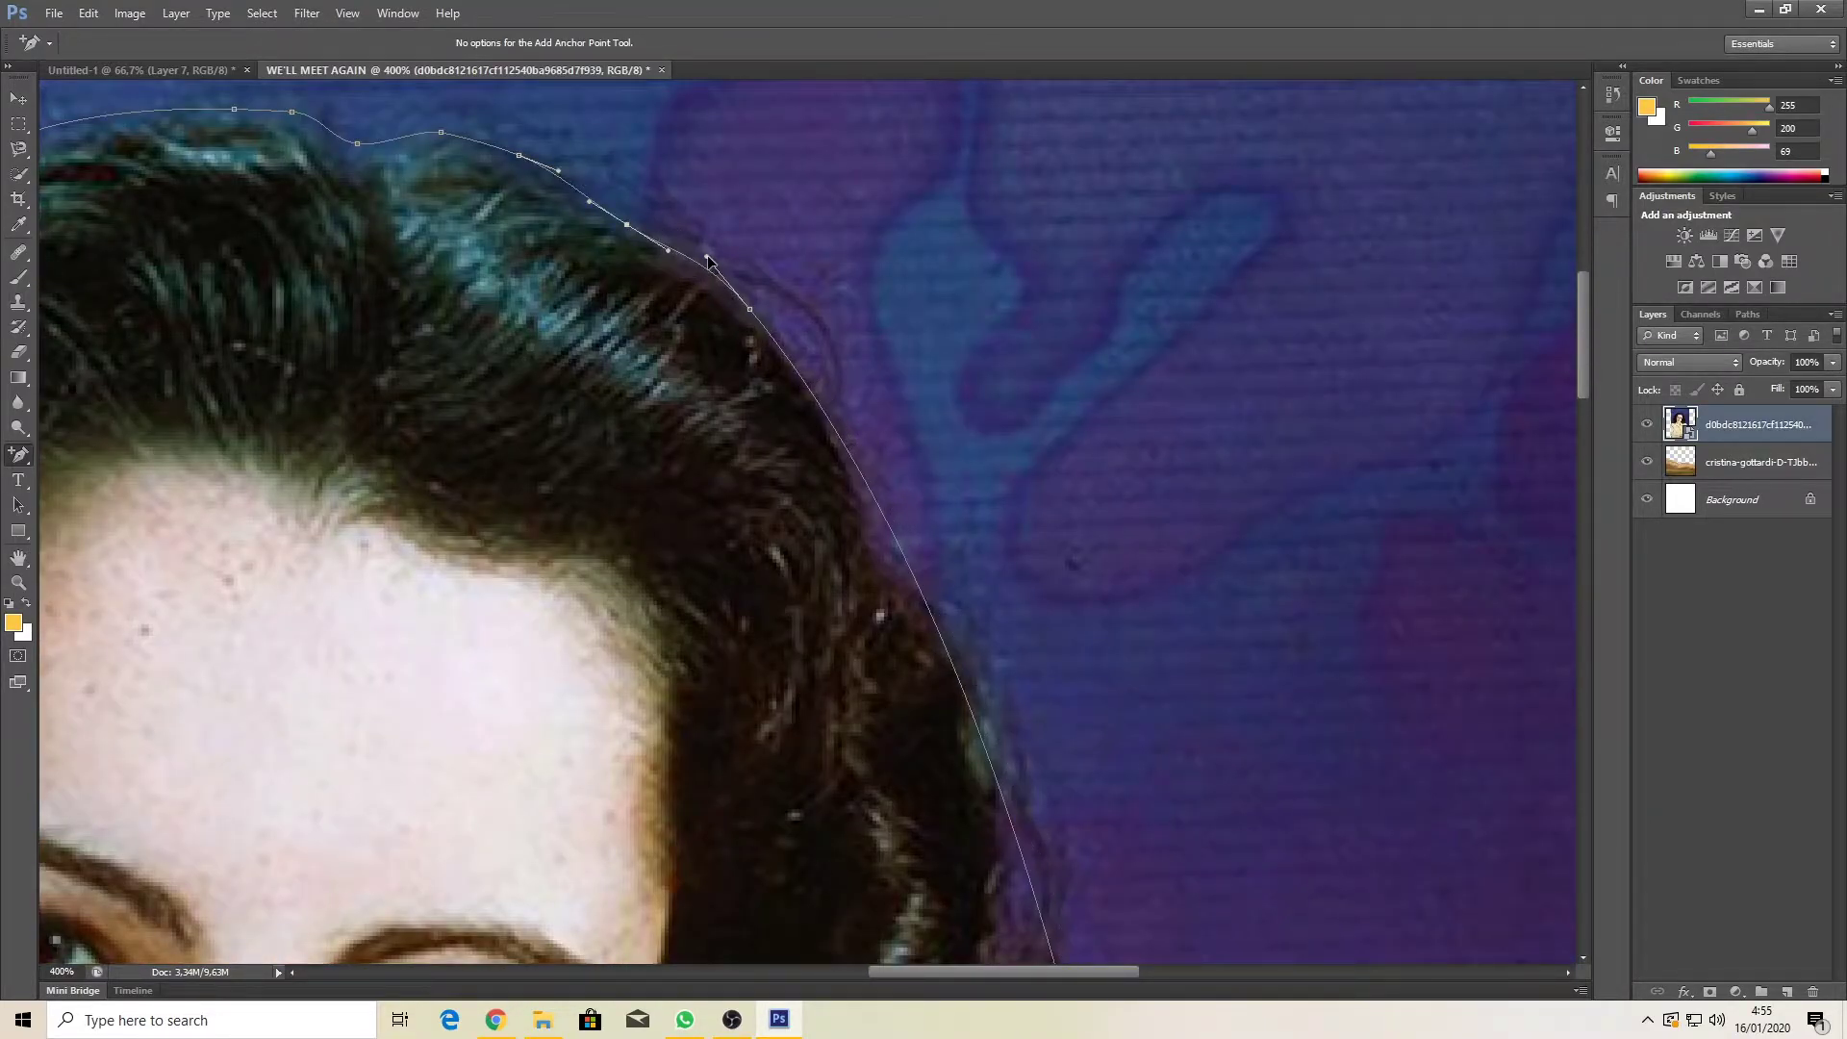
# Step: Fit the path to the right edge of the hair at forehead level
pyautogui.scroll(-3, 862, 433)
pyautogui.moveTo(918, 468); pyautogui.dragTo(849, 316)
pyautogui.hotkey('ctrl', 'z')
pyautogui.moveTo(916, 500); pyautogui.dragTo(976, 469)
pyautogui.scroll(-3, 1019, 503)
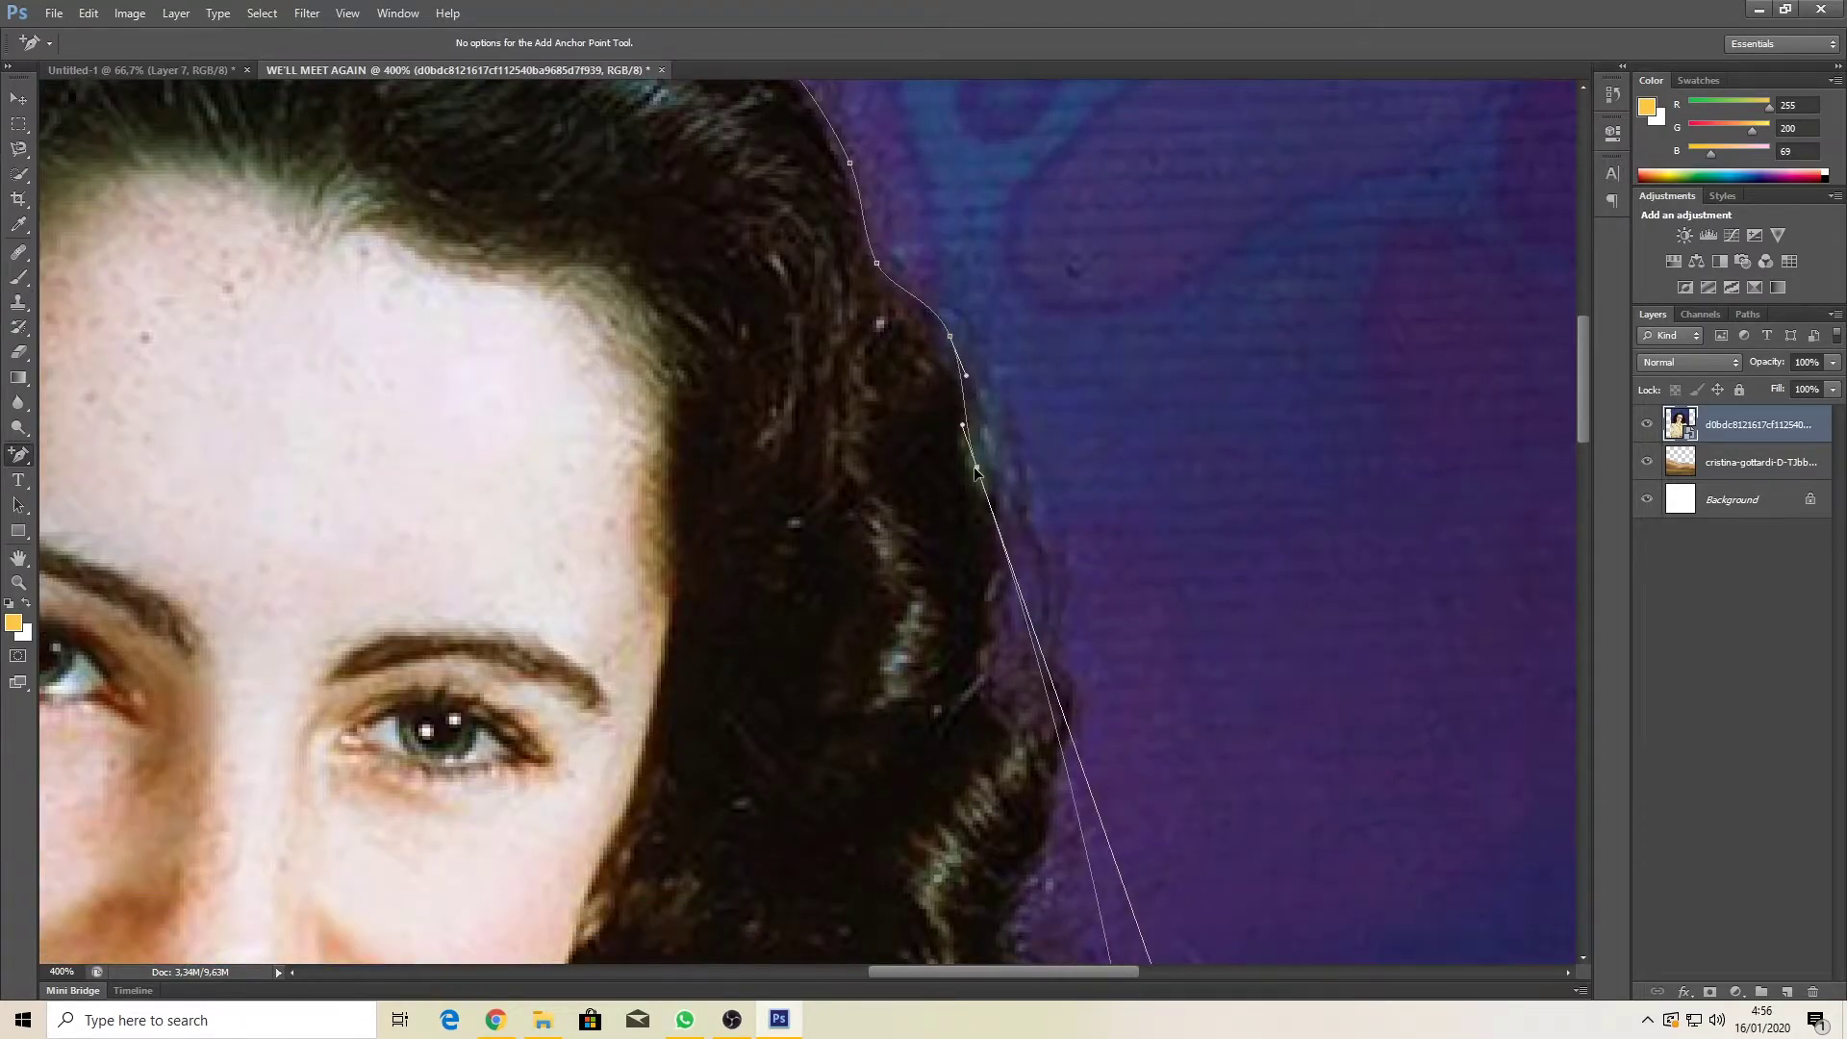
pyautogui.moveTo(966, 374); pyautogui.dragTo(991, 401)
pyautogui.moveTo(1005, 544); pyautogui.dragTo(1003, 486)
# Step: Shape the path around the wavy hair on the right side at eye level
pyautogui.scroll(-2, 988, 489)
pyautogui.moveTo(1028, 565); pyautogui.dragTo(1062, 546)
pyautogui.scroll(-2, 1064, 550)
pyautogui.moveTo(1100, 622); pyautogui.dragTo(1007, 682)
pyautogui.moveTo(1039, 547); pyautogui.dragTo(1053, 582)
pyautogui.click(1073, 494)
pyautogui.moveTo(1072, 496); pyautogui.dragTo(1069, 494)
# Step: Fit the path around the large lower curls on the right, down to where the hair meets the shoulder
pyautogui.scroll(-4, 1135, 568)
pyautogui.moveTo(1034, 585); pyautogui.dragTo(1153, 536)
pyautogui.moveTo(1086, 458); pyautogui.dragTo(1083, 410)
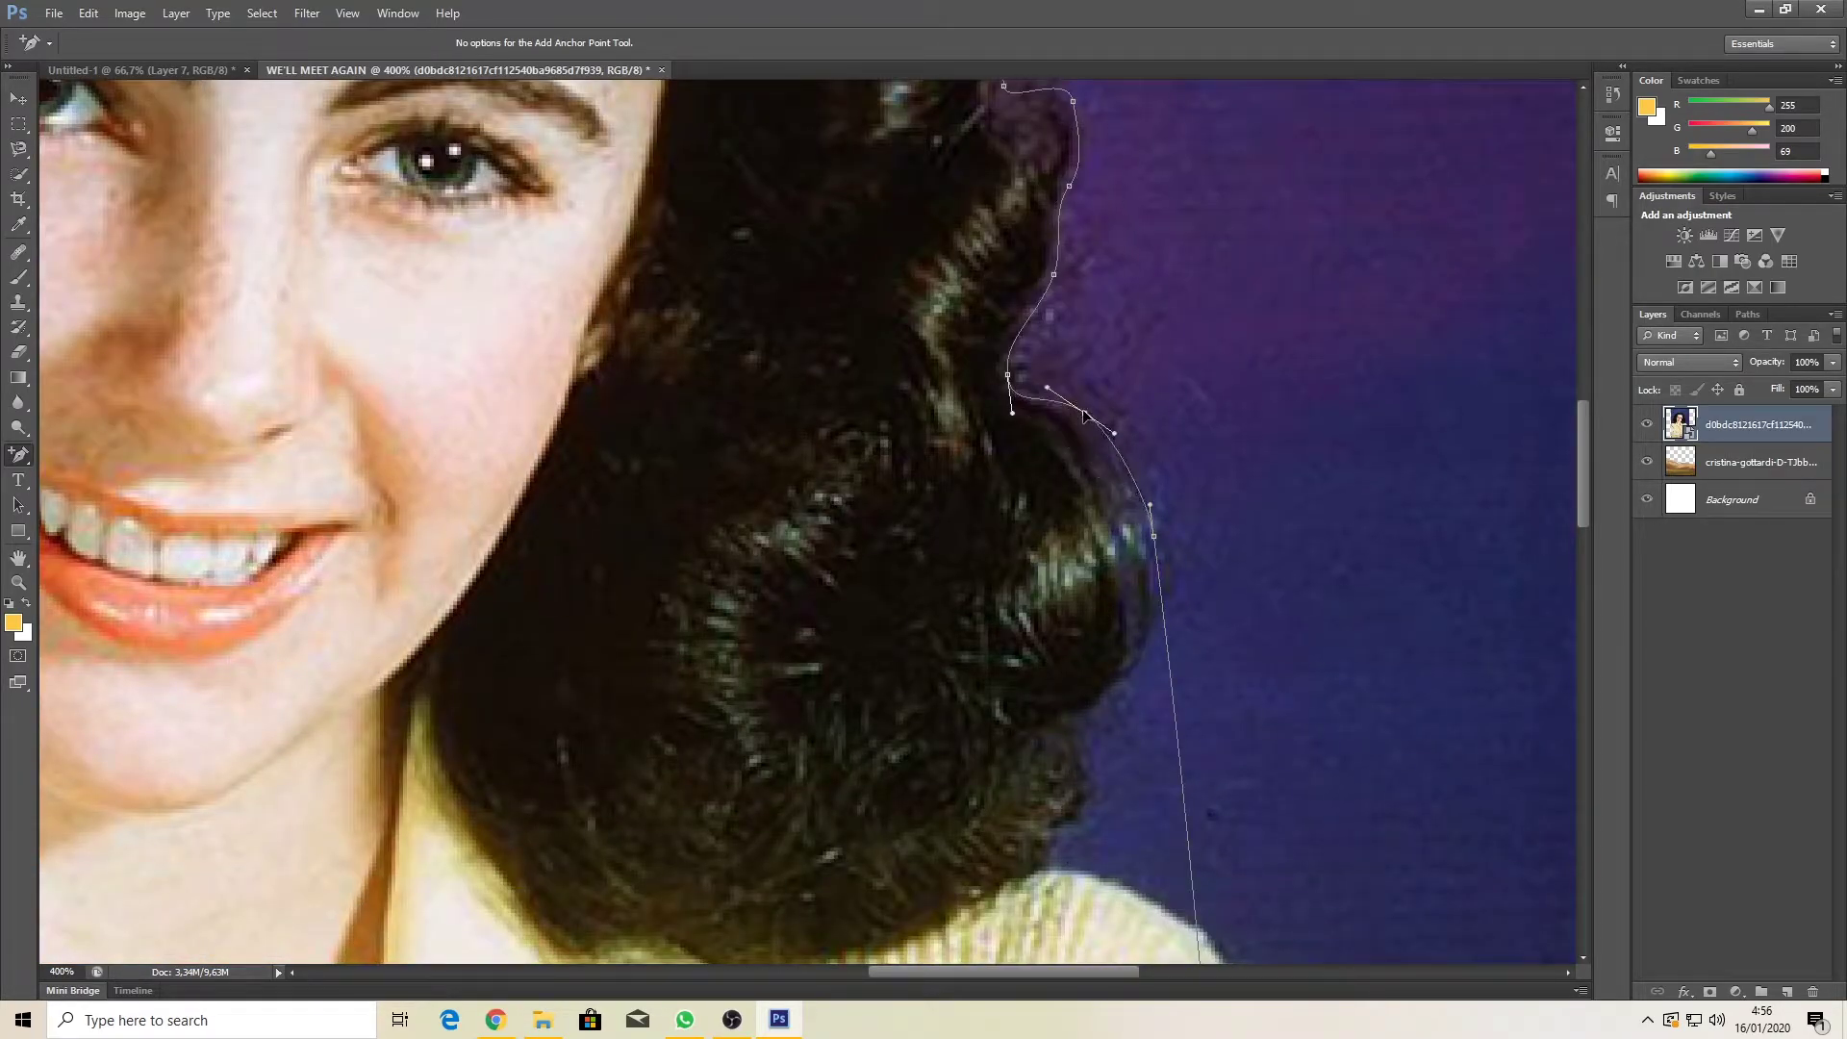
pyautogui.scroll(-3, 1261, 496)
pyautogui.moveTo(1185, 575); pyautogui.dragTo(1053, 566)
pyautogui.moveTo(1083, 451); pyautogui.dragTo(1096, 509)
pyautogui.moveTo(1133, 421); pyautogui.dragTo(1144, 366)
# Step: Curve the path over the right shoulder of the cardigan
pyautogui.scroll(-3, 1104, 435)
pyautogui.moveTo(1088, 509); pyautogui.dragTo(1274, 495)
pyautogui.moveTo(1182, 364); pyautogui.dragTo(1111, 318)
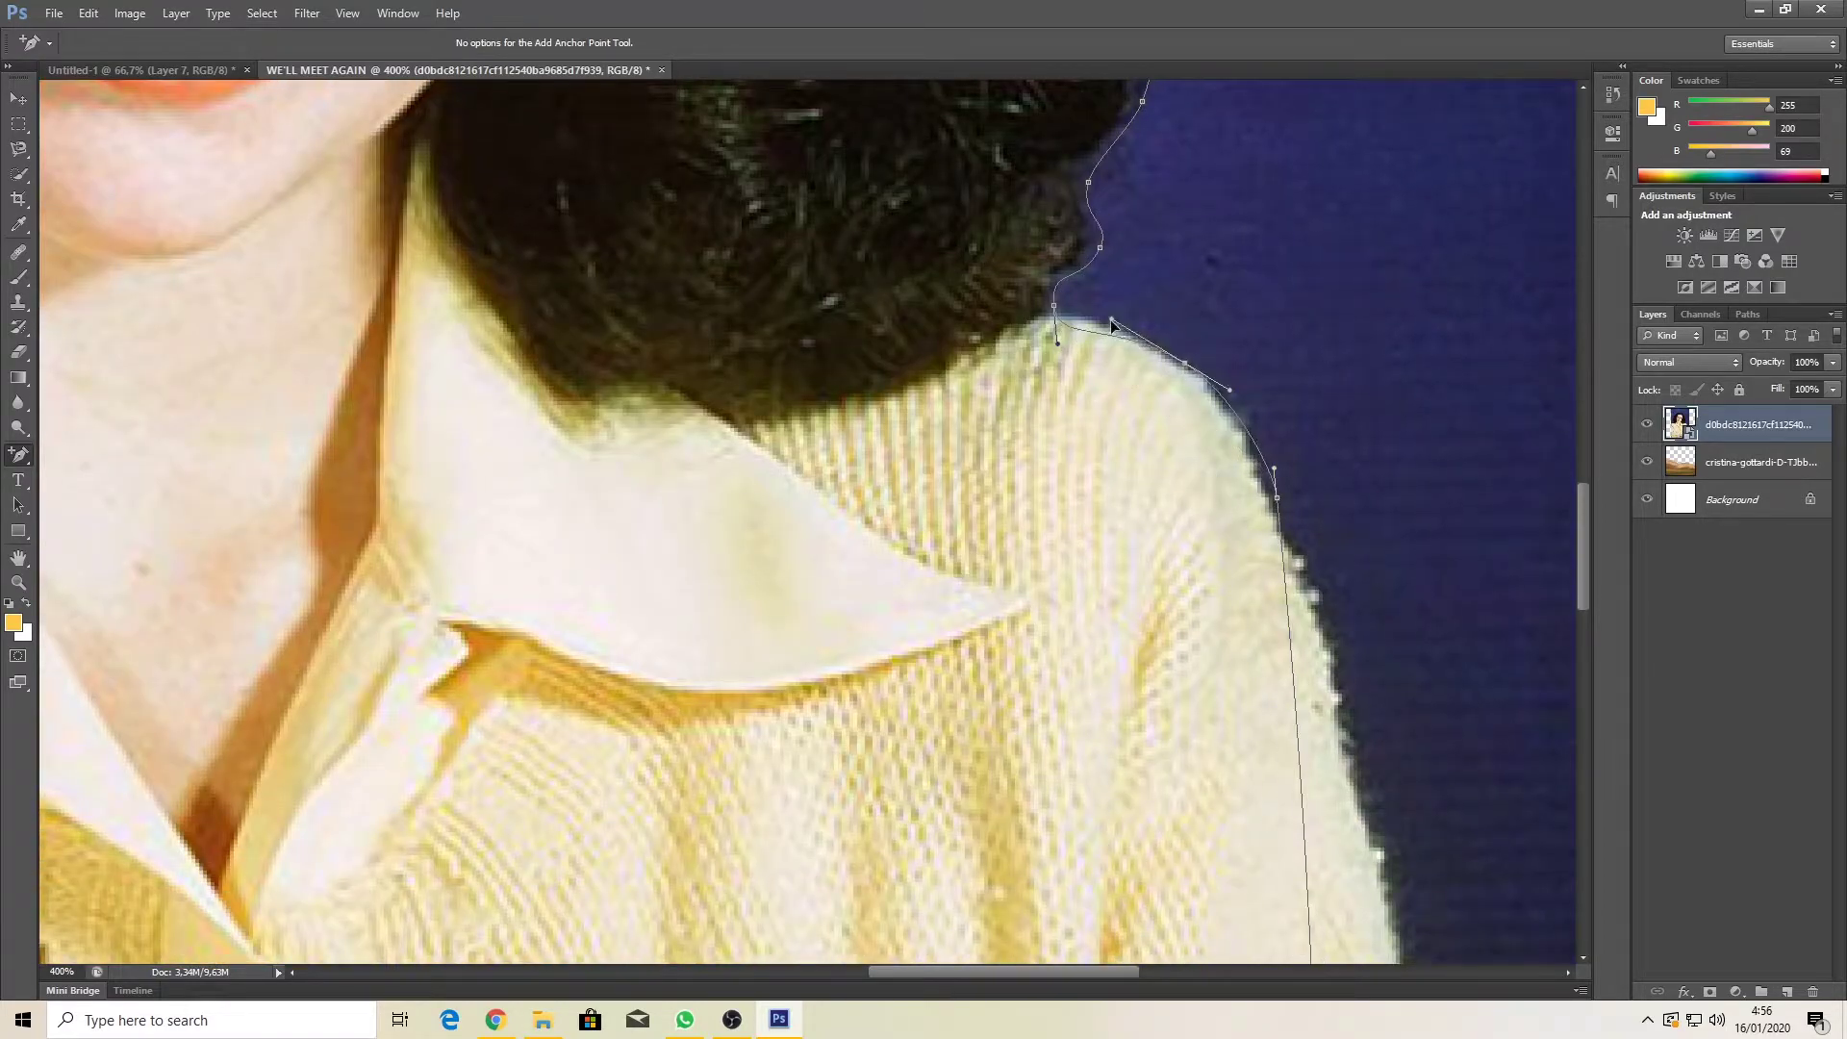
# Step: Fit the path to the outer edge of the right sleeve from the shoulder down toward the elbow
pyautogui.scroll(-3, 1374, 598)
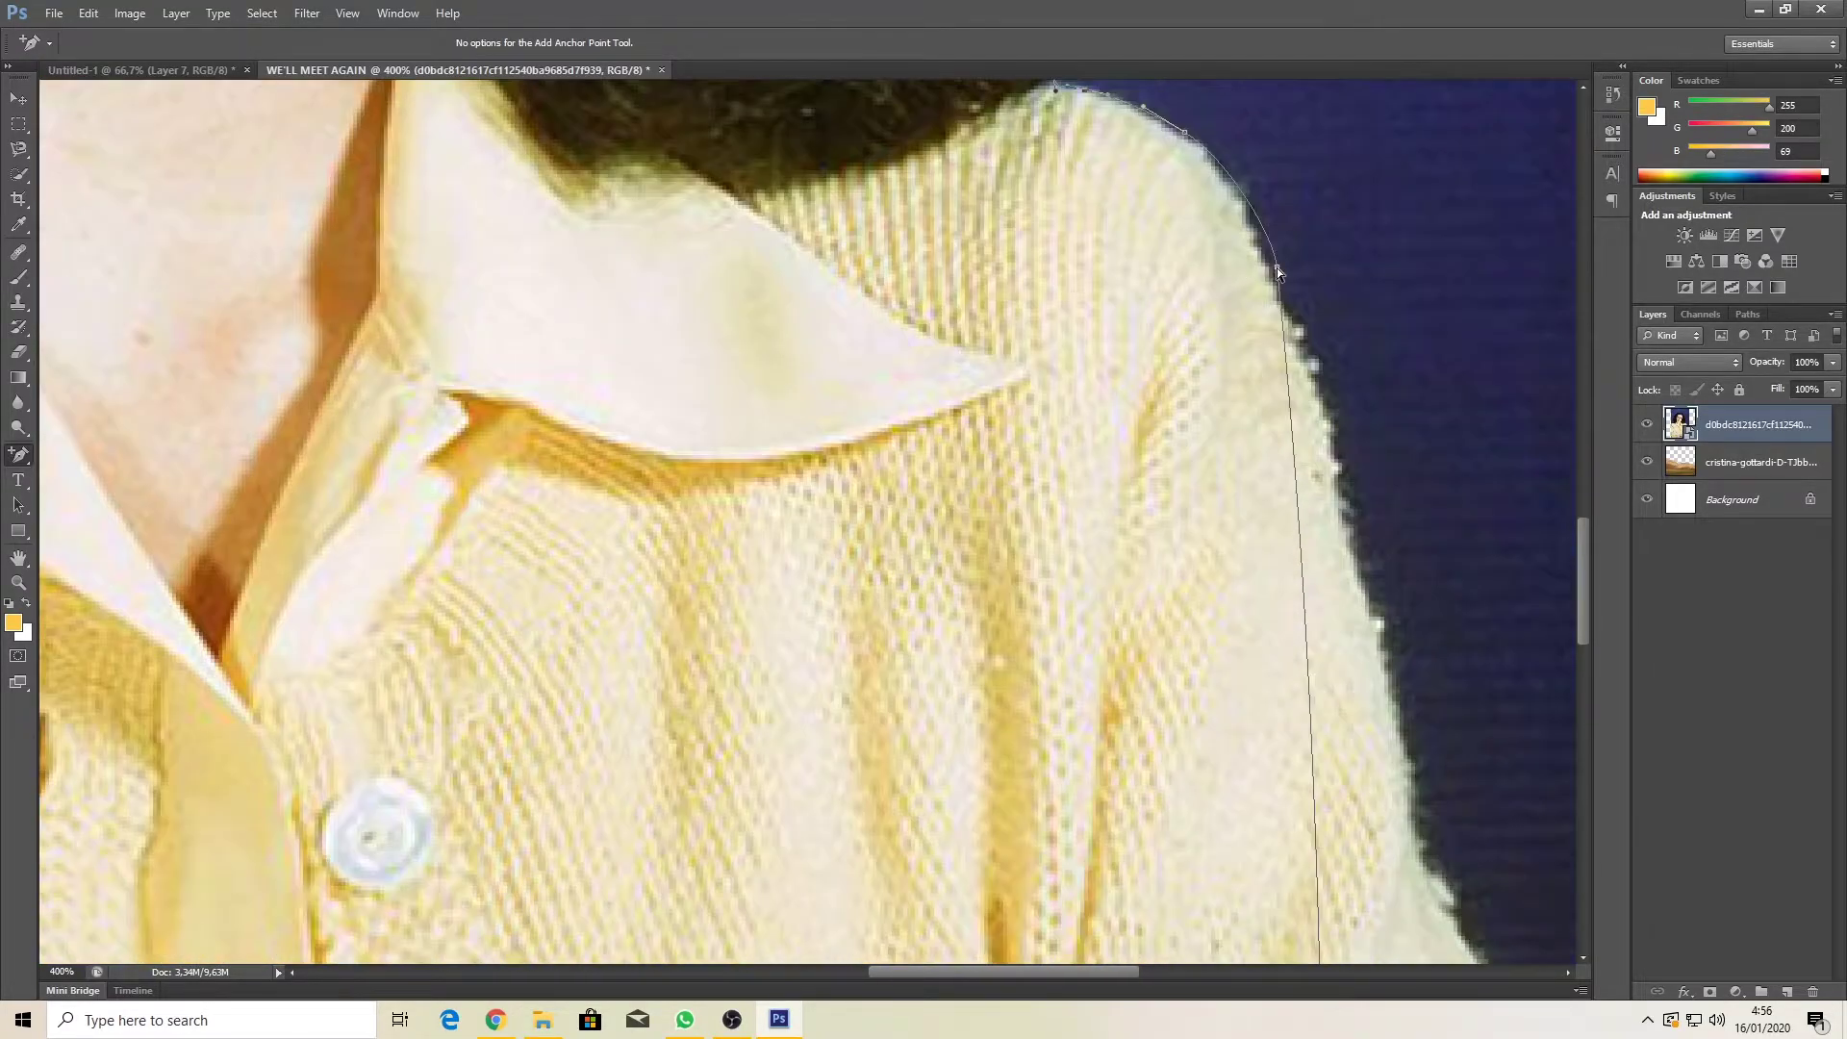
pyautogui.scroll(-4, 1312, 308)
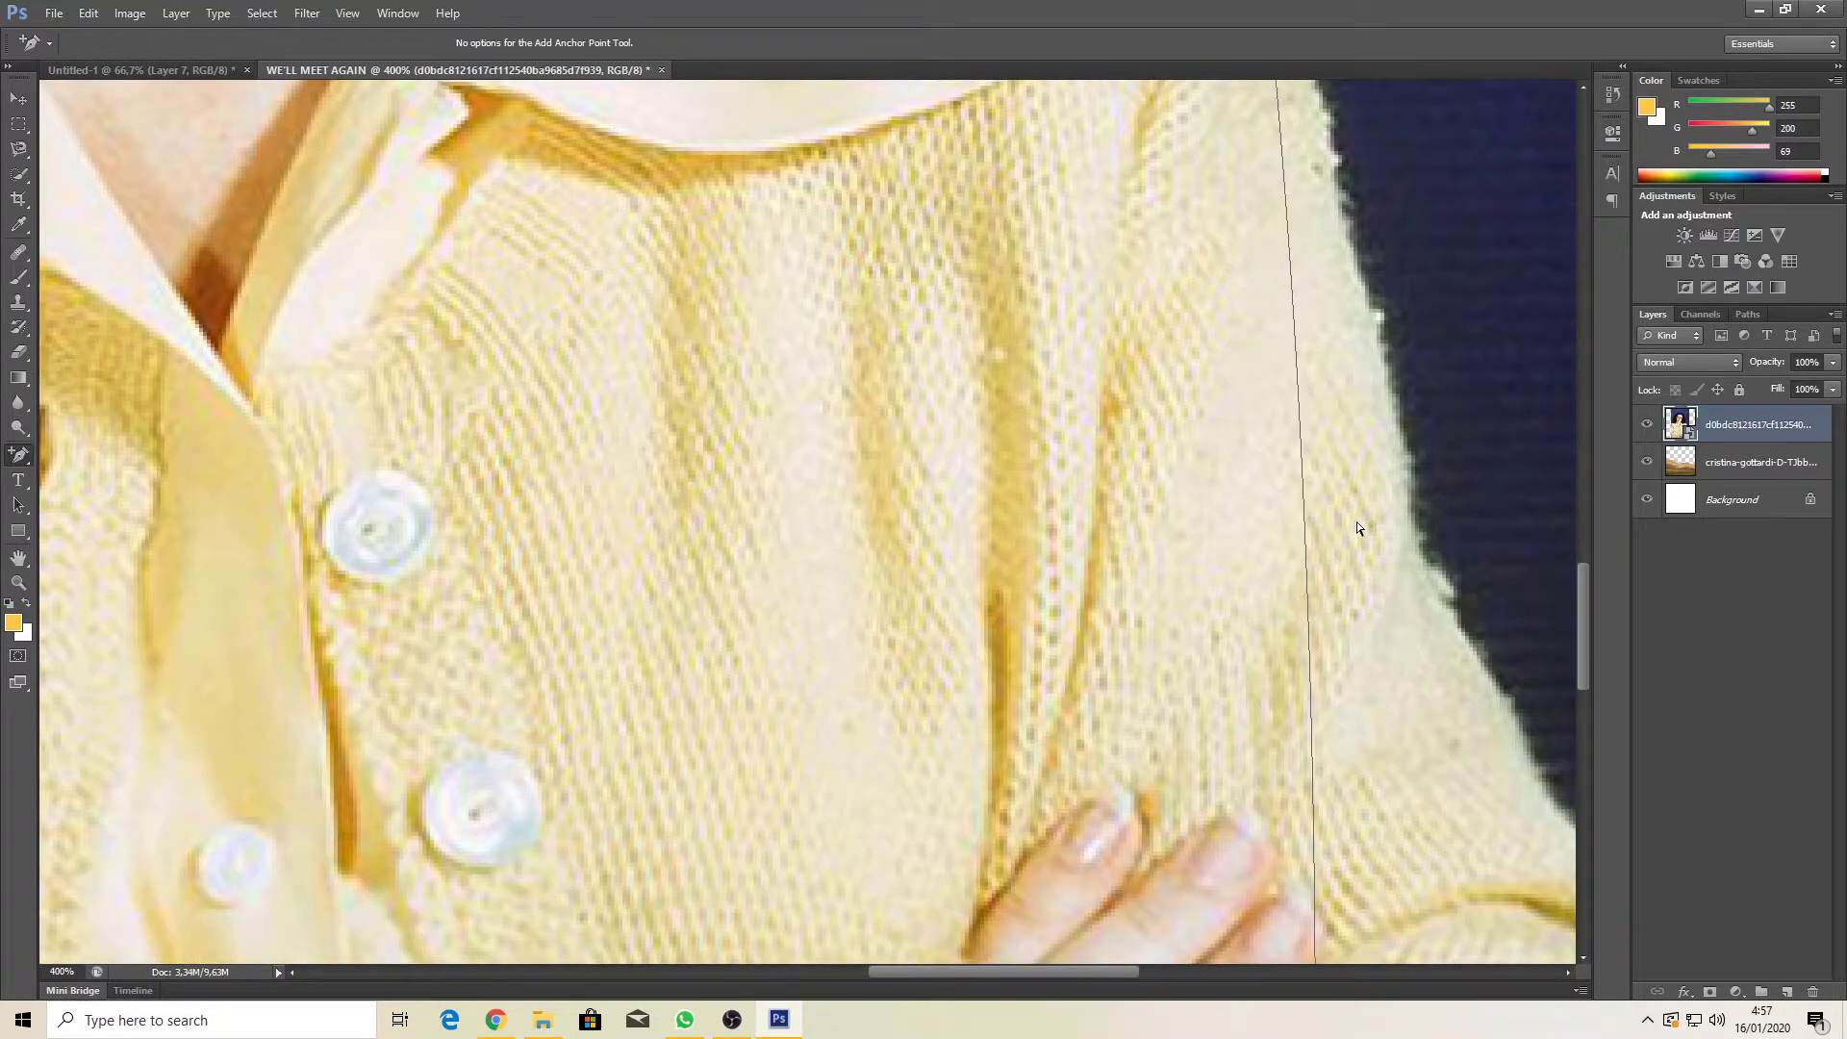
pyautogui.hotkey('ctrl', '-')
pyautogui.hotkey('ctrl', '-')
pyautogui.scroll(-1, 1074, 747)
pyautogui.moveTo(1250, 720); pyautogui.dragTo(1180, 630)
pyautogui.click(1186, 574)
pyautogui.click(1079, 387)
pyautogui.moveTo(1079, 387); pyautogui.dragTo(1091, 382)
pyautogui.click(1059, 289)
pyautogui.moveTo(1059, 289); pyautogui.dragTo(1068, 289)
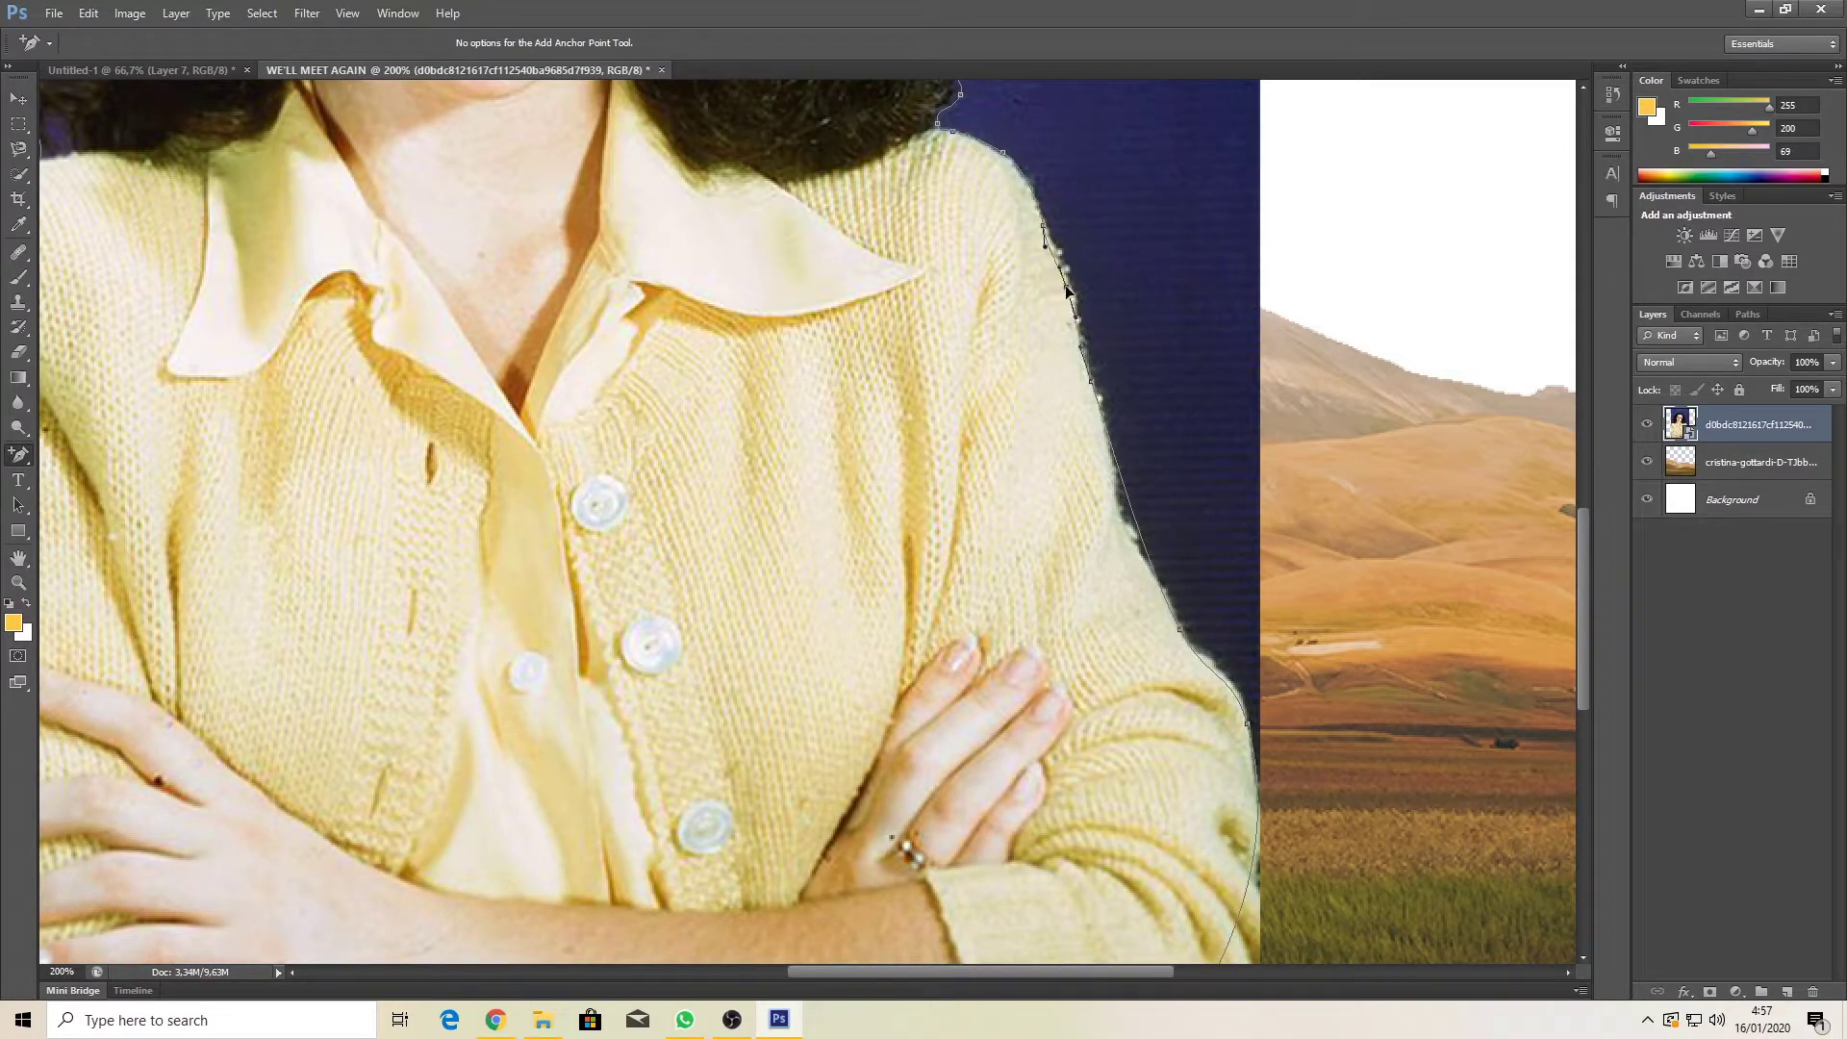
# Step: Shape the path around the outward bulge of the right sleeve at the elbow
pyautogui.scroll(-2, 1127, 365)
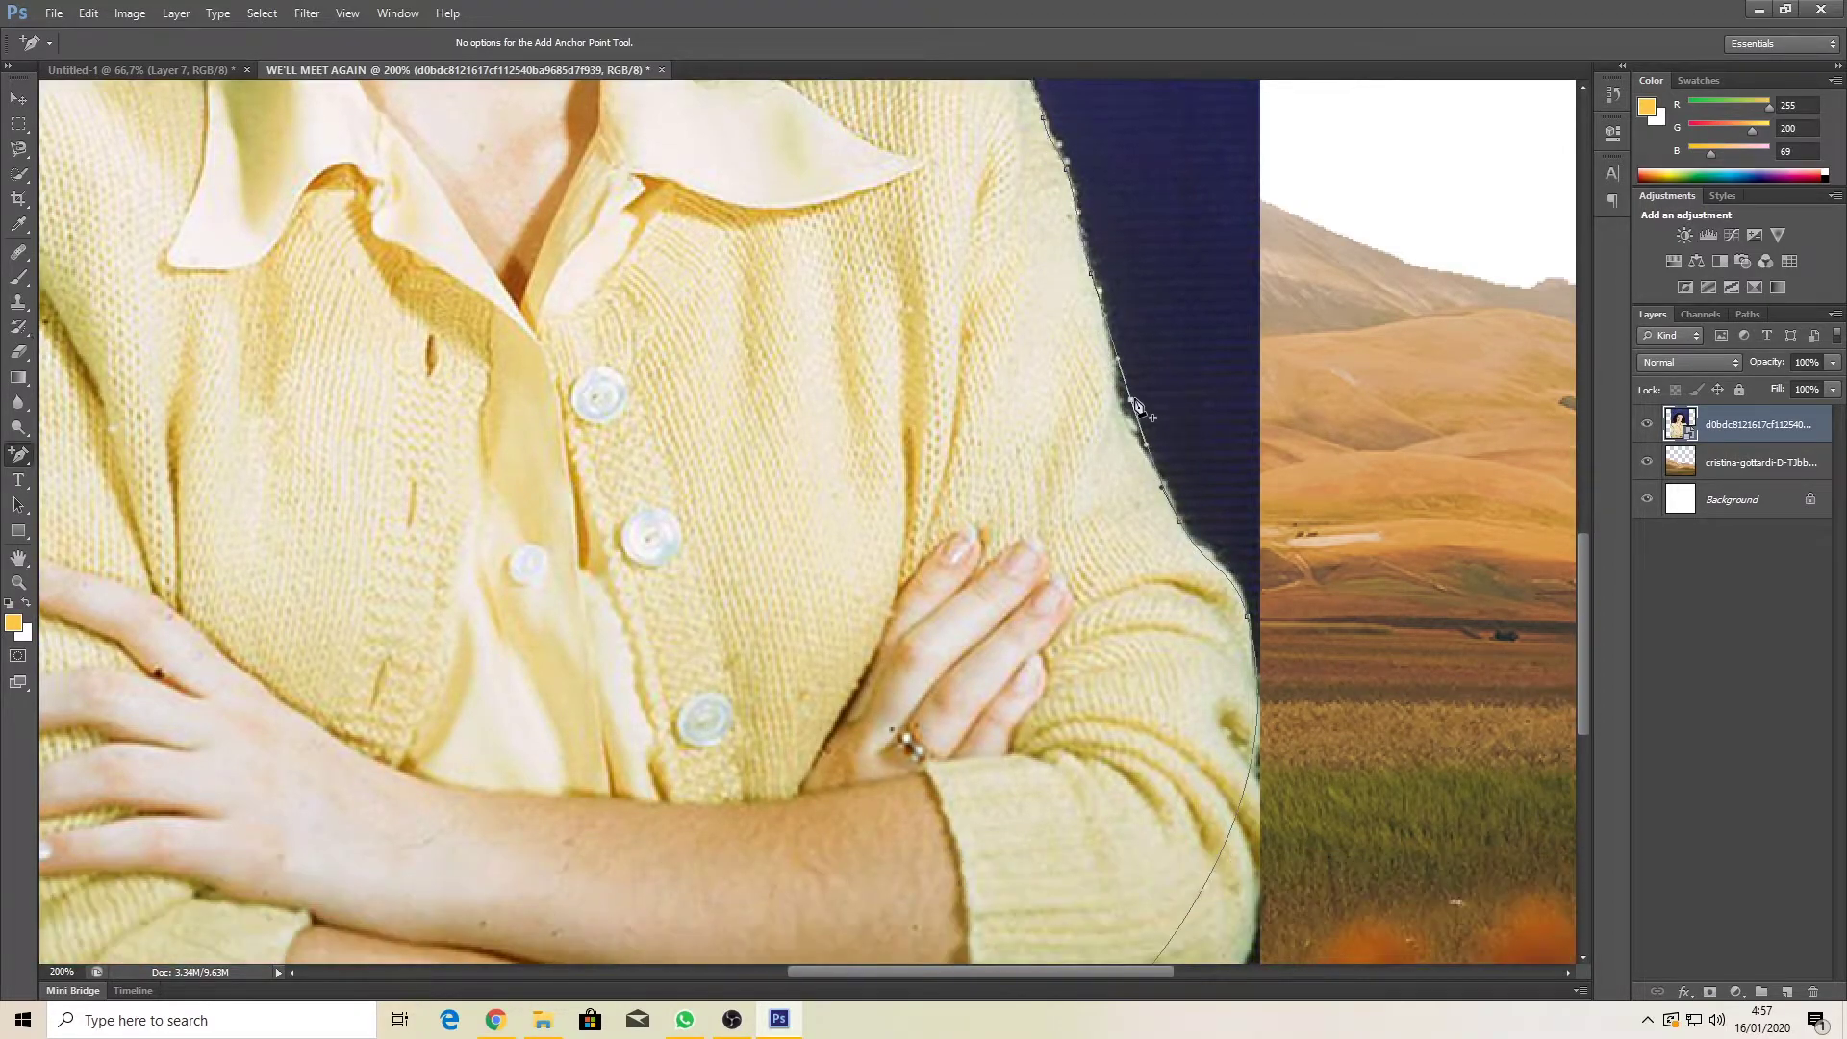
pyautogui.scroll(-1, 1145, 414)
pyautogui.moveTo(1157, 417); pyautogui.dragTo(1233, 413)
pyautogui.scroll(-1, 1163, 414)
pyautogui.click(1248, 476)
pyautogui.scroll(-2, 1240, 433)
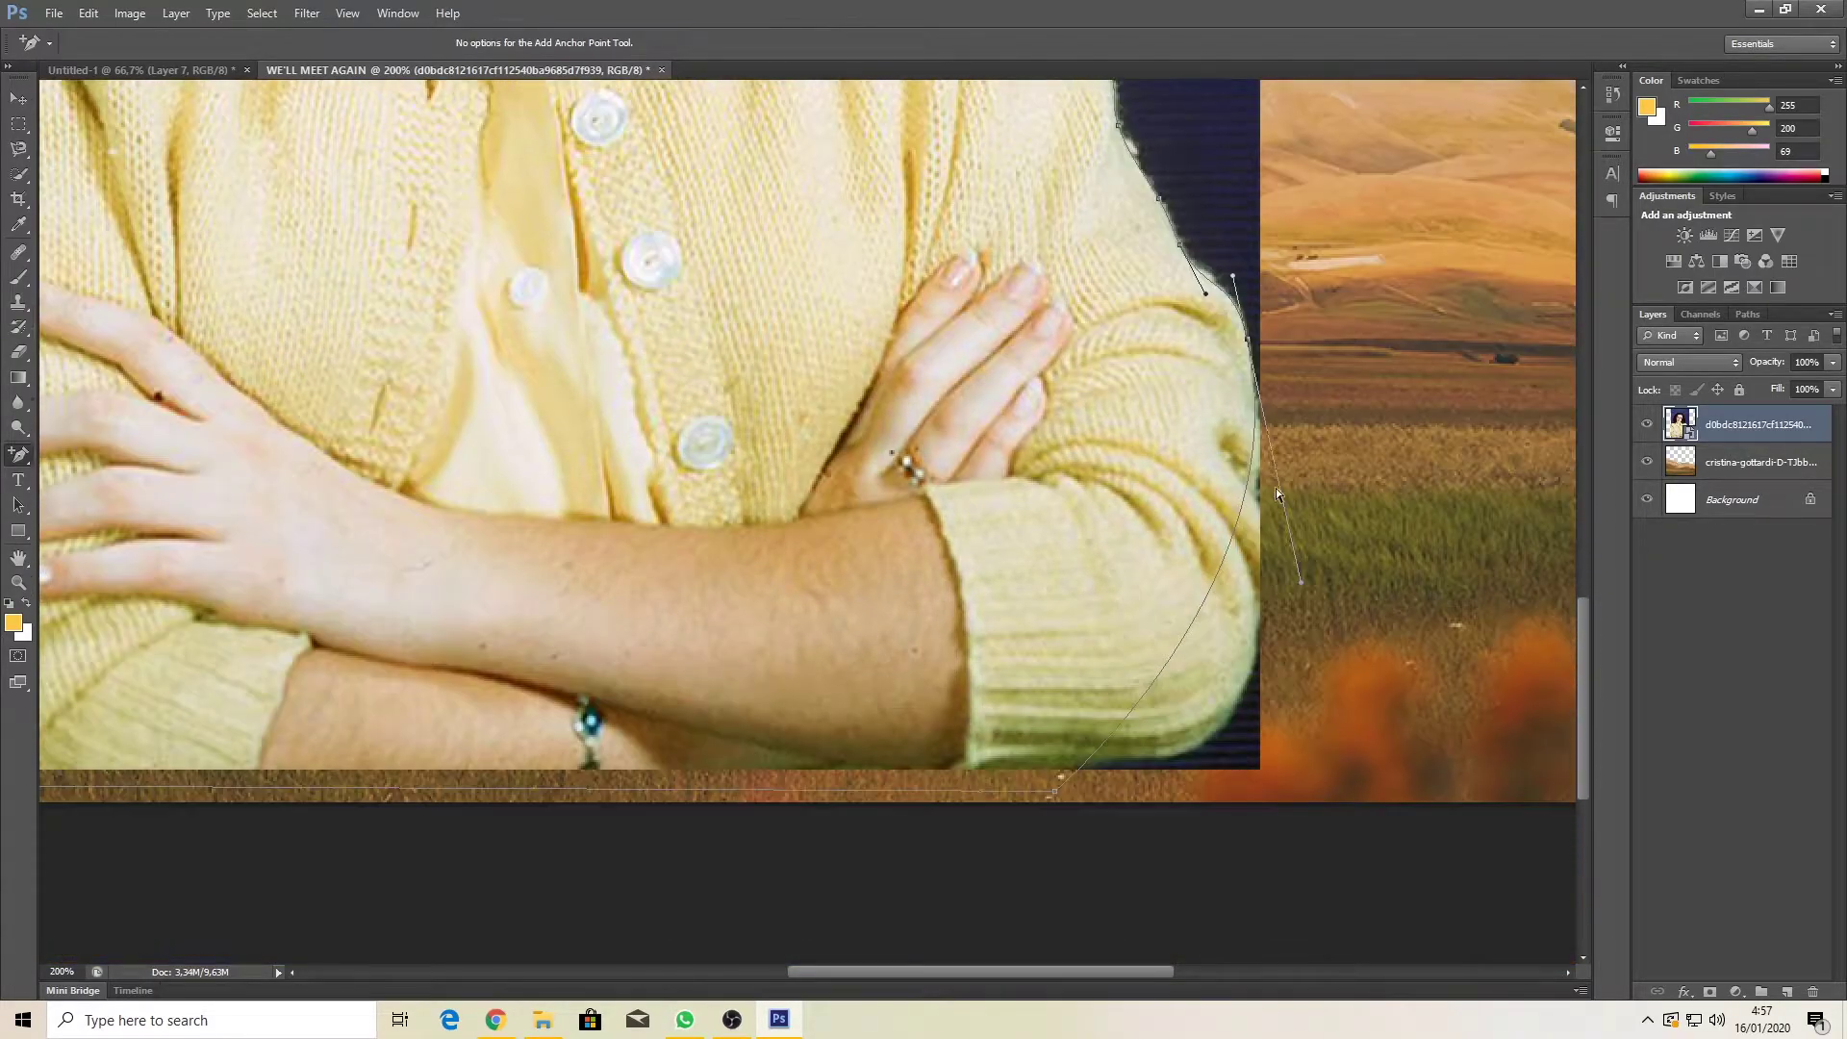
pyautogui.moveTo(1300, 582); pyautogui.dragTo(1322, 637)
# Step: Curve the path around the lower elbow and cuff to the bottom edge of the portrait photo
pyautogui.scroll(-1, 1323, 638)
pyautogui.click(1189, 590)
pyautogui.moveTo(1189, 588); pyautogui.dragTo(1220, 650)
pyautogui.moveTo(1274, 574); pyautogui.dragTo(1288, 581)
pyautogui.scroll(-1, 1295, 502)
pyautogui.click(1125, 613)
pyautogui.moveTo(1124, 614); pyautogui.dragTo(1105, 598)
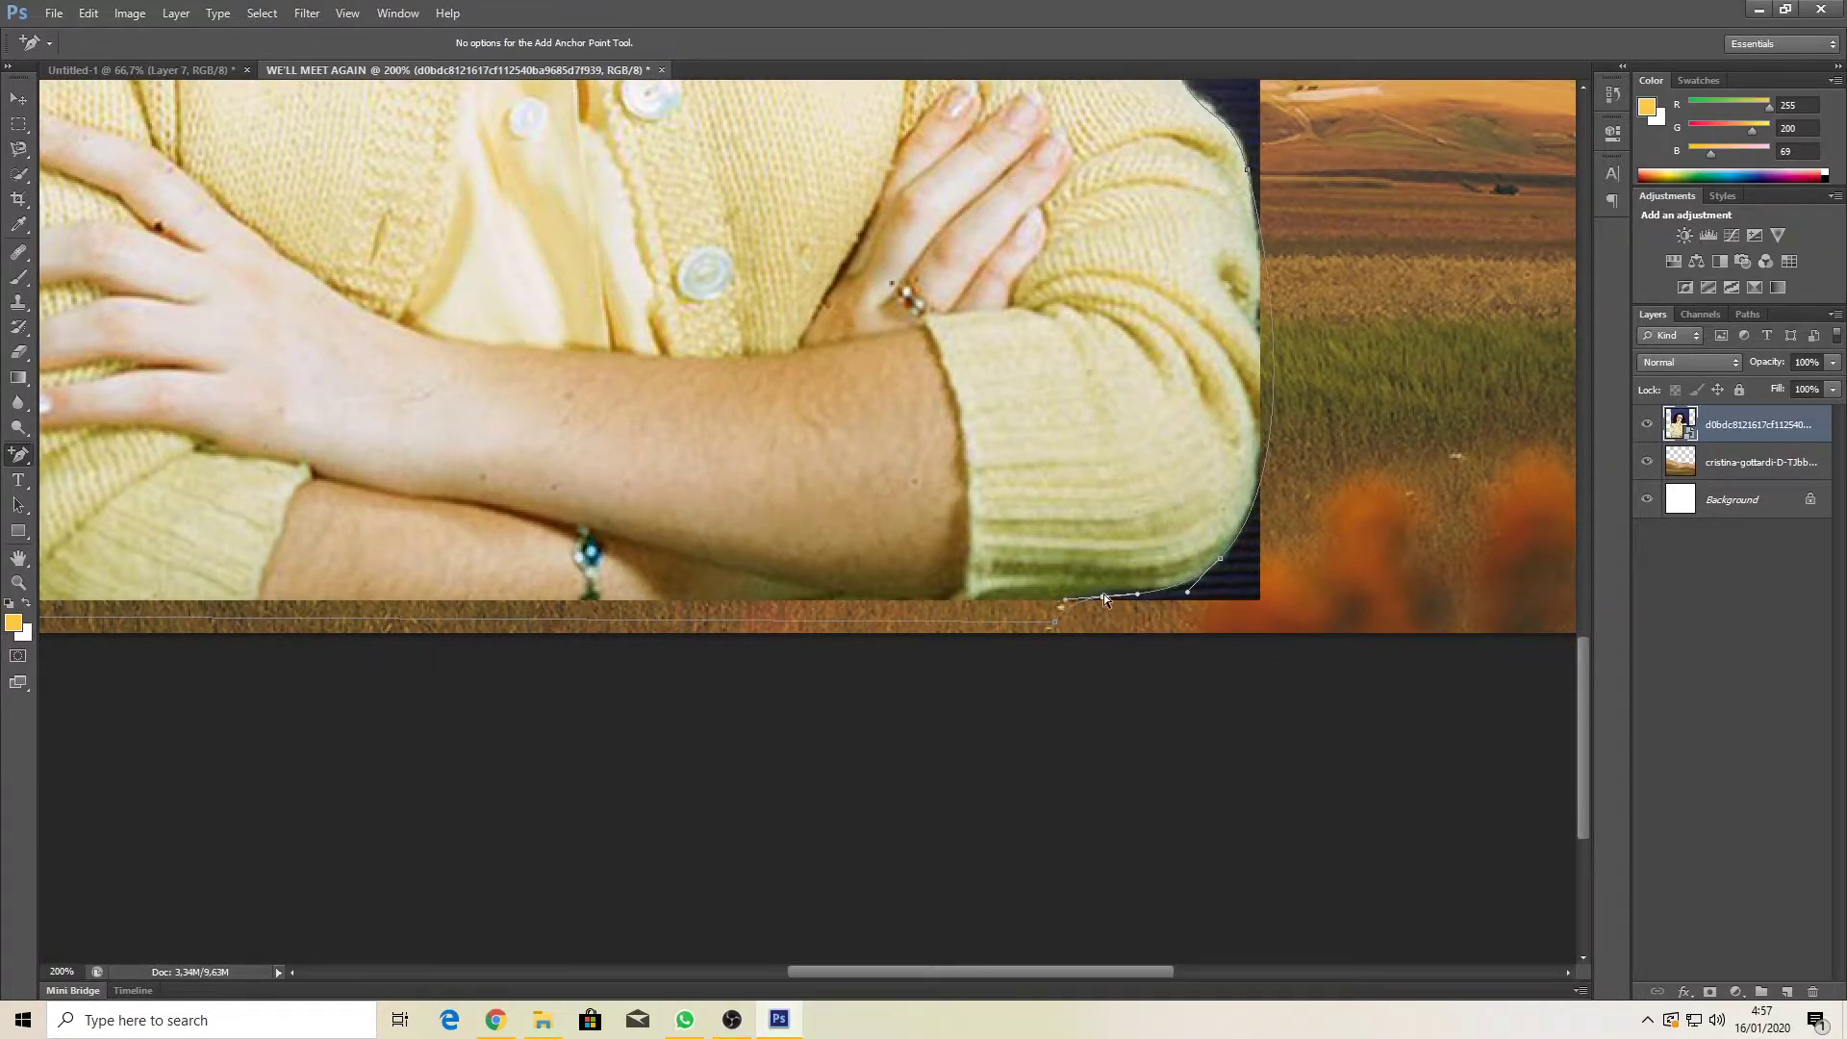
# Step: Convert the finished path to a selection and copy the woman from it onto a new layer
pyautogui.hotkey('ctrl', '-')
pyautogui.hotkey('ctrl', '-')
pyautogui.rightClick(775, 612)
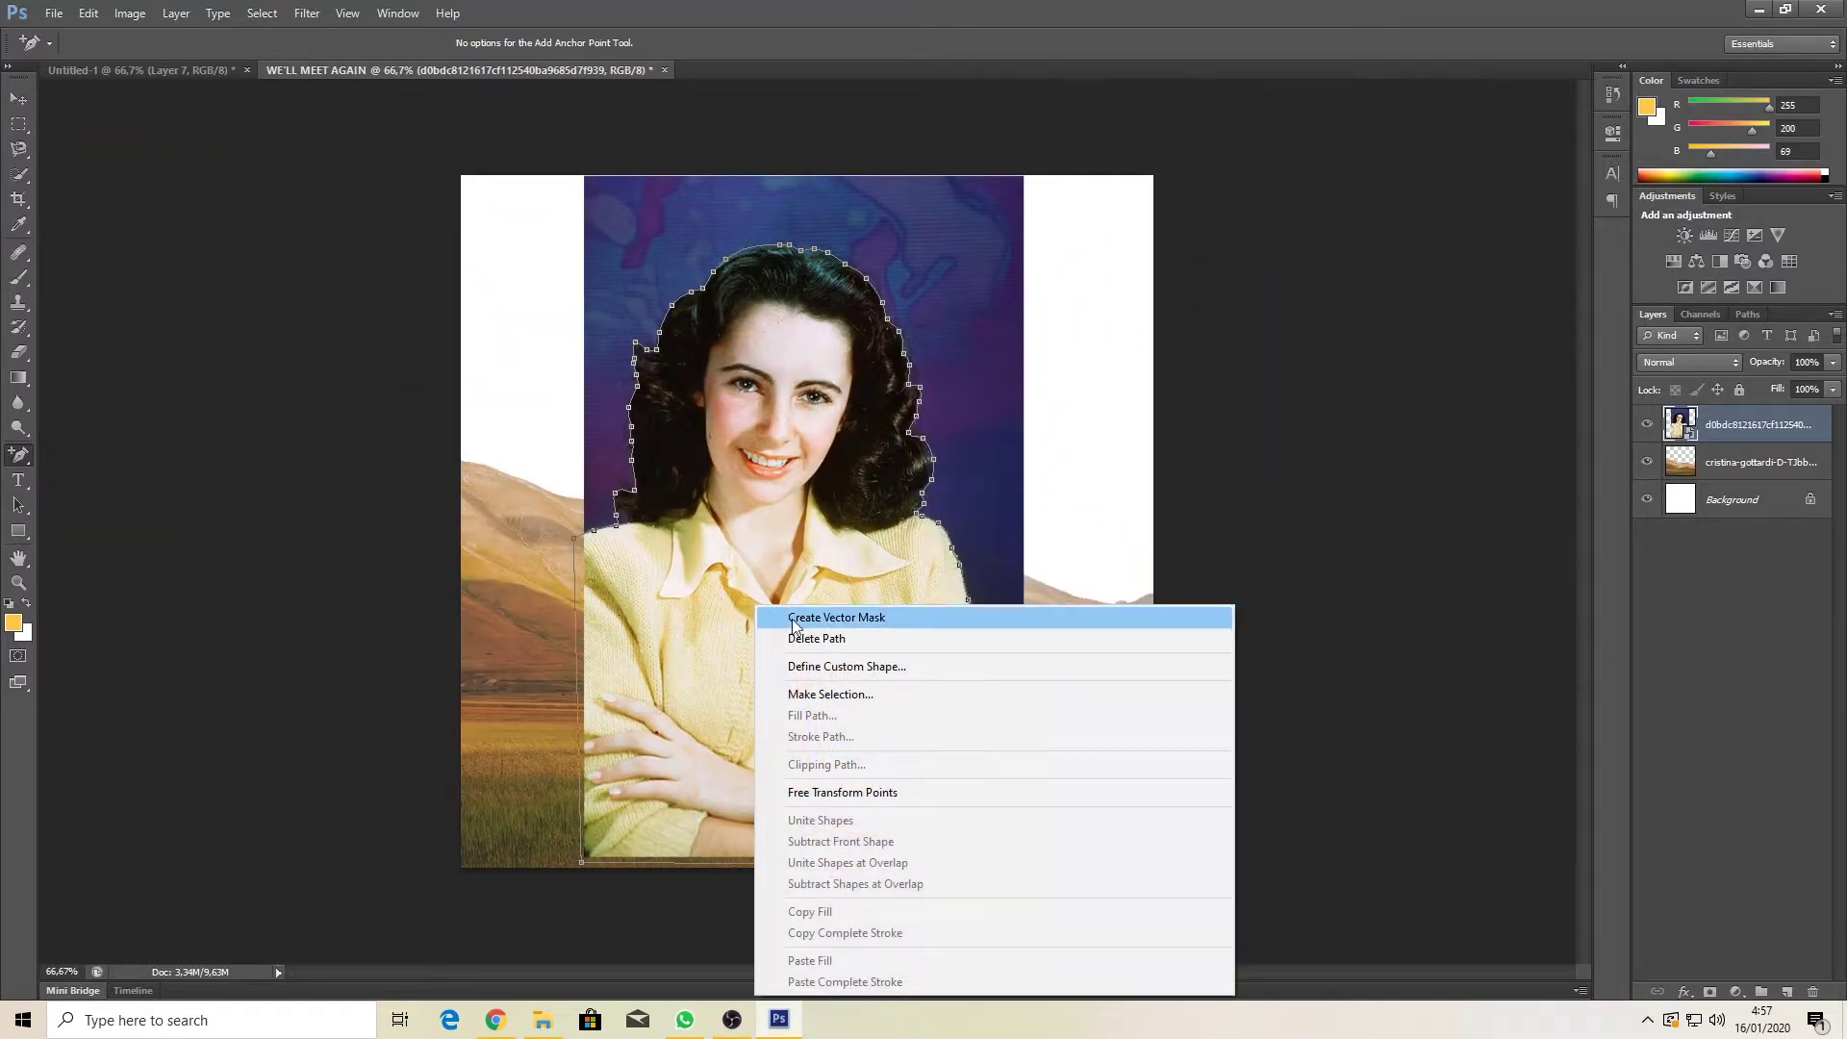
pyautogui.click(862, 700)
pyautogui.click(1030, 301)
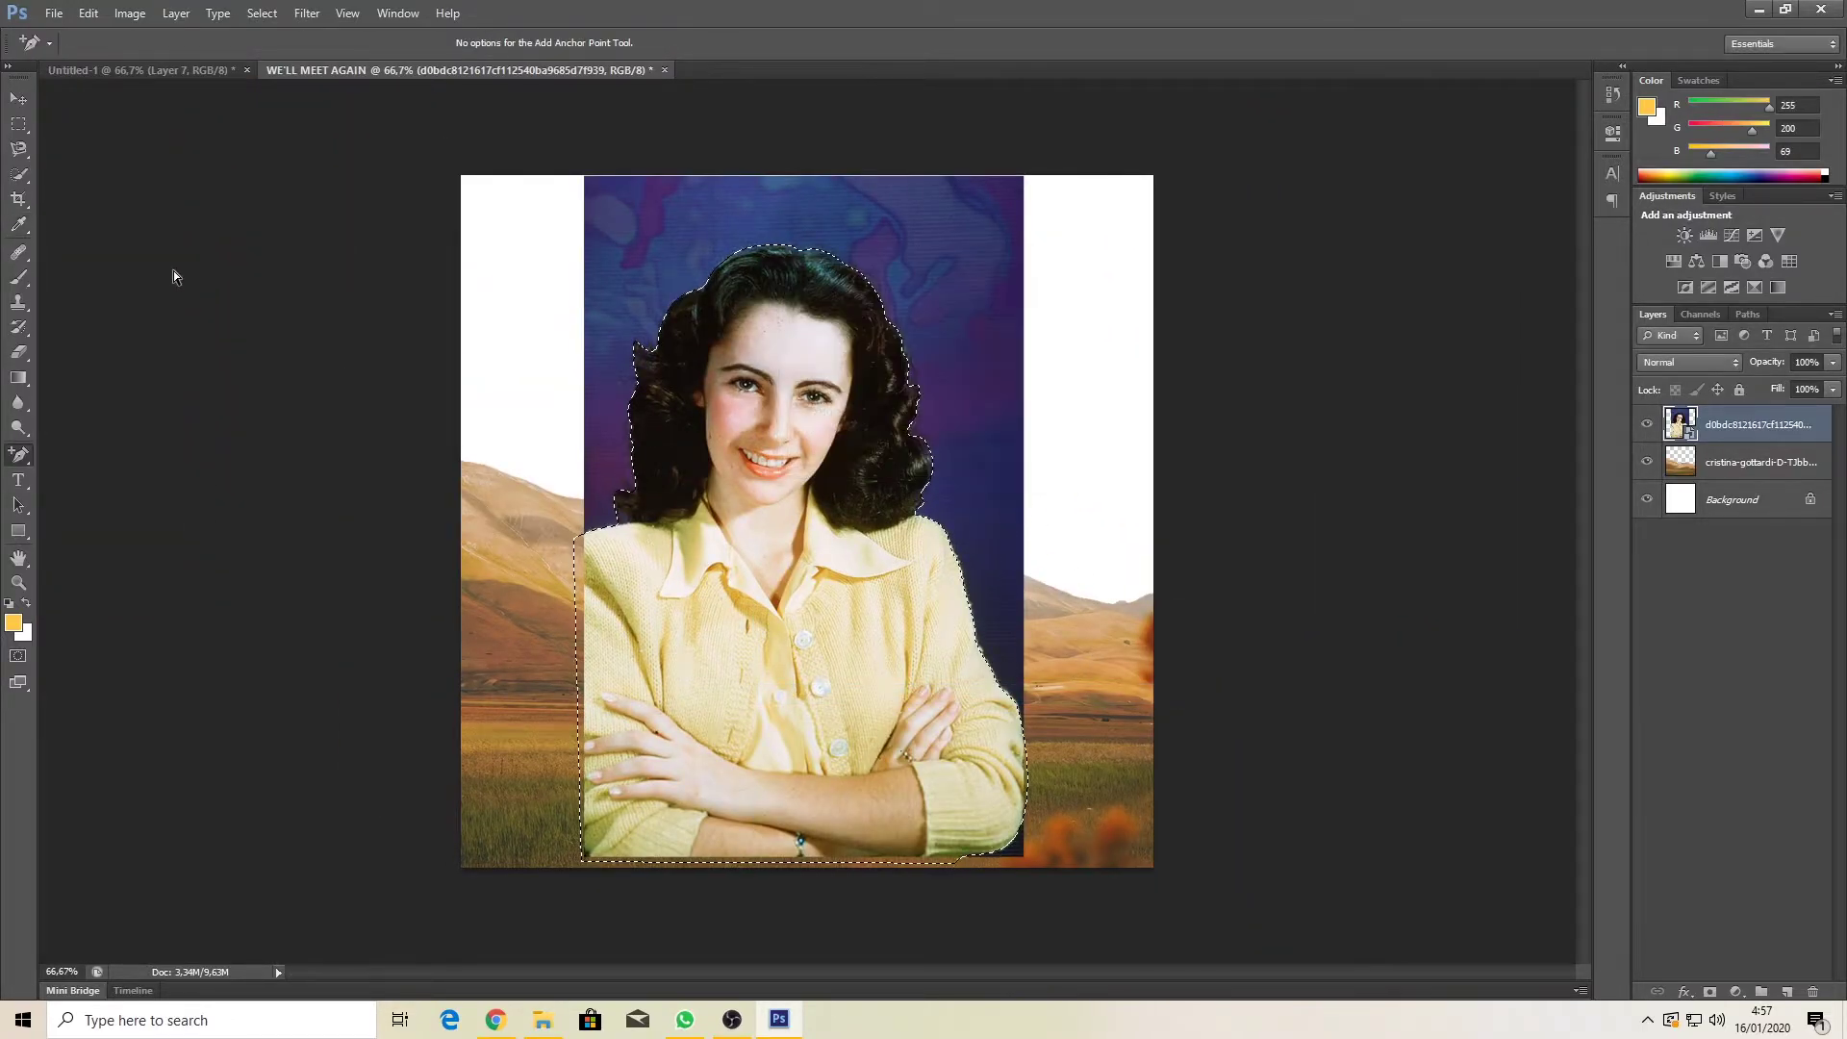
pyautogui.press('m')
pyautogui.rightClick(808, 534)
pyautogui.click(881, 688)
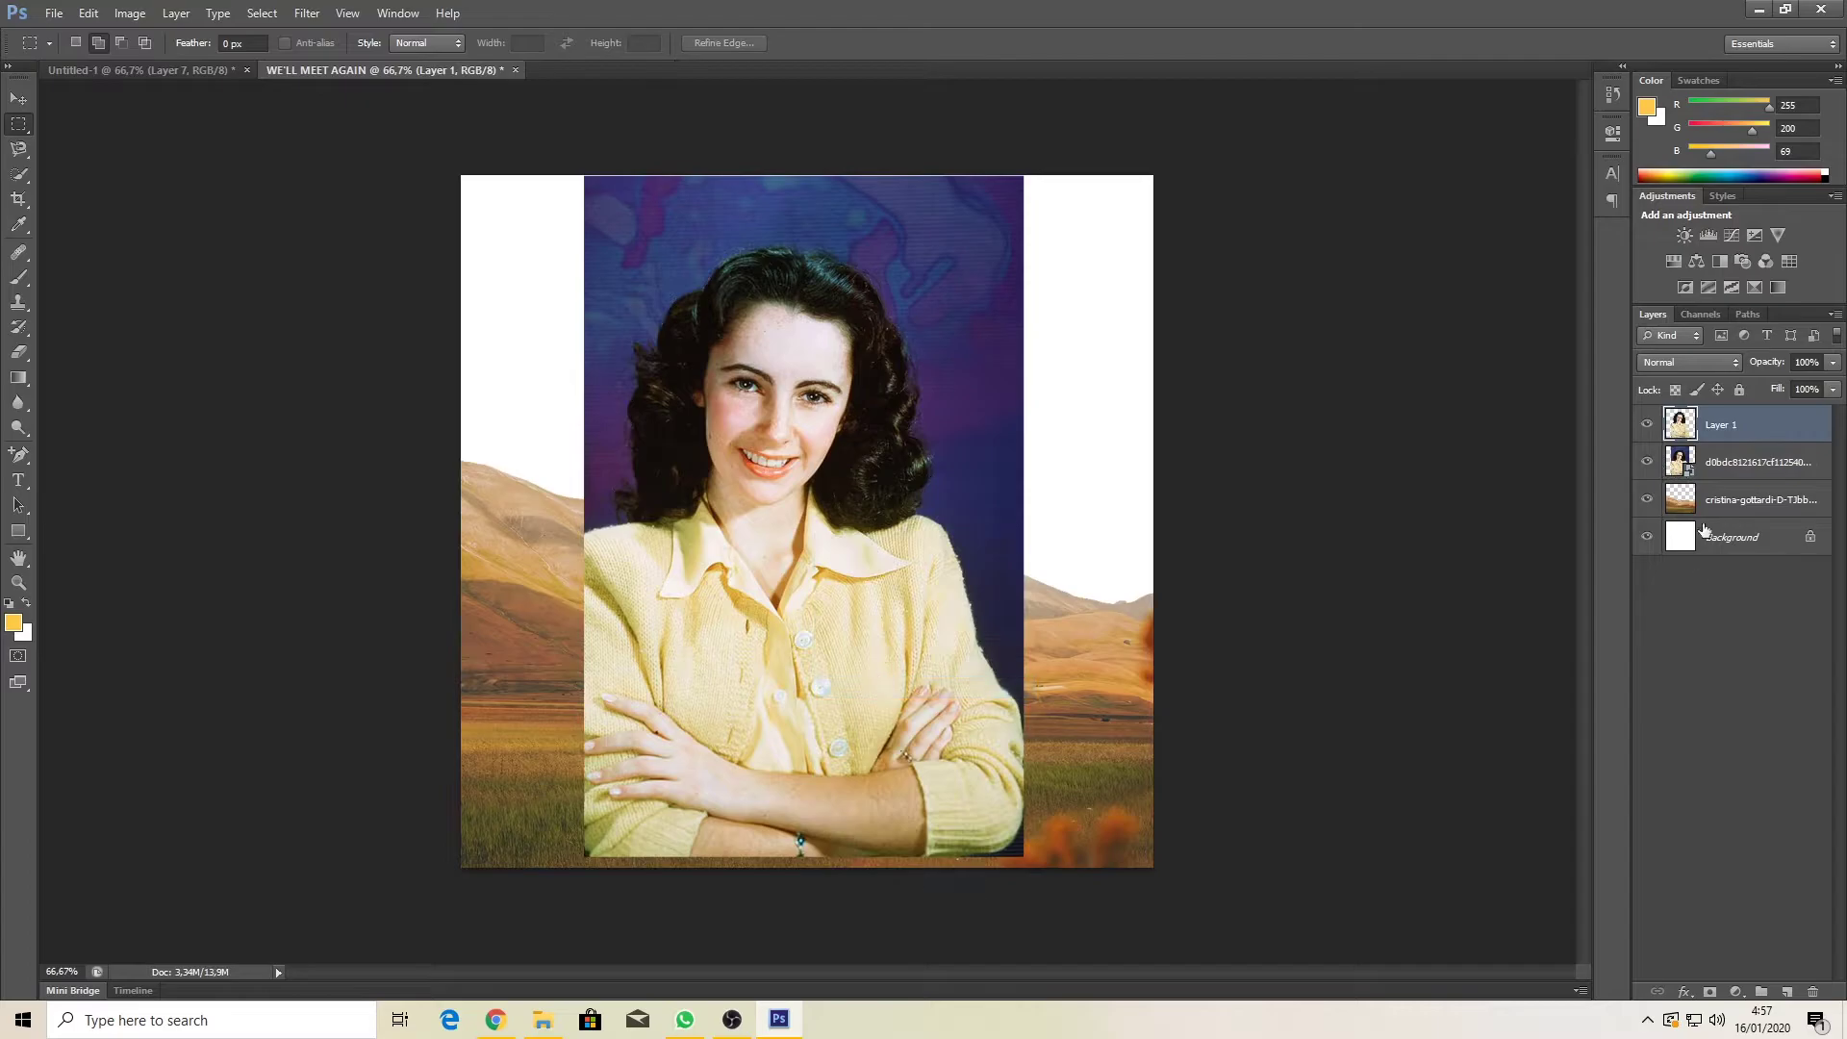
# Step: Delete the original portrait layer and move the cut-out woman beneath the landscape layer
pyautogui.click(1685, 465)
pyautogui.rightClick(1722, 466)
pyautogui.click(1577, 390)
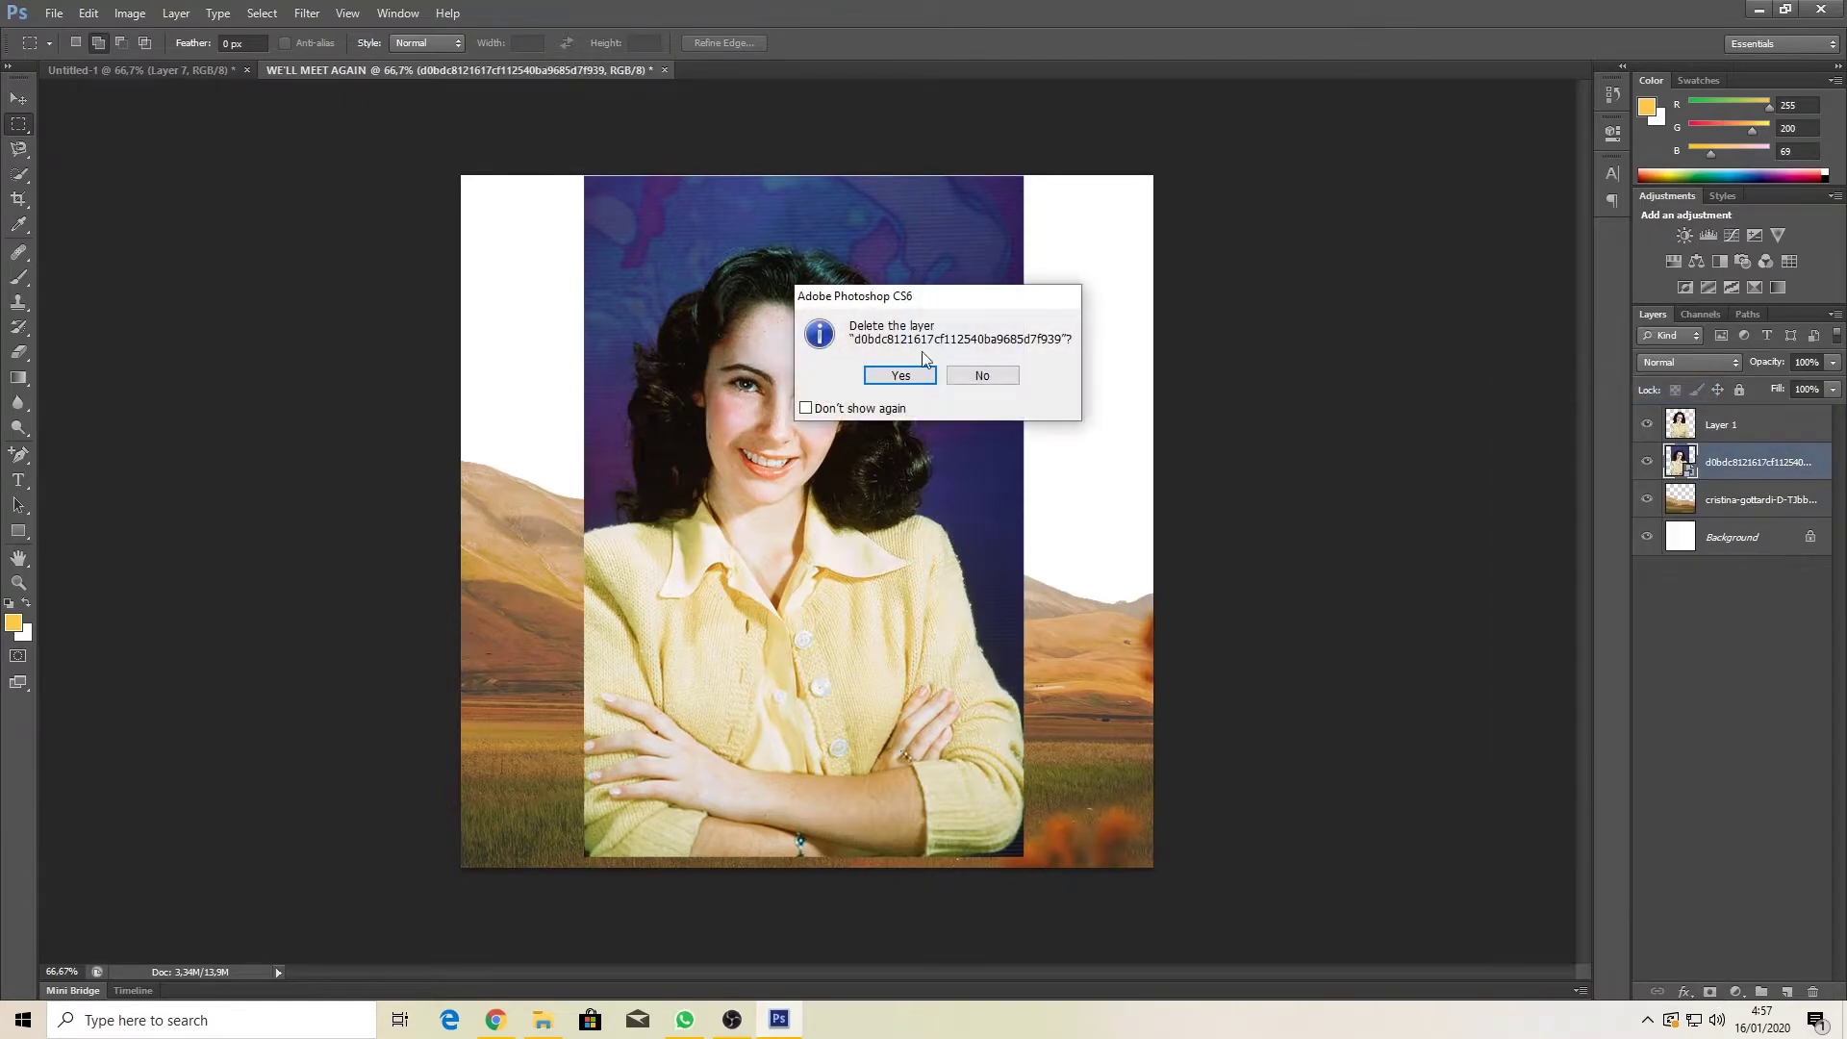
pyautogui.click(900, 372)
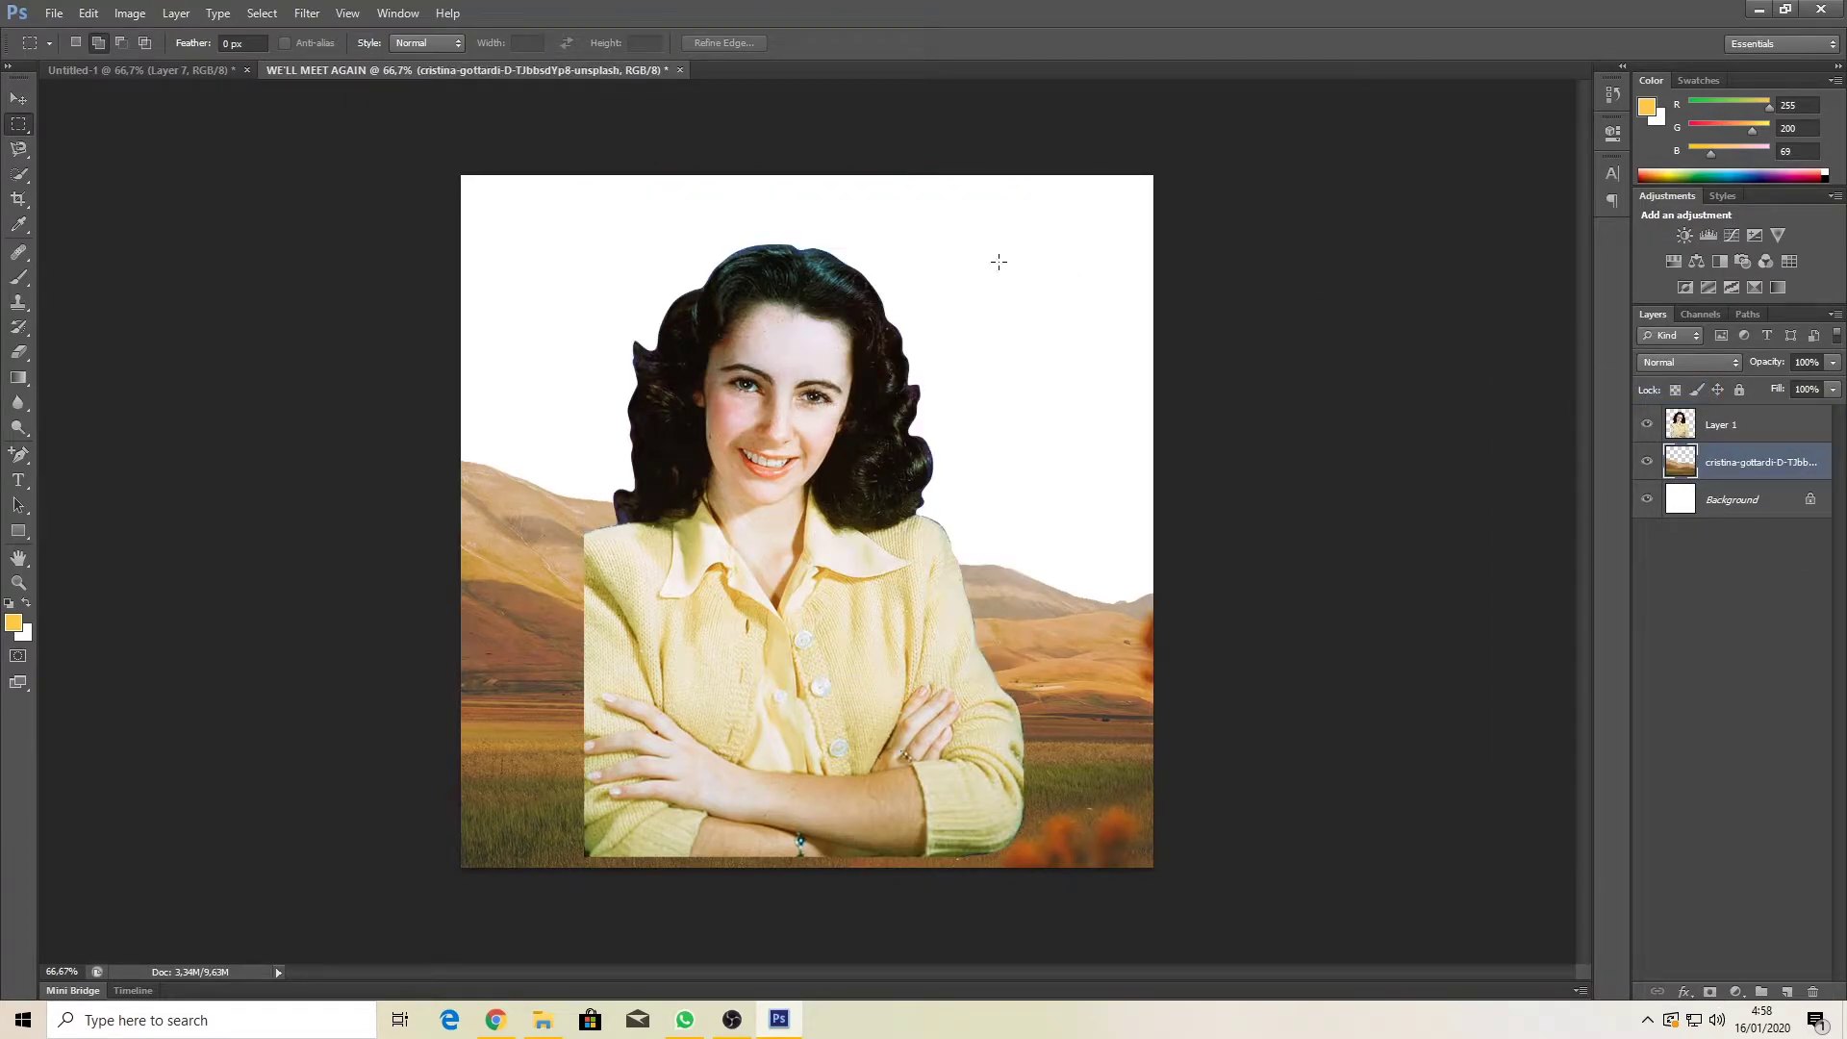
pyautogui.moveTo(1717, 426); pyautogui.dragTo(1720, 475)
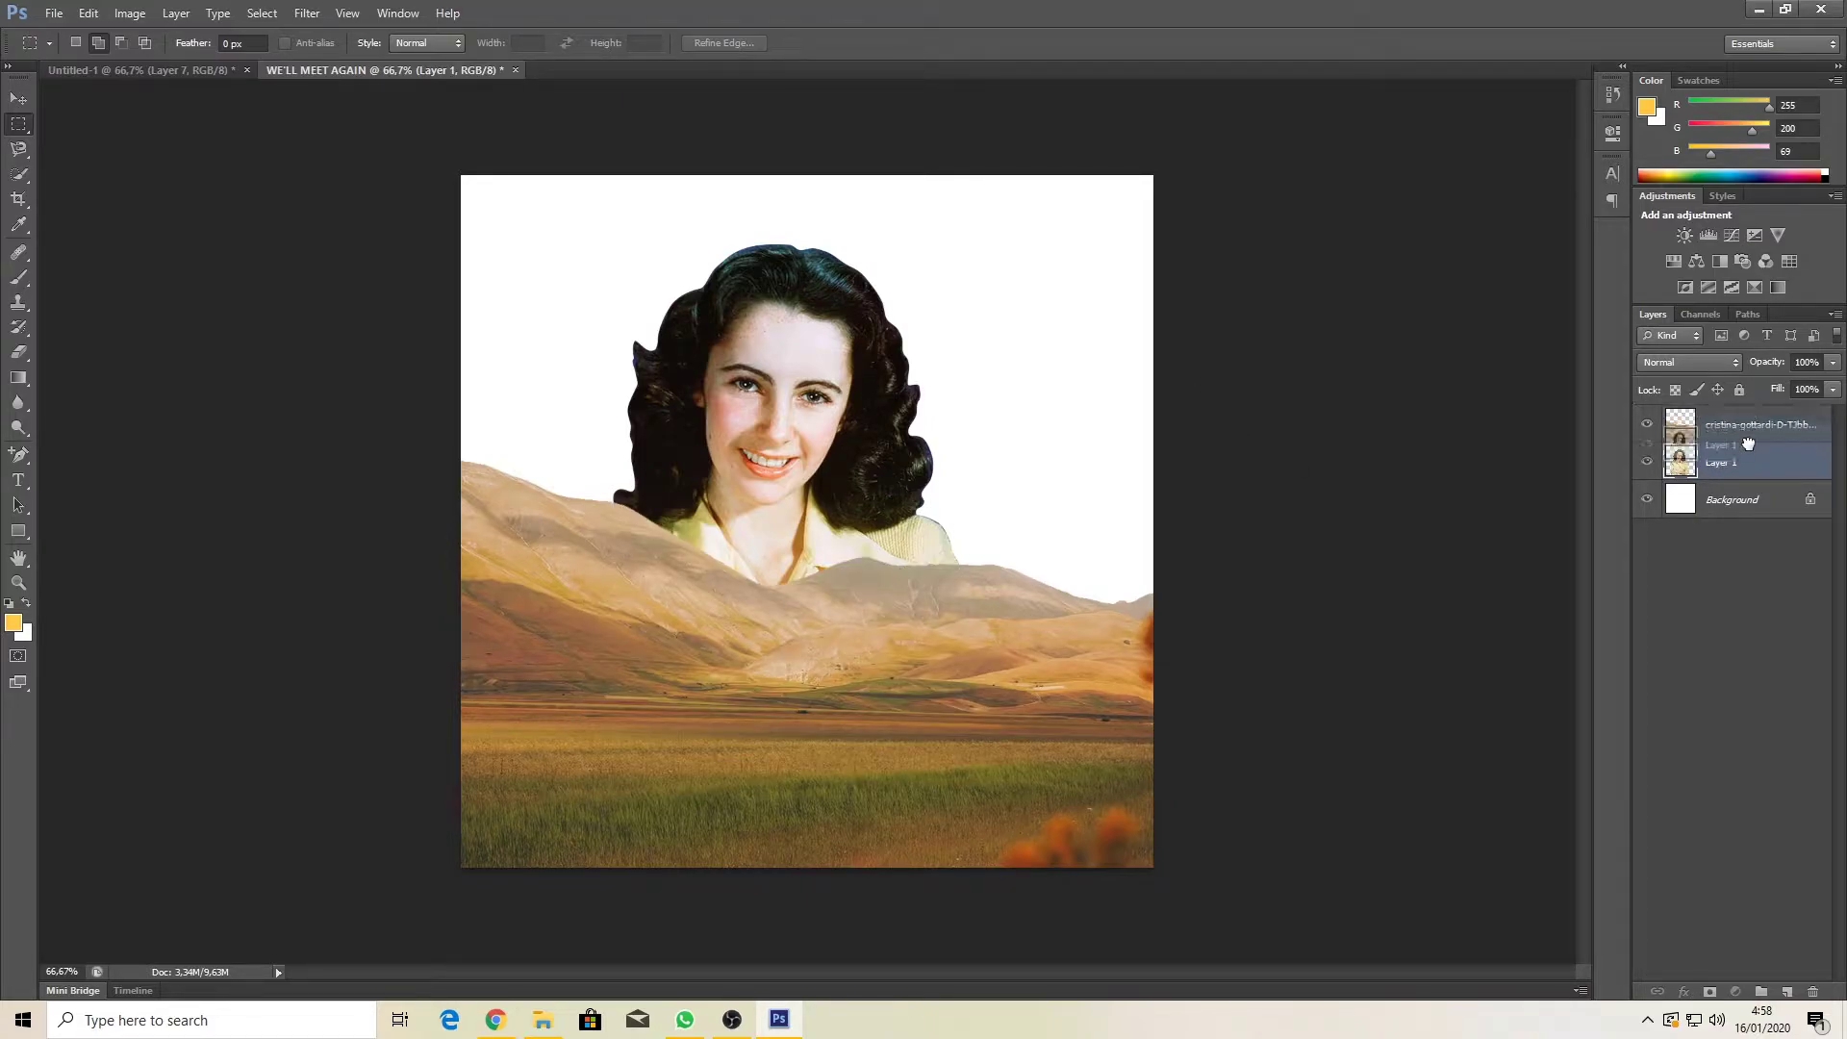
# Step: Place the agustinus-nathaniel cloud photo over the upper canvas as the sky and stack the woman's layer above it
pyautogui.click(544, 1020)
pyautogui.moveTo(426, 144); pyautogui.dragTo(833, 683)
pyautogui.moveTo(1150, 750); pyautogui.dragTo(1093, 581)
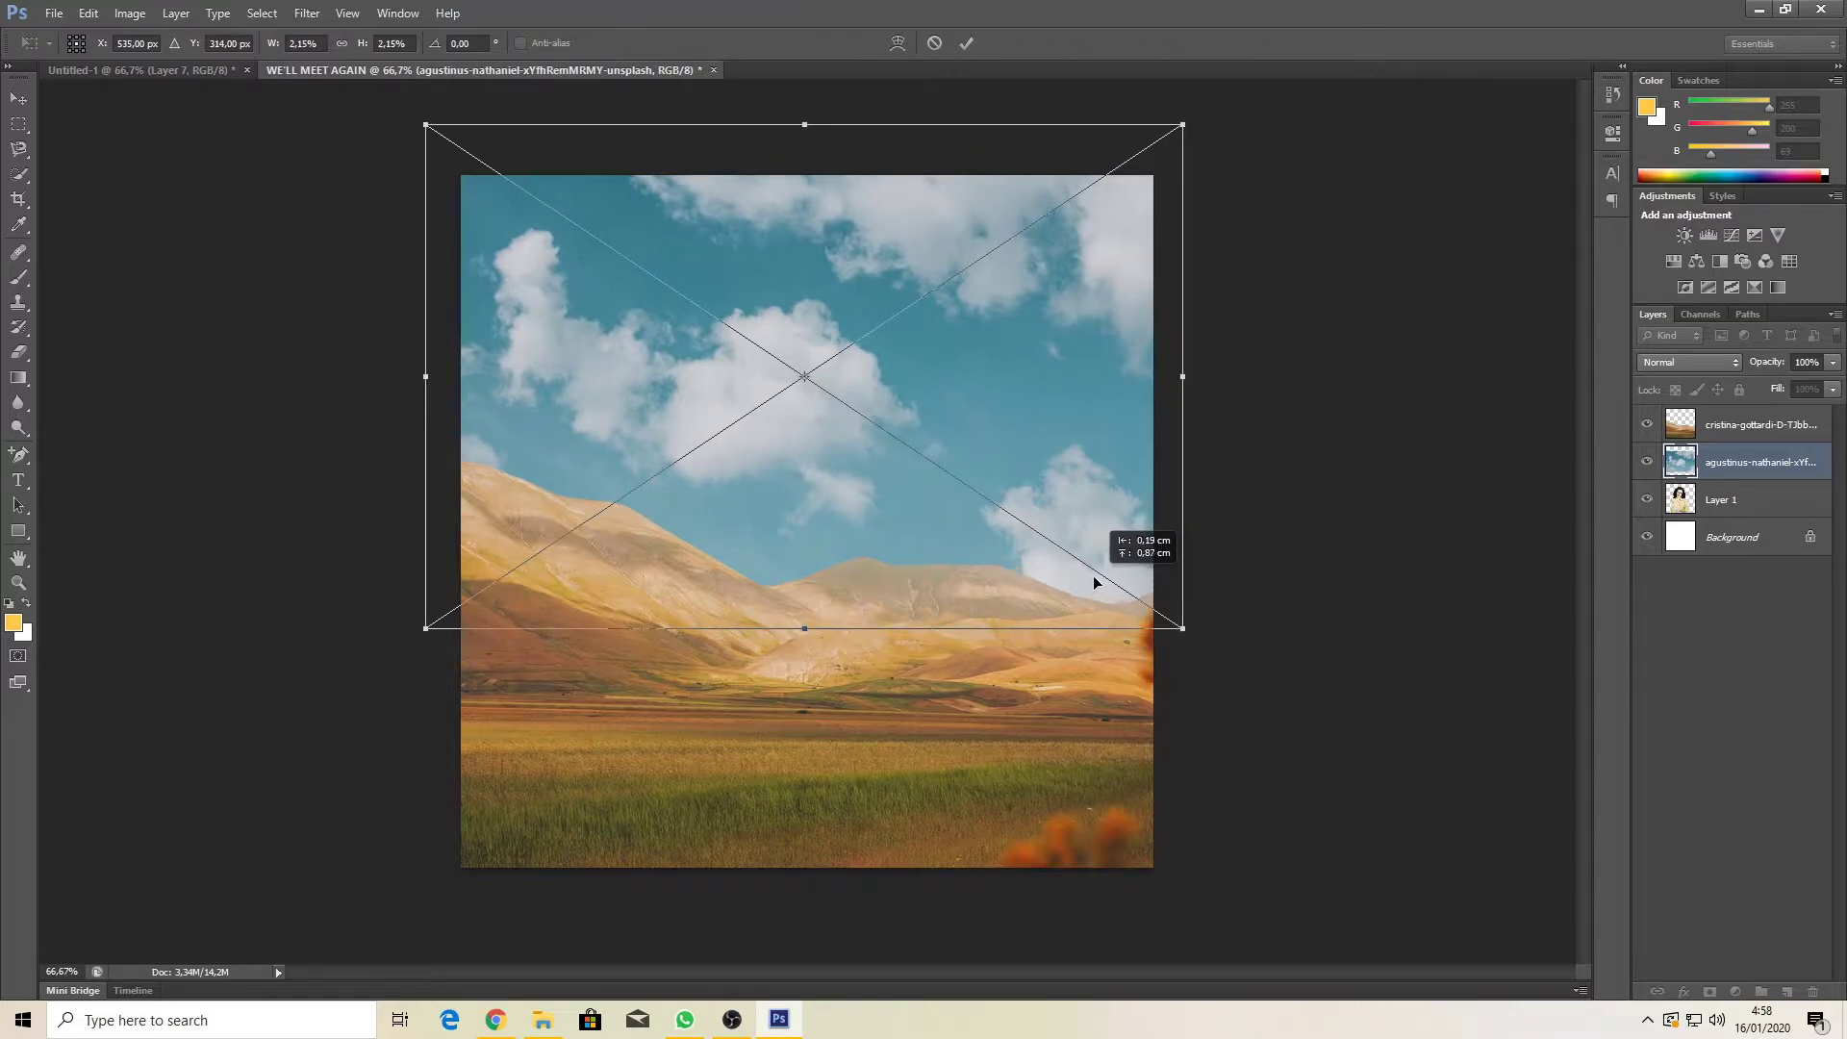
pyautogui.press('Return')
pyautogui.moveTo(1736, 500); pyautogui.dragTo(1731, 452)
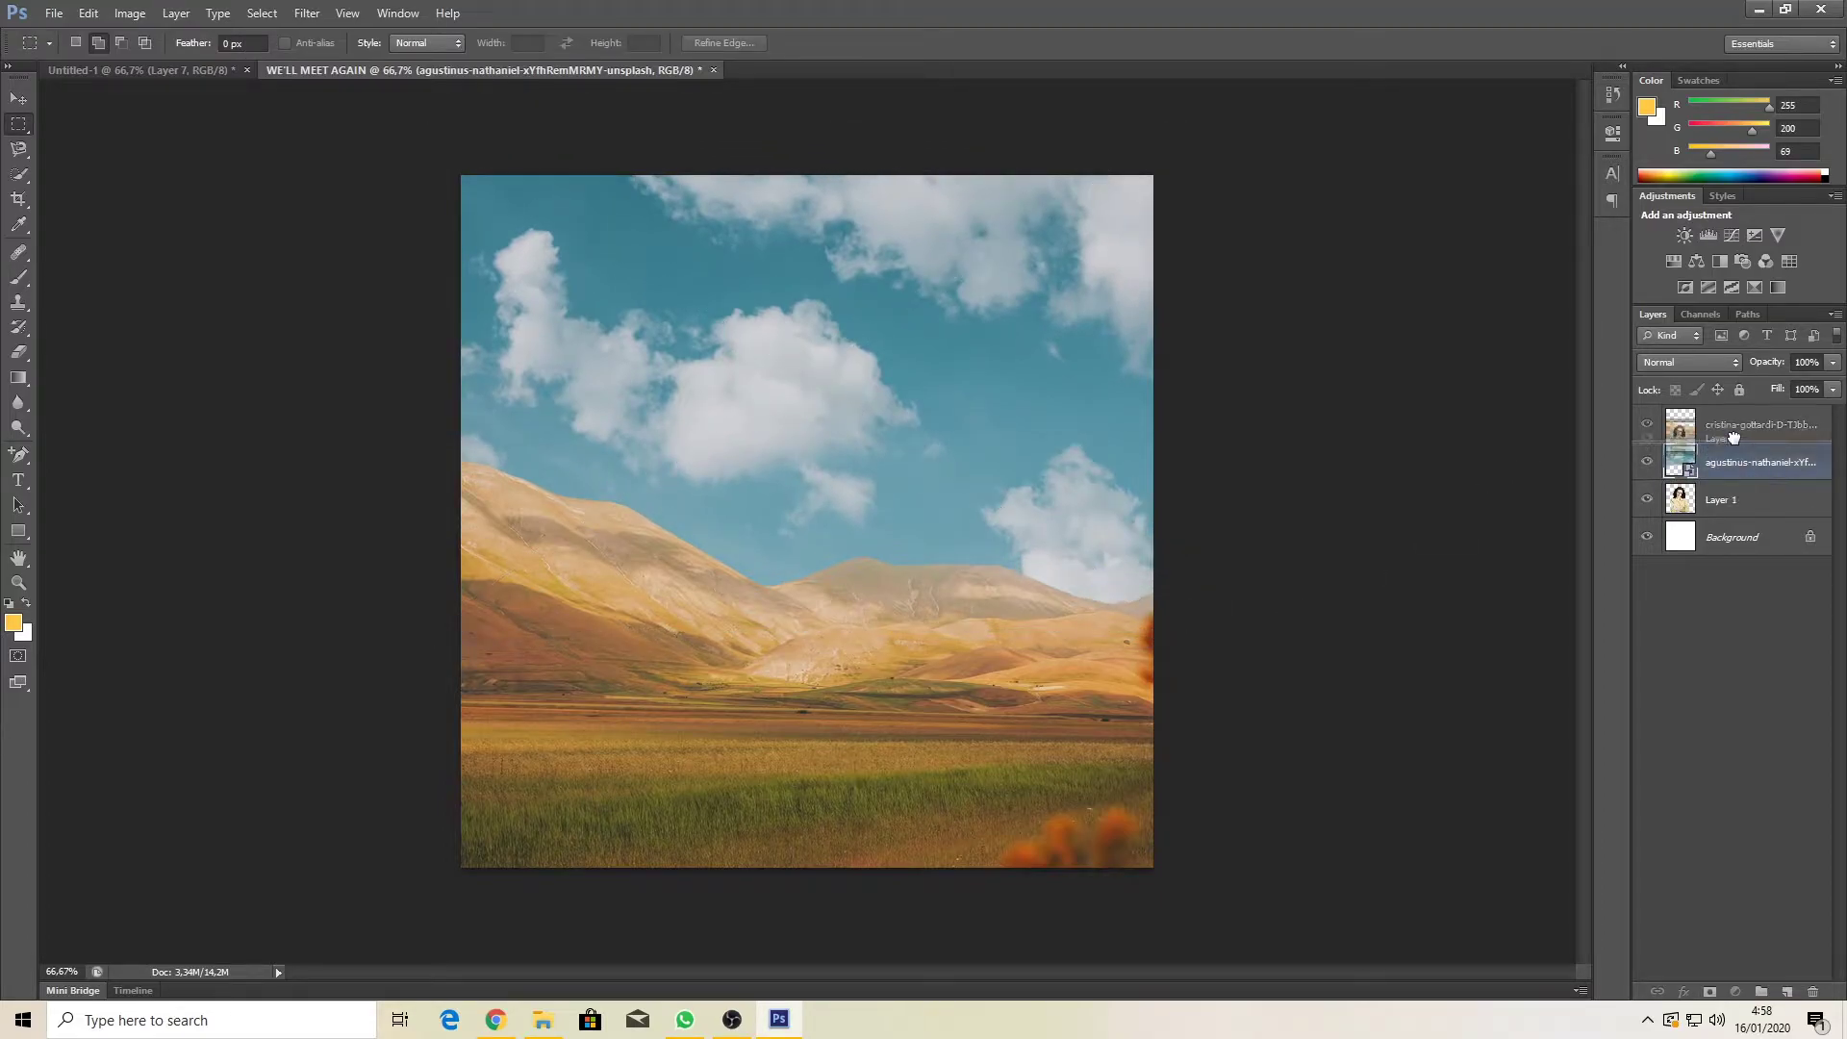
# Step: Lower the landscape slightly and shift the woman a little down and to the right behind the hills
pyautogui.click(1707, 428)
pyautogui.press('v')
pyautogui.moveTo(708, 725); pyautogui.dragTo(708, 776)
pyautogui.click(1728, 468)
pyautogui.moveTo(772, 466)
pyautogui.mouseDown()
pyautogui.moveTo(804, 455)
pyautogui.moveTo(779, 464)
pyautogui.moveTo(798, 486)
pyautogui.mouseUp()
# Step: Enlarge the sky photo so it covers the white gap above the hills on the right
pyautogui.click(1727, 438)
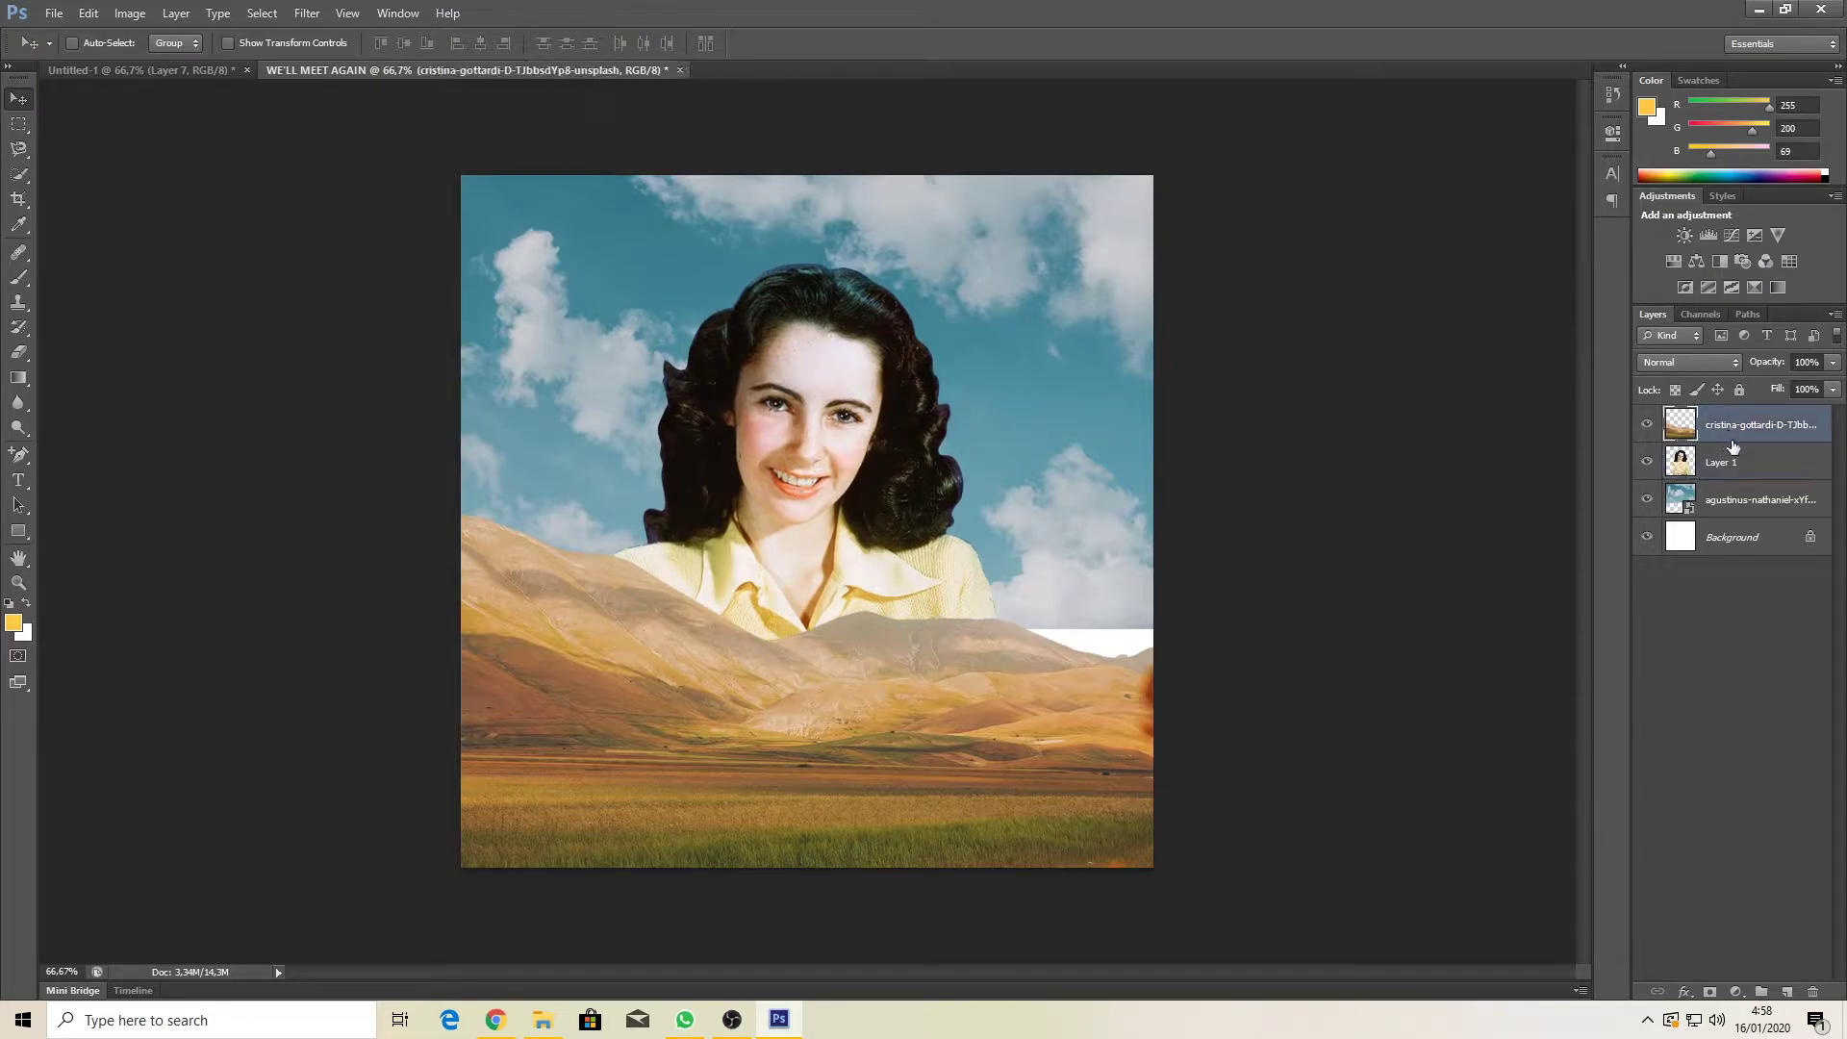
pyautogui.click(1759, 517)
pyautogui.hotkey('ctrl', 't')
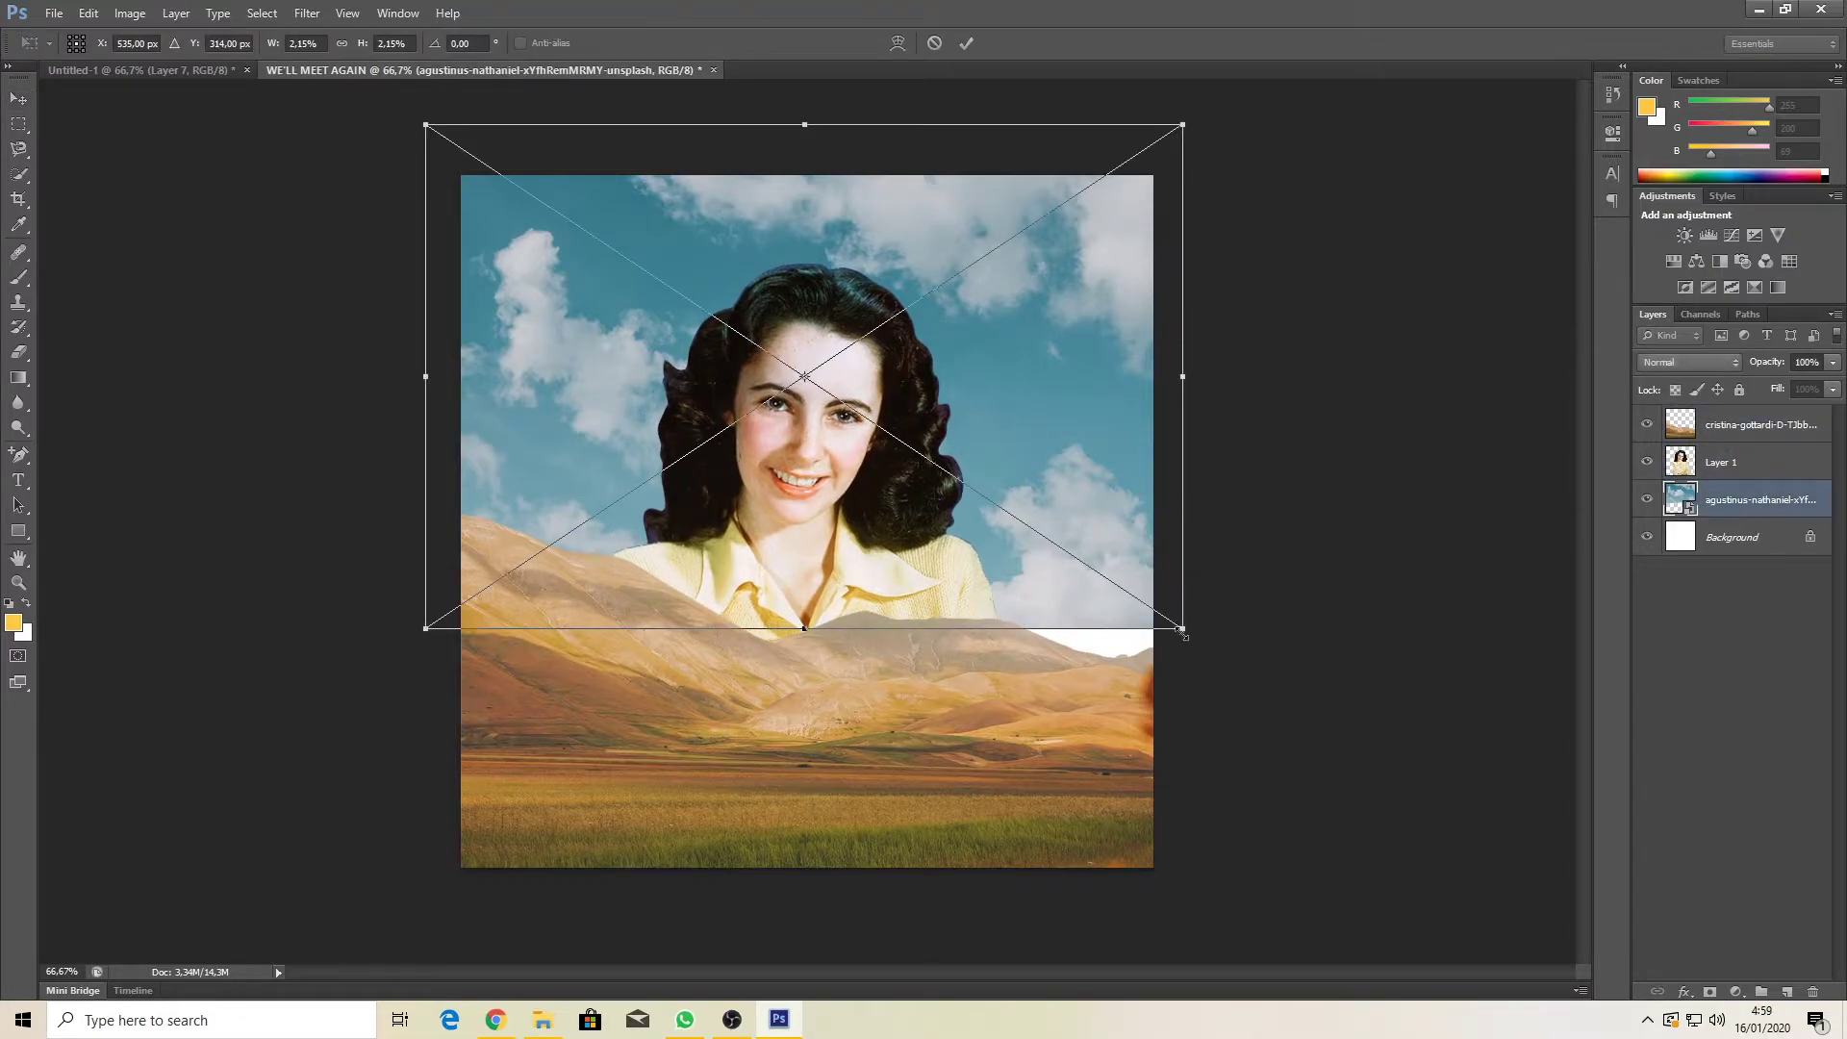
pyautogui.moveTo(1191, 644); pyautogui.dragTo(1212, 692)
pyautogui.press('Return')
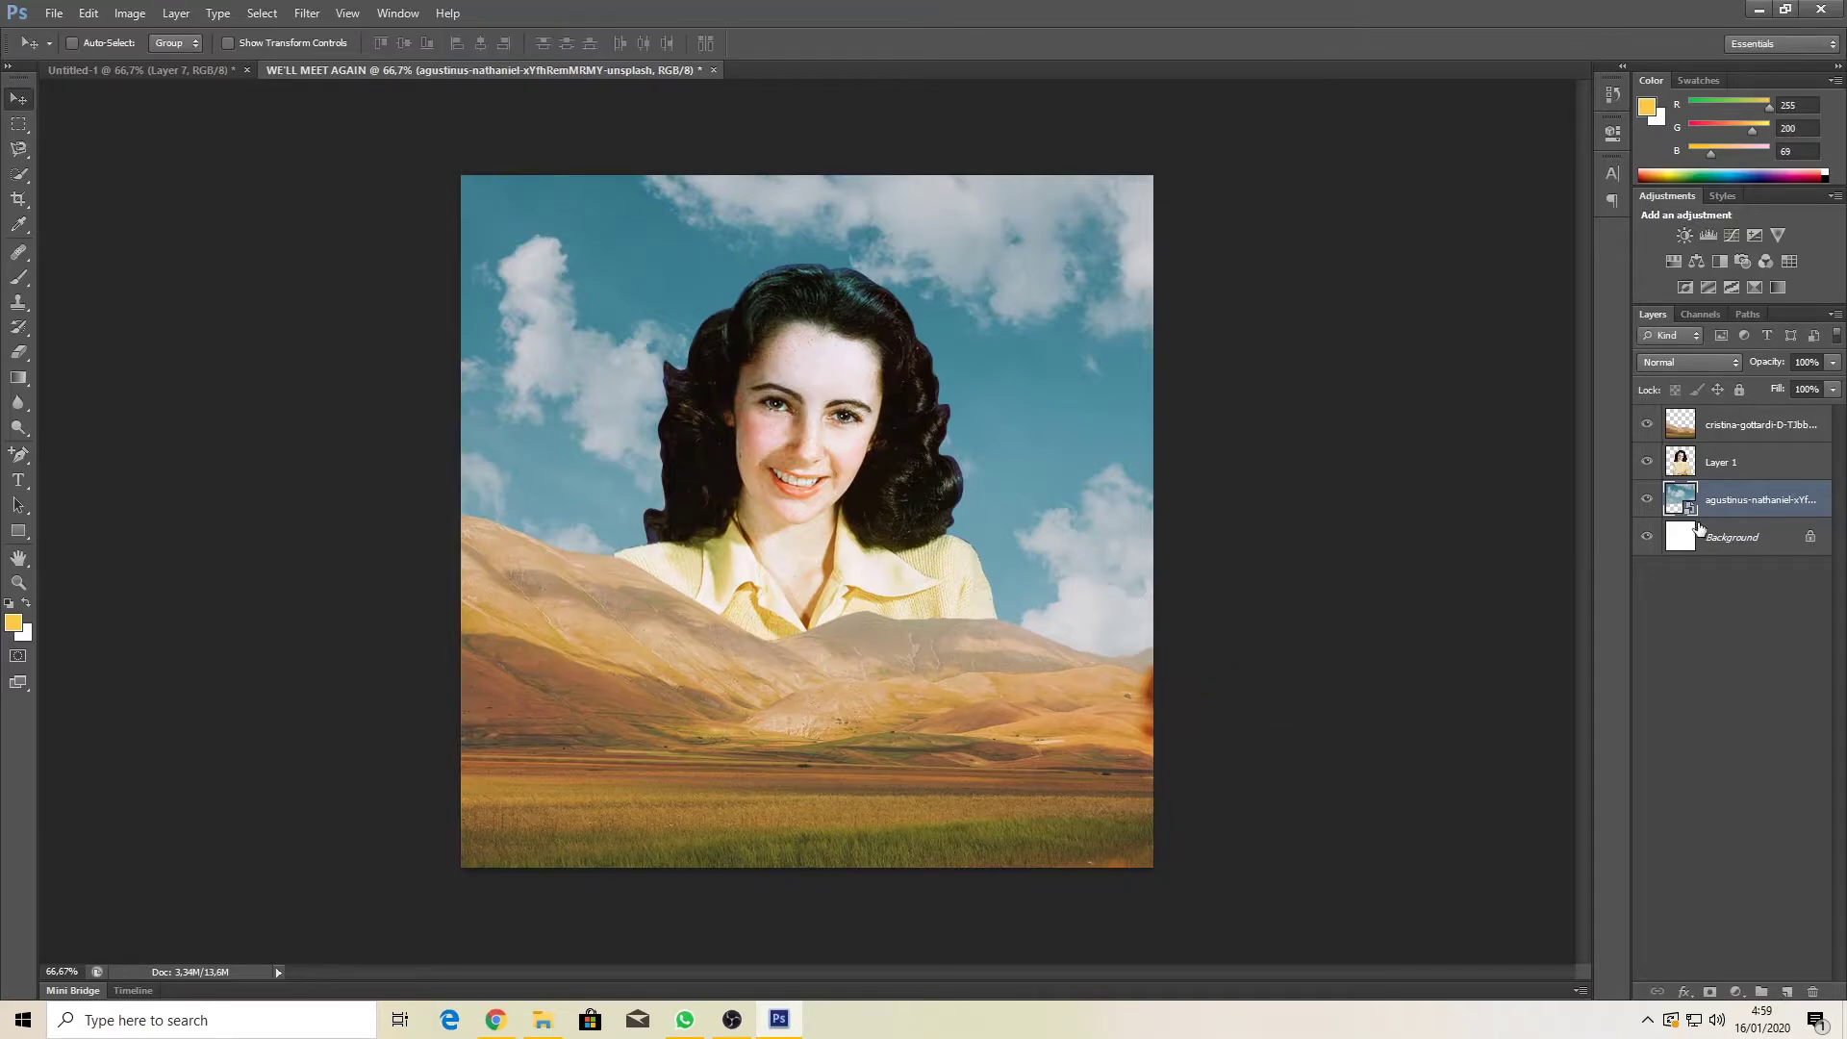
# Step: Create a layer group named BACKGROUND, put the landscape, woman and sky layers into it, and collapse it
pyautogui.click(1765, 435)
pyautogui.click(1761, 990)
pyautogui.doubleClick(1729, 415)
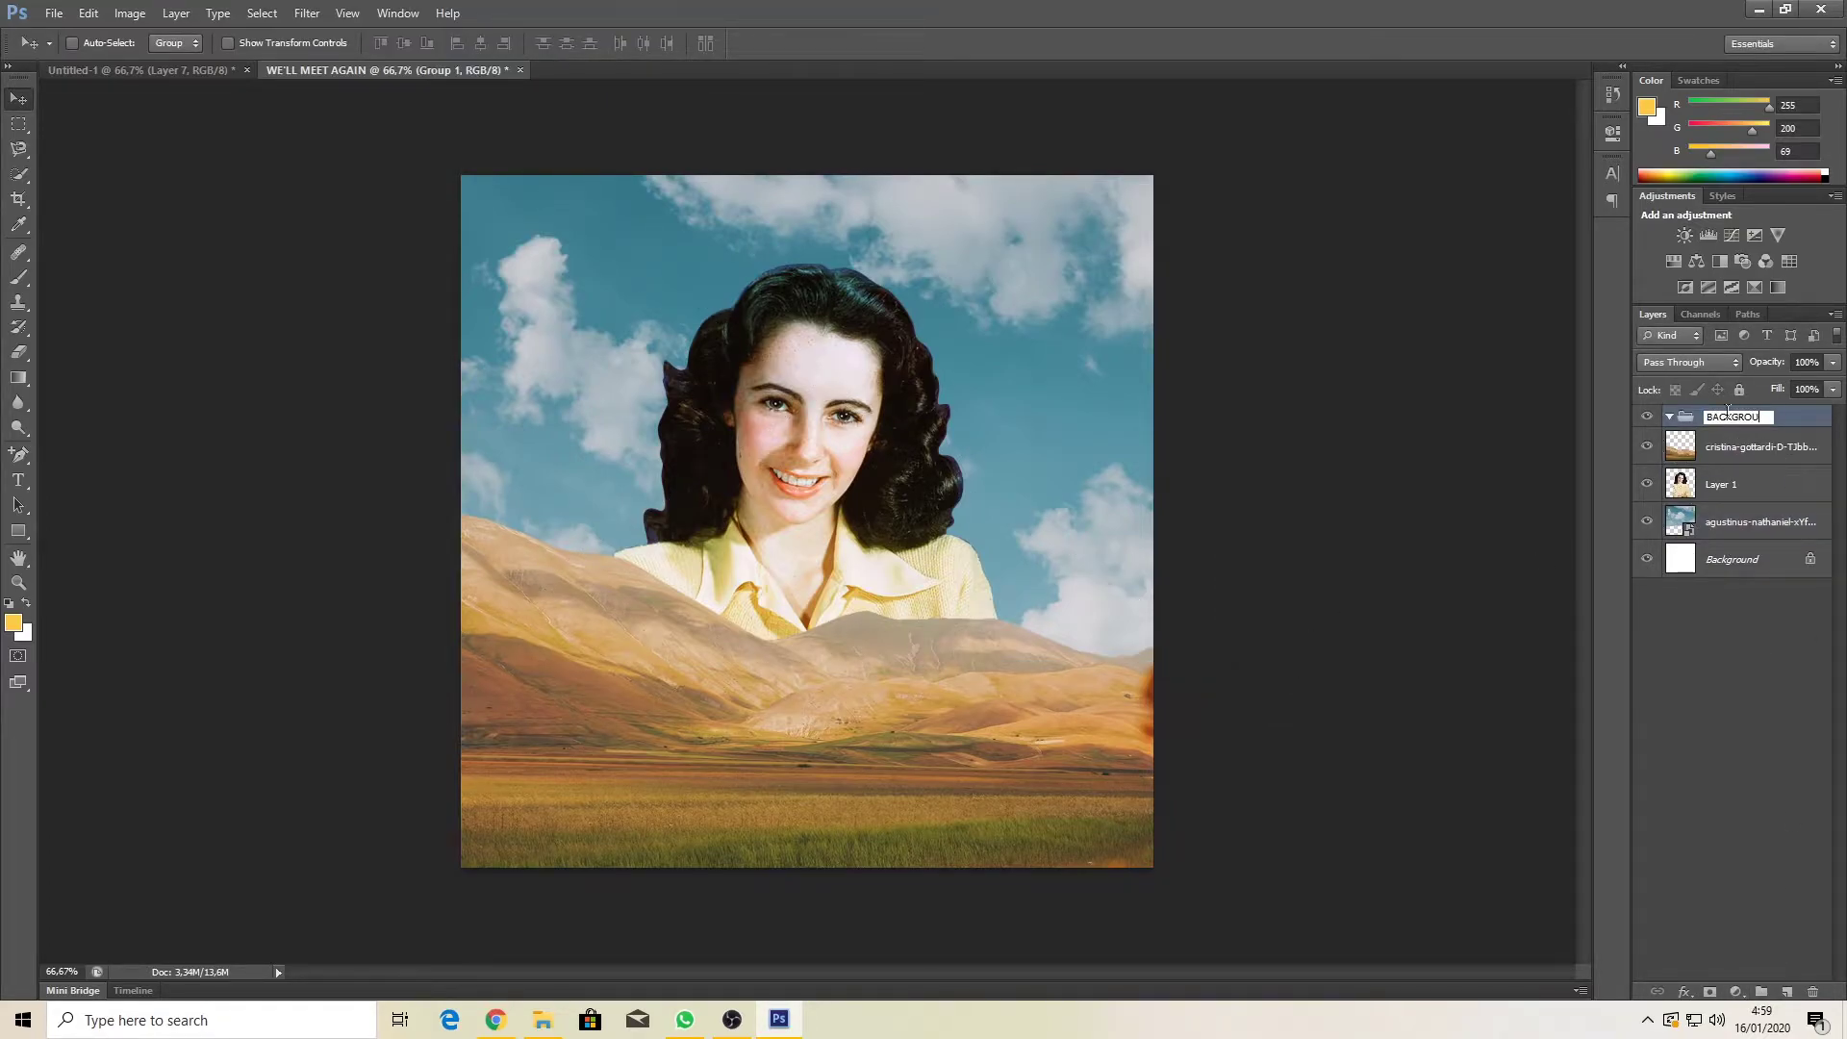
pyautogui.click(1732, 450)
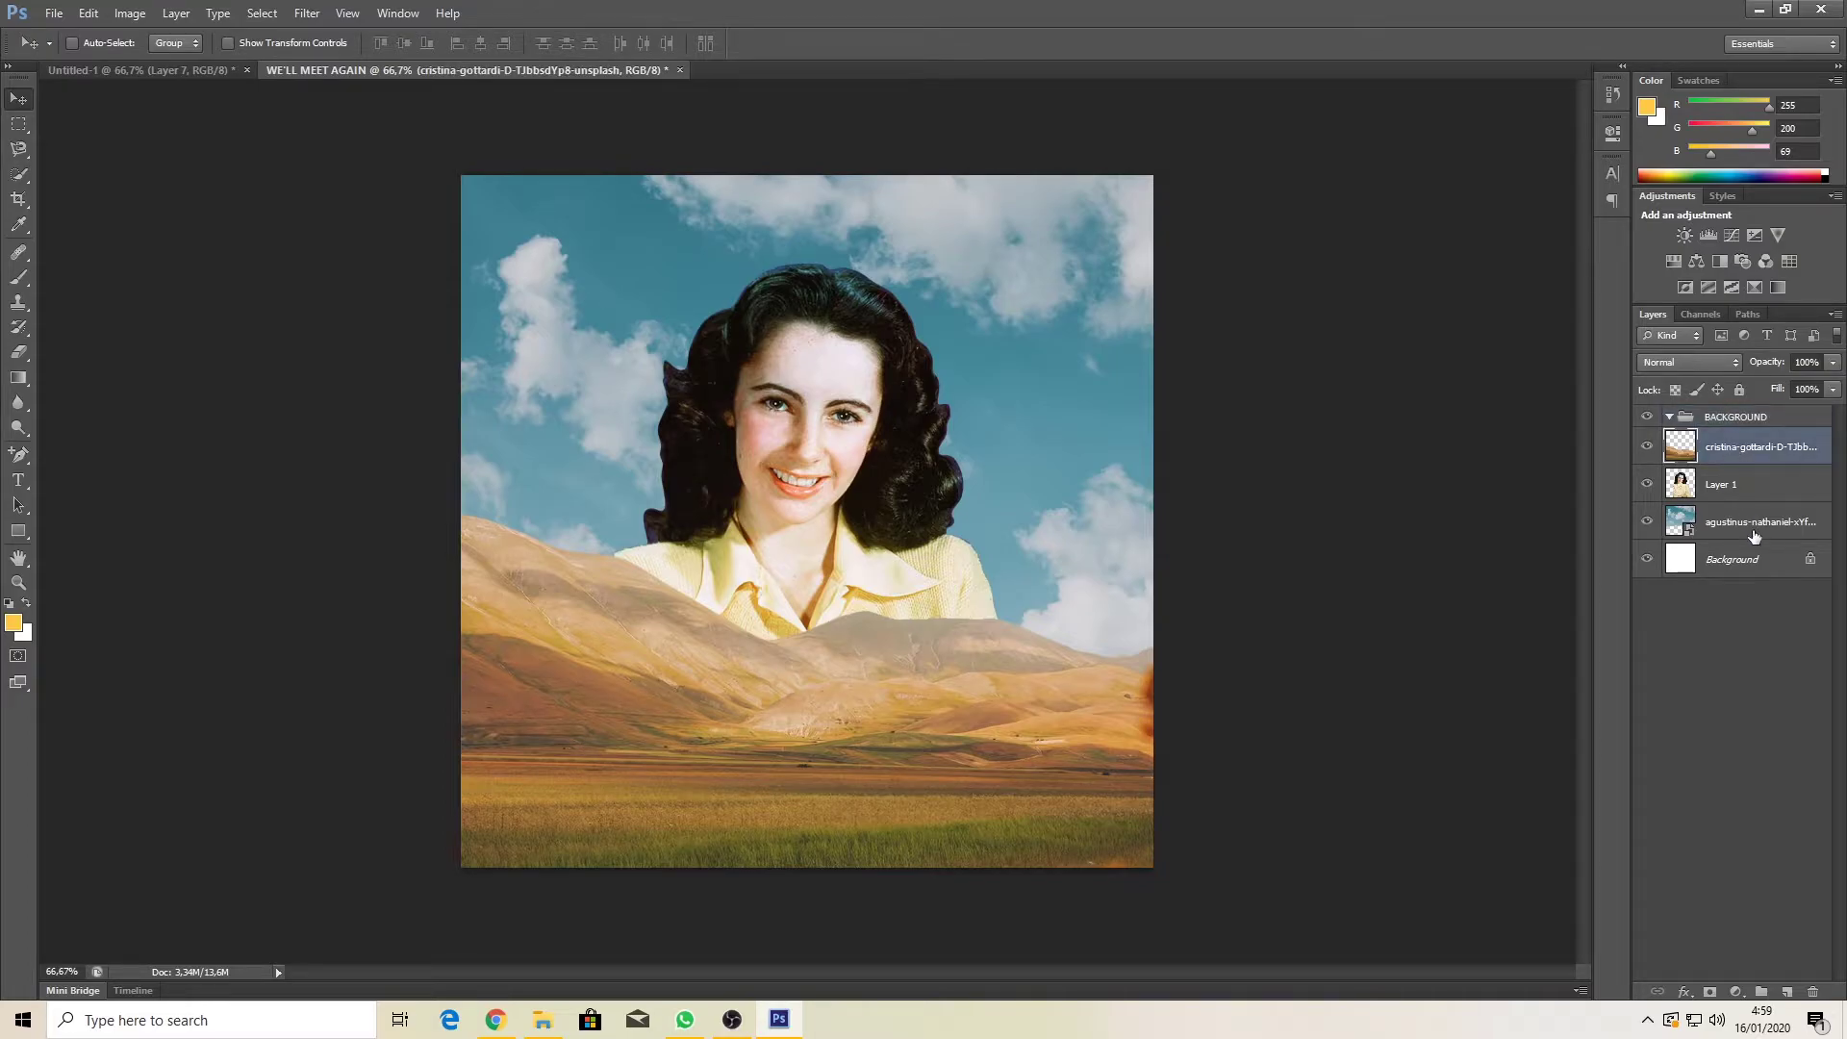
pyautogui.keyDown('shift'); pyautogui.click(1753, 531); pyautogui.keyUp('shift')
pyautogui.moveTo(1753, 531); pyautogui.dragTo(1694, 416)
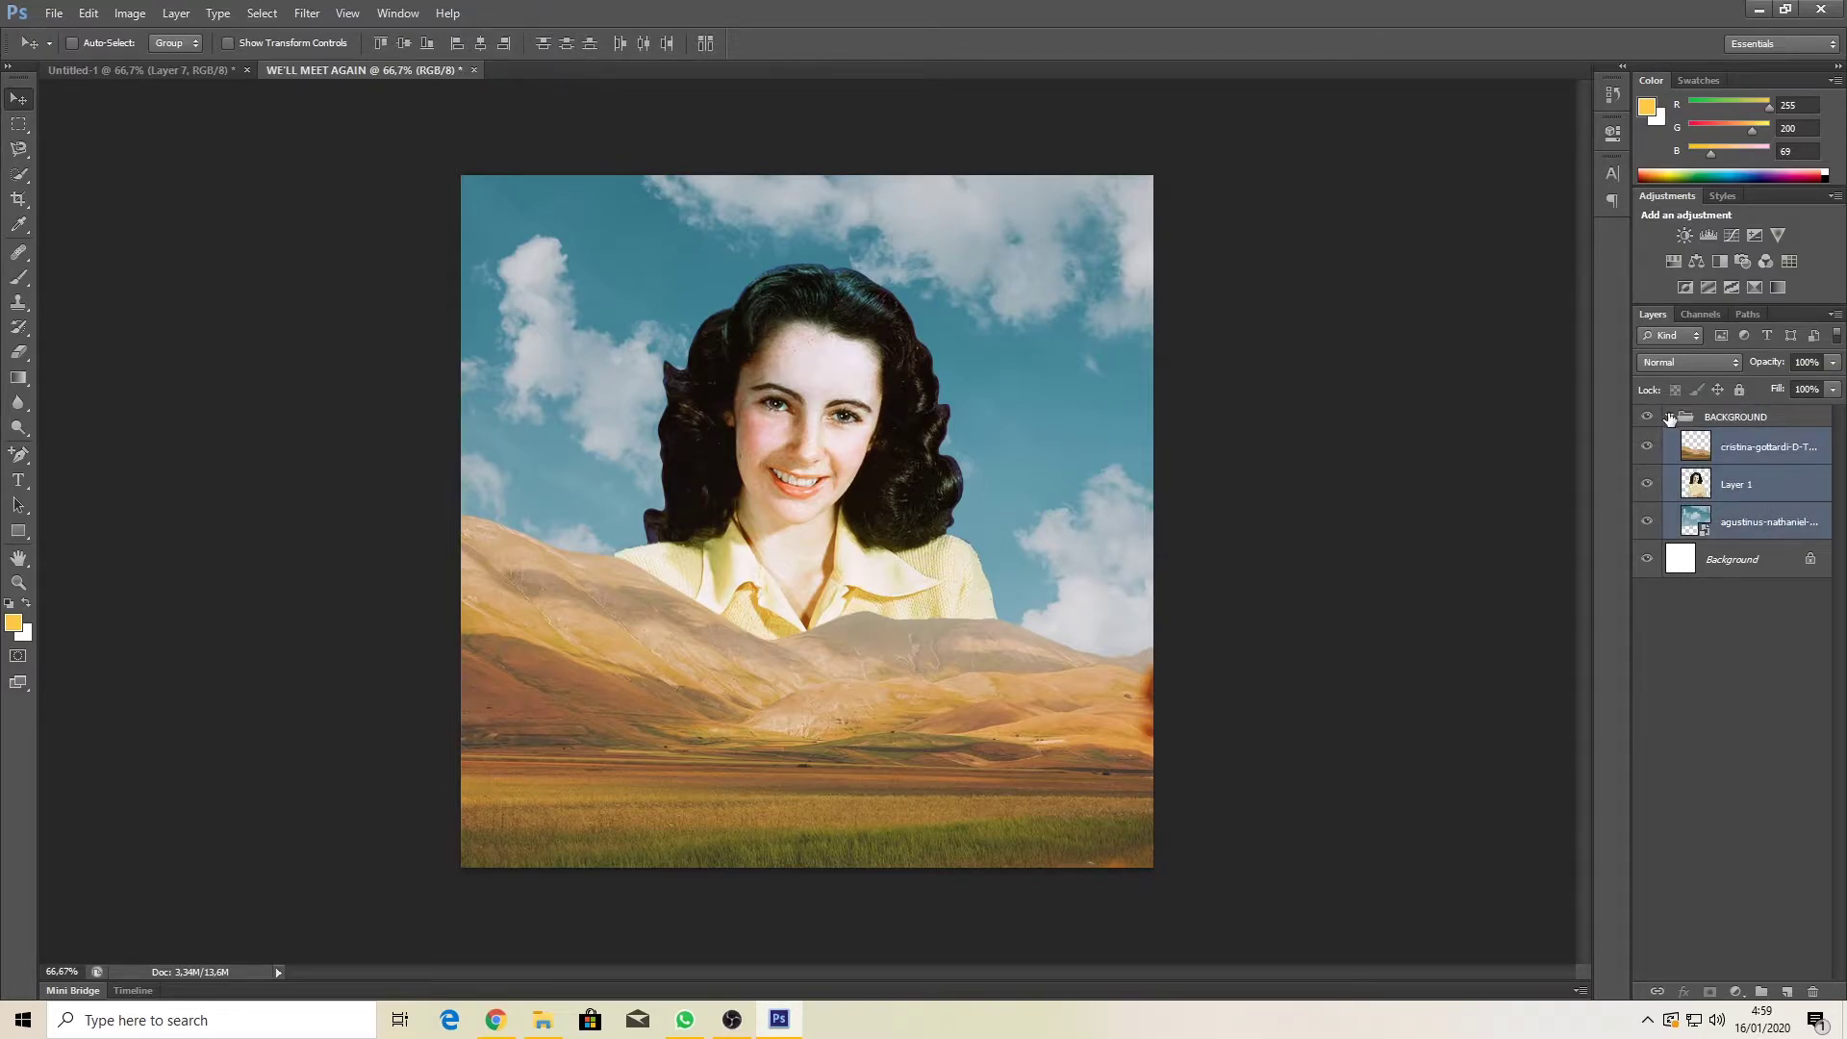
pyautogui.click(1669, 417)
# Step: Place the italien-venetien-bibione-strand-skyline-panorama photo above the BACKGROUND group and position it over the lower canvas
pyautogui.click(1725, 450)
pyautogui.click(543, 1020)
pyautogui.moveTo(424, 124); pyautogui.dragTo(800, 739)
pyautogui.press('Return')
pyautogui.moveTo(1685, 445); pyautogui.dragTo(1684, 408)
pyautogui.moveTo(907, 622); pyautogui.dragTo(891, 604)
# Step: Scale the beach panorama down slightly so it sits just inside the canvas sides
pyautogui.hotkey('ctrl', 't')
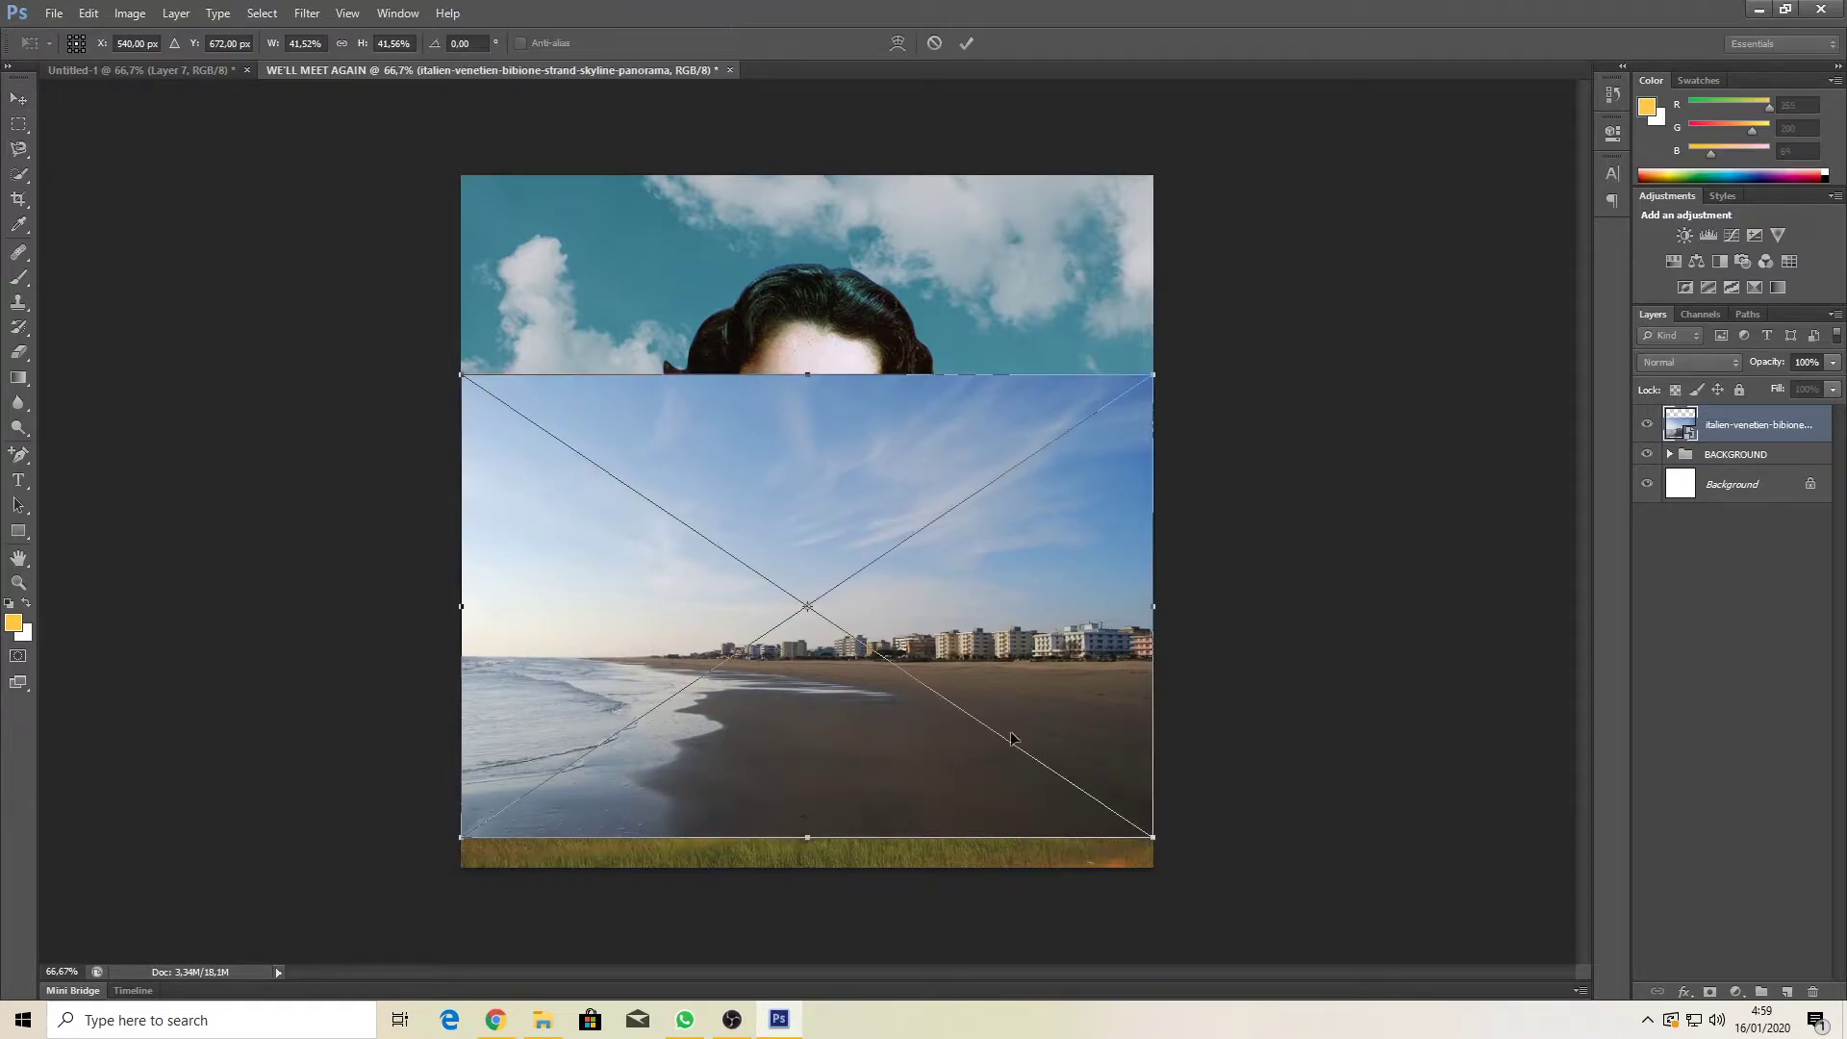
pyautogui.moveTo(1151, 838); pyautogui.dragTo(1138, 827)
pyautogui.moveTo(1073, 681); pyautogui.dragTo(1081, 683)
pyautogui.press('Return')
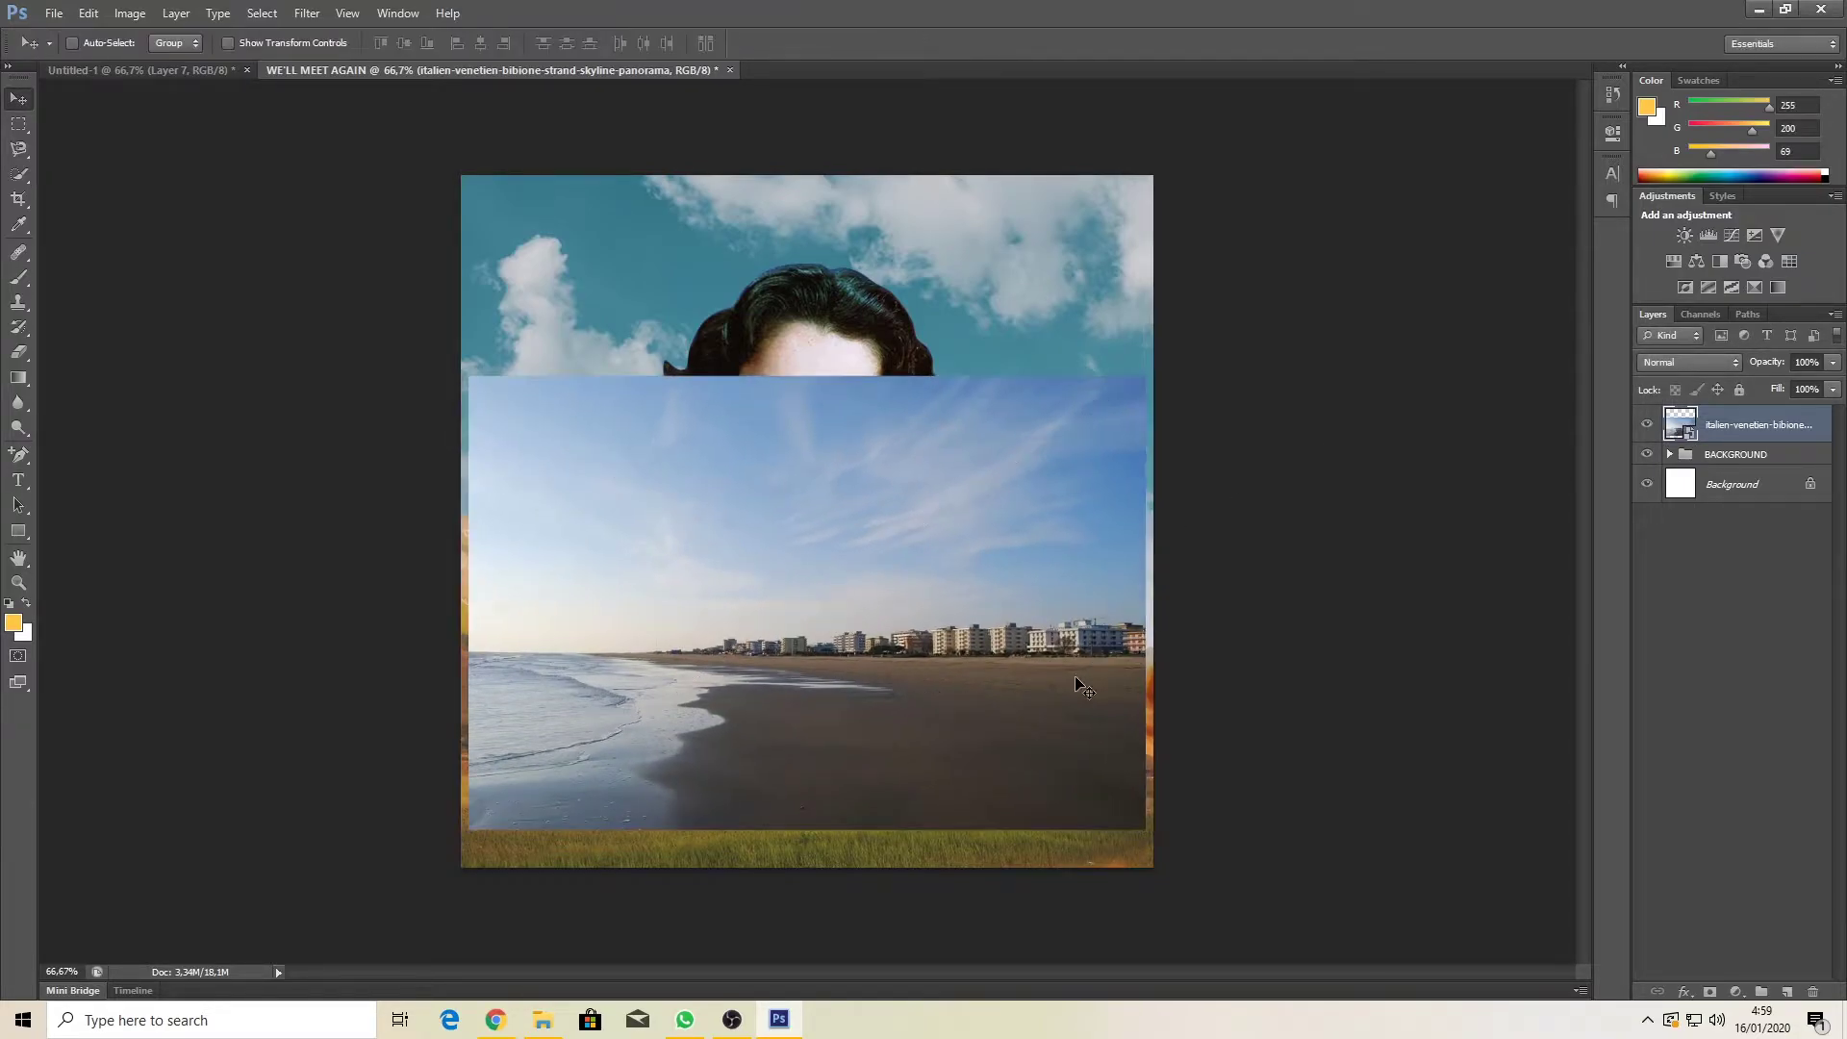
# Step: Select the sea, beach and row of buildings with the Magnetic Lasso, following the skyline and leaving out the sky
pyautogui.click(20, 149)
pyautogui.hotkey('ctrl', '+')
pyautogui.hotkey('ctrl', '+')
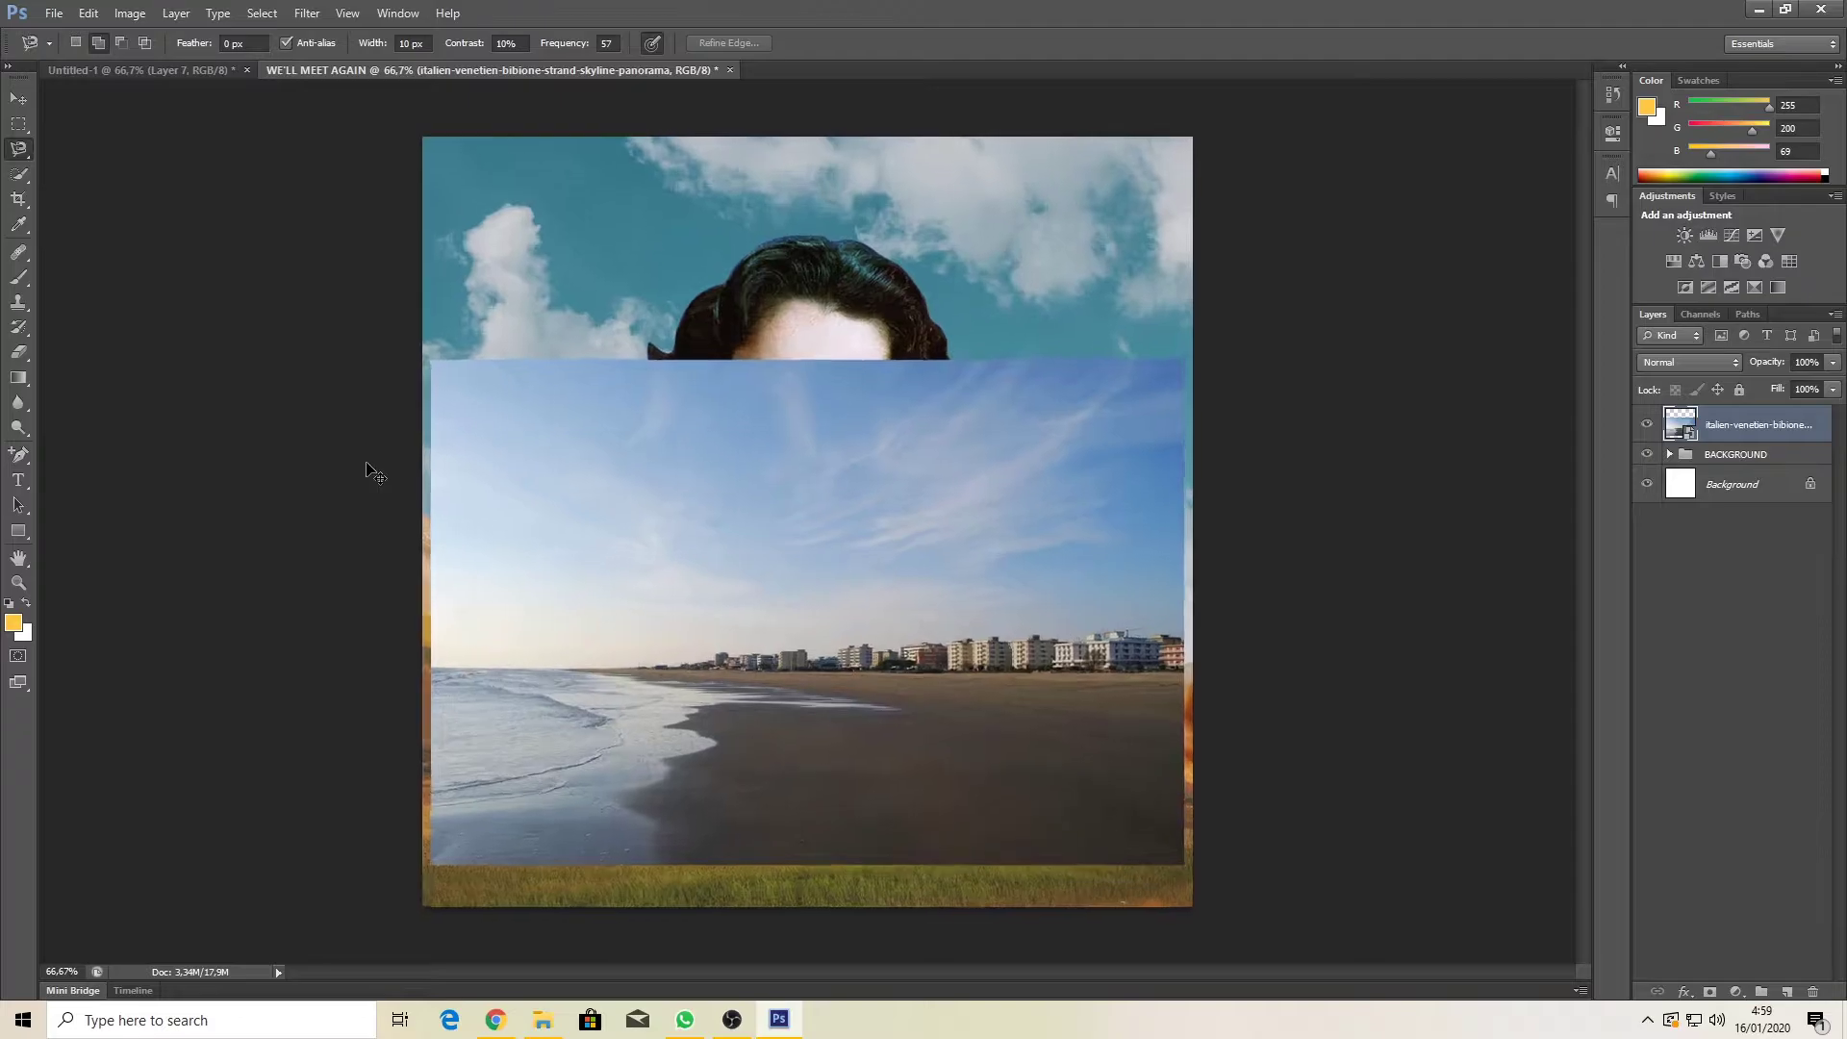
pyautogui.hotkey('ctrl', '-')
pyautogui.scroll(-3, 957, 692)
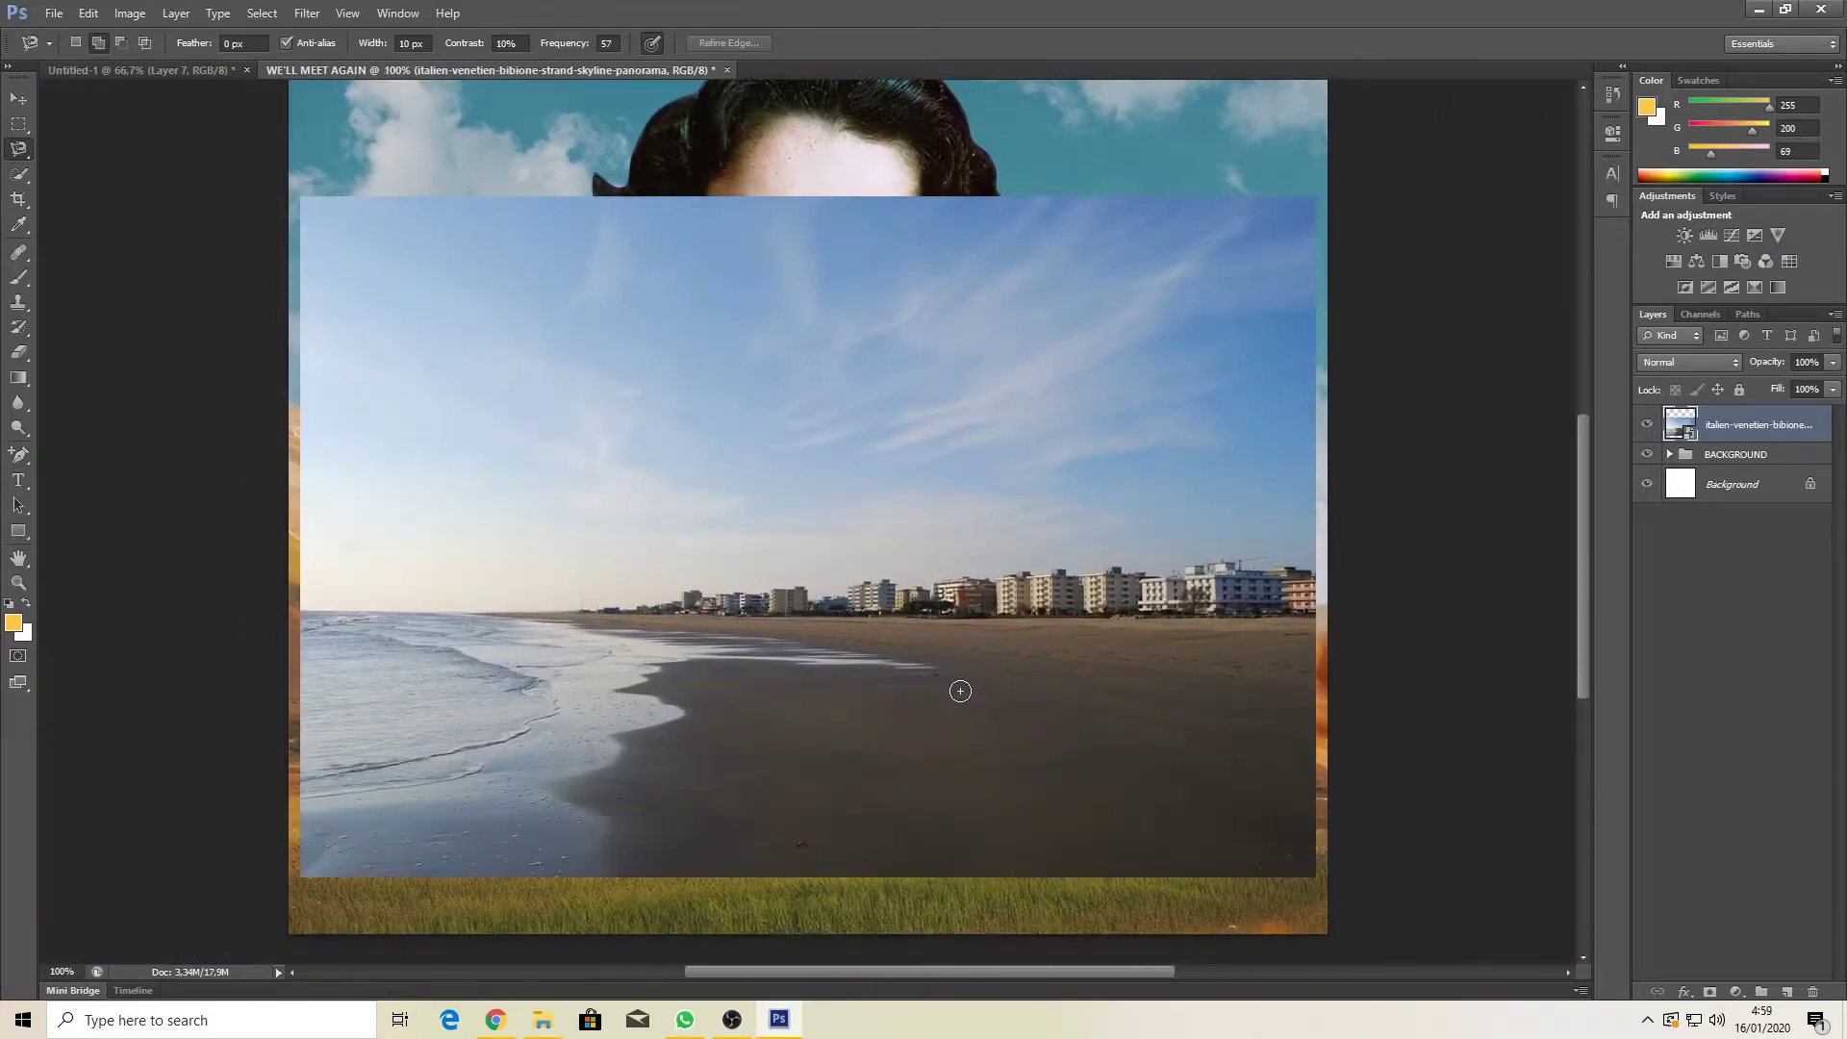
pyautogui.click(285, 532)
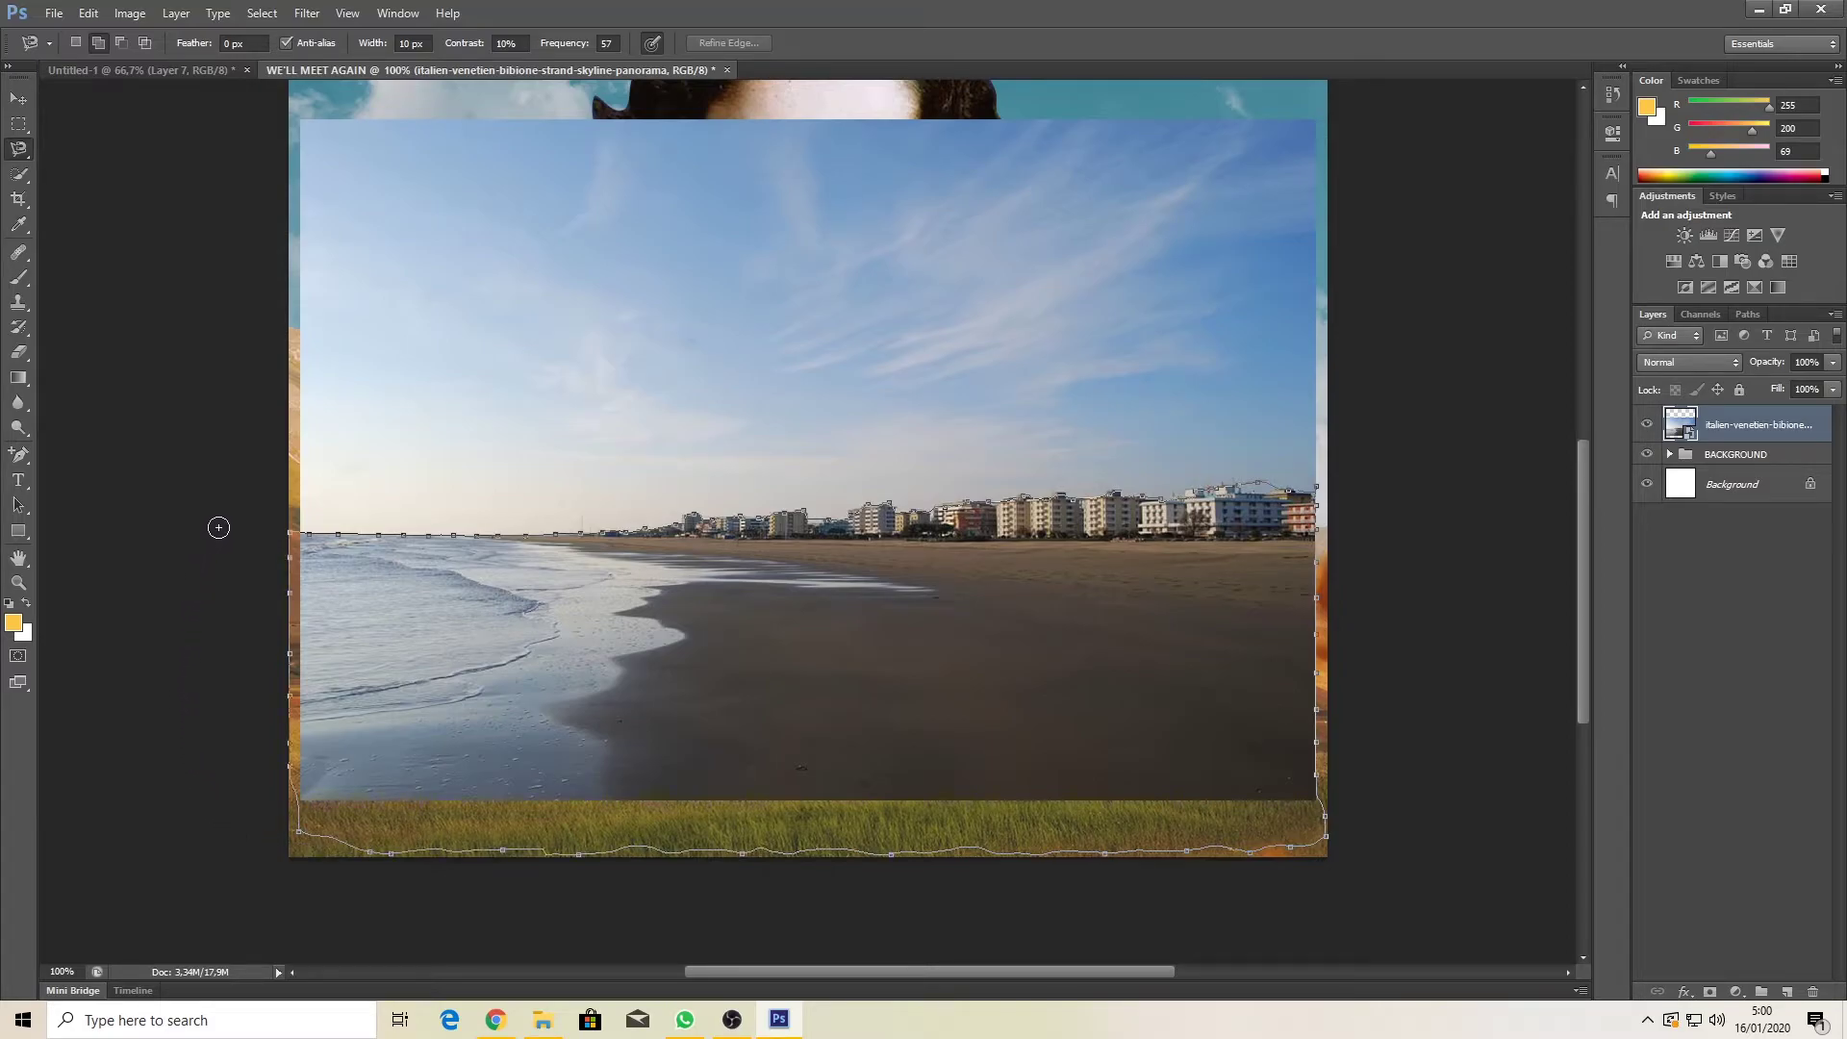
pyautogui.click(279, 530)
pyautogui.rightClick(496, 608)
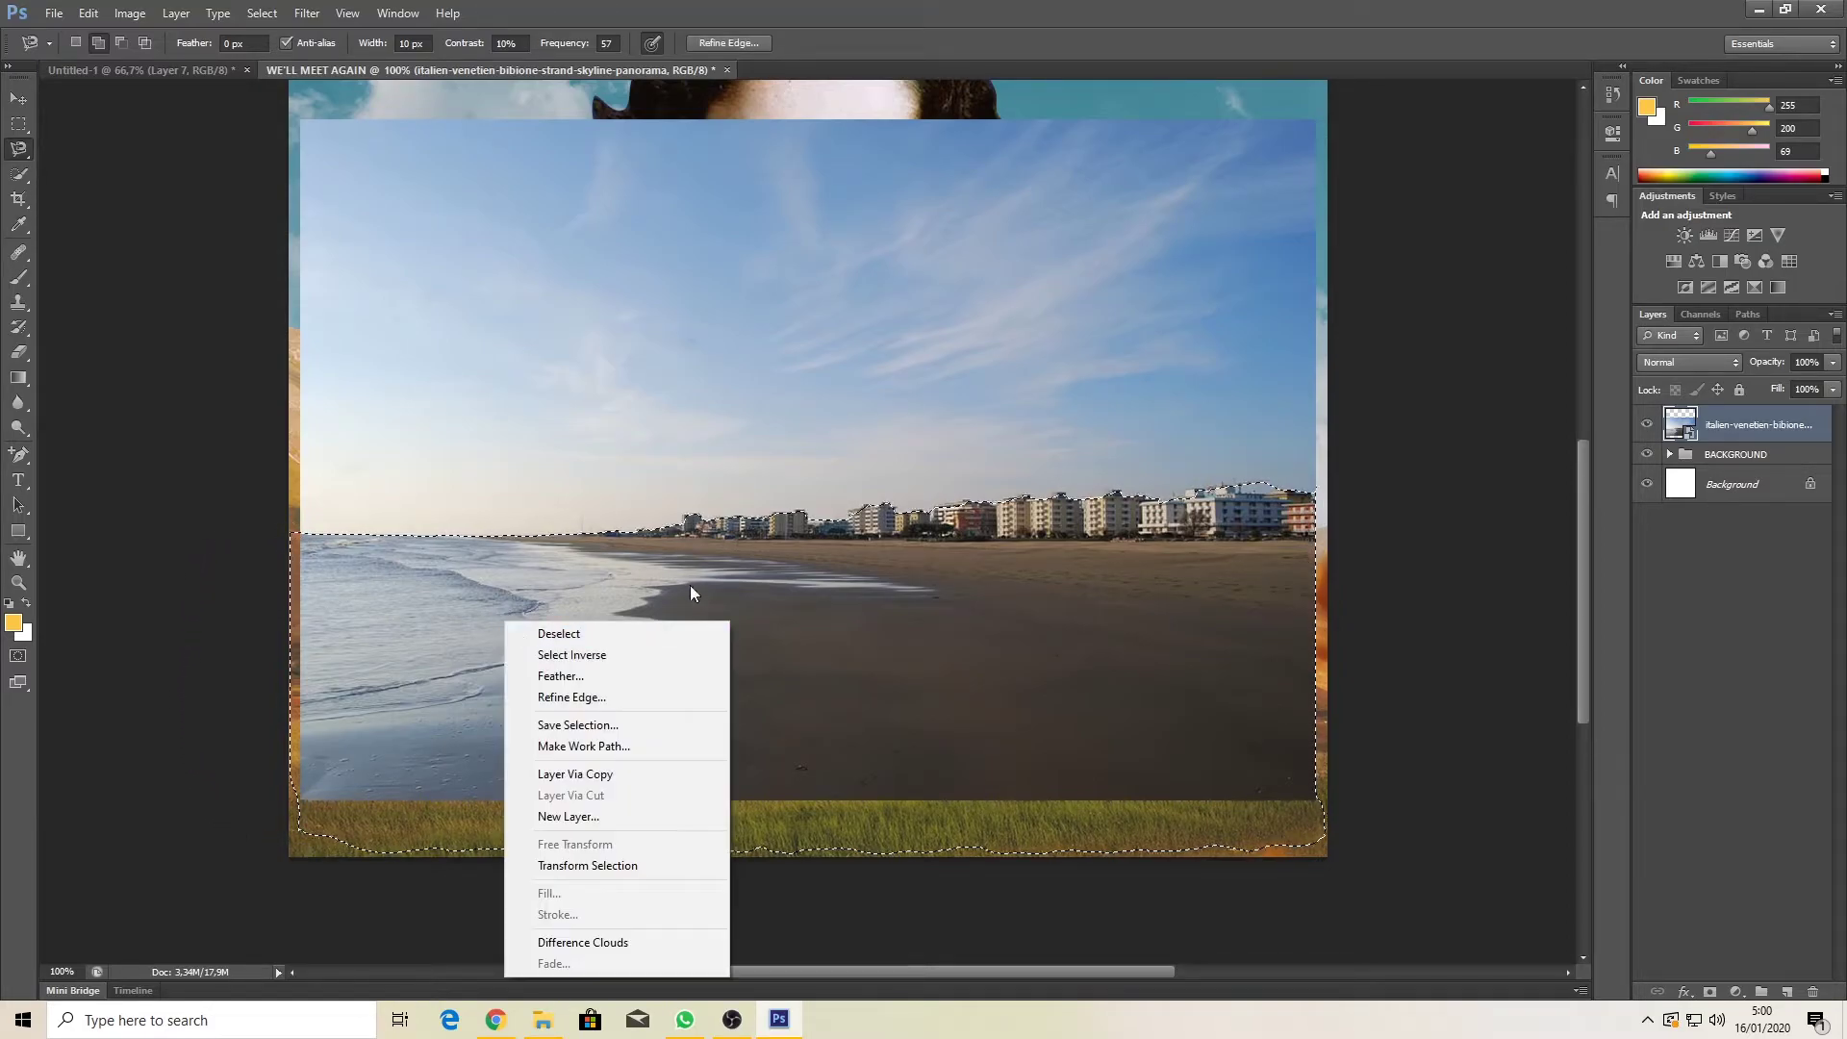
pyautogui.click(608, 742)
pyautogui.click(1006, 370)
# Step: Copy the selected beach area to a new layer and delete the original beach panorama layer
pyautogui.rightClick(810, 631)
pyautogui.click(903, 781)
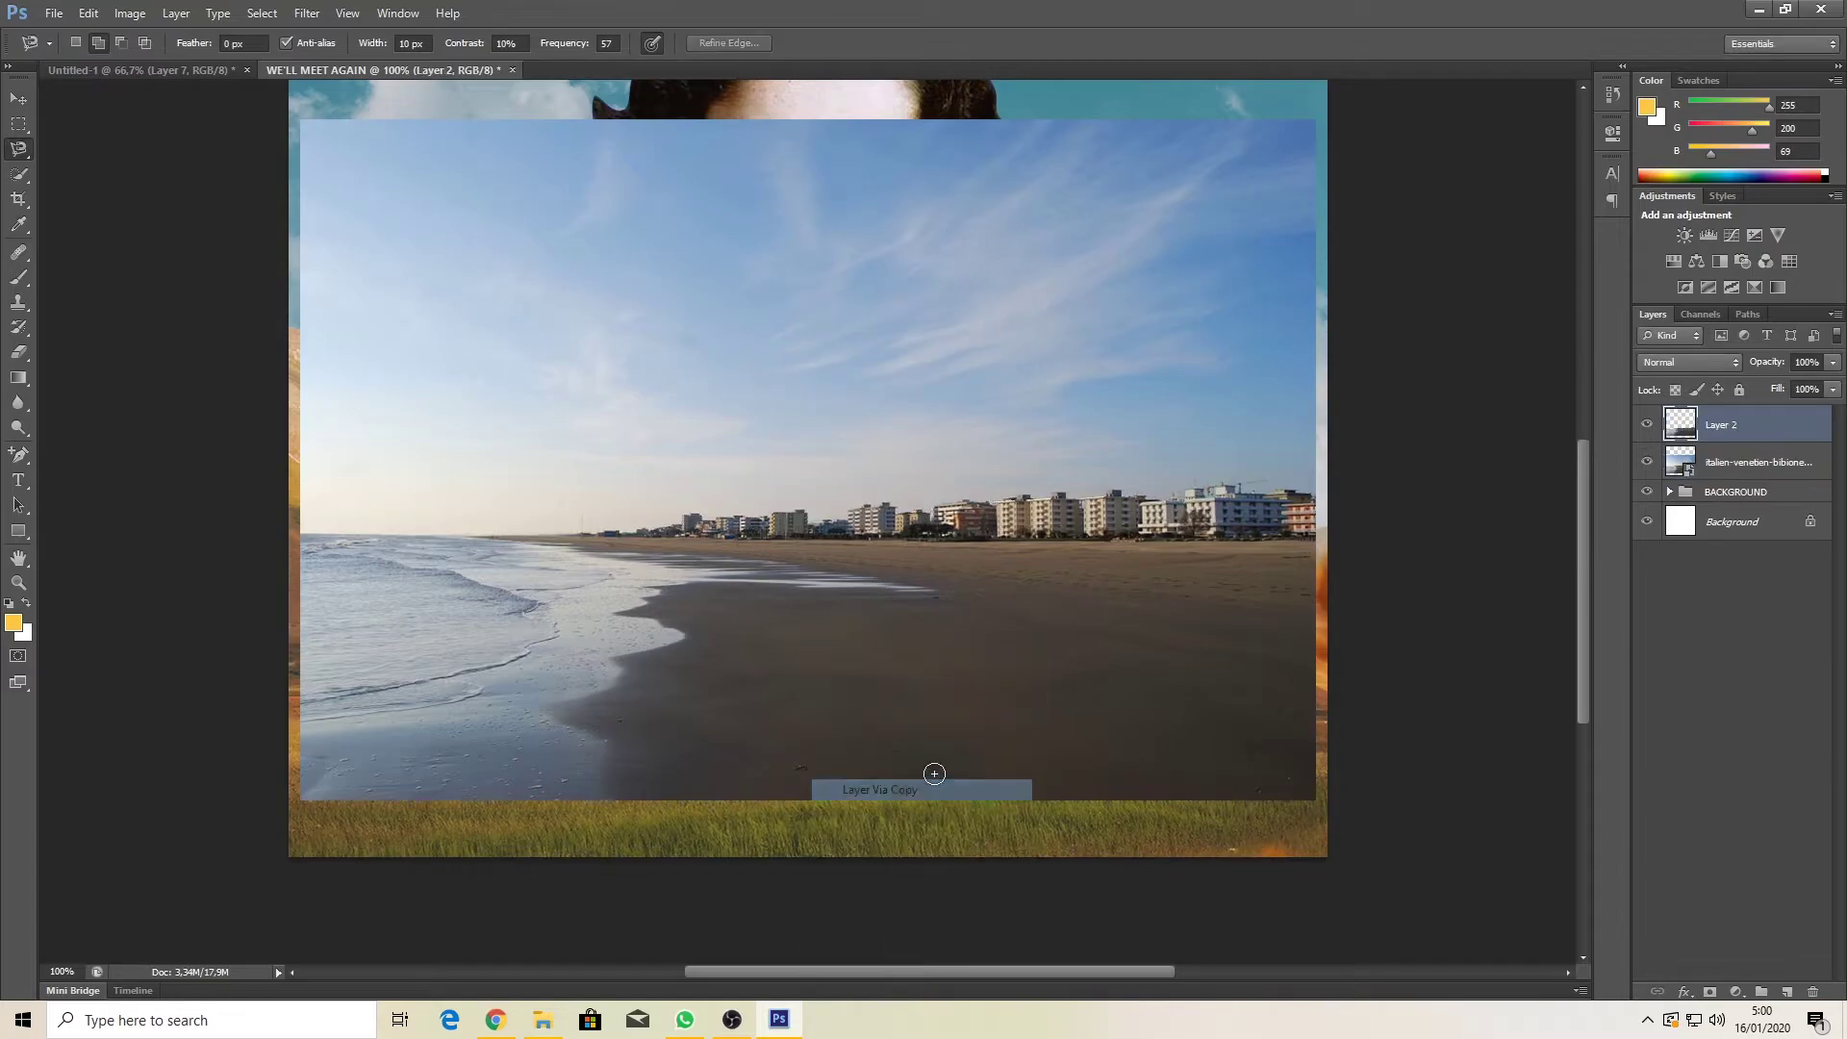
pyautogui.click(1737, 462)
pyautogui.rightClick(1737, 463)
pyautogui.click(1549, 383)
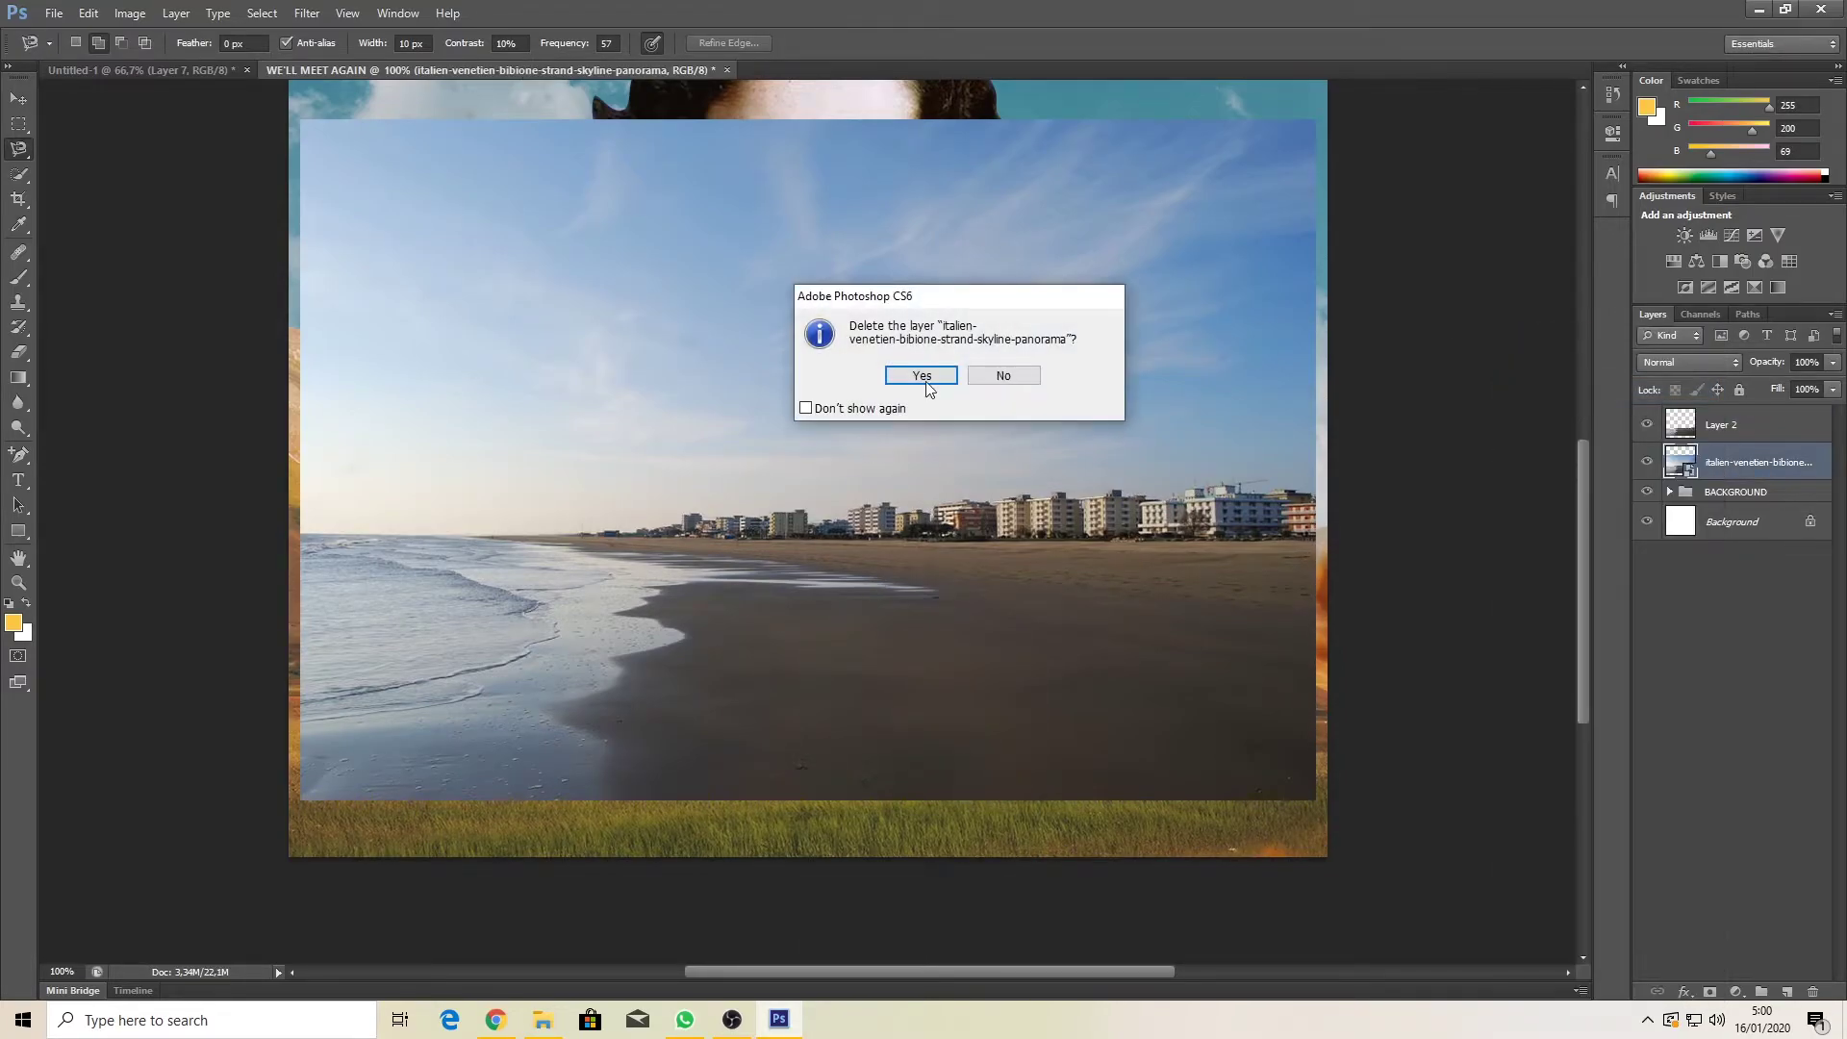
pyautogui.click(923, 376)
# Step: Move only the cut-out beach layer down toward the canvas's lower edge, undoing any misplaced move
pyautogui.click(18, 99)
pyautogui.moveTo(766, 534); pyautogui.dragTo(764, 597)
pyautogui.hotkey('ctrl', 'z')
pyautogui.click(1724, 424)
pyautogui.hotkey('ctrl', 't')
pyautogui.moveTo(982, 625); pyautogui.dragTo(985, 665)
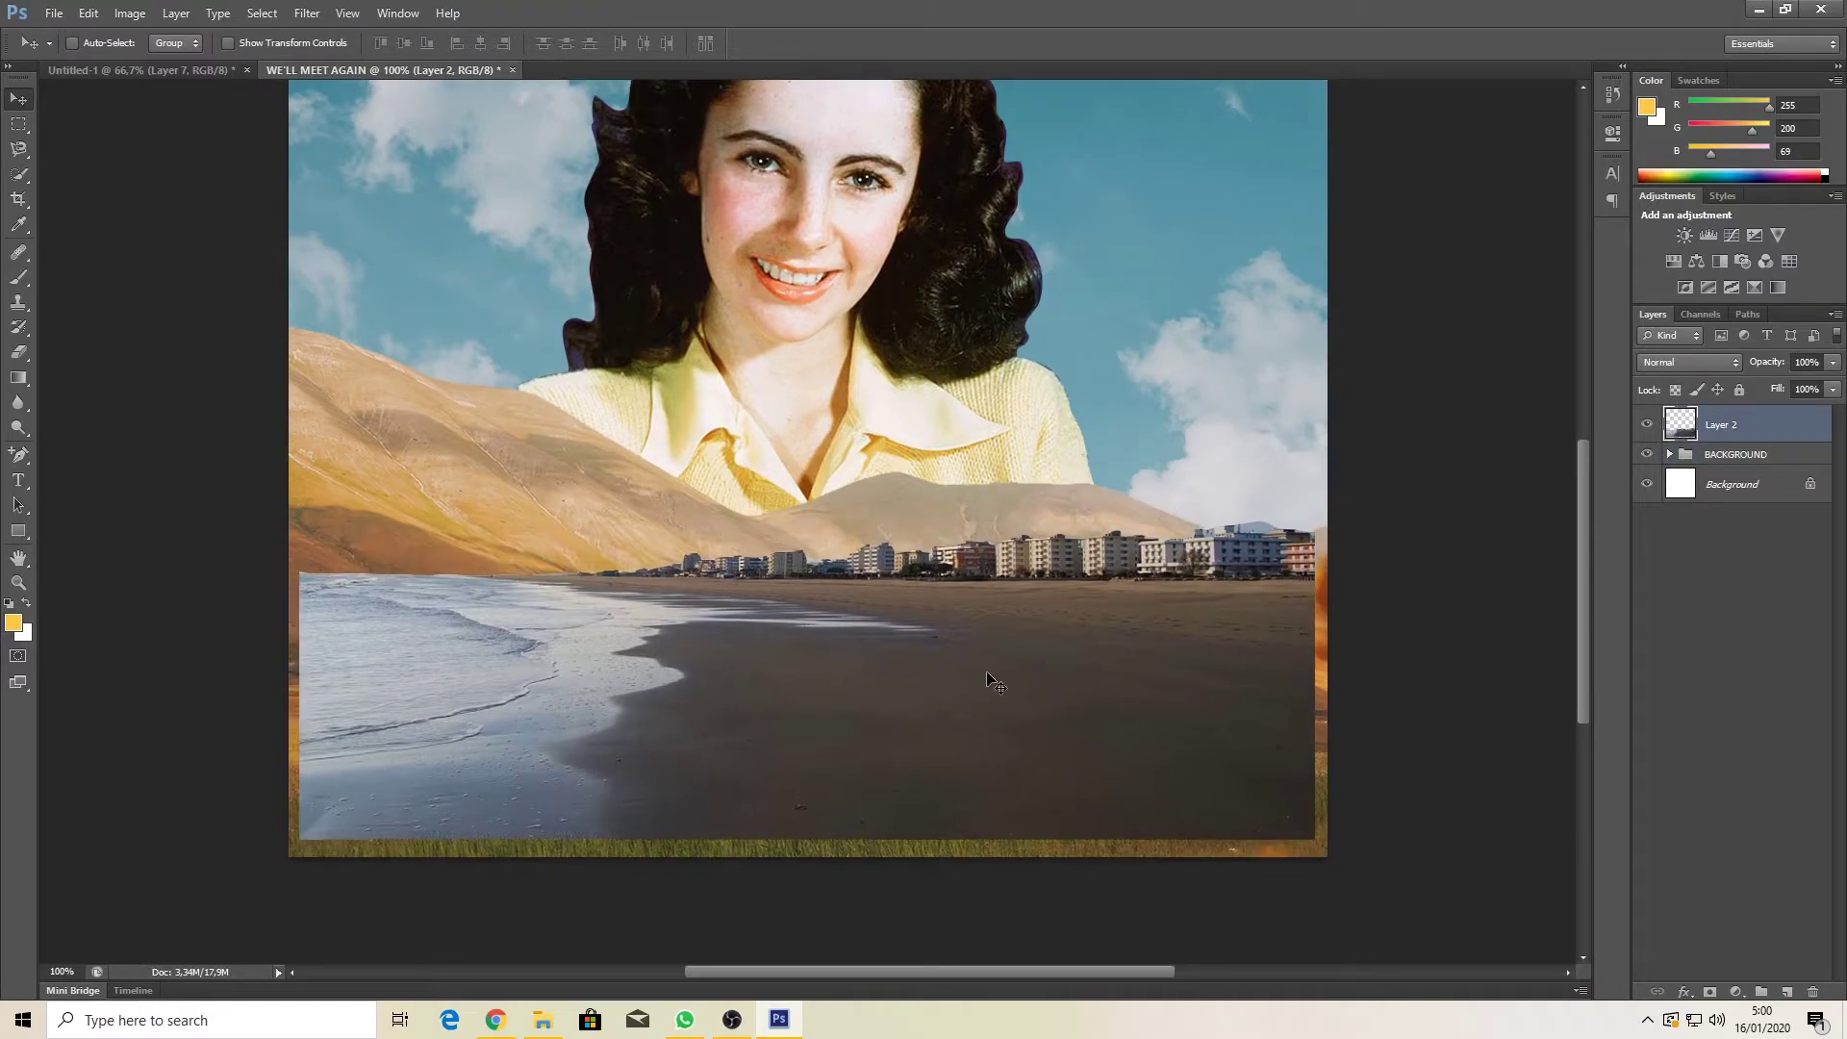
# Step: Enlarge the beach cutout to about 103.3% and lower it so it spans the full canvas width beneath the hills
pyautogui.moveTo(1312, 841); pyautogui.dragTo(1347, 849)
pyautogui.moveTo(1254, 782); pyautogui.dragTo(1241, 833)
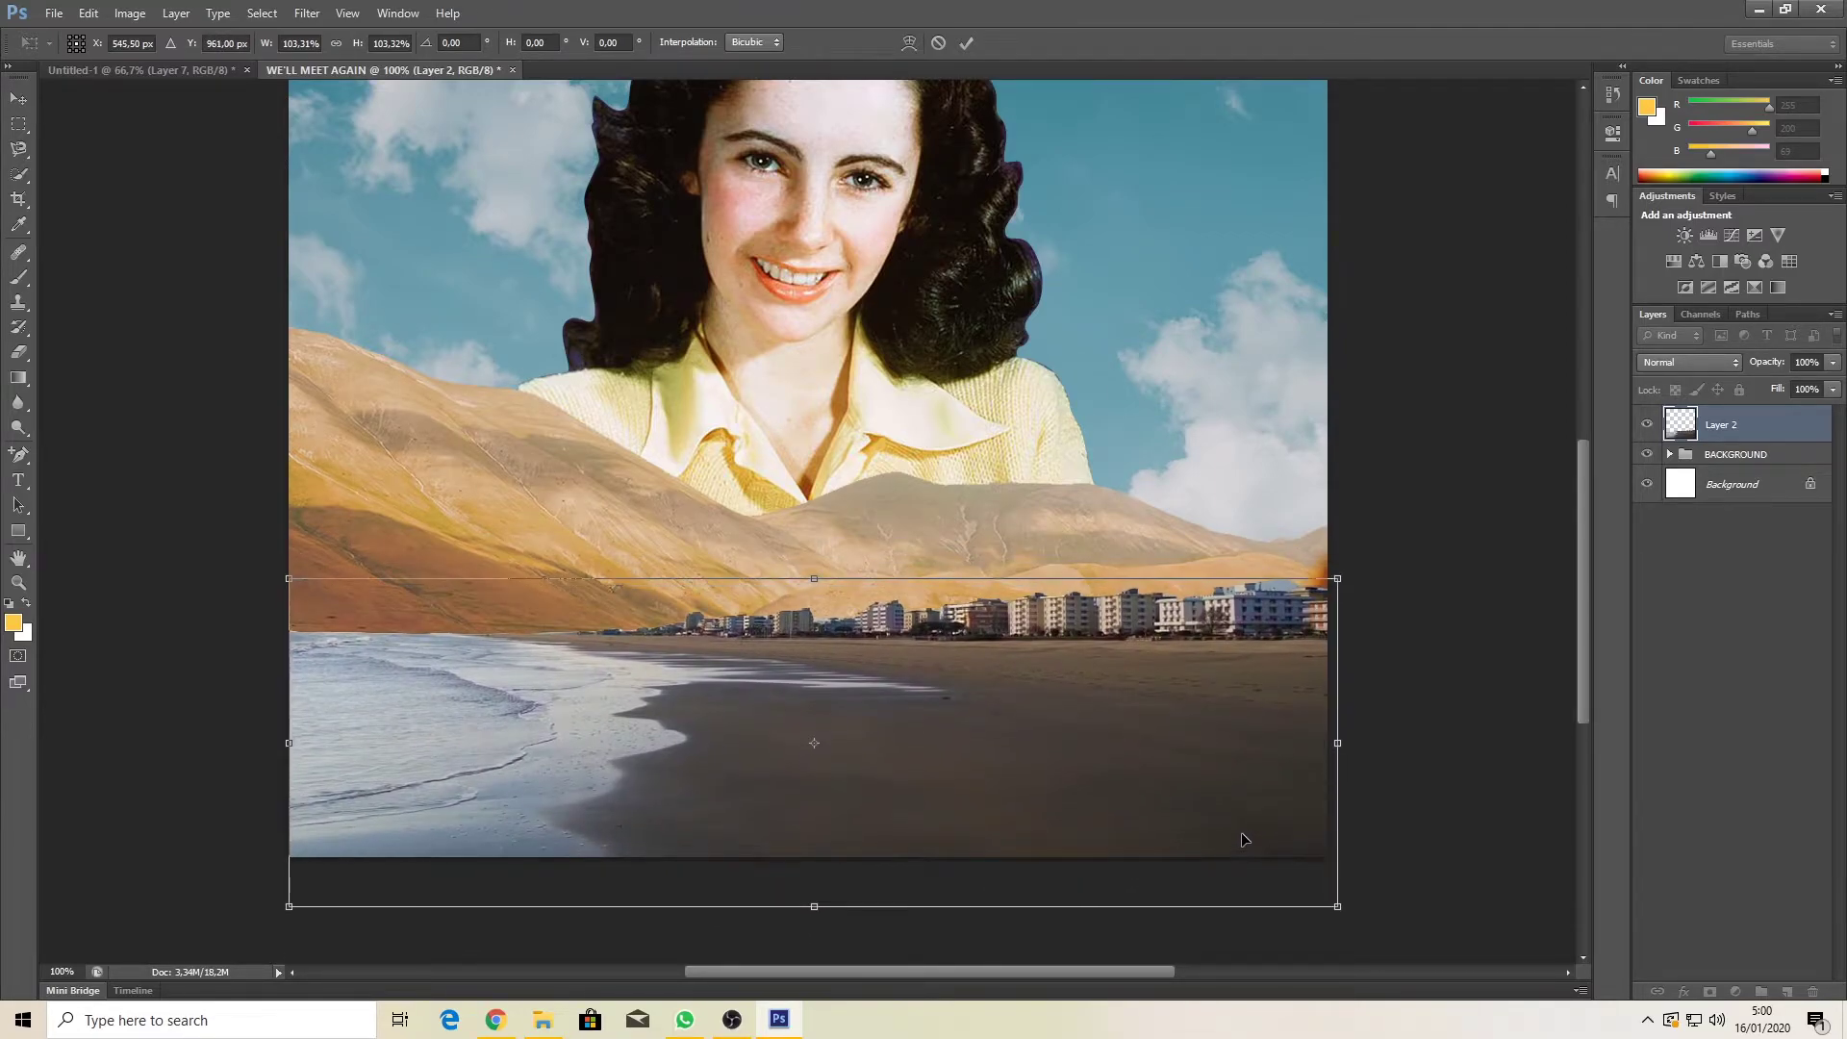
pyautogui.press('Return')
pyautogui.hotkey('ctrl', '-')
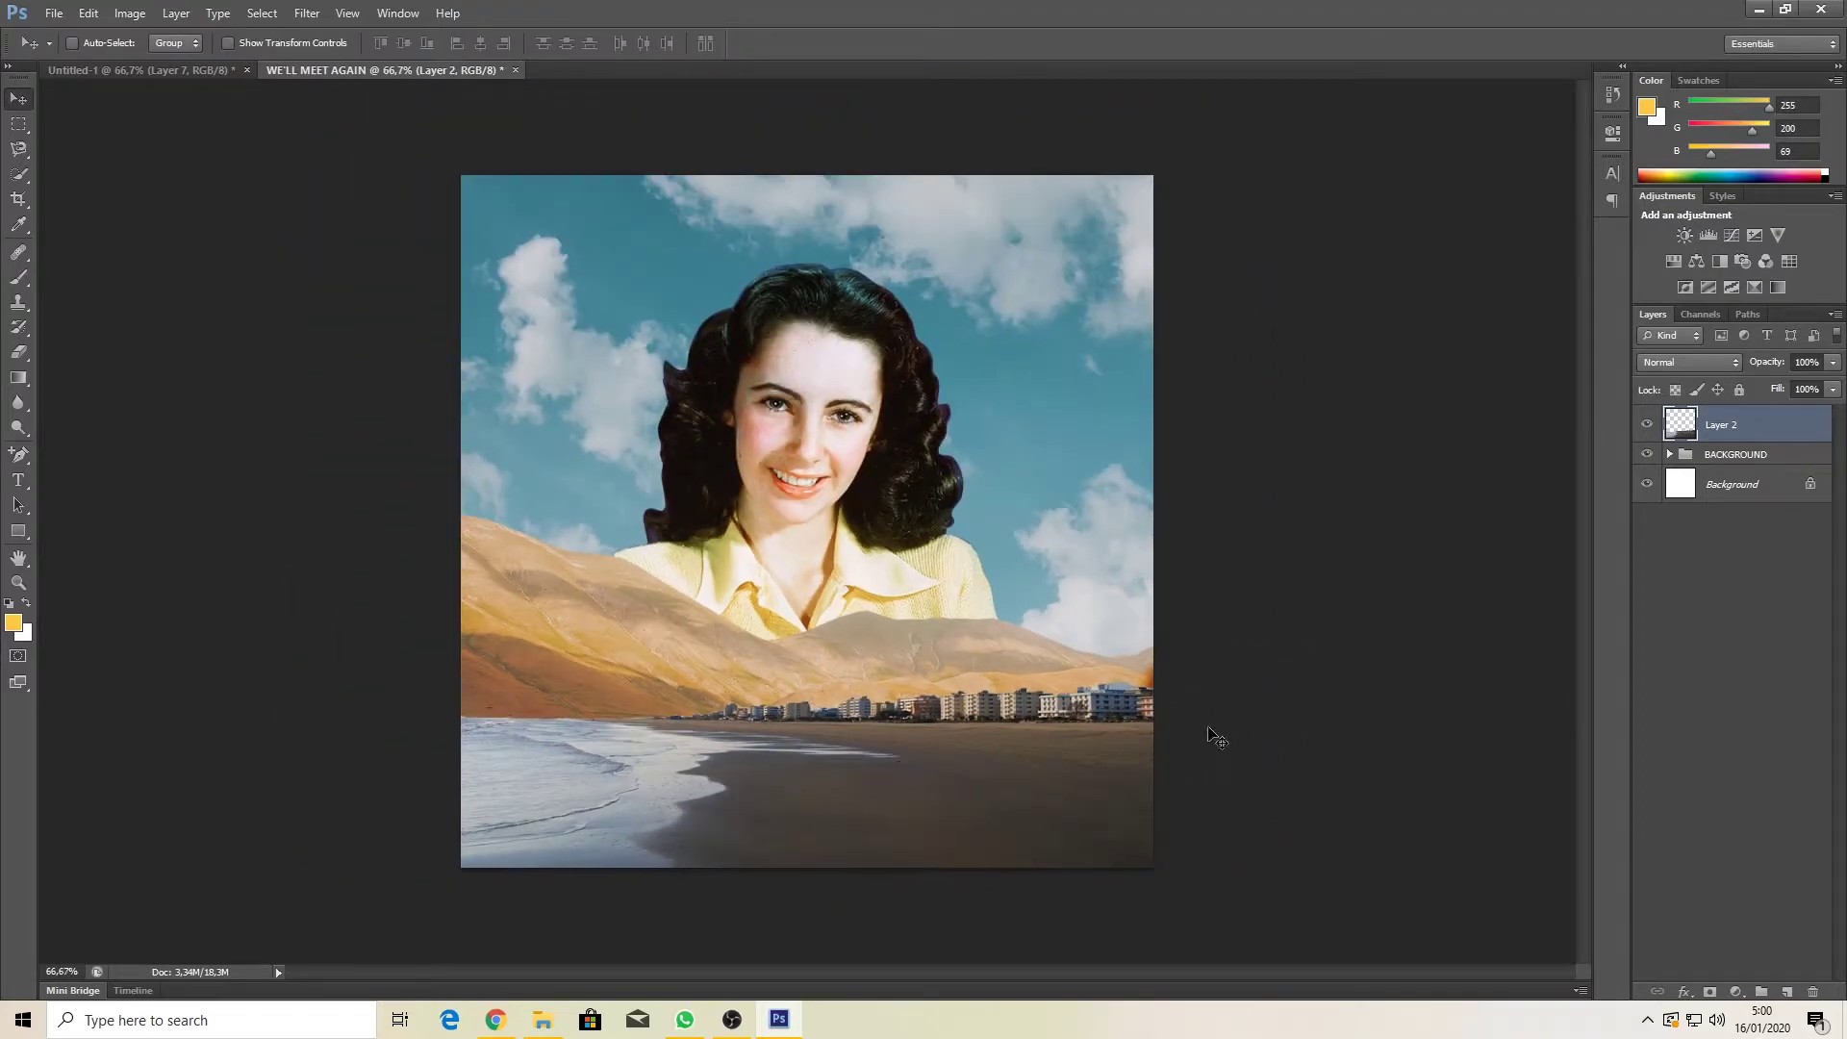
pyautogui.moveTo(1114, 793); pyautogui.dragTo(1123, 765)
pyautogui.click(218, 12)
pyautogui.moveTo(130, 12)
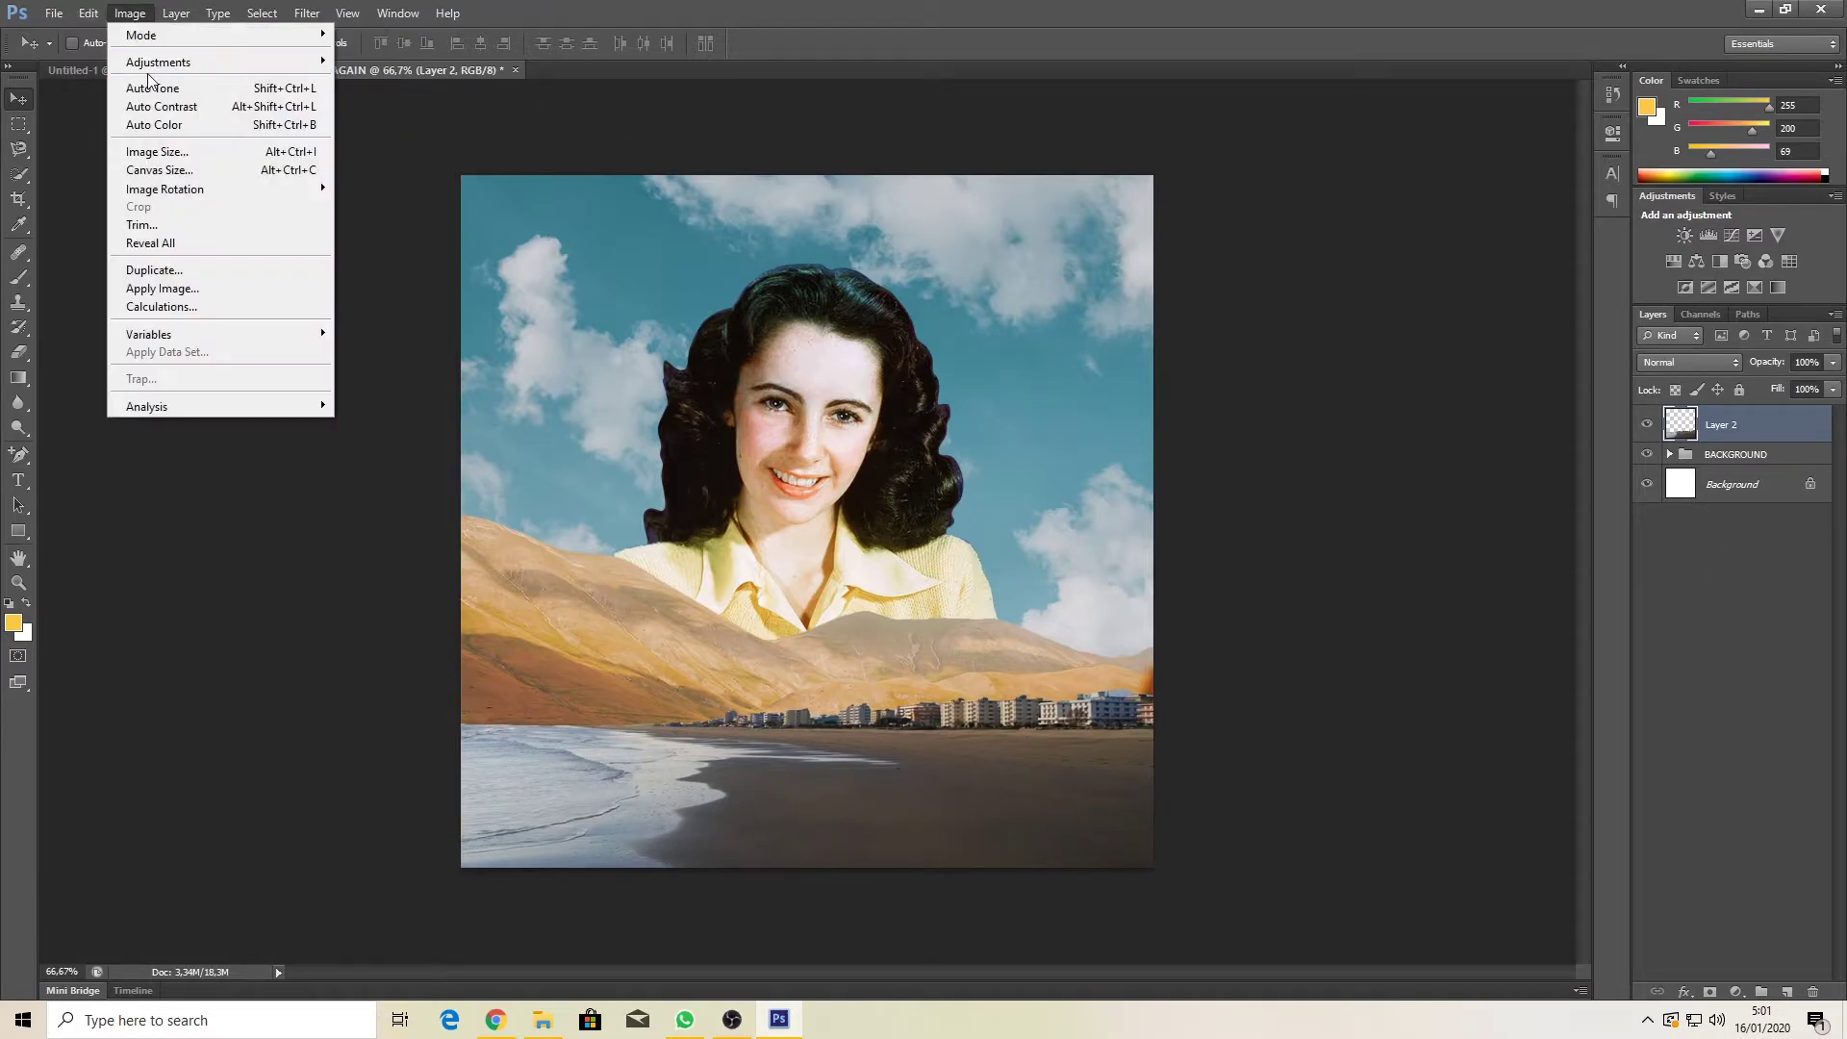
pyautogui.moveTo(153, 67)
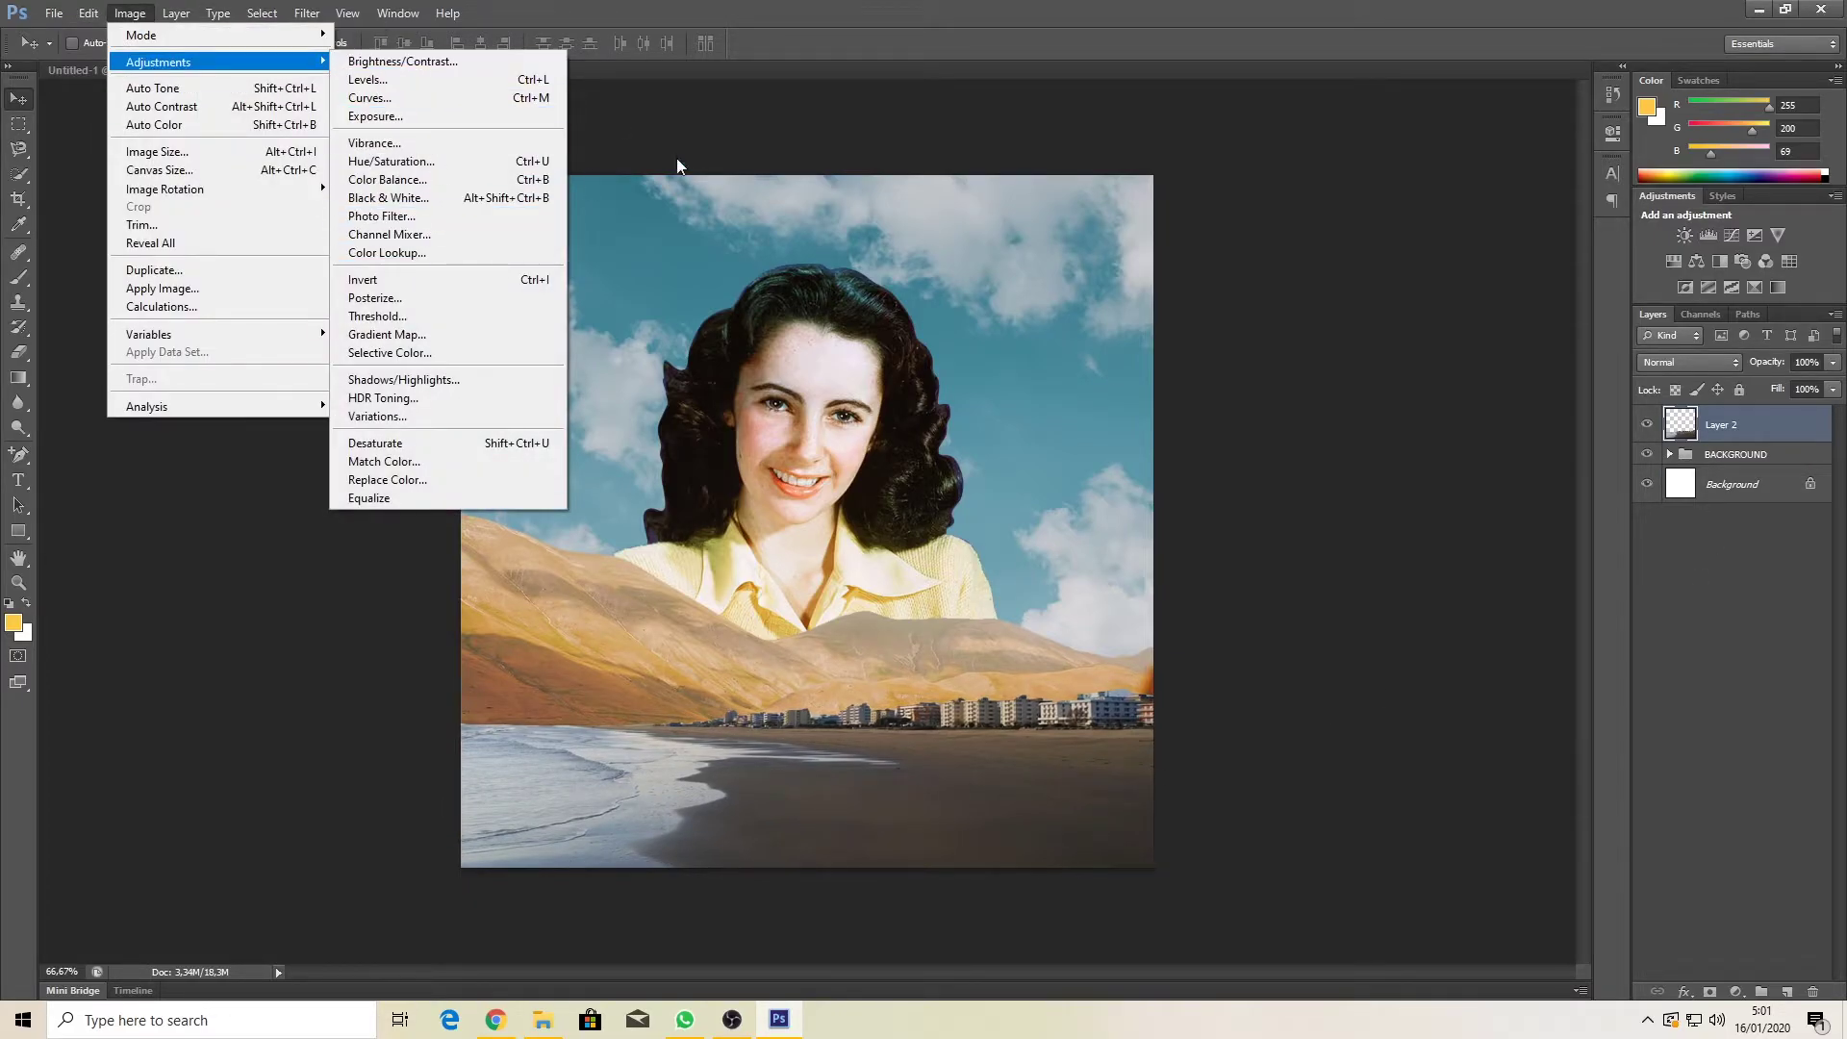
pyautogui.click(591, 170)
# Step: Place the TRAIN file, scale it to roughly half size, and position it on the beach in the canvas's lower-right corner
pyautogui.click(543, 1019)
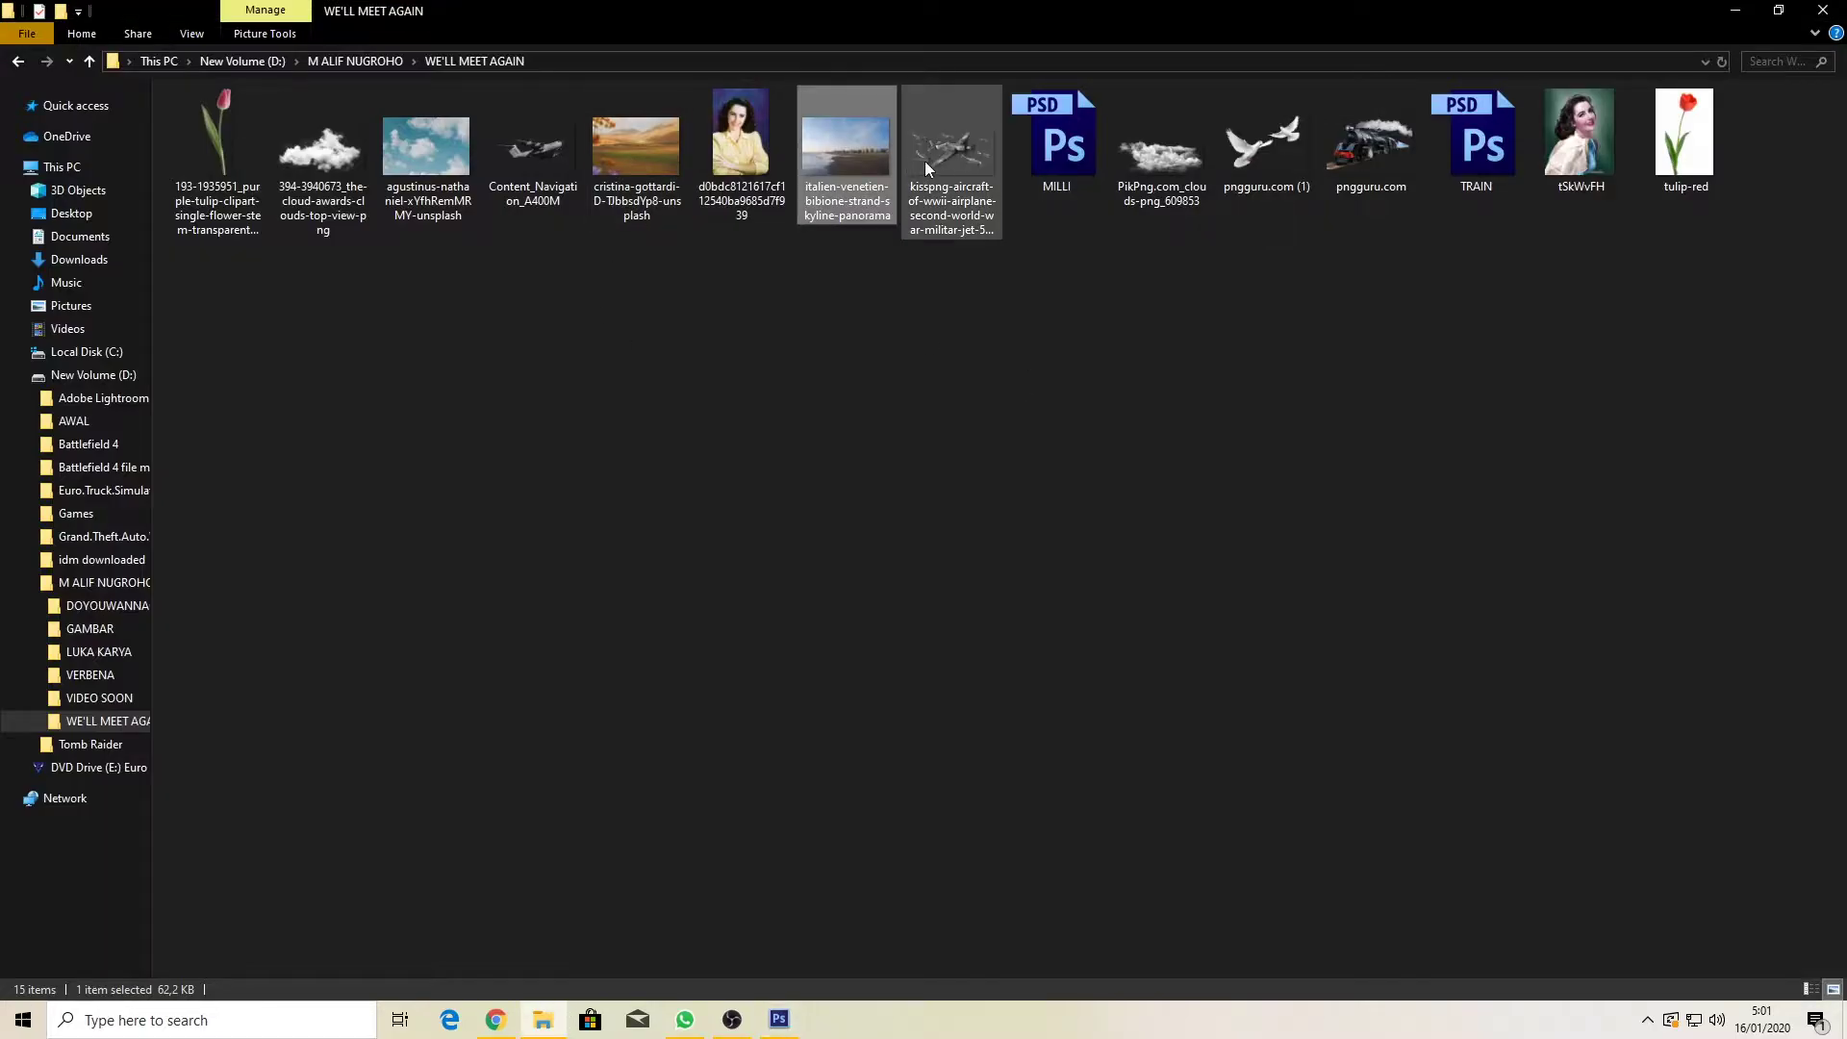
pyautogui.moveTo(1476, 144); pyautogui.dragTo(840, 614)
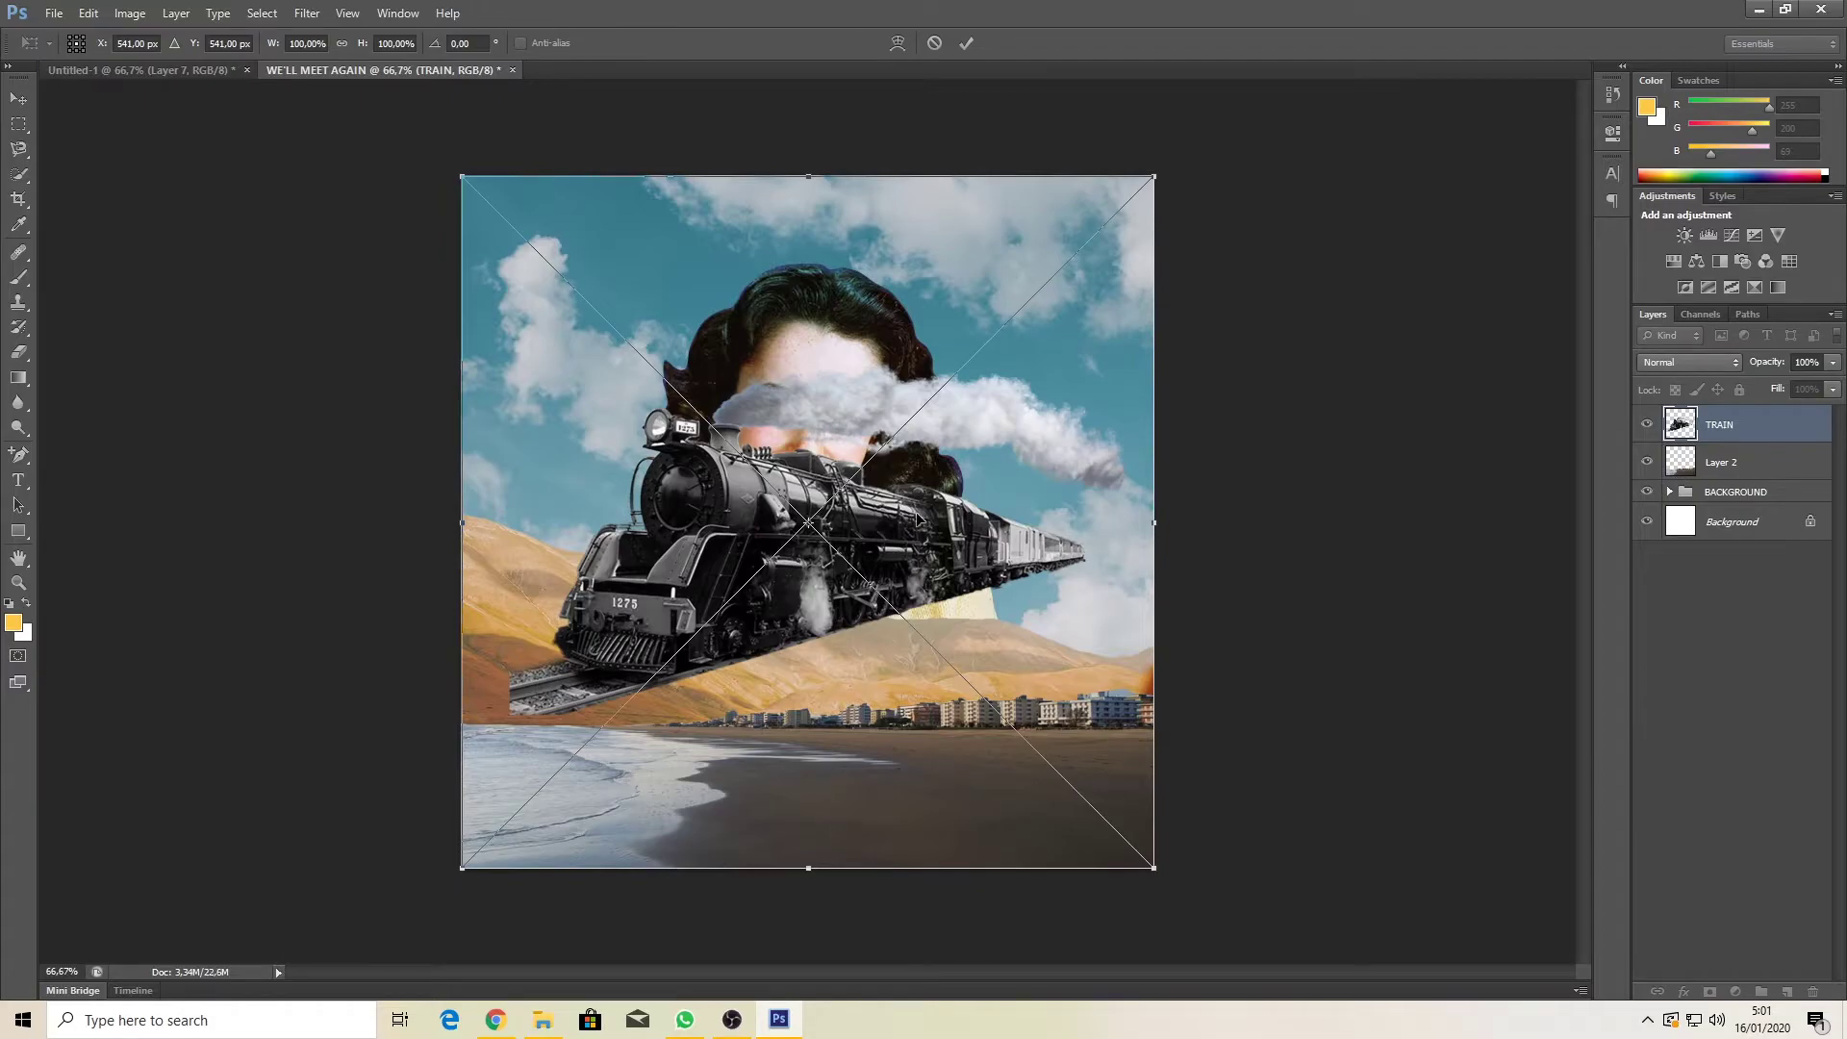
pyautogui.moveTo(1133, 864); pyautogui.dragTo(902, 617)
pyautogui.moveTo(853, 516); pyautogui.dragTo(1141, 862)
pyautogui.press('Return')
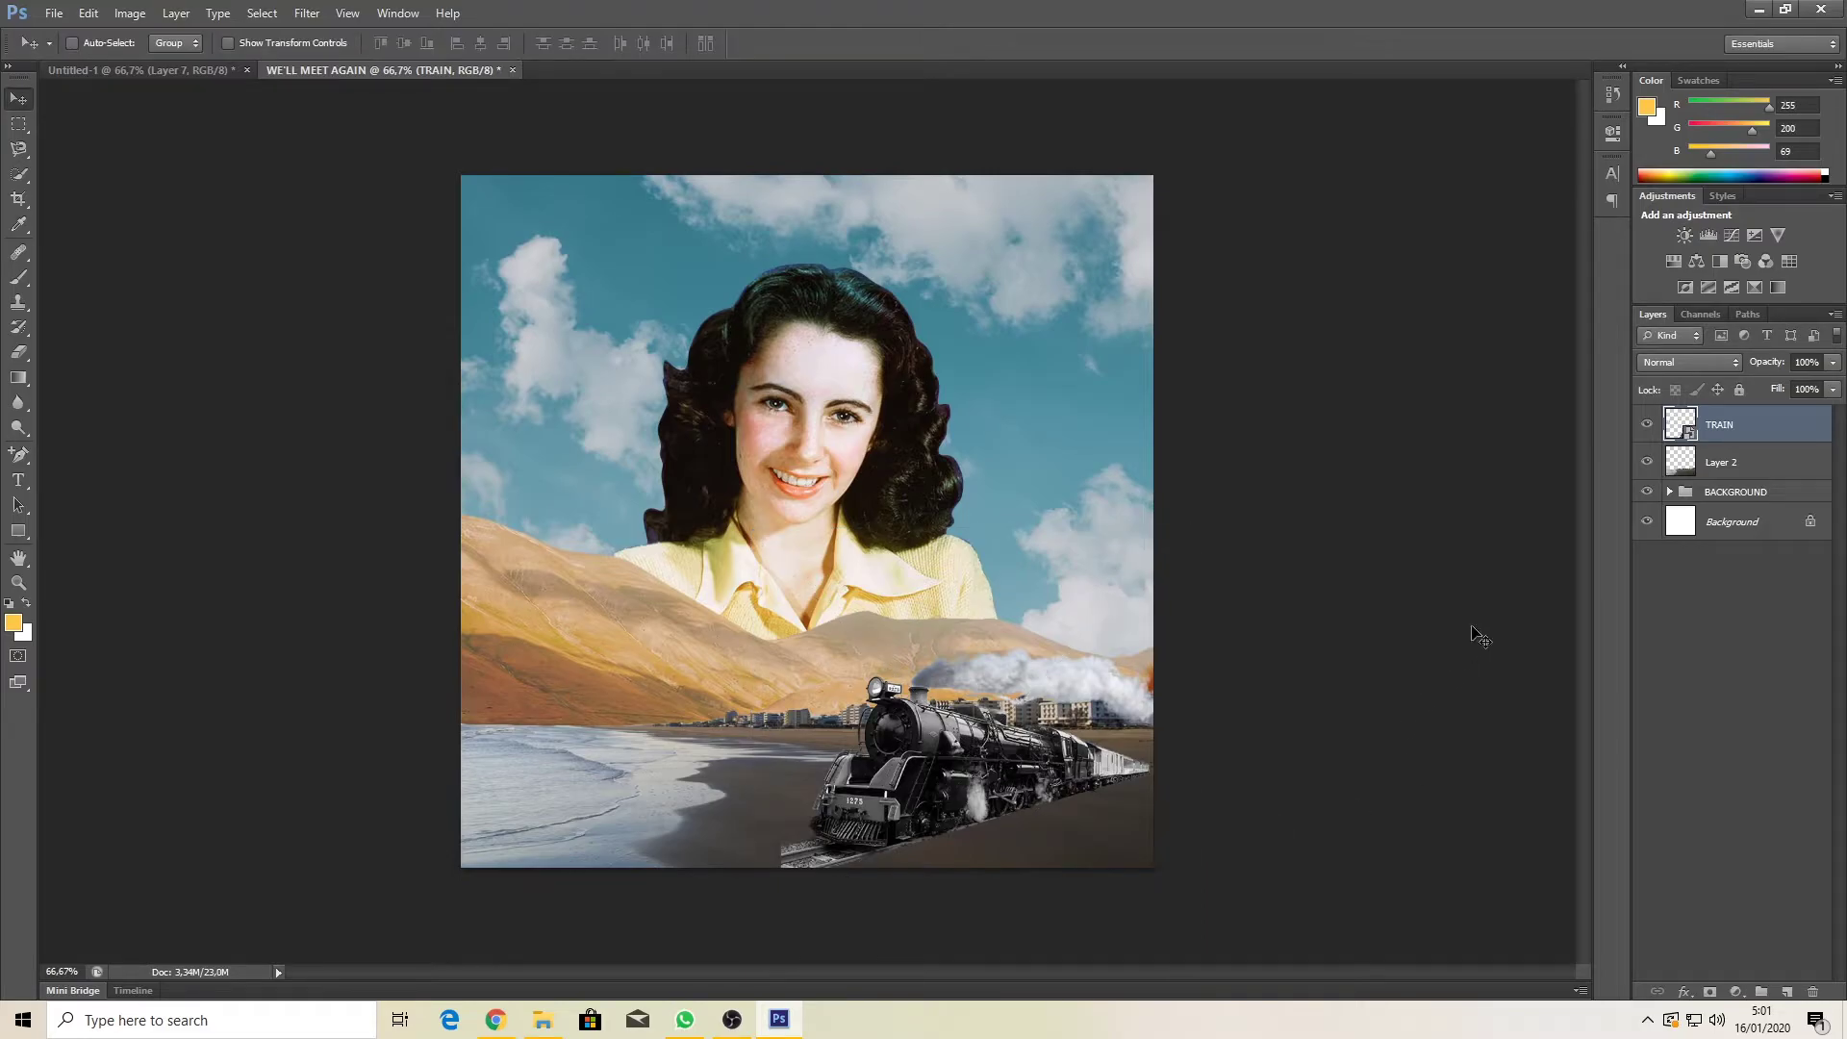
# Step: Place the purple tulip image and fit it, tilted, left of the woman with its stem ending at the canvas's lower edge
pyautogui.click(542, 1019)
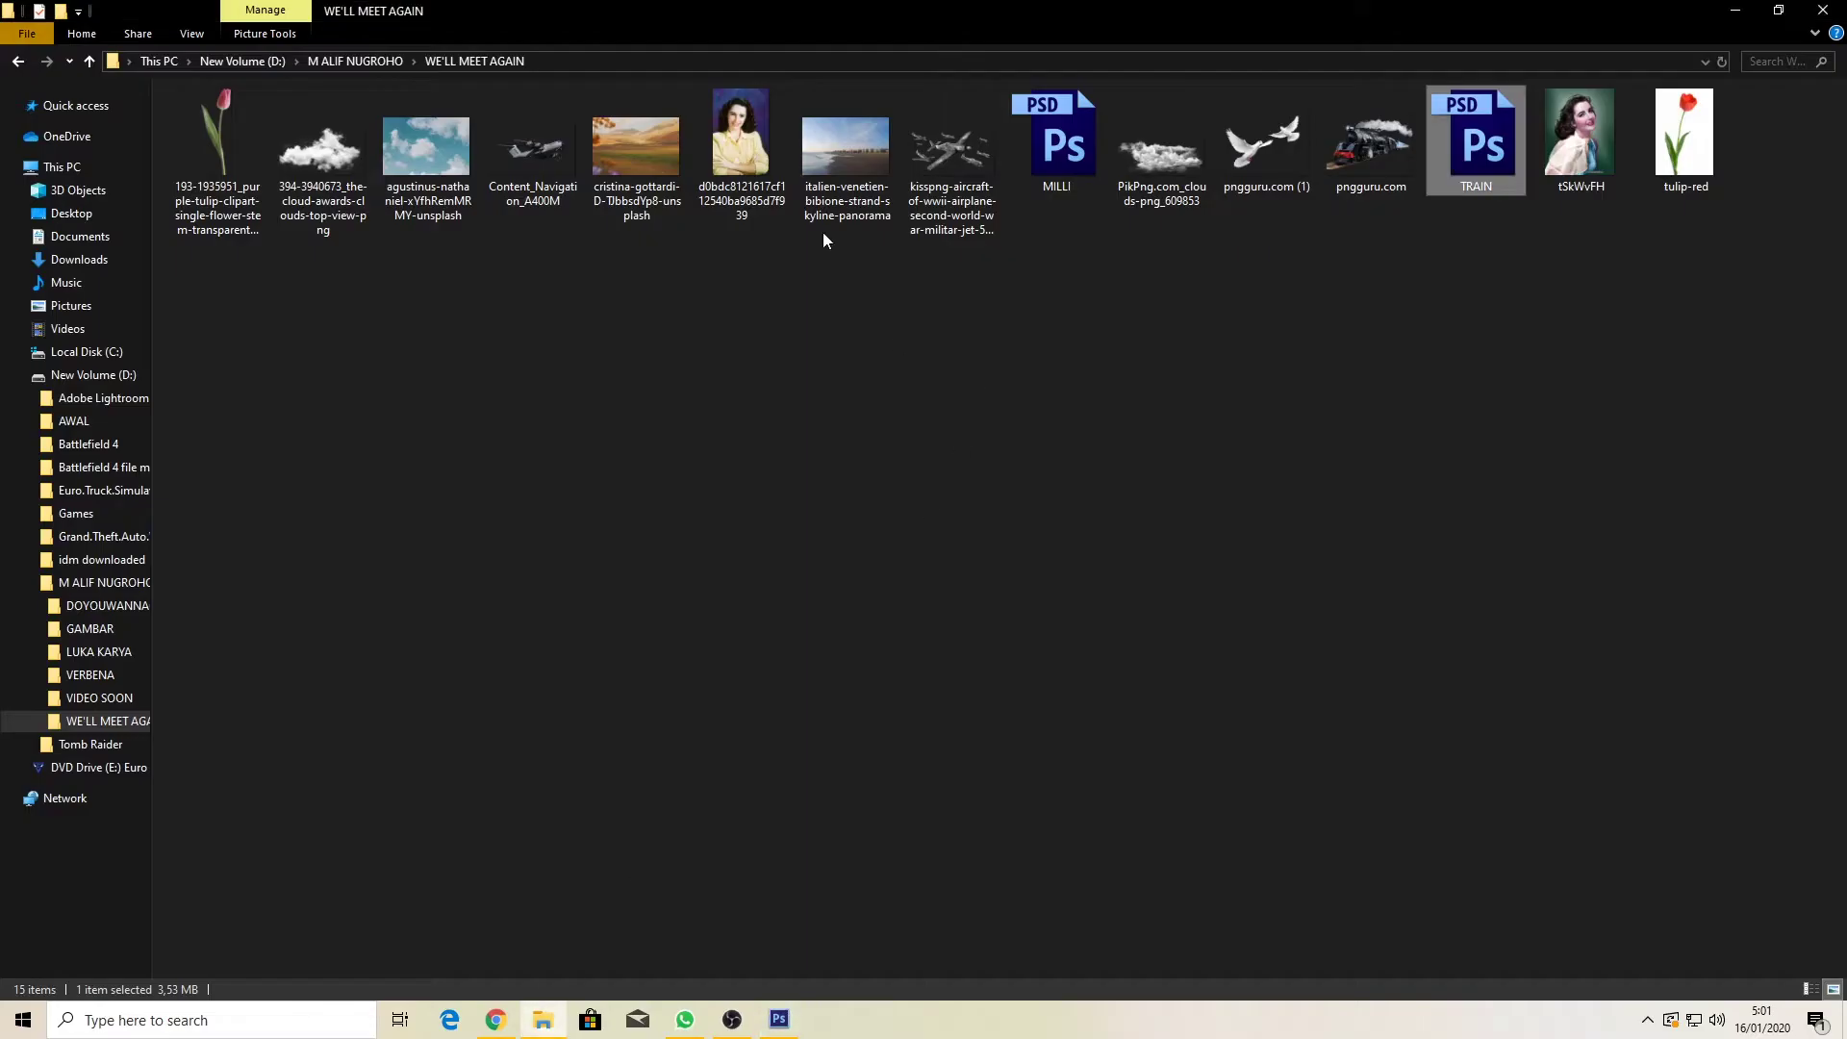
pyautogui.moveTo(220, 137); pyautogui.dragTo(707, 781)
pyautogui.moveTo(861, 201); pyautogui.dragTo(736, 168)
pyautogui.moveTo(763, 517); pyautogui.dragTo(688, 520)
pyautogui.moveTo(866, 824); pyautogui.dragTo(746, 841)
pyautogui.press('Return')
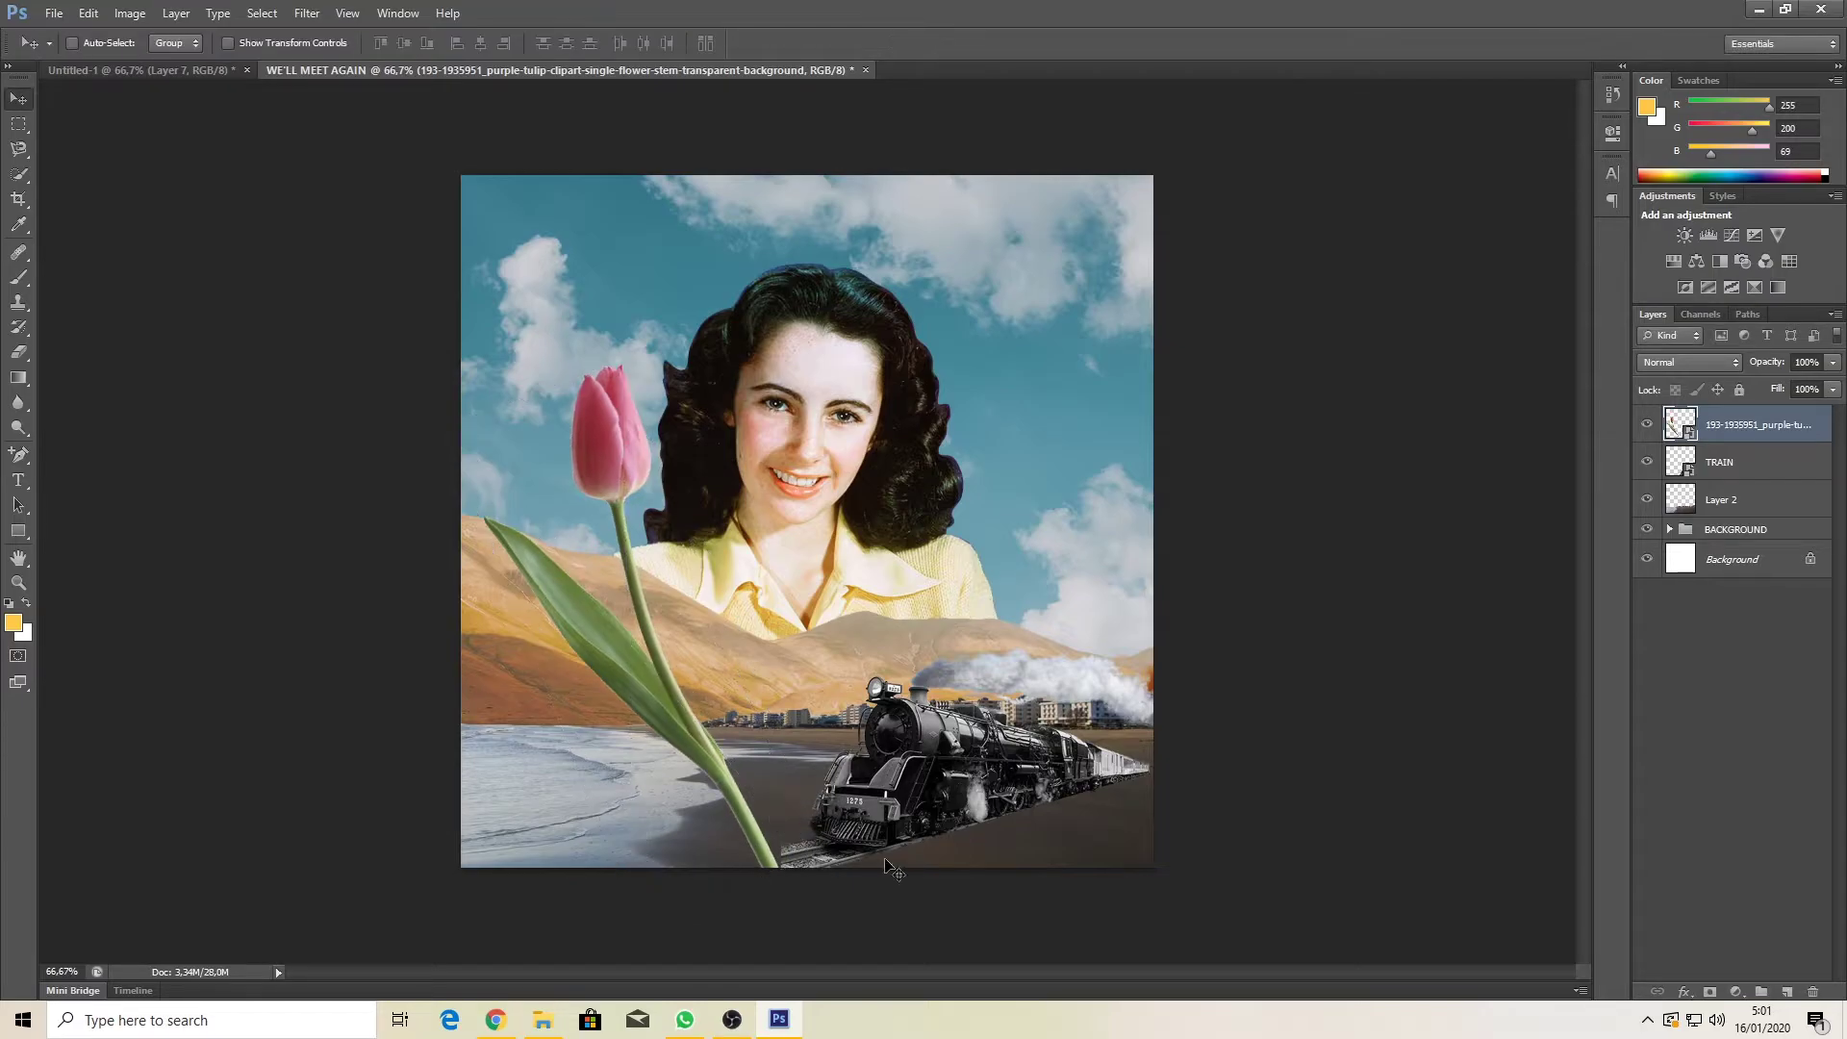
# Step: Place the tulip-red image and scale it down, keeping it near the middle of the canvas over the woman
pyautogui.click(543, 1020)
pyautogui.moveTo(1685, 135); pyautogui.dragTo(932, 673)
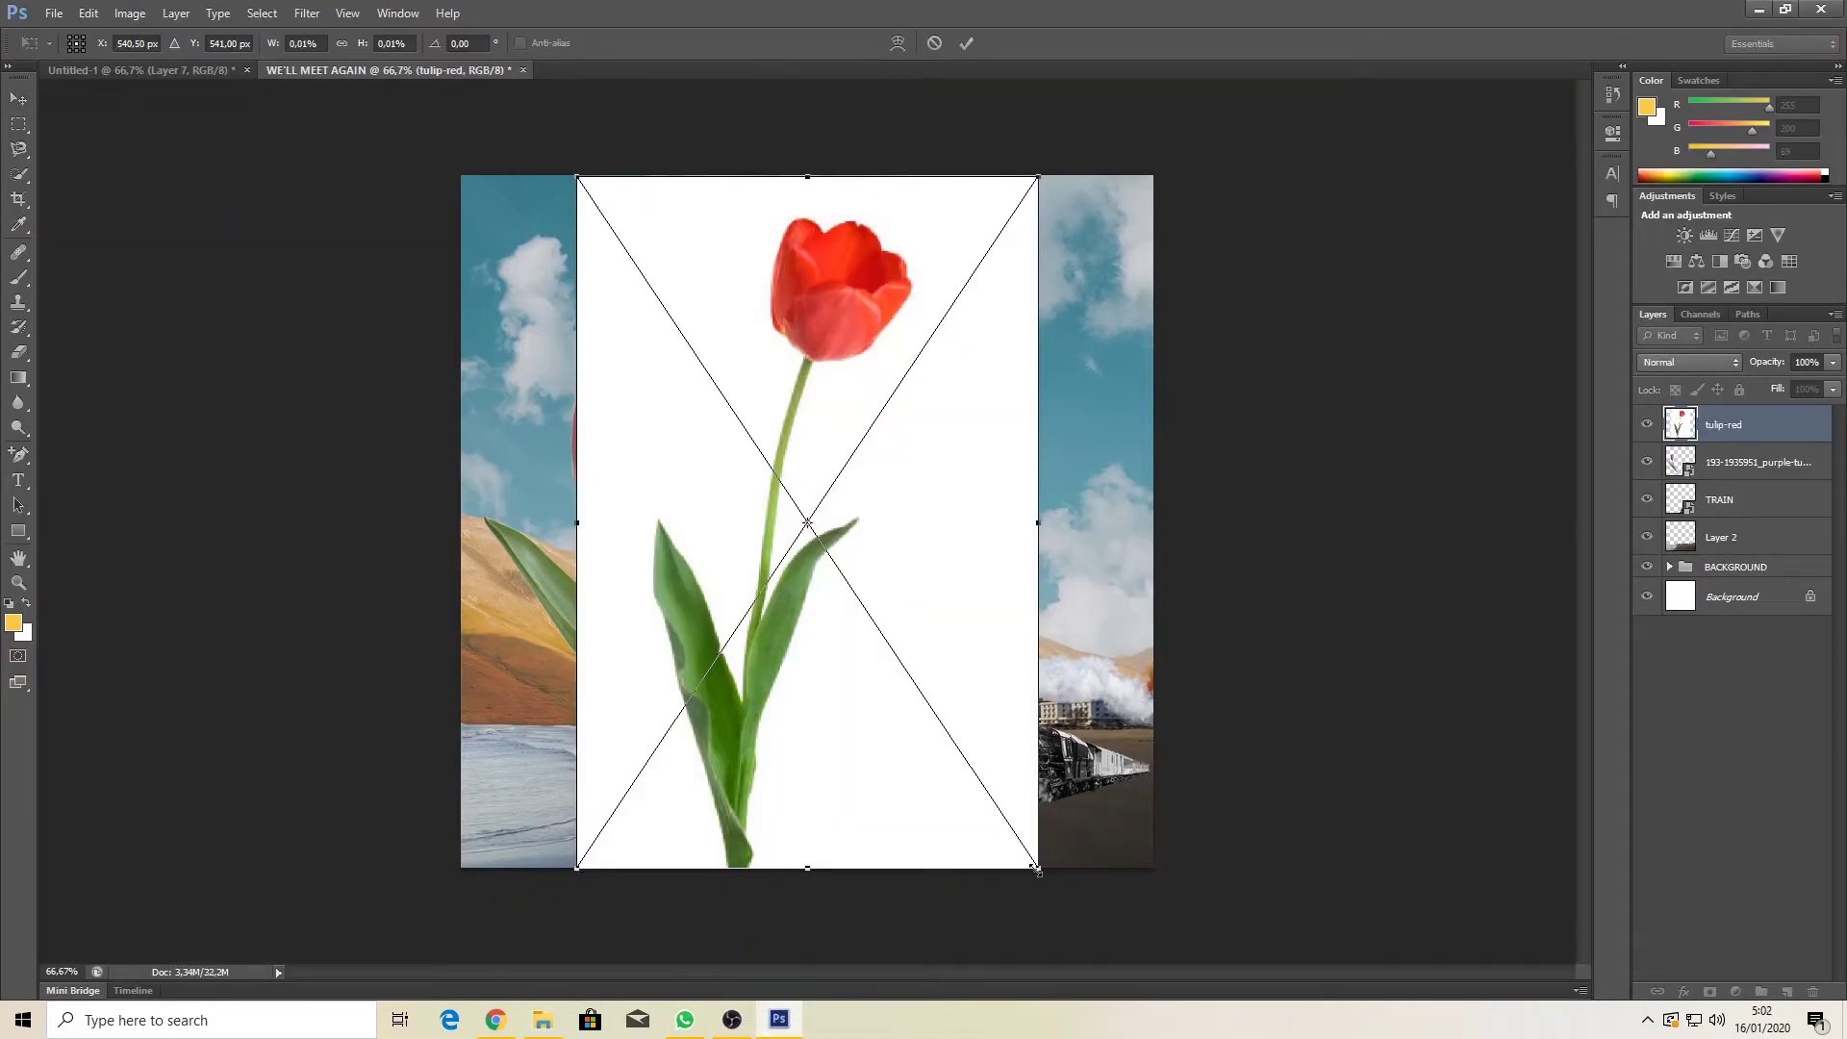
pyautogui.moveTo(1036, 869); pyautogui.dragTo(953, 739)
pyautogui.moveTo(900, 574); pyautogui.dragTo(915, 597)
pyautogui.press('Return')
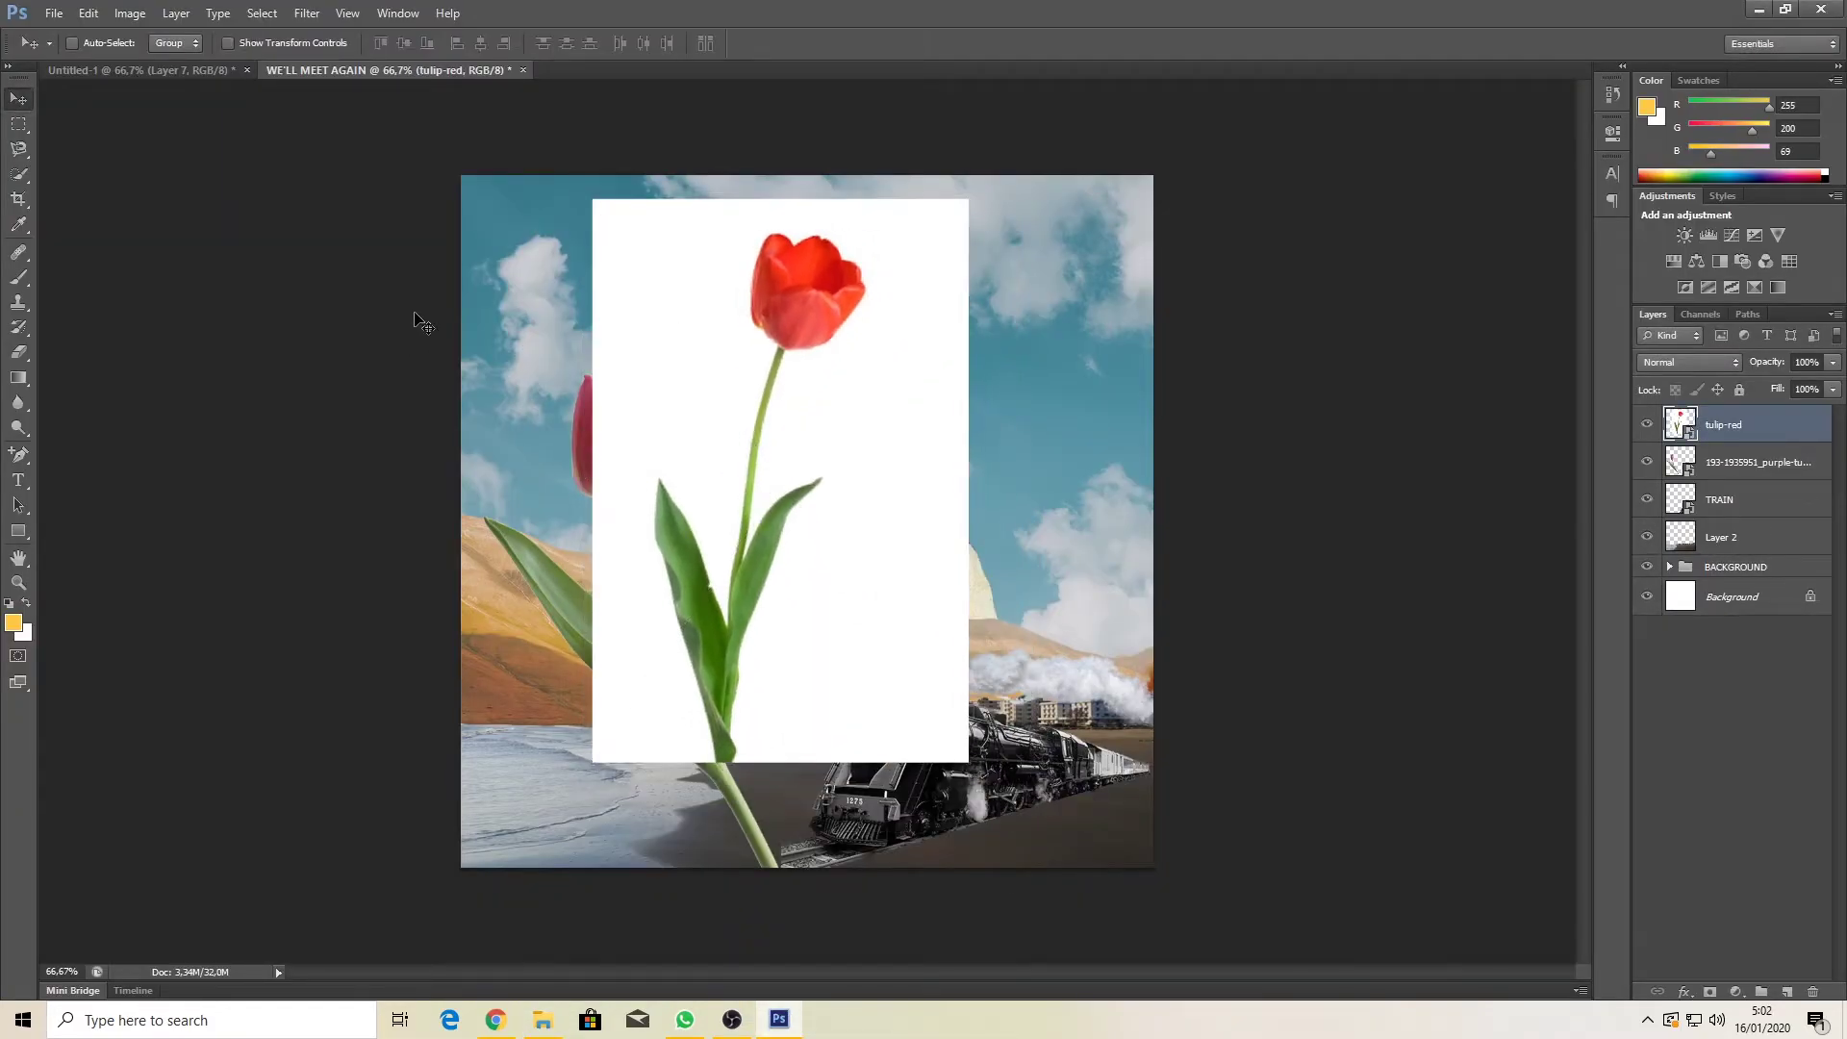
# Step: Erase the white background around the red tulip with the Magic Eraser at tolerance 32
pyautogui.click(19, 352)
pyautogui.click(65, 385)
pyautogui.click(616, 391)
pyautogui.click(913, 385)
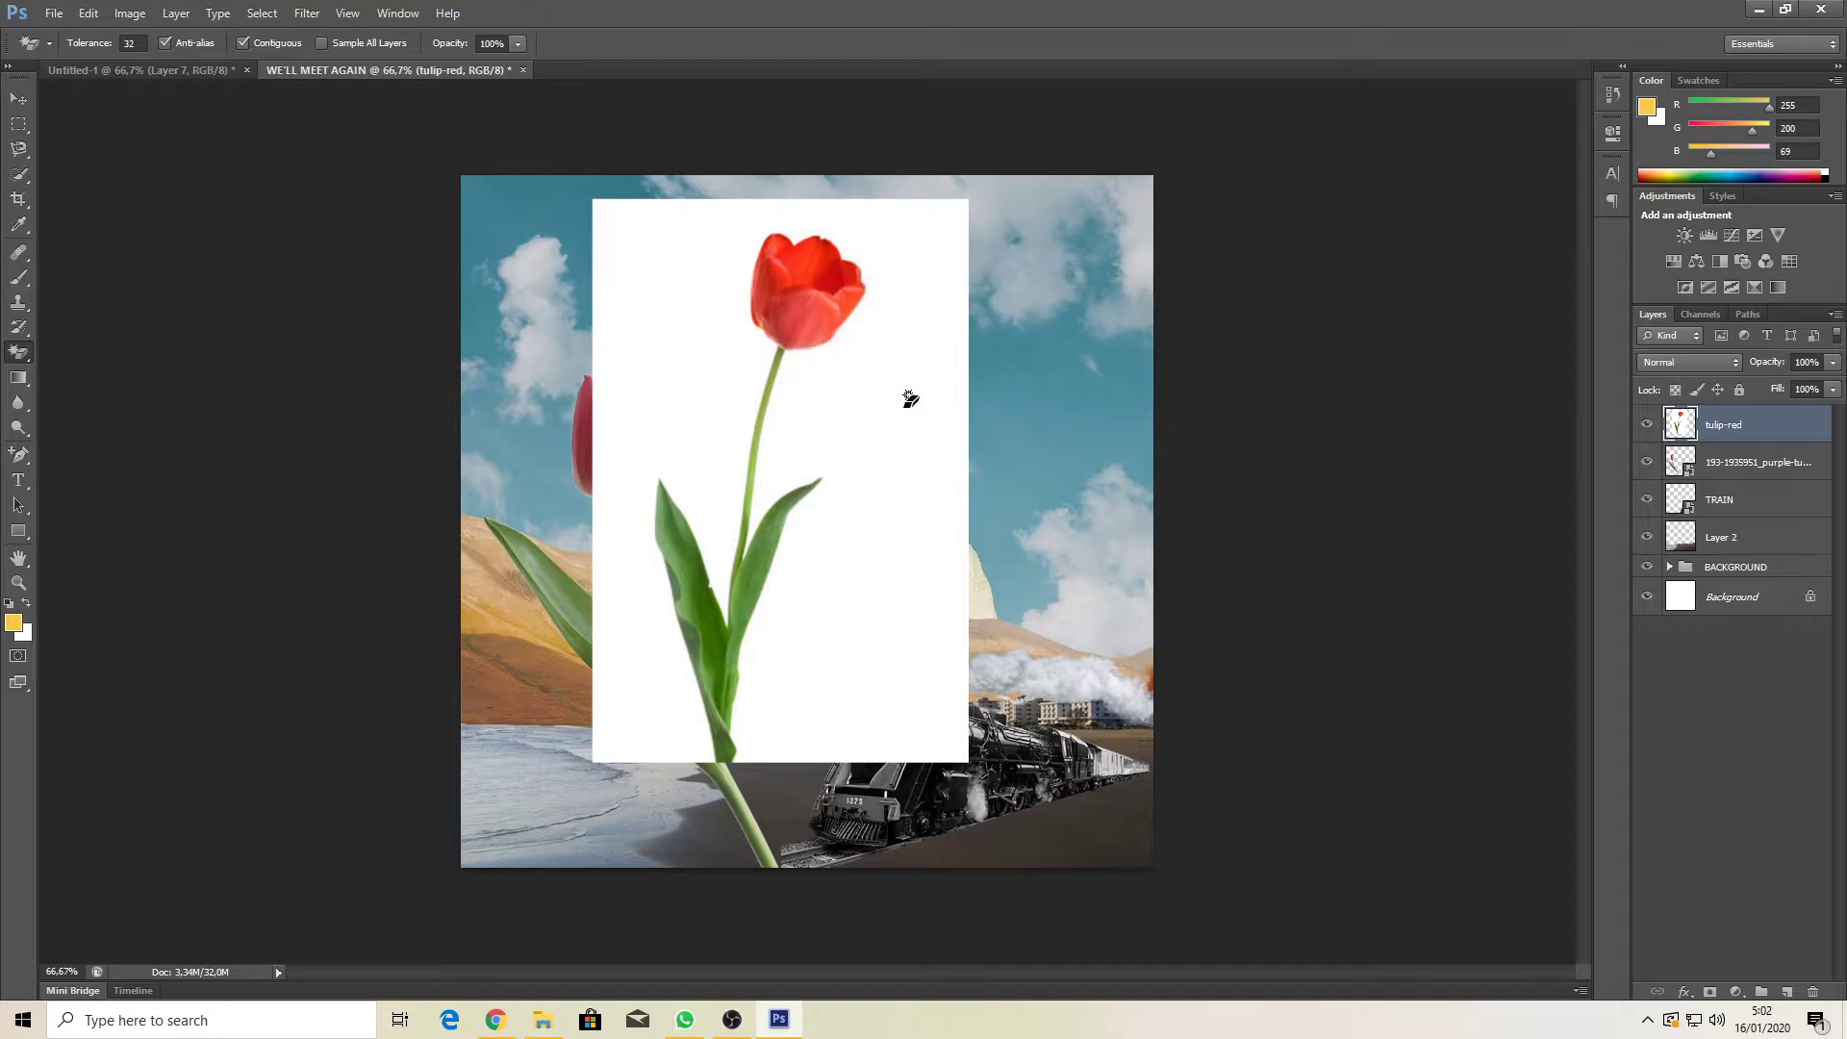
pyautogui.click(909, 399)
# Step: Transform the red tulip to a slightly smaller size and position it right of the woman, with its stem ending behind the train
pyautogui.click(19, 98)
pyautogui.hotkey('ctrl', 't')
pyautogui.moveTo(825, 636); pyautogui.dragTo(1035, 613)
pyautogui.moveTo(1085, 735); pyautogui.dragTo(1070, 712)
pyautogui.moveTo(1005, 589); pyautogui.dragTo(1035, 610)
pyautogui.press('Return')
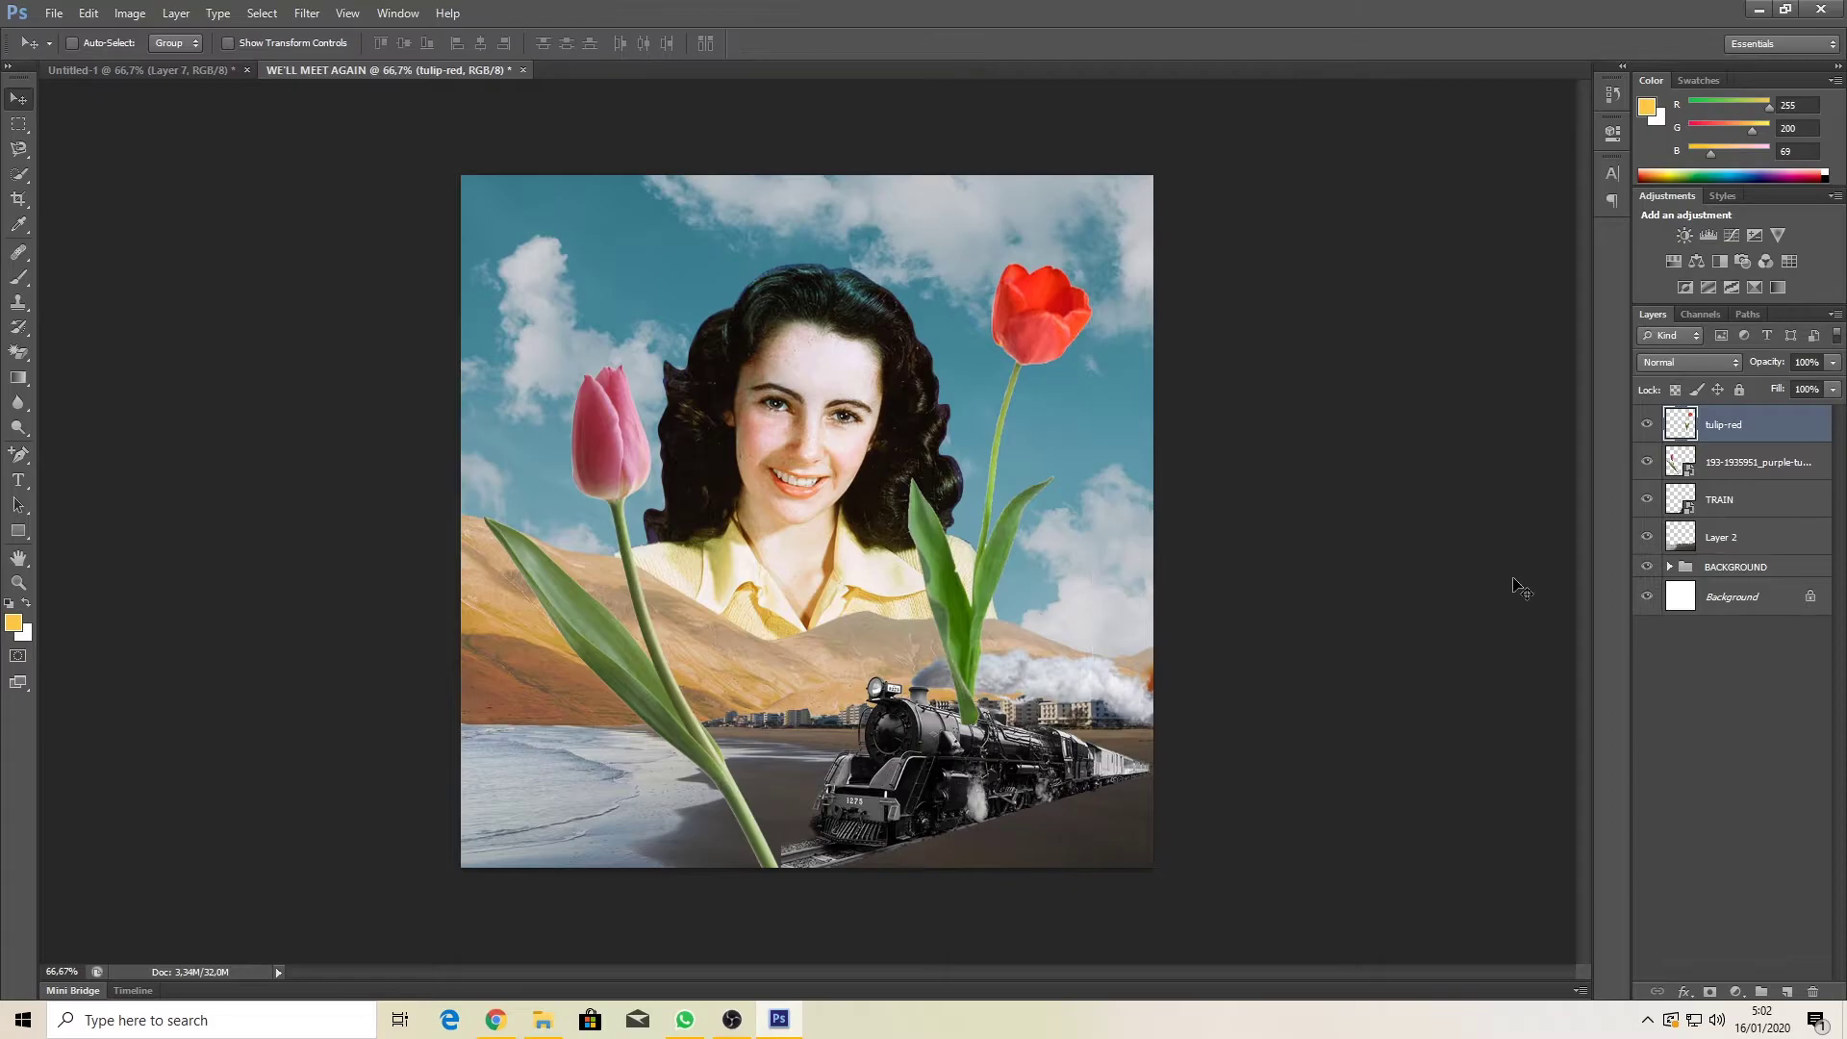
# Step: Reorder the tulip-red layer to sit directly above the BACKGROUND group and nudge the red tulip slightly left
pyautogui.moveTo(1723, 427); pyautogui.dragTo(1728, 559)
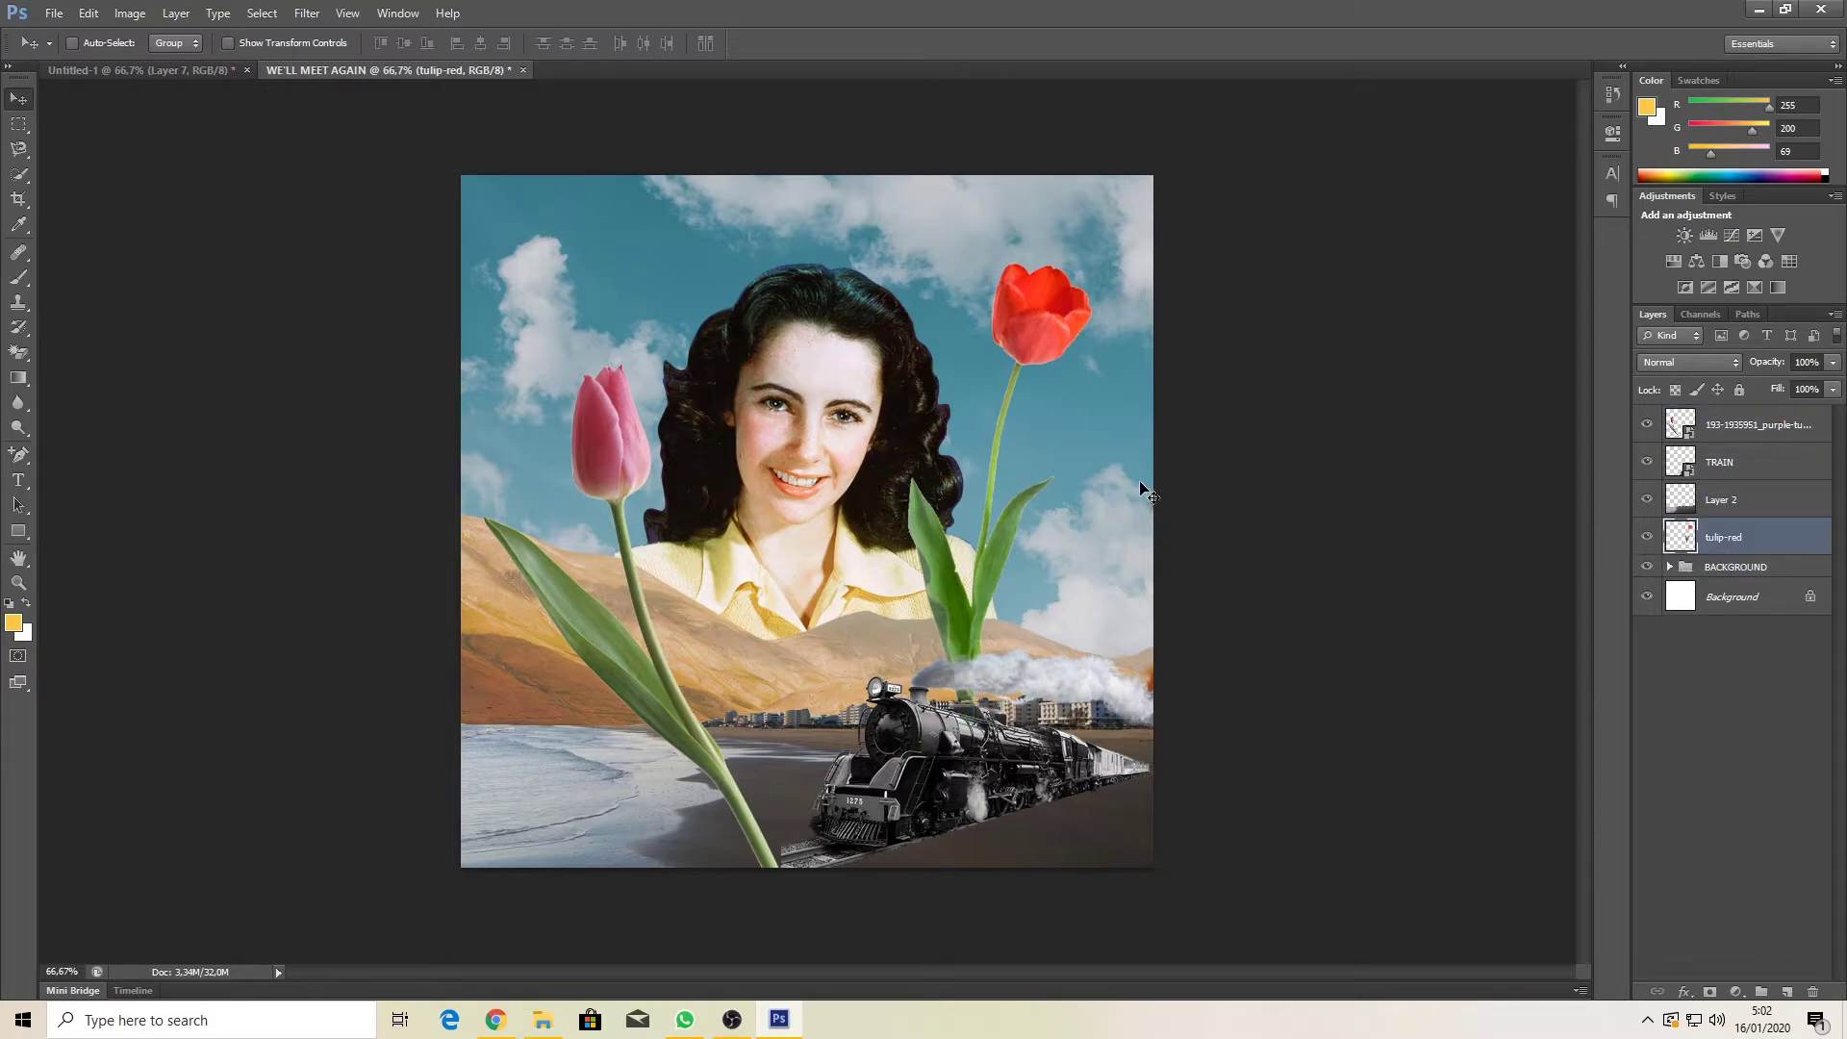
pyautogui.moveTo(1006, 463); pyautogui.dragTo(990, 460)
pyautogui.click(1743, 425)
pyautogui.click(1646, 424)
pyautogui.click(1647, 424)
pyautogui.click(543, 1020)
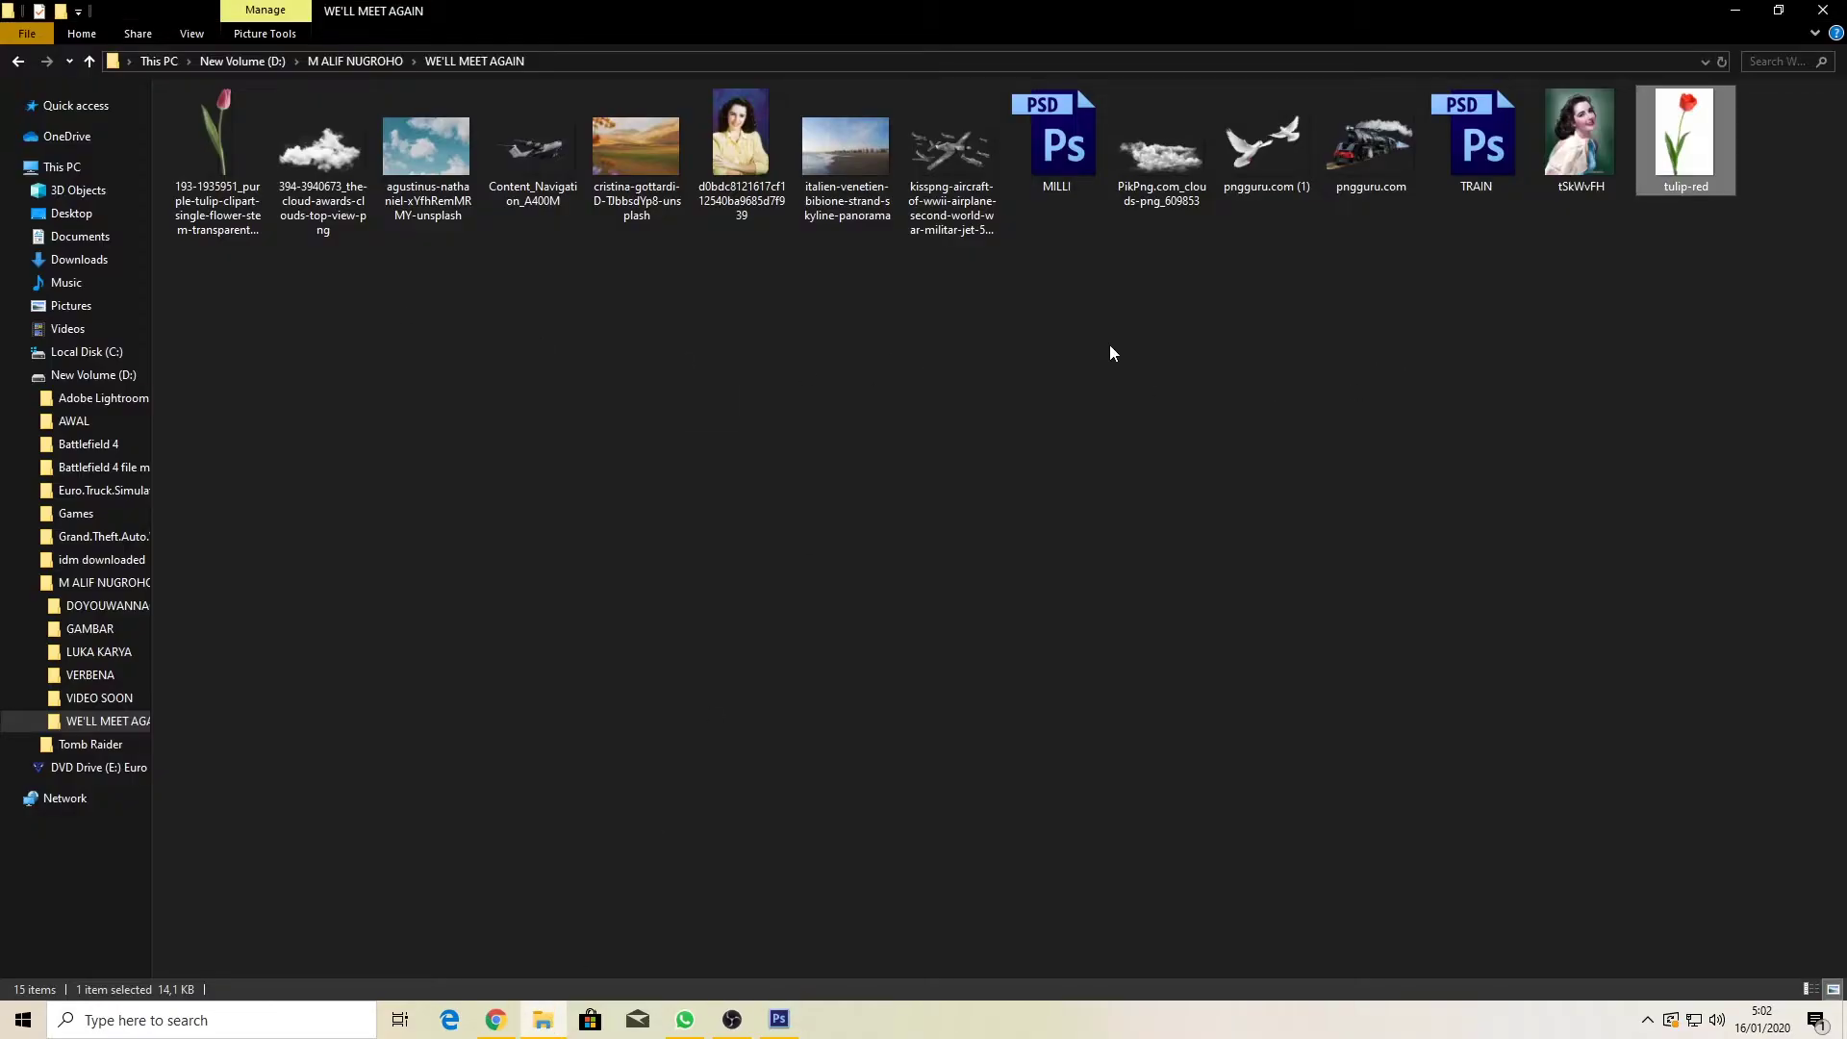
pyautogui.moveTo(321, 152); pyautogui.dragTo(1012, 787)
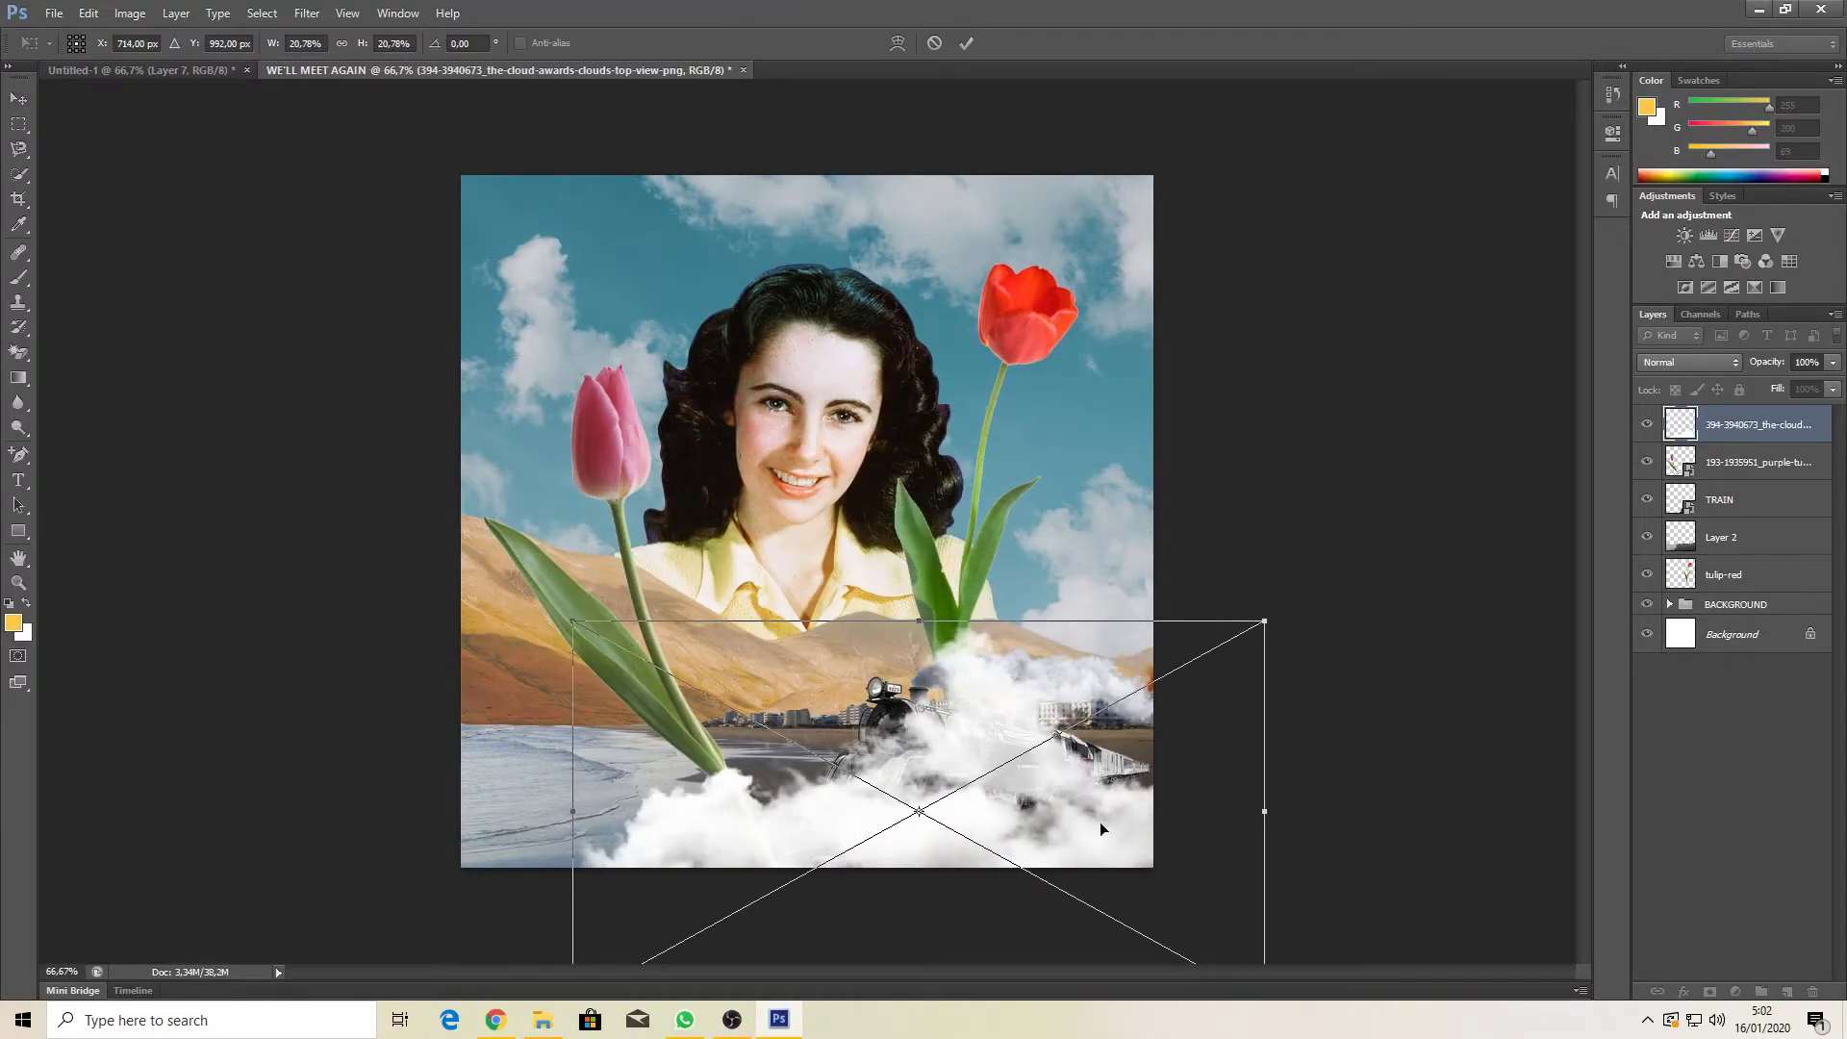
pyautogui.hotkey('ctrl', 'z')
pyautogui.moveTo(1230, 879); pyautogui.dragTo(1168, 826)
pyautogui.press('Return')
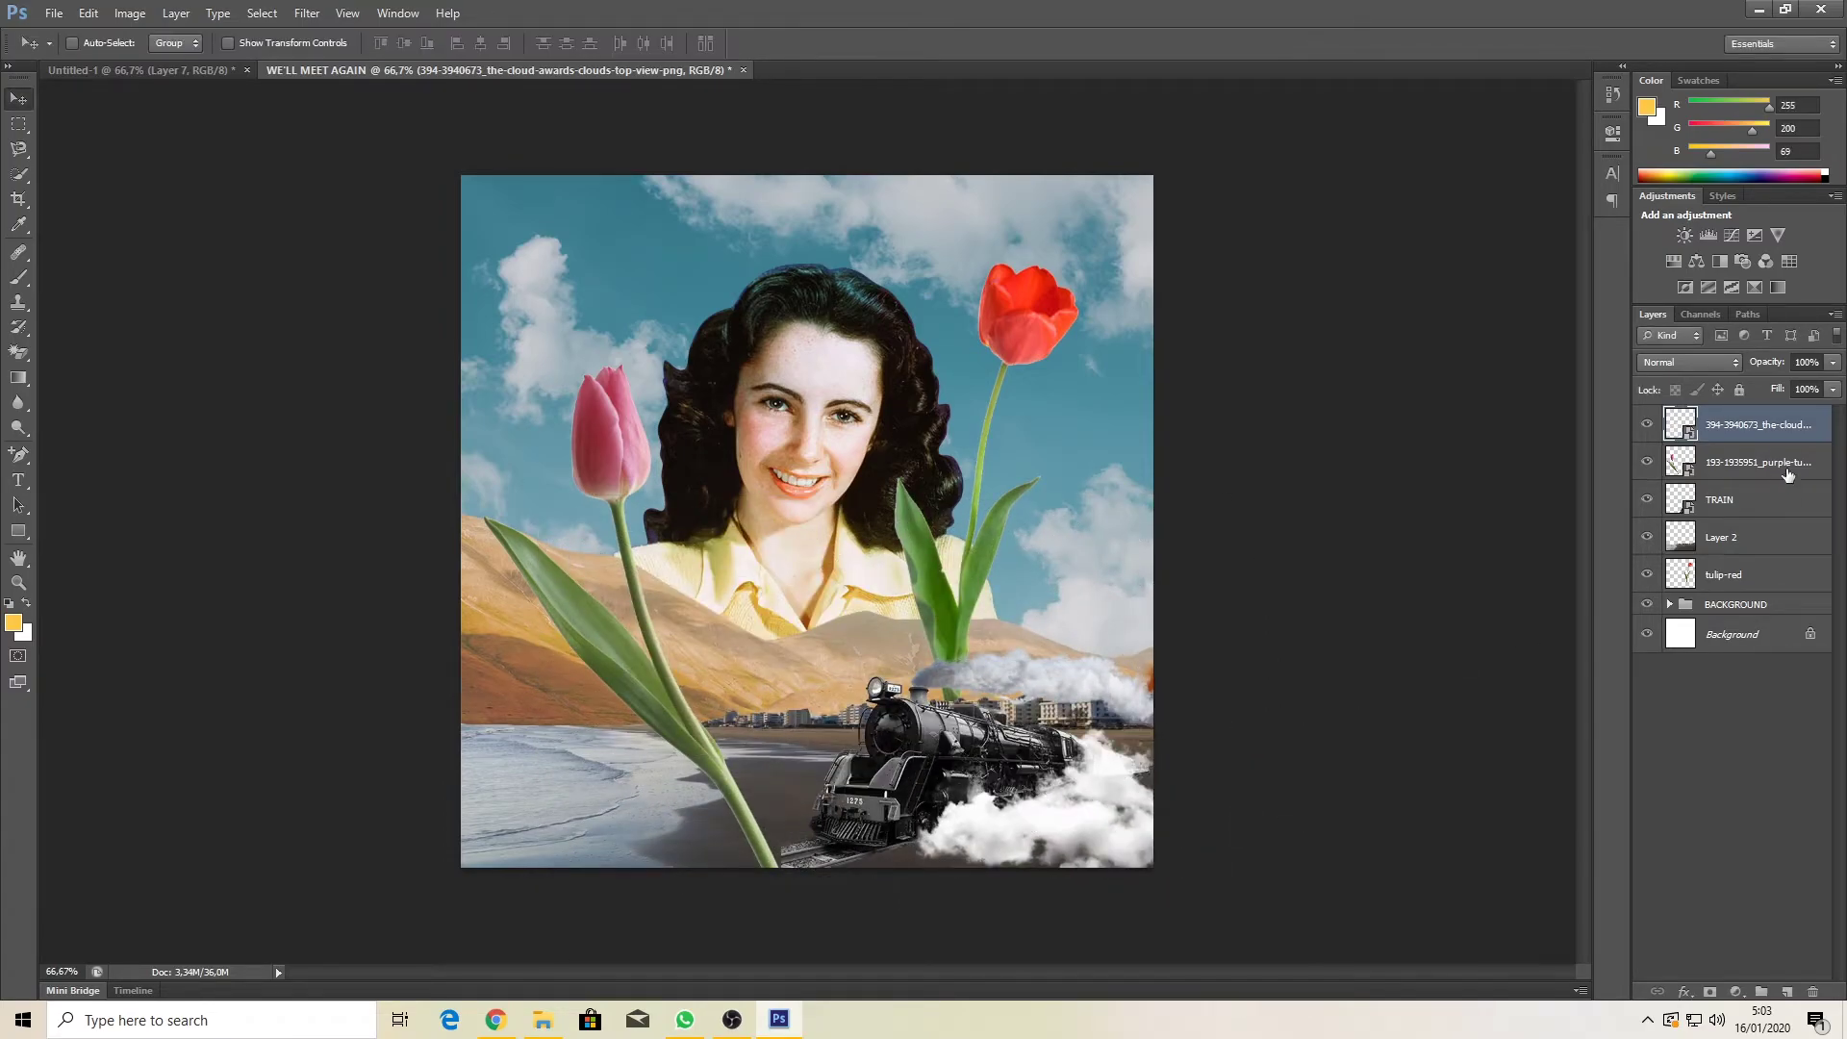
# Step: Duplicate the cloud layer, put the copy beneath TRAIN, and shift it left so it billows around the front of the train
pyautogui.hotkey('ctrl', 'j')
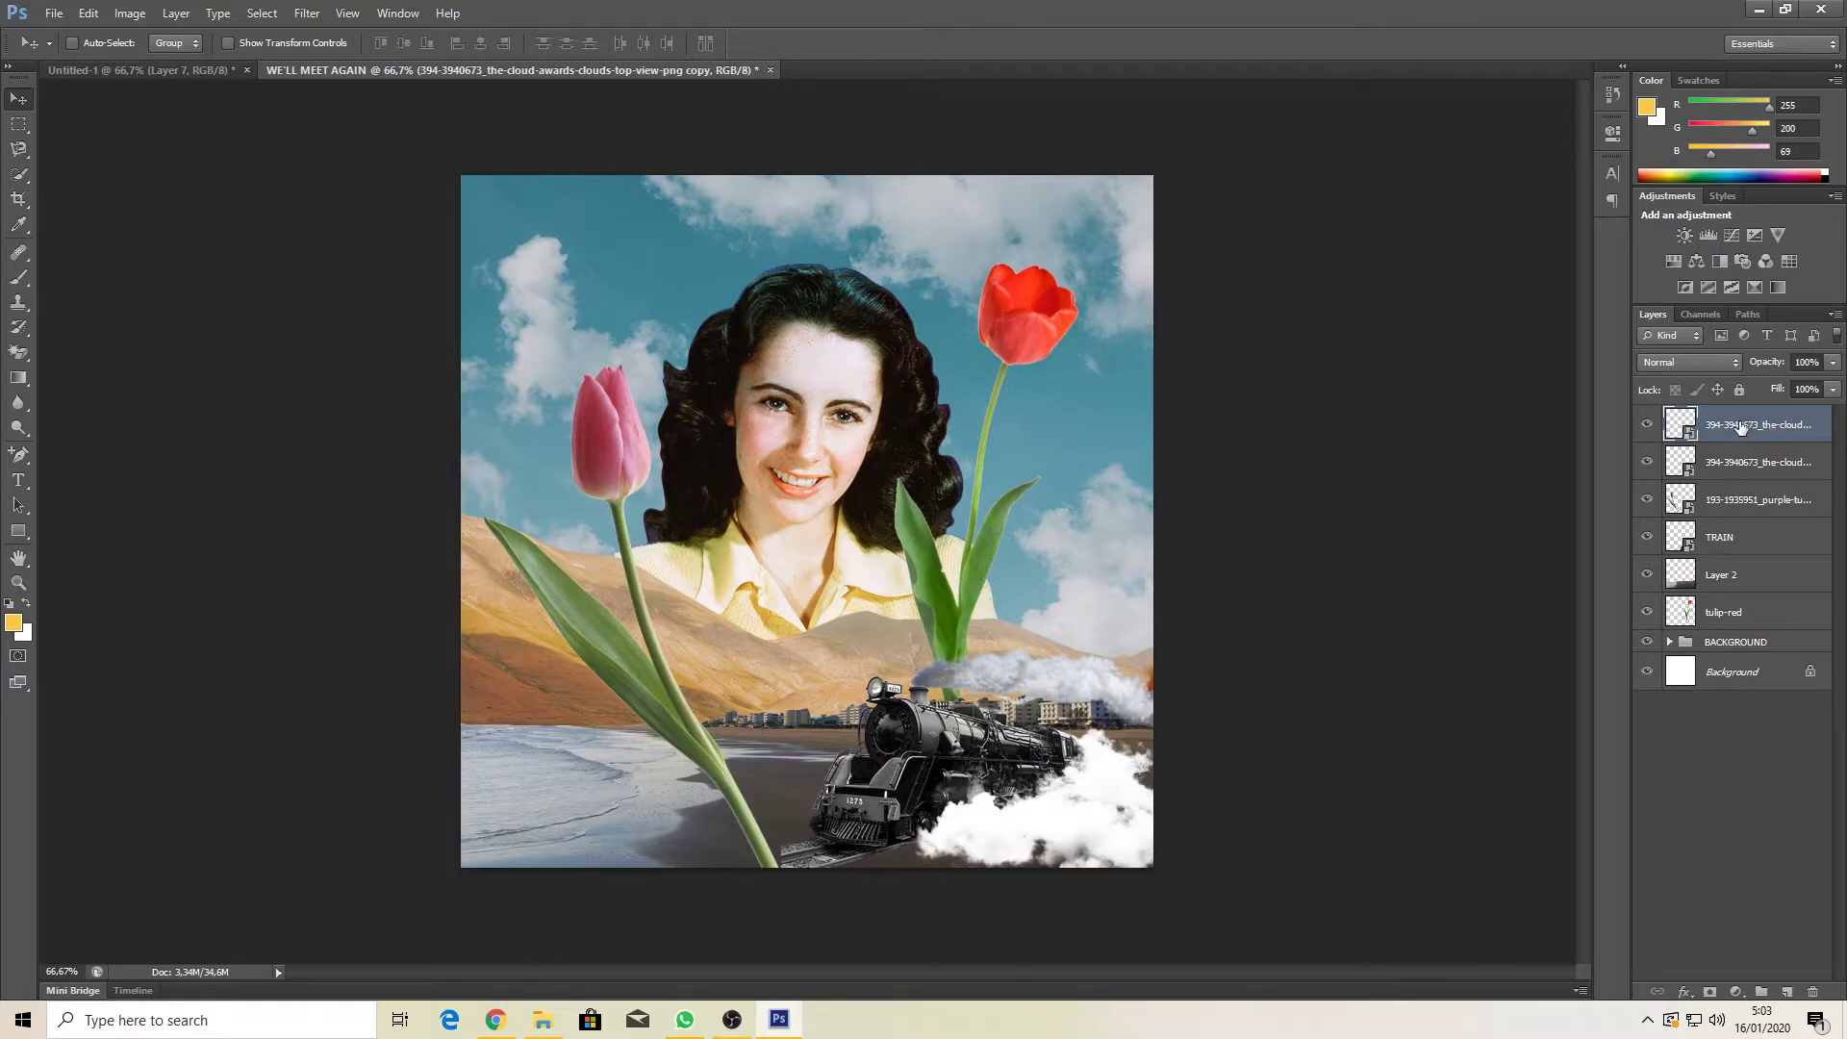
pyautogui.moveTo(1734, 444); pyautogui.dragTo(1746, 555)
pyautogui.moveTo(987, 742); pyautogui.dragTo(876, 752)
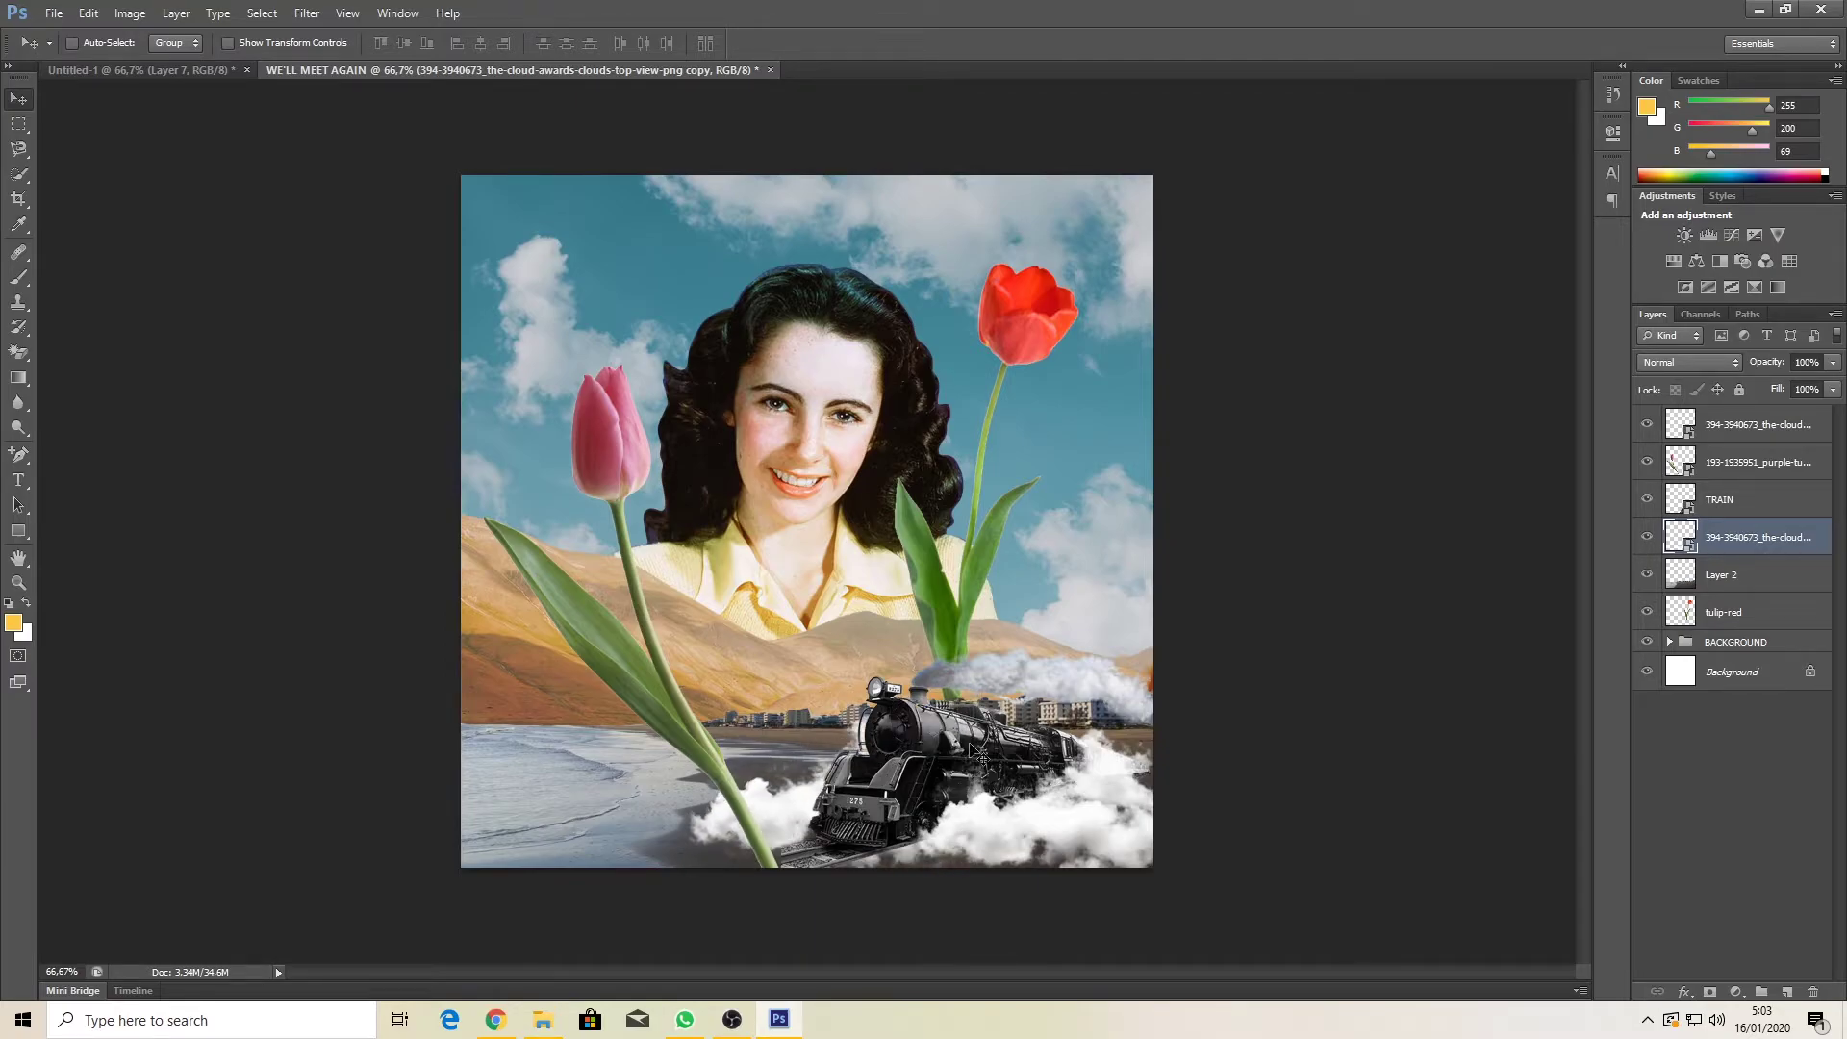
# Step: Reorder the purple tulip layer to sit directly beneath the TRAIN layer
pyautogui.click(1751, 575)
pyautogui.click(1724, 615)
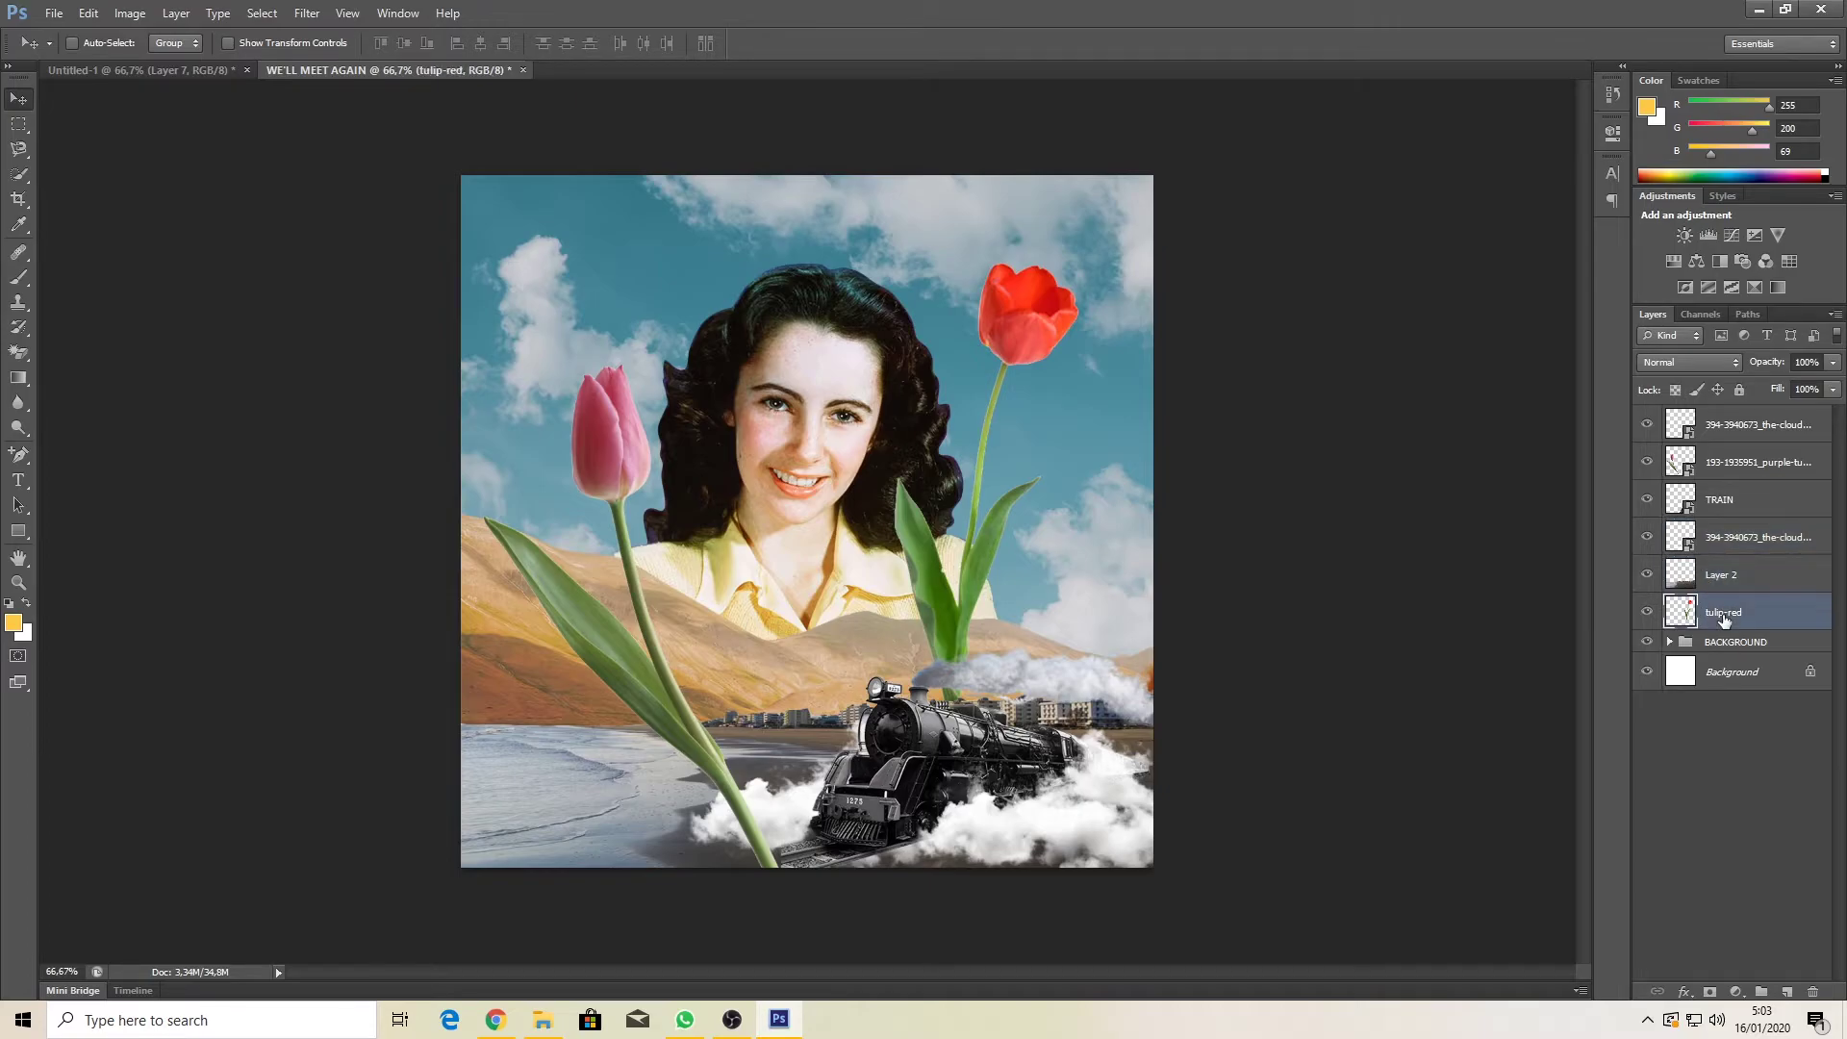
pyautogui.click(1717, 467)
pyautogui.moveTo(1690, 465); pyautogui.dragTo(1674, 503)
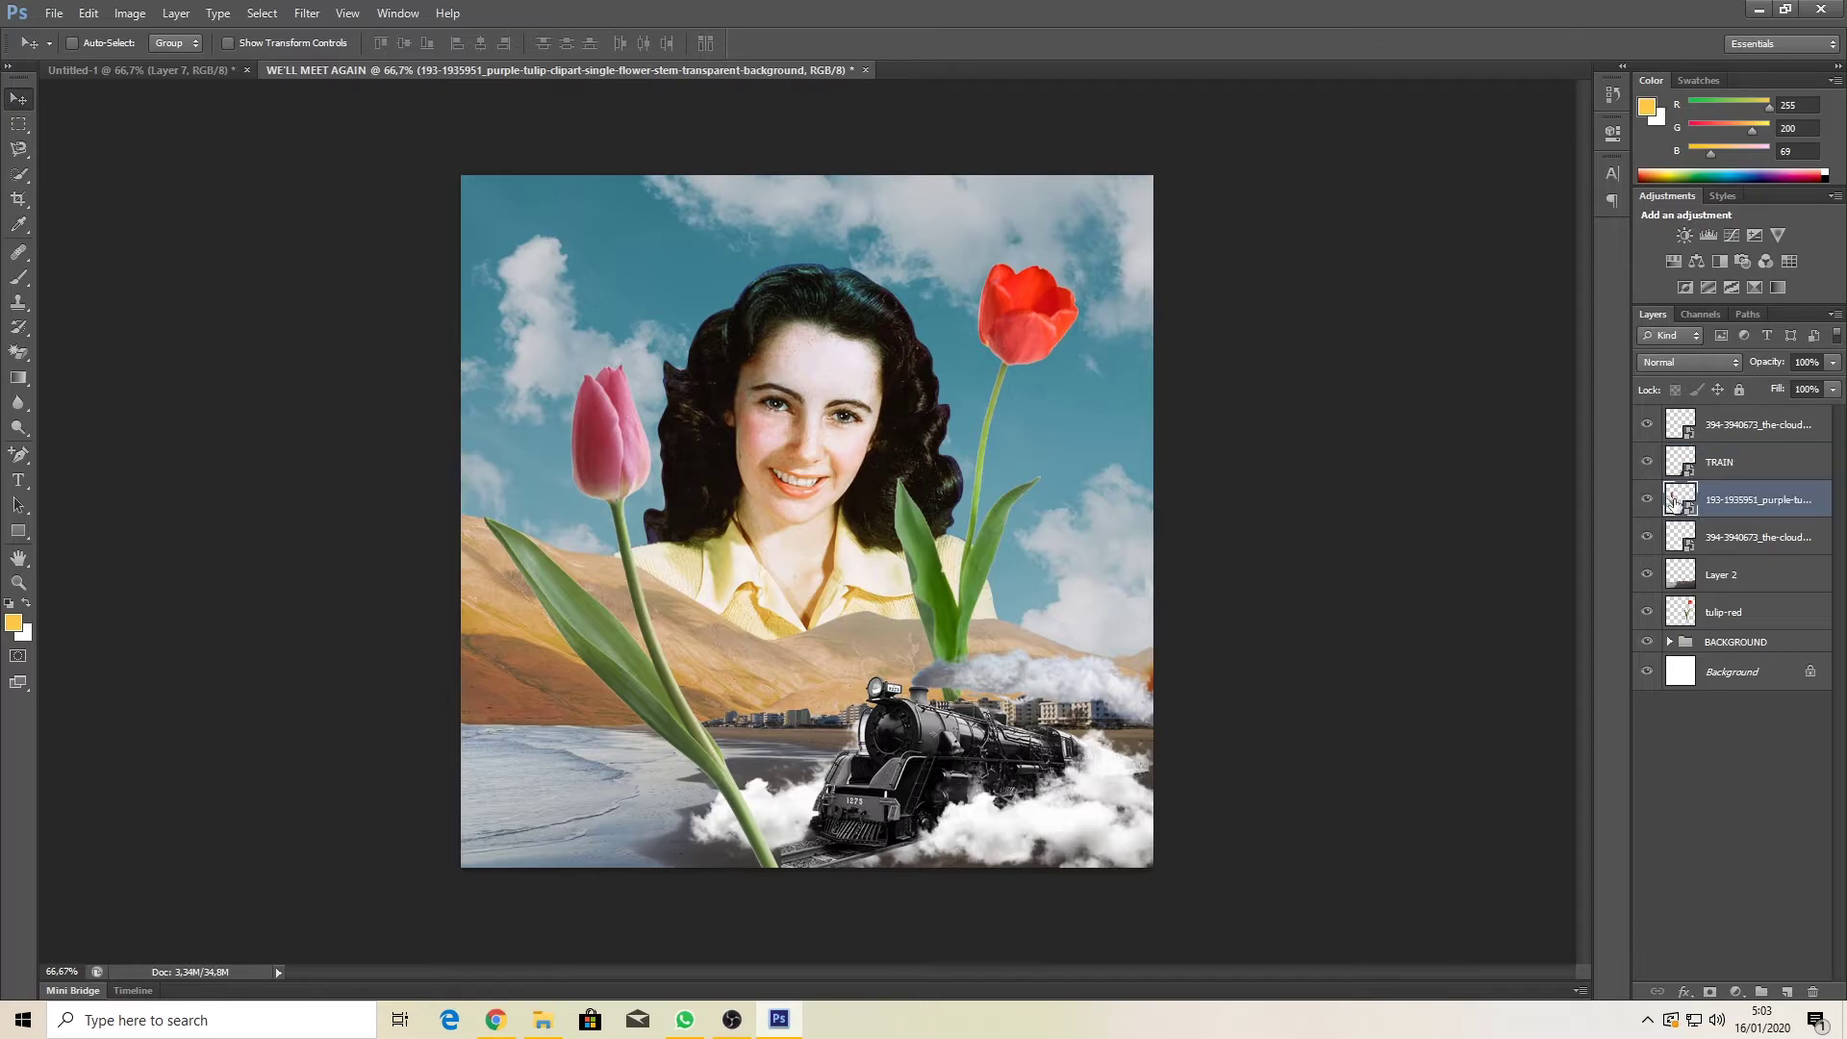
# Step: Adjust the train's position slightly, undoing a misplaced move, and nudge the purple tulip a little toward the woman
pyautogui.click(1718, 463)
pyautogui.moveTo(1014, 748); pyautogui.dragTo(996, 752)
pyautogui.hotkey('ctrl', 'z')
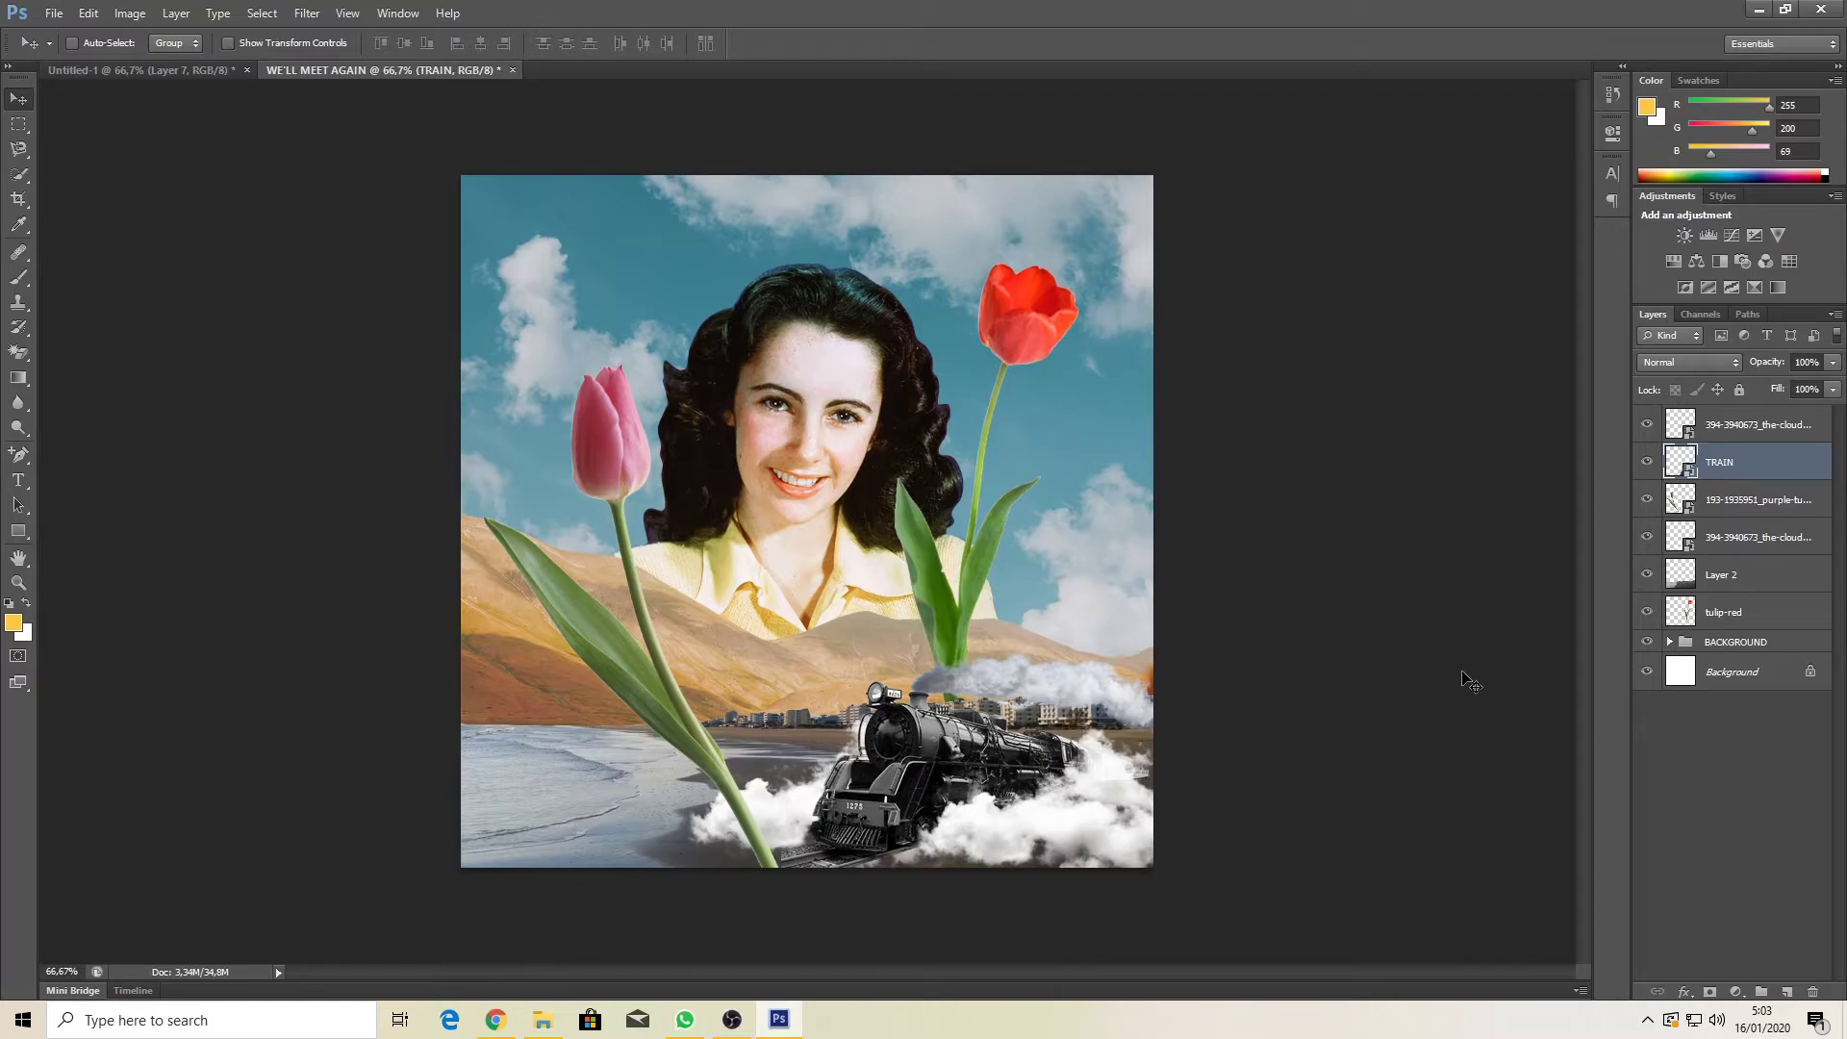
pyautogui.click(1739, 502)
pyautogui.moveTo(686, 661); pyautogui.dragTo(695, 658)
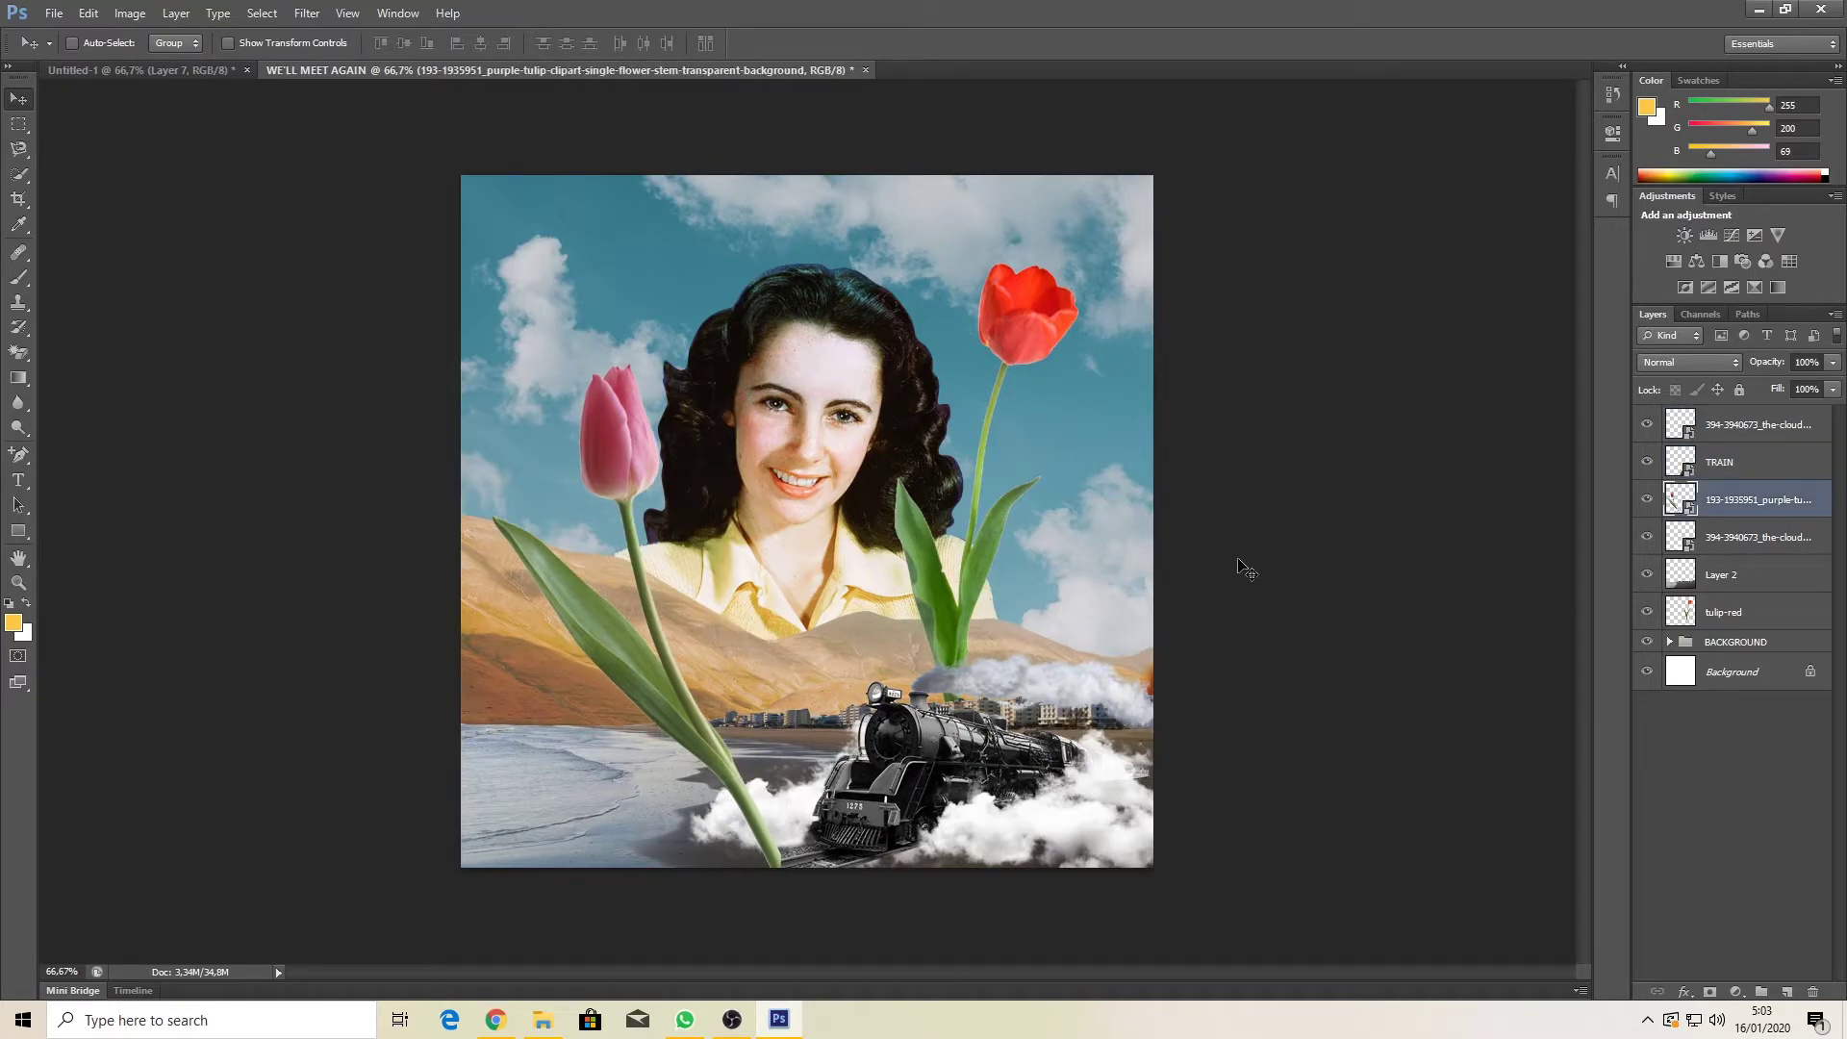
pyautogui.click(1746, 641)
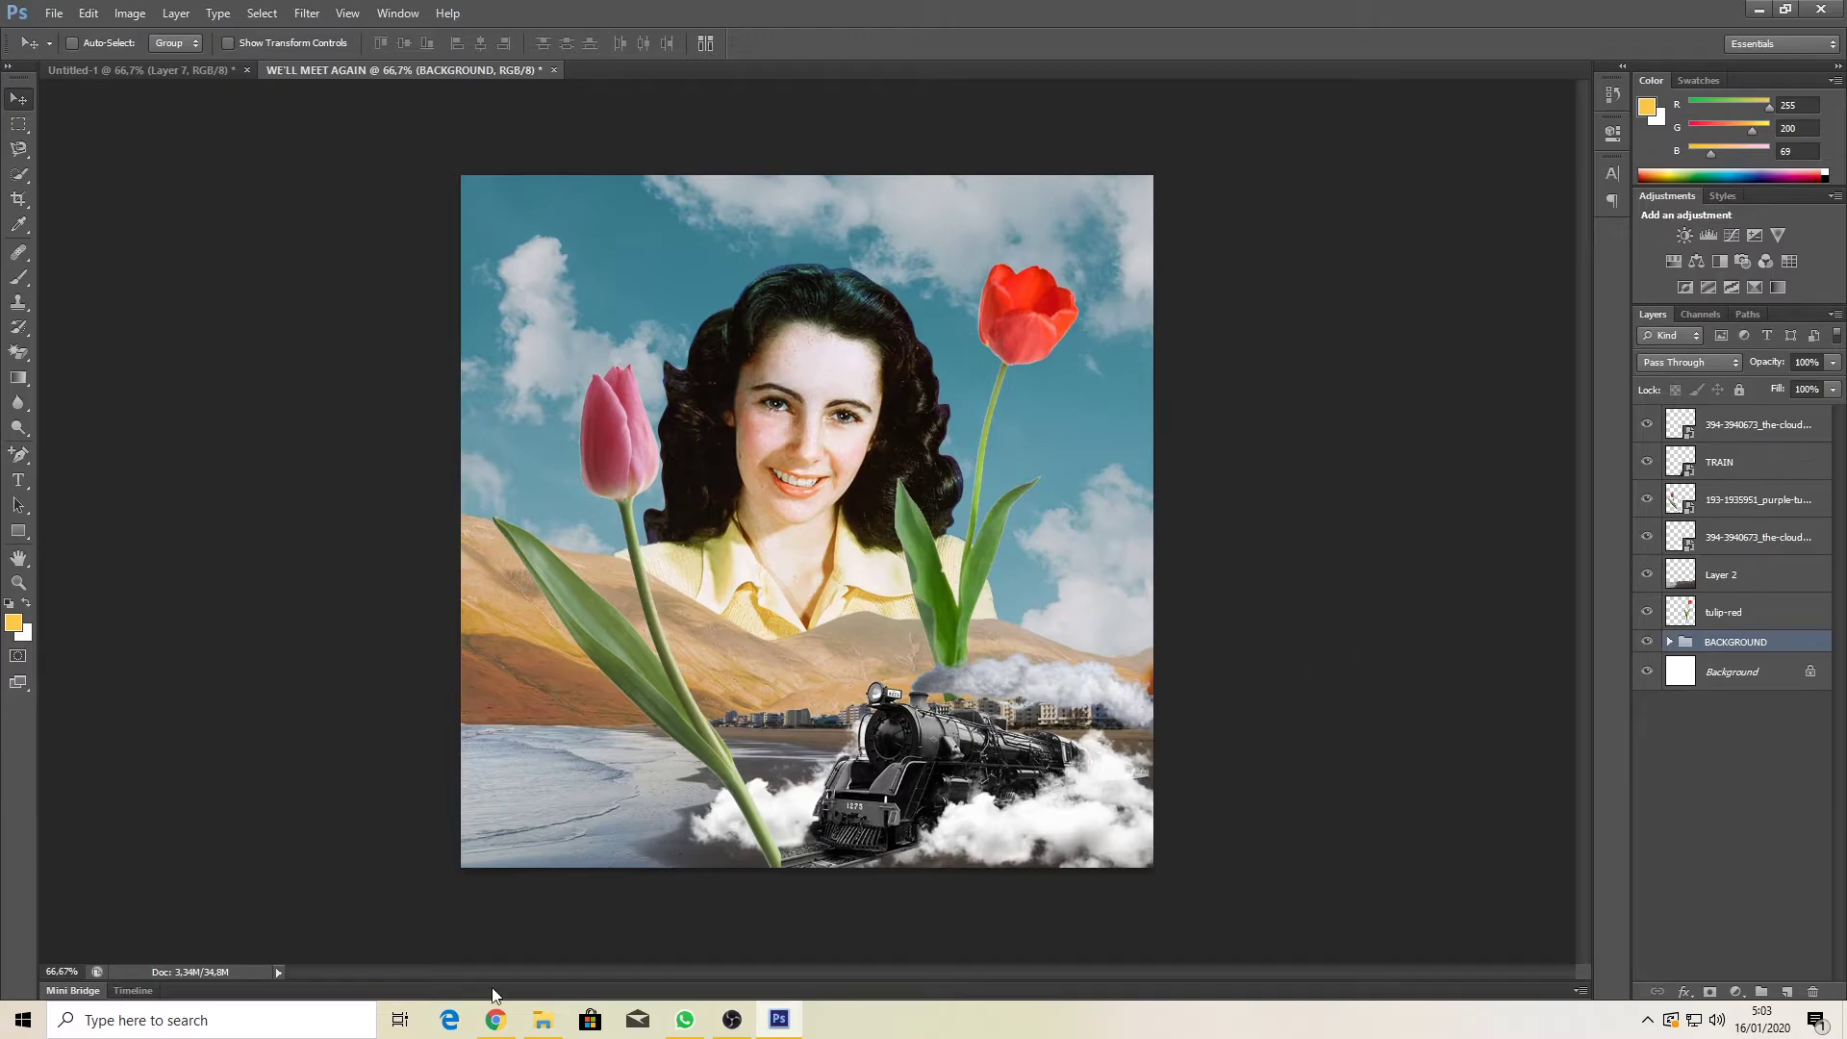
pyautogui.click(542, 1020)
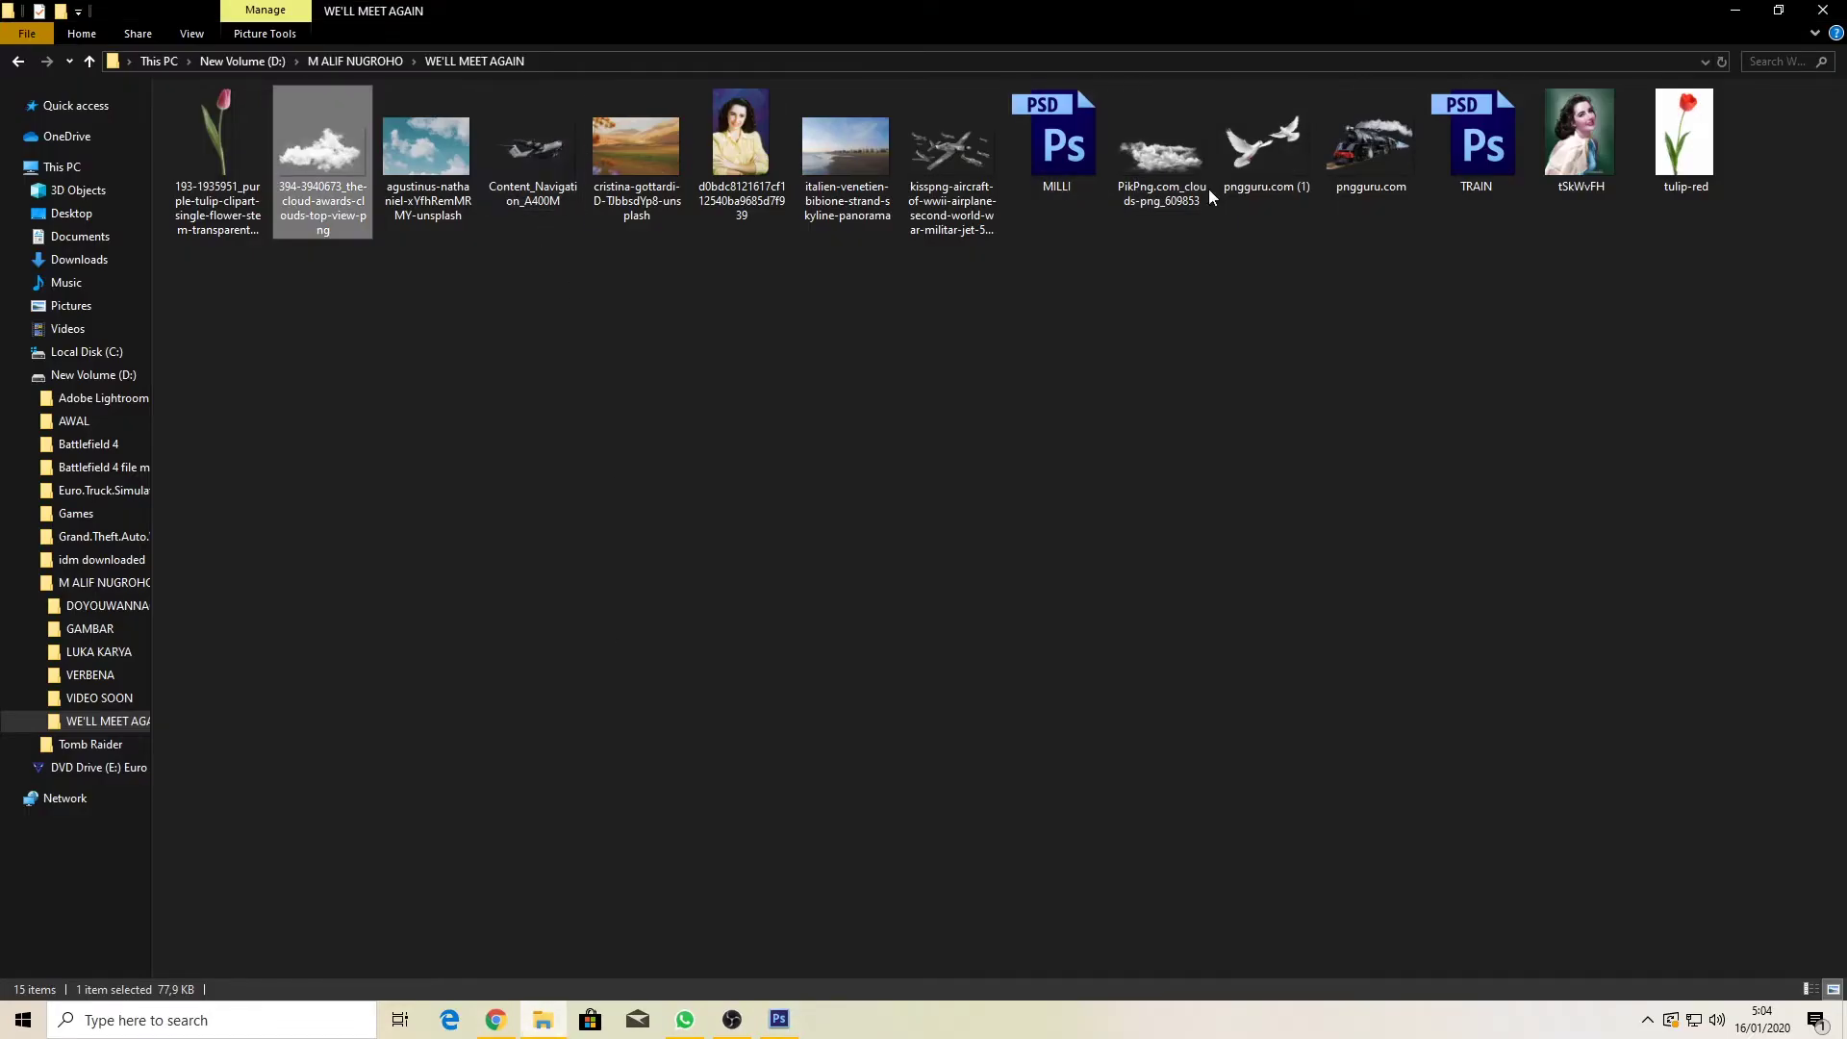
pyautogui.click(1734, 10)
# Step: Create a layer group named elemen and put the six layers from the top cloud down to tulip-red inside it
pyautogui.click(1760, 431)
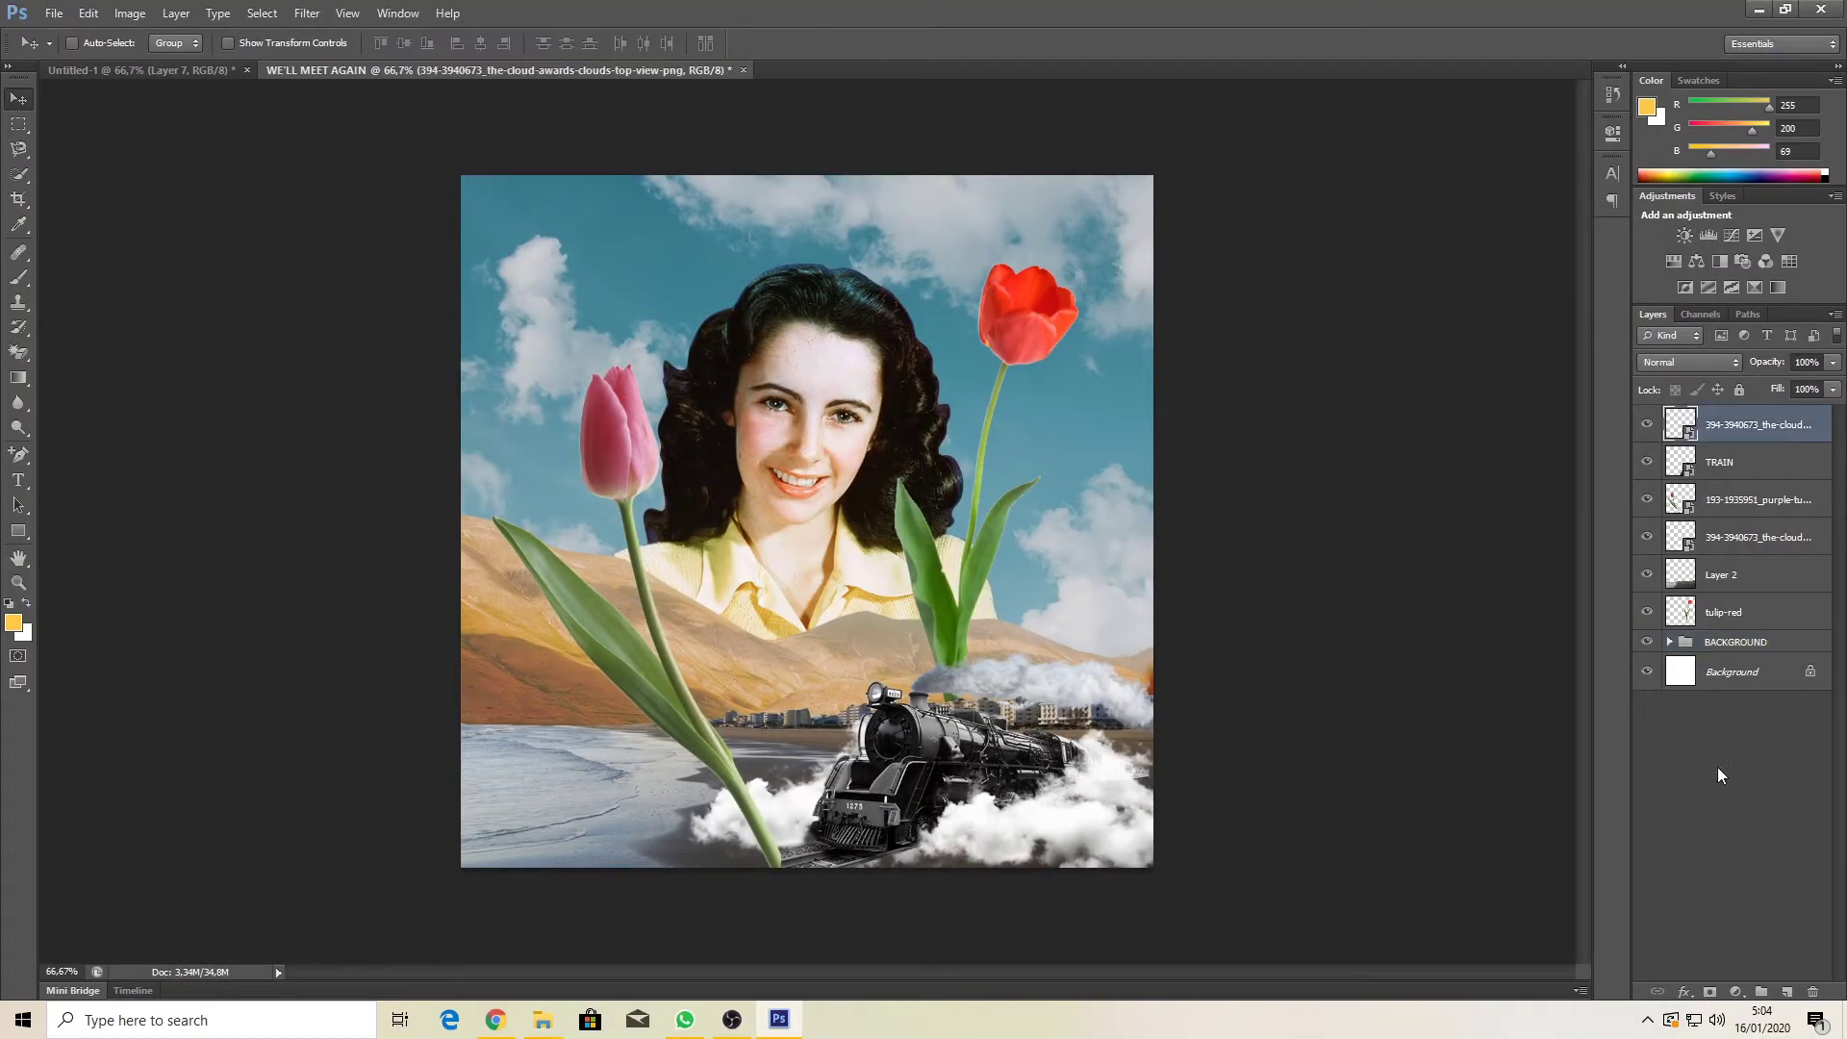
pyautogui.click(1762, 992)
pyautogui.doubleClick(1723, 418)
pyautogui.write('elemen')
pyautogui.press('Return')
pyautogui.click(1750, 449)
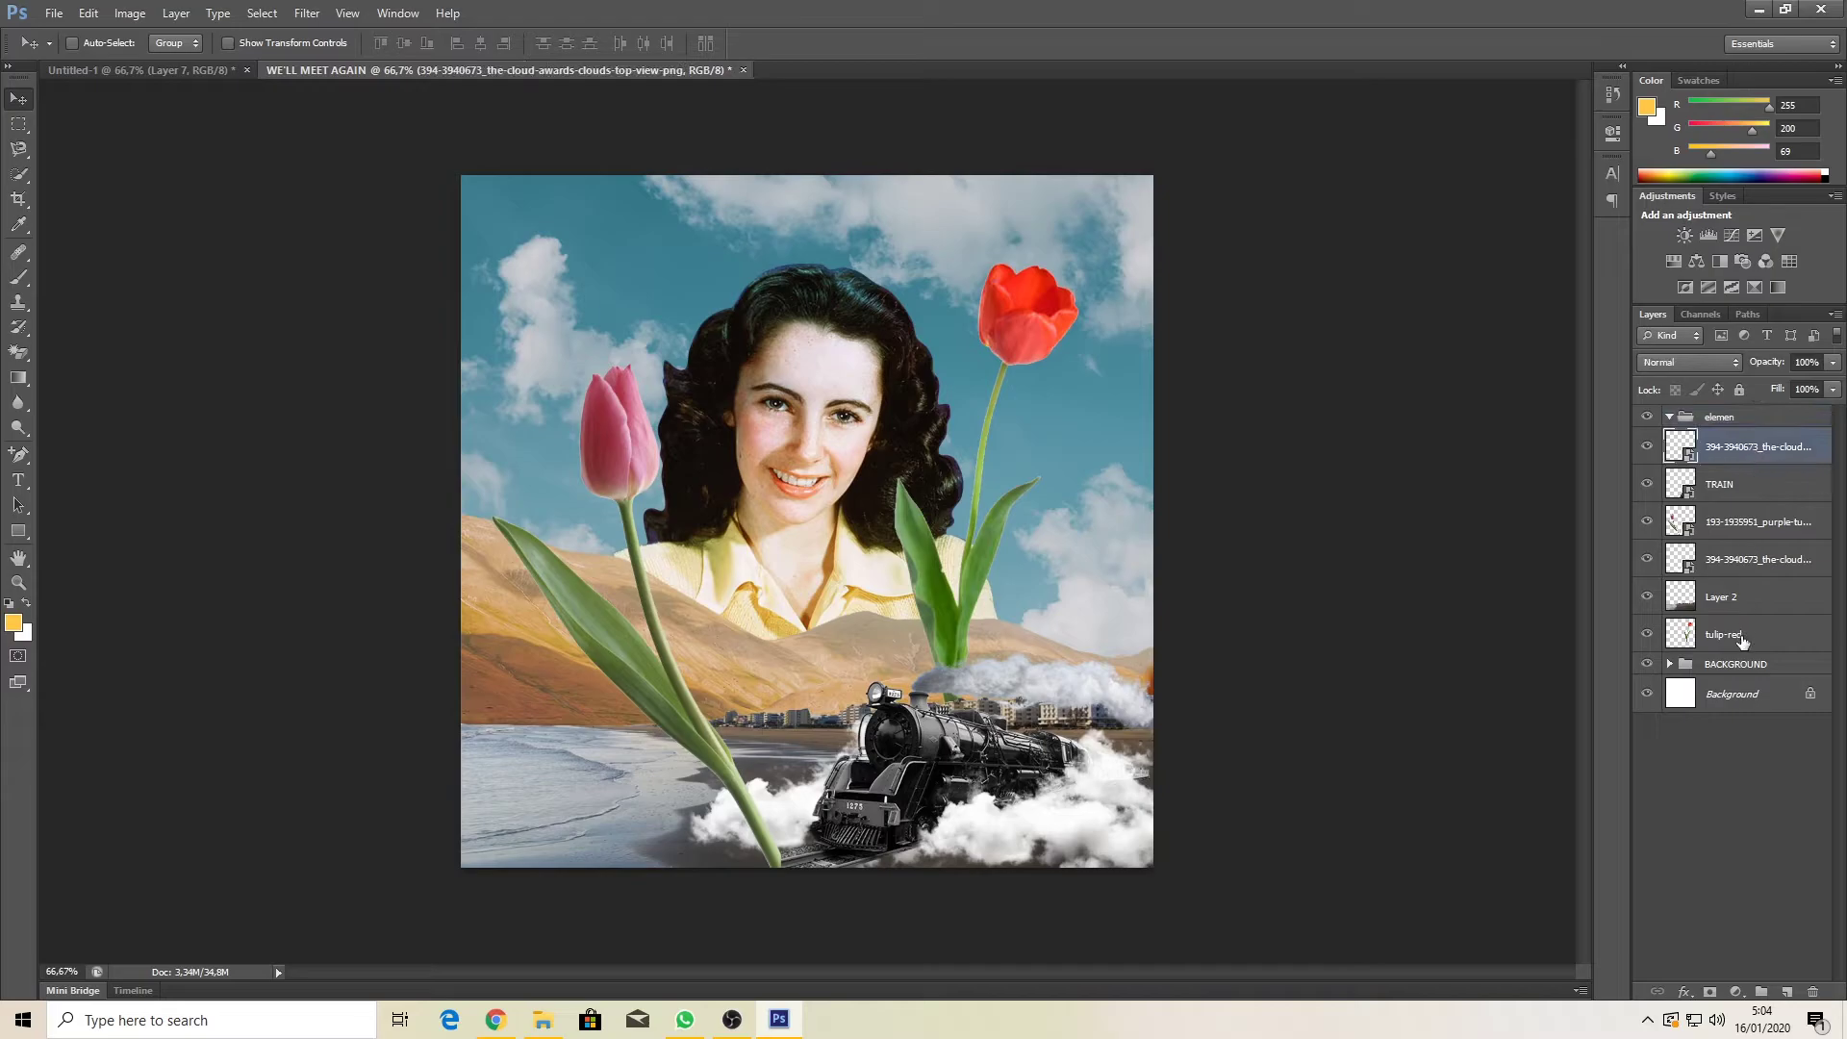
pyautogui.keyDown('shift'); pyautogui.click(1743, 635); pyautogui.keyUp('shift')
pyautogui.moveTo(1743, 635); pyautogui.dragTo(1743, 421)
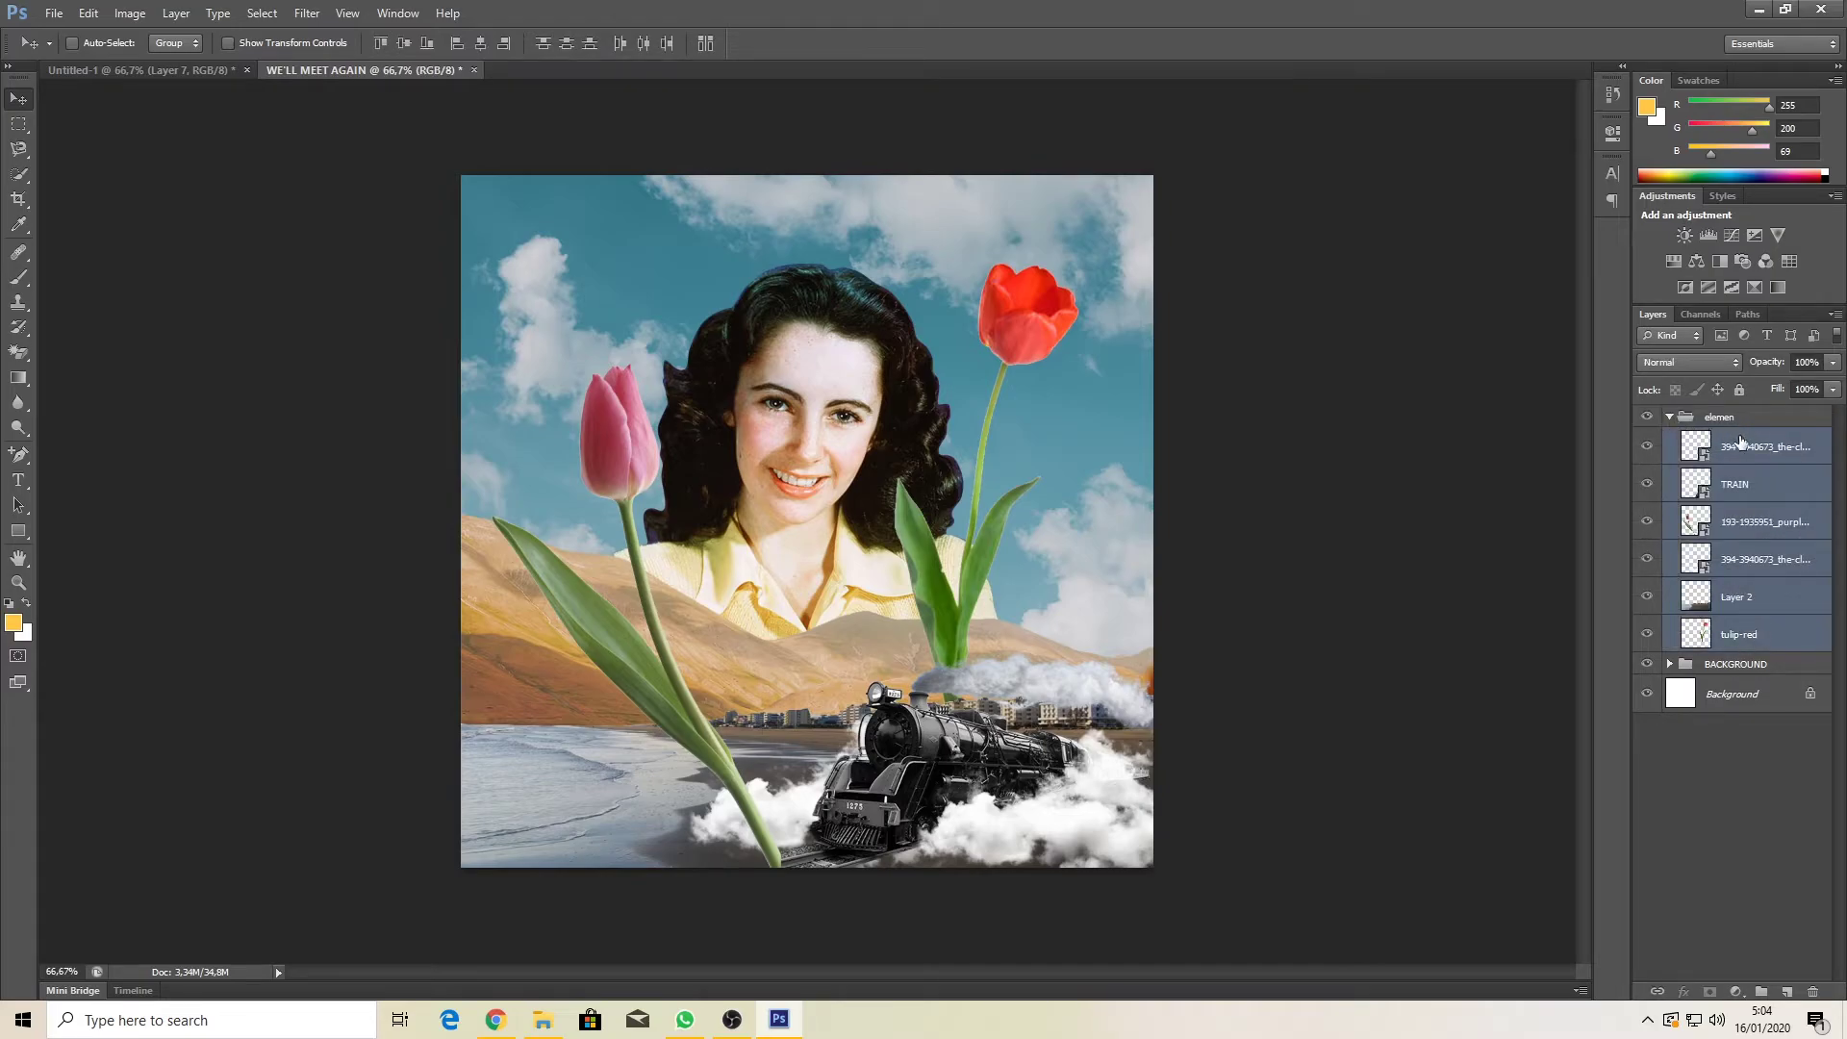
# Step: Add a new empty layer above the top cloud in the elemen group and activate the Brush tool
pyautogui.click(1741, 443)
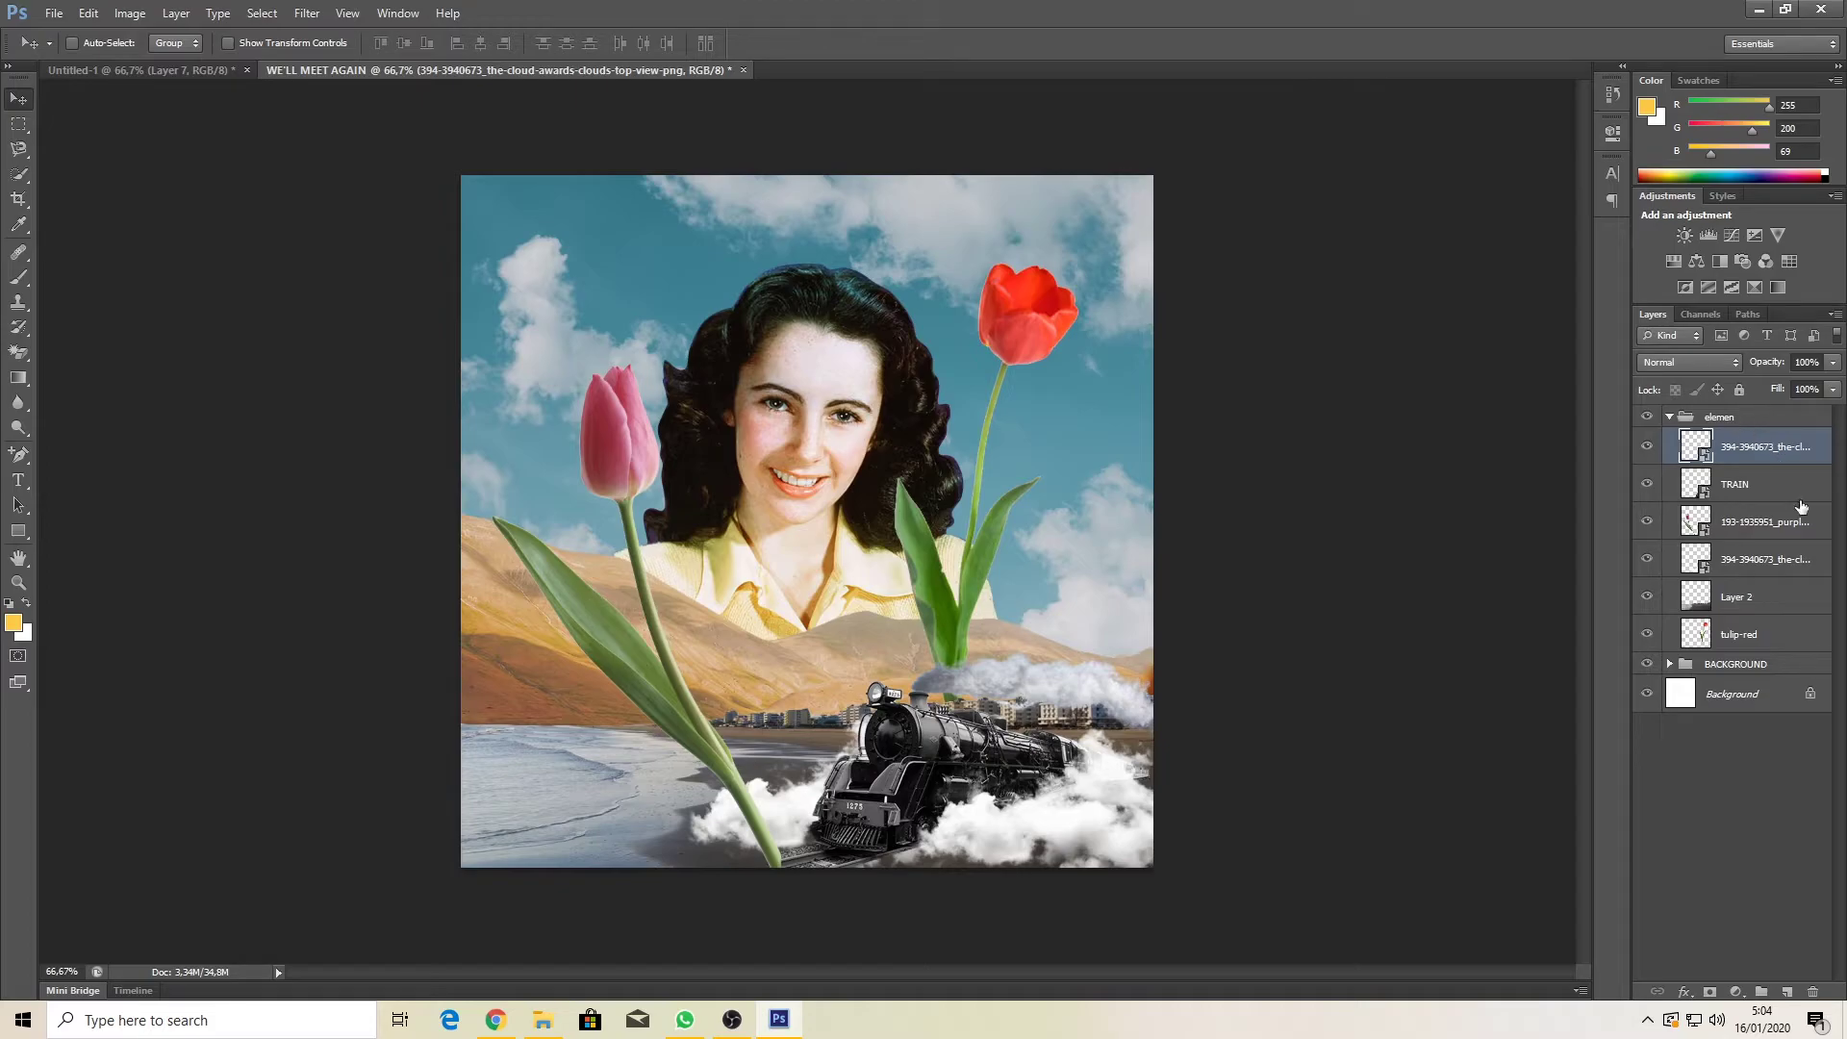
pyautogui.click(1786, 992)
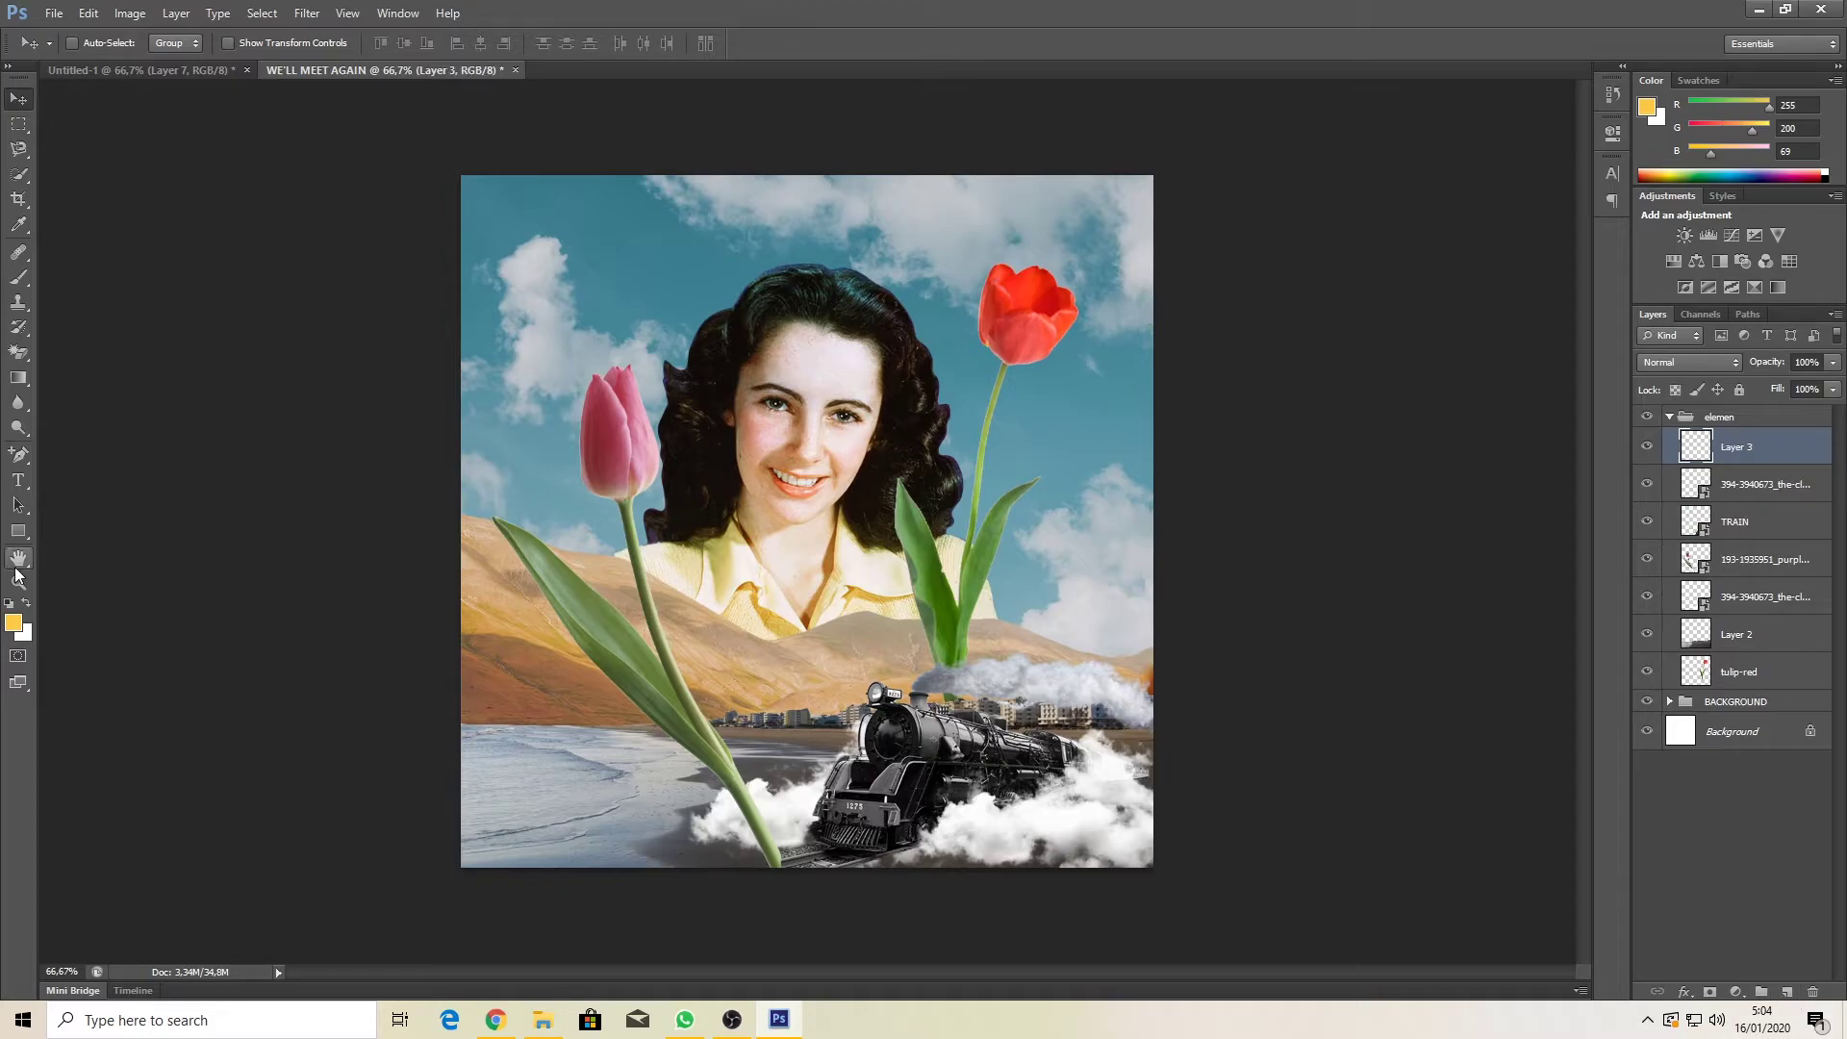
pyautogui.click(26, 281)
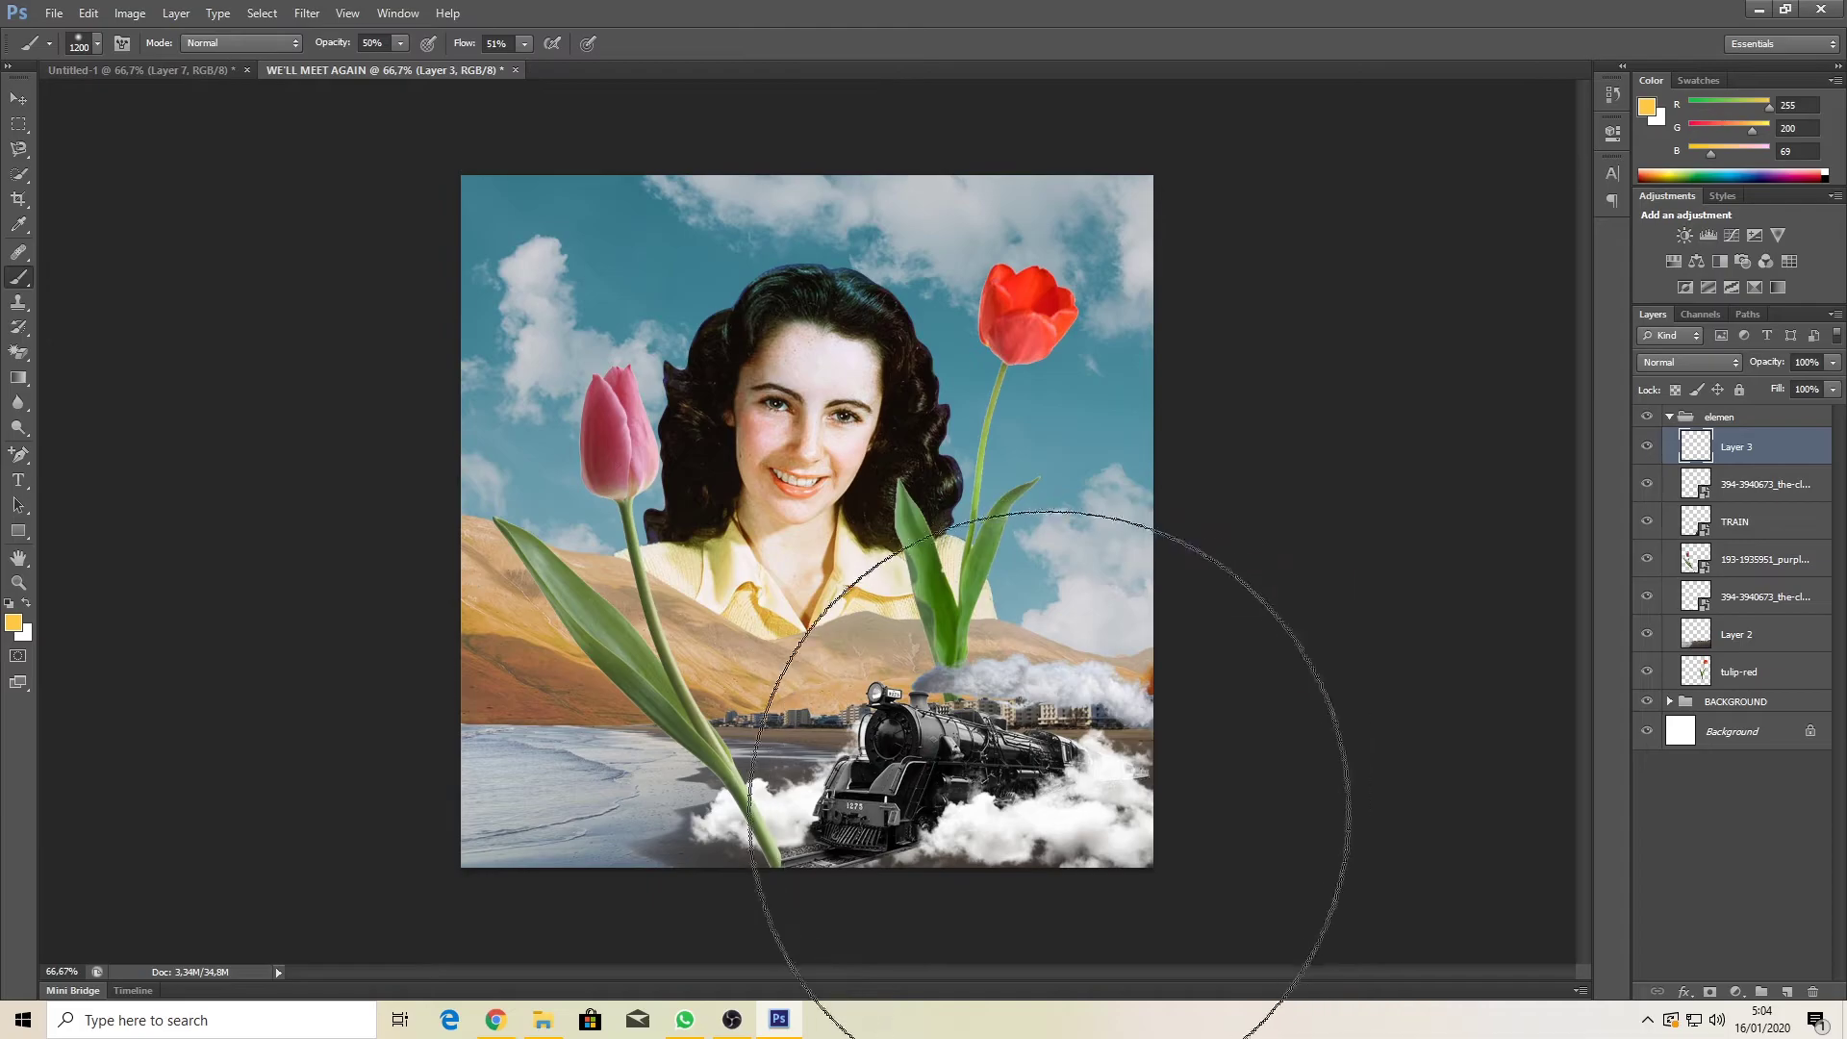
pyautogui.click(1030, 817)
pyautogui.hotkey('ctrl', 'z')
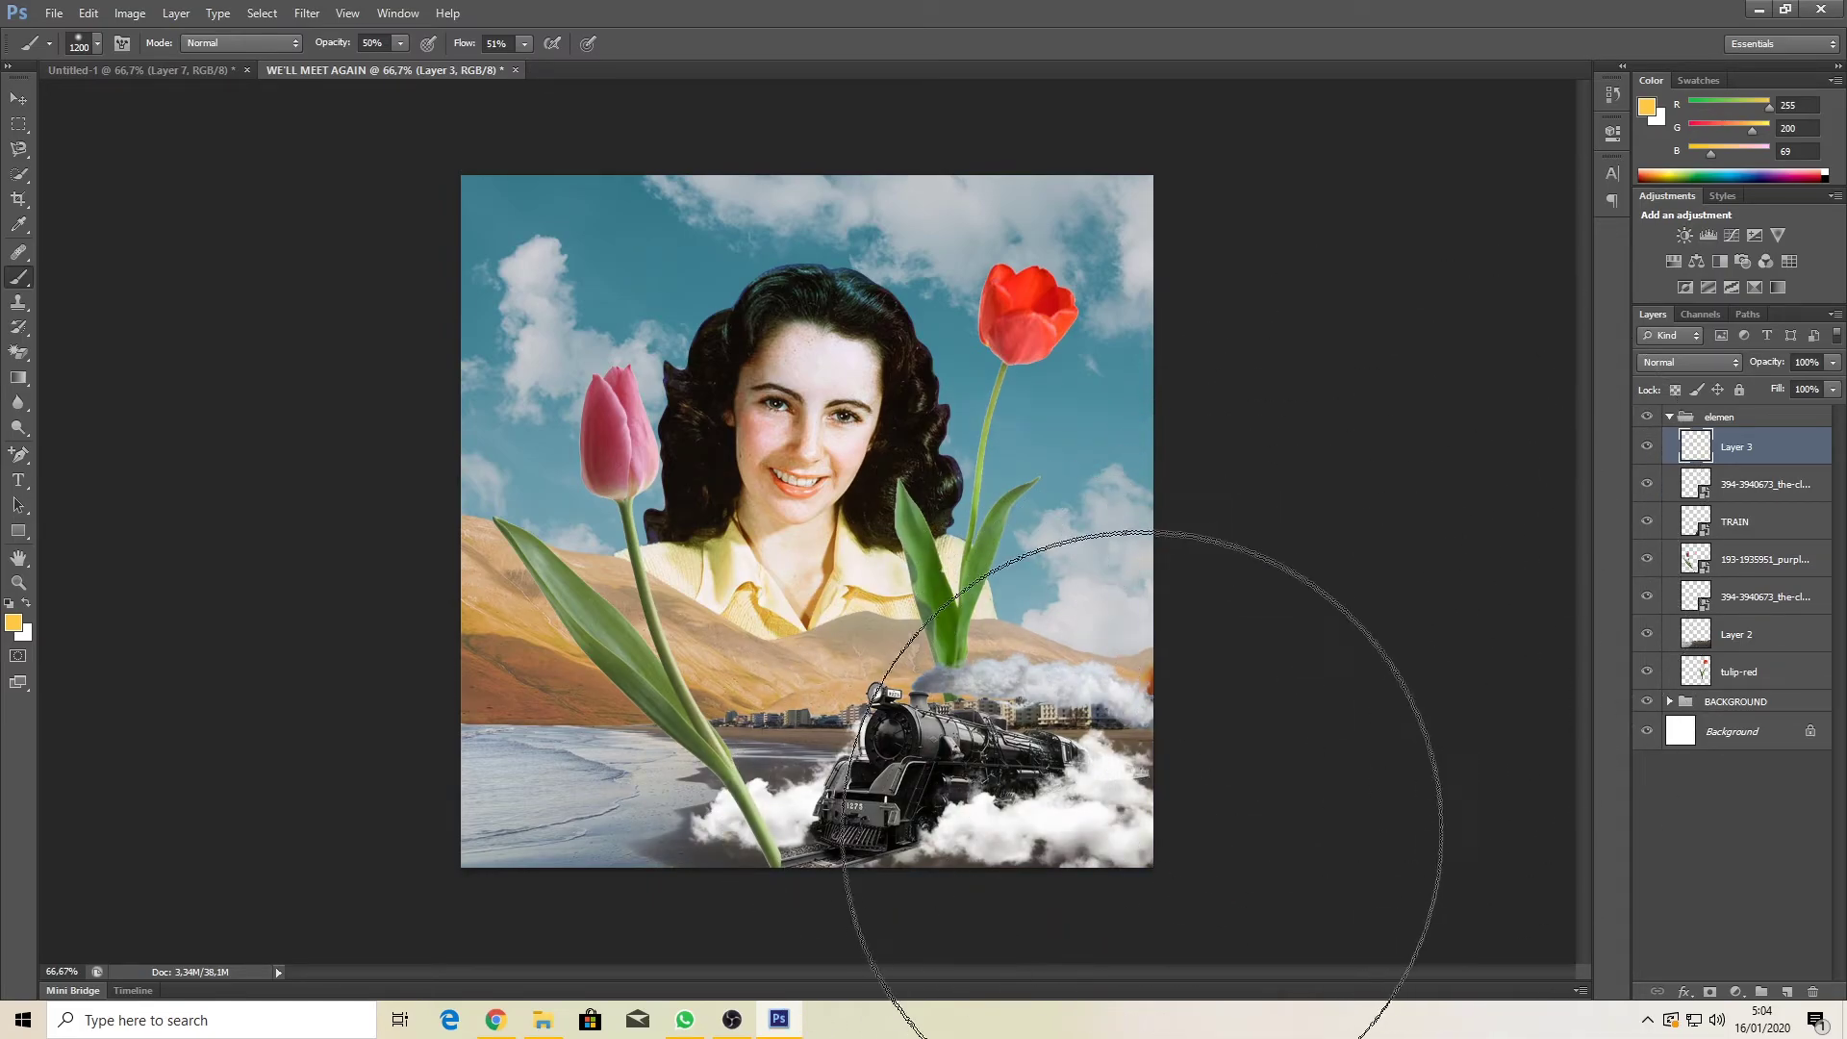
pyautogui.click(1102, 883)
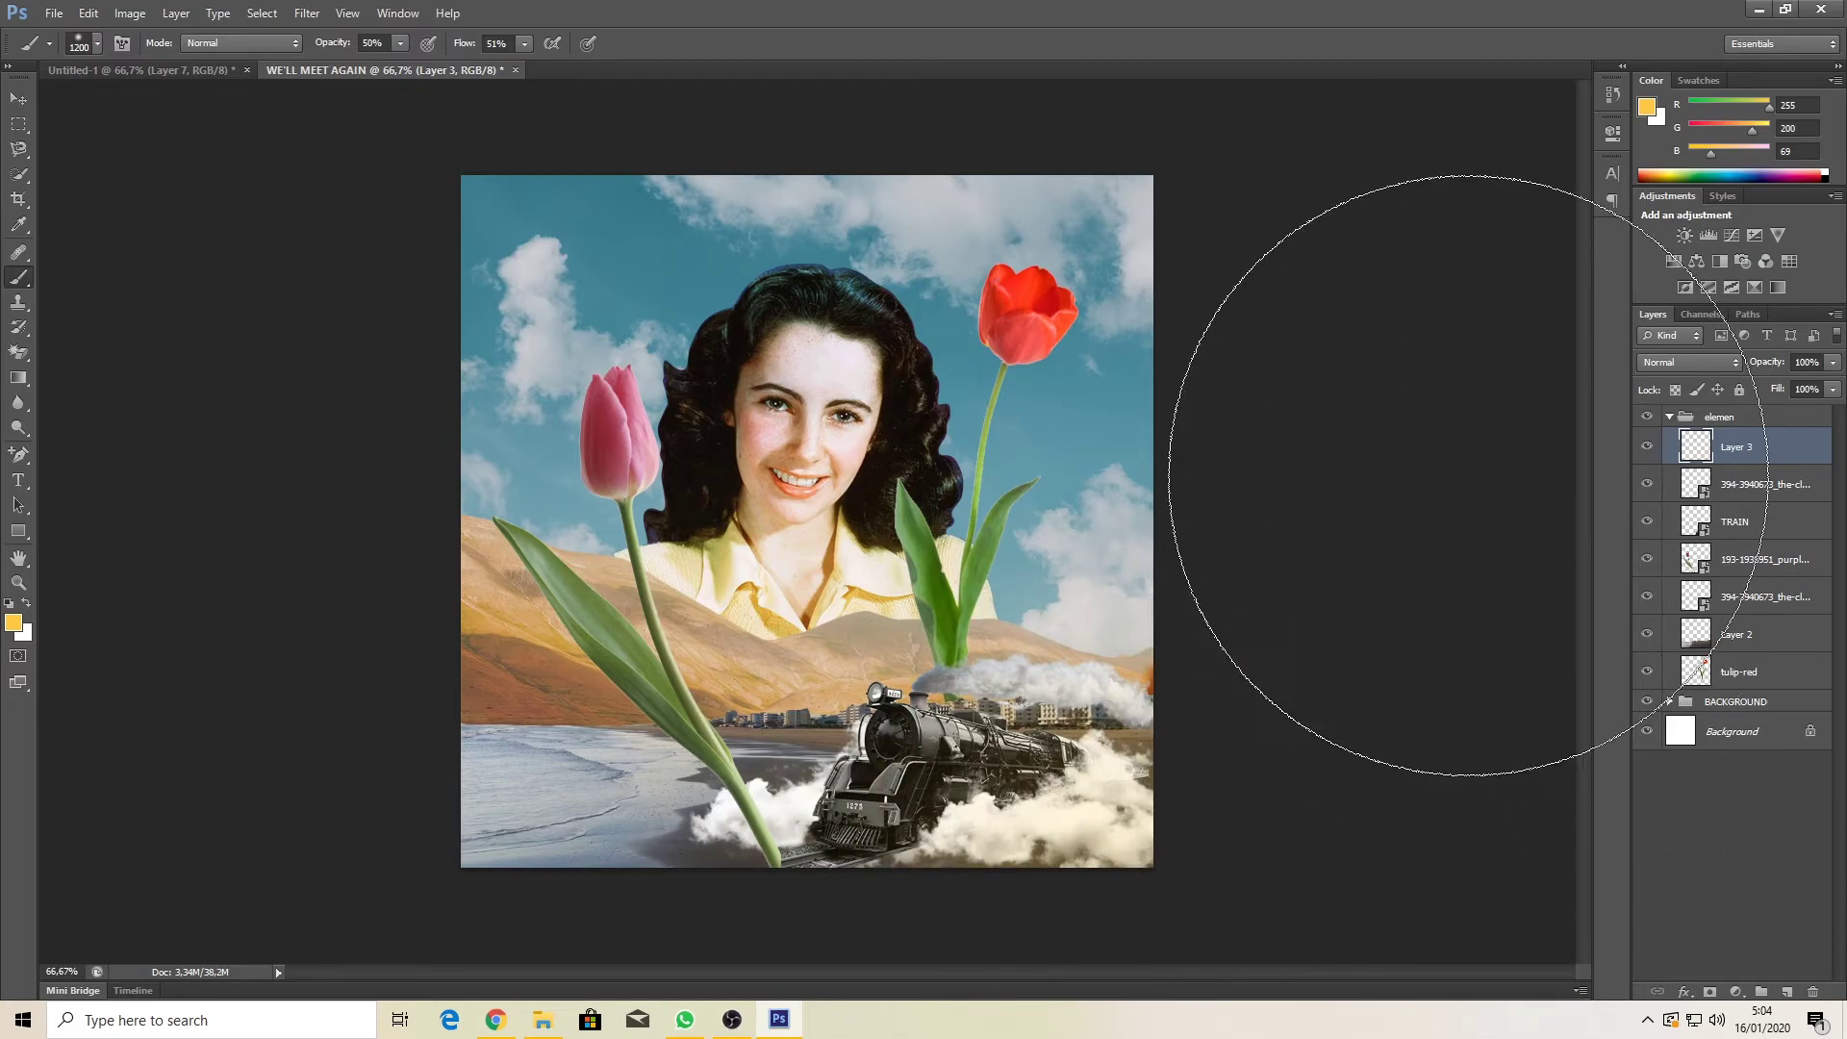
pyautogui.hotkey('ctrl', 'z')
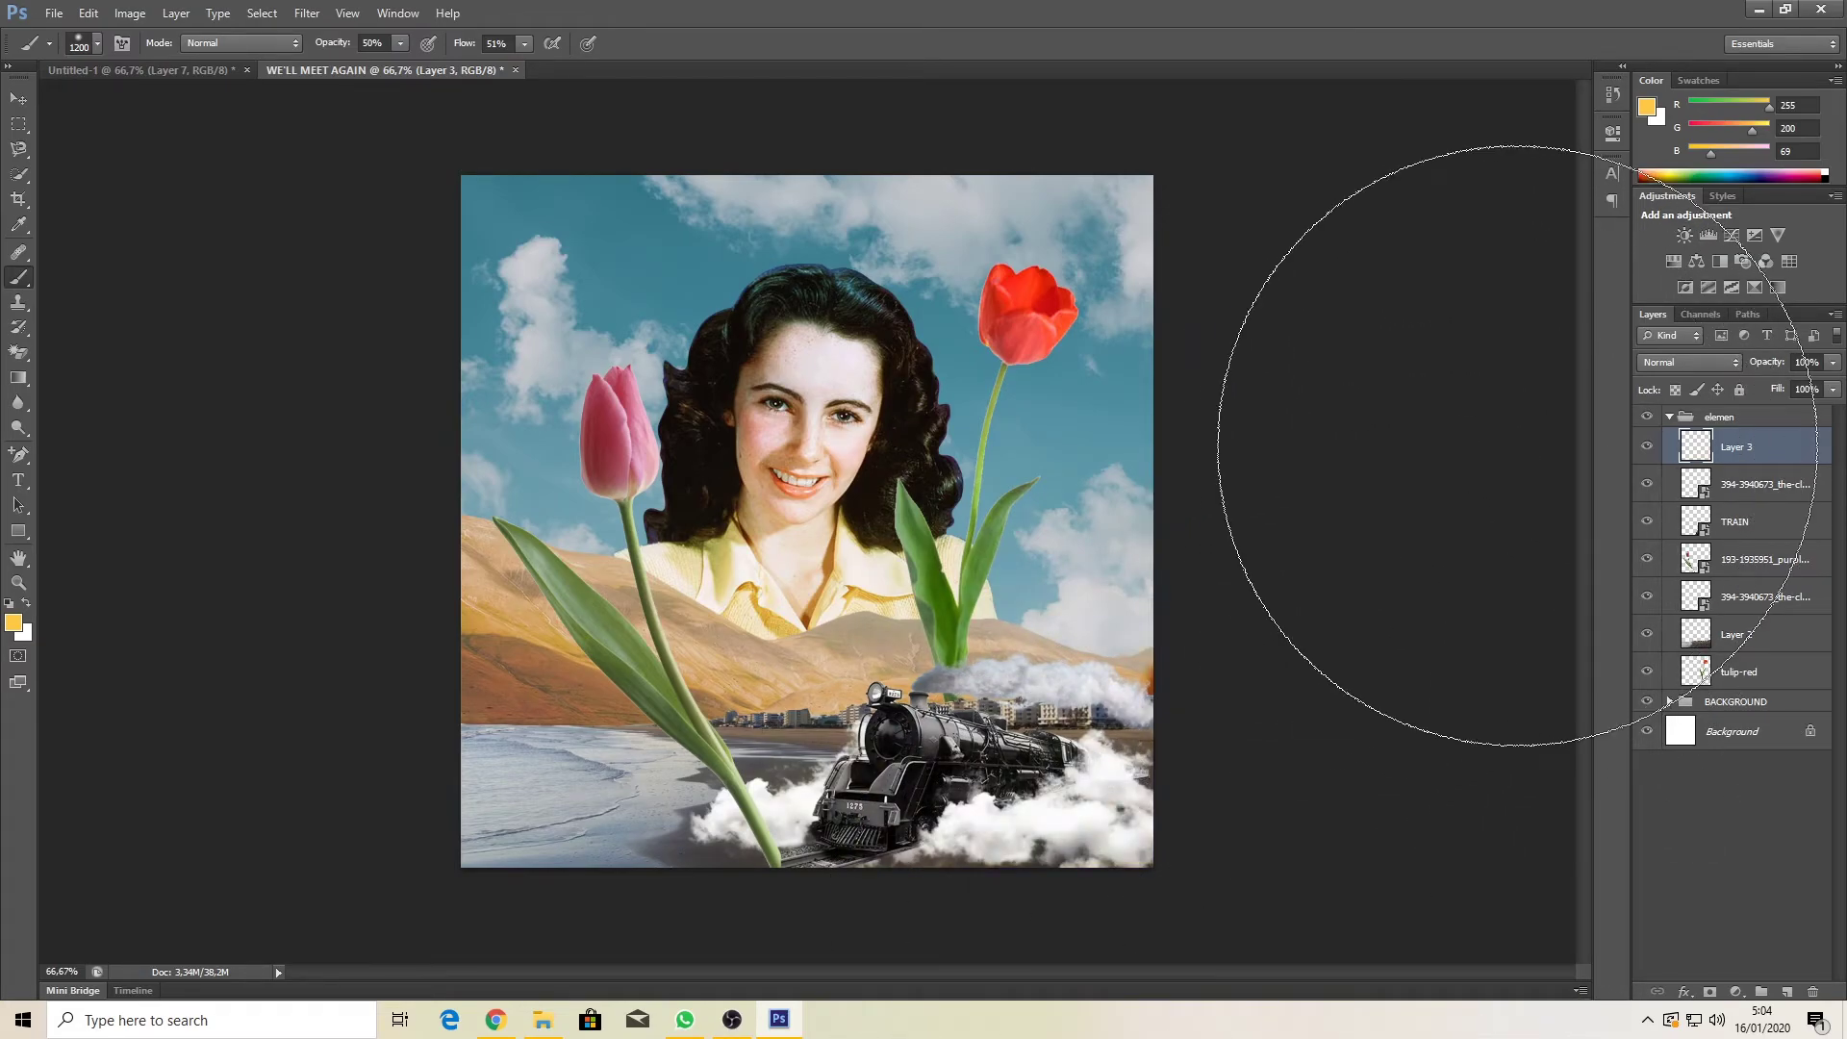
# Step: Set the brush to 56% opacity and 55% flow and dab a soft yellow glow over the canvas's lower-right corner
pyautogui.moveTo(402, 66); pyautogui.dragTo(406, 65)
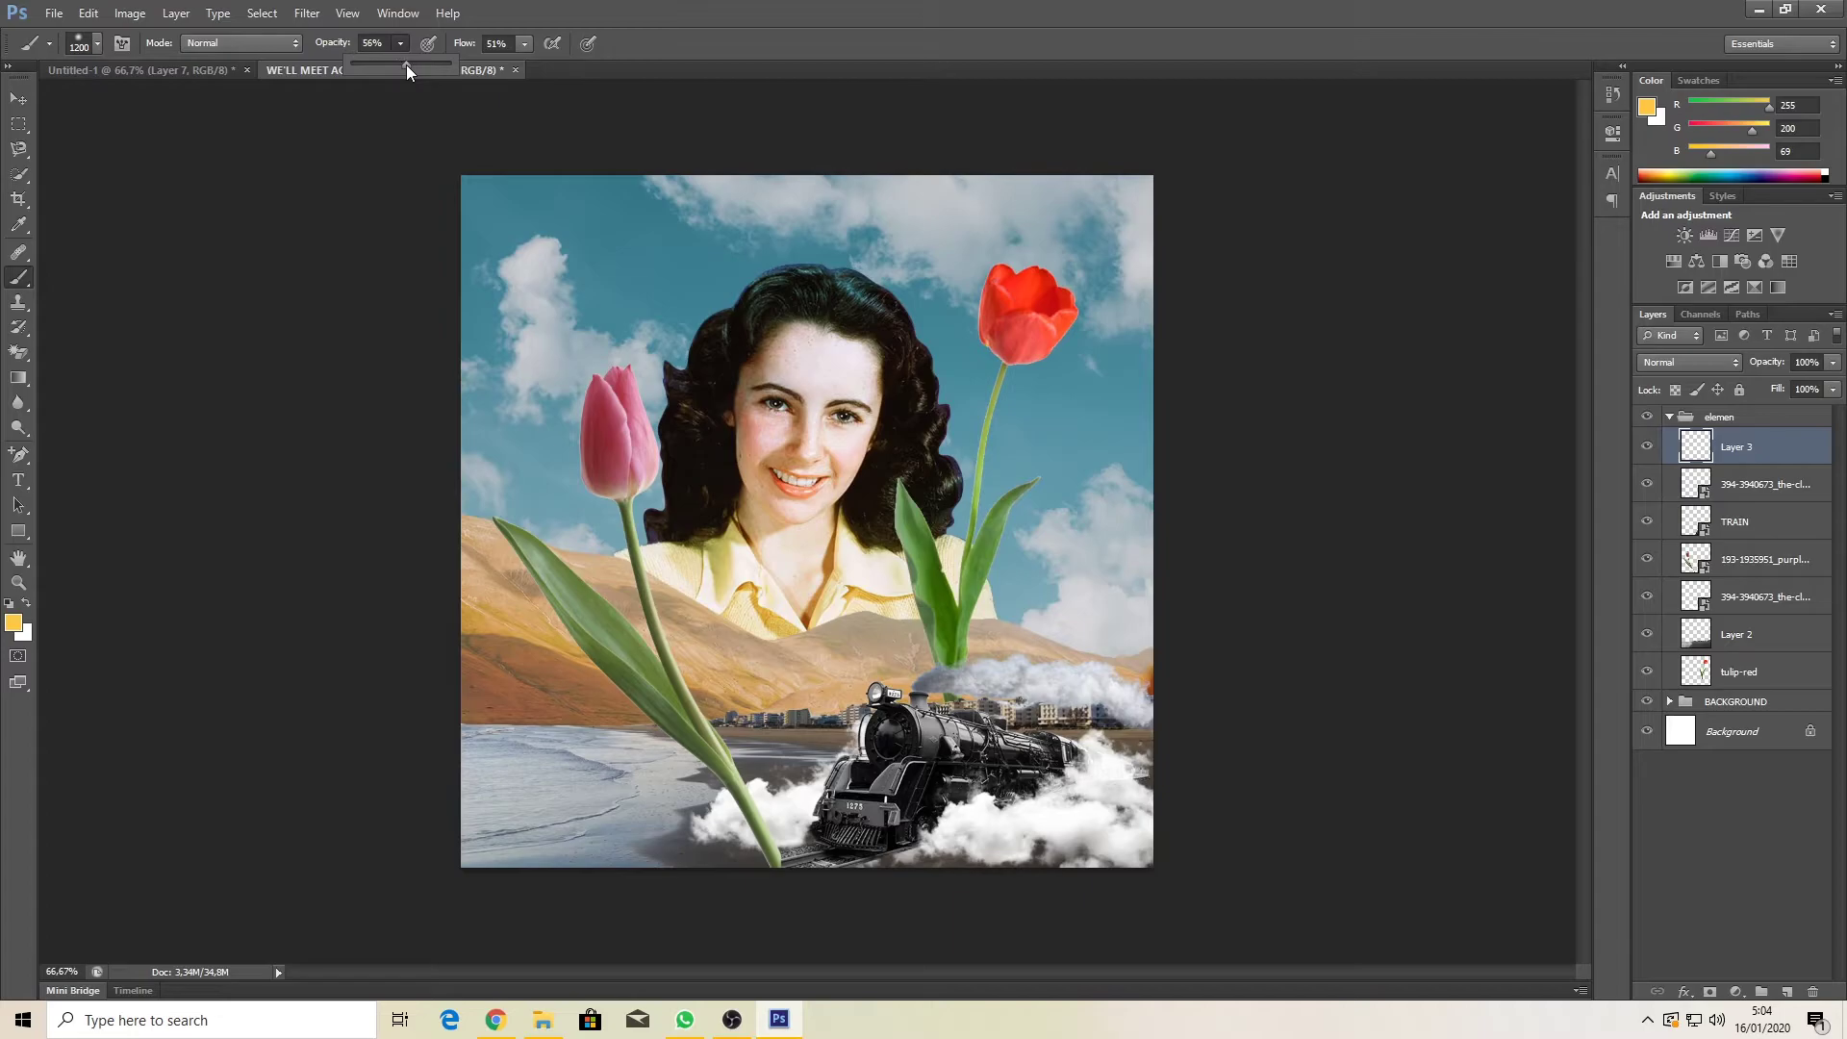
pyautogui.click(524, 43)
pyautogui.moveTo(524, 66); pyautogui.dragTo(528, 67)
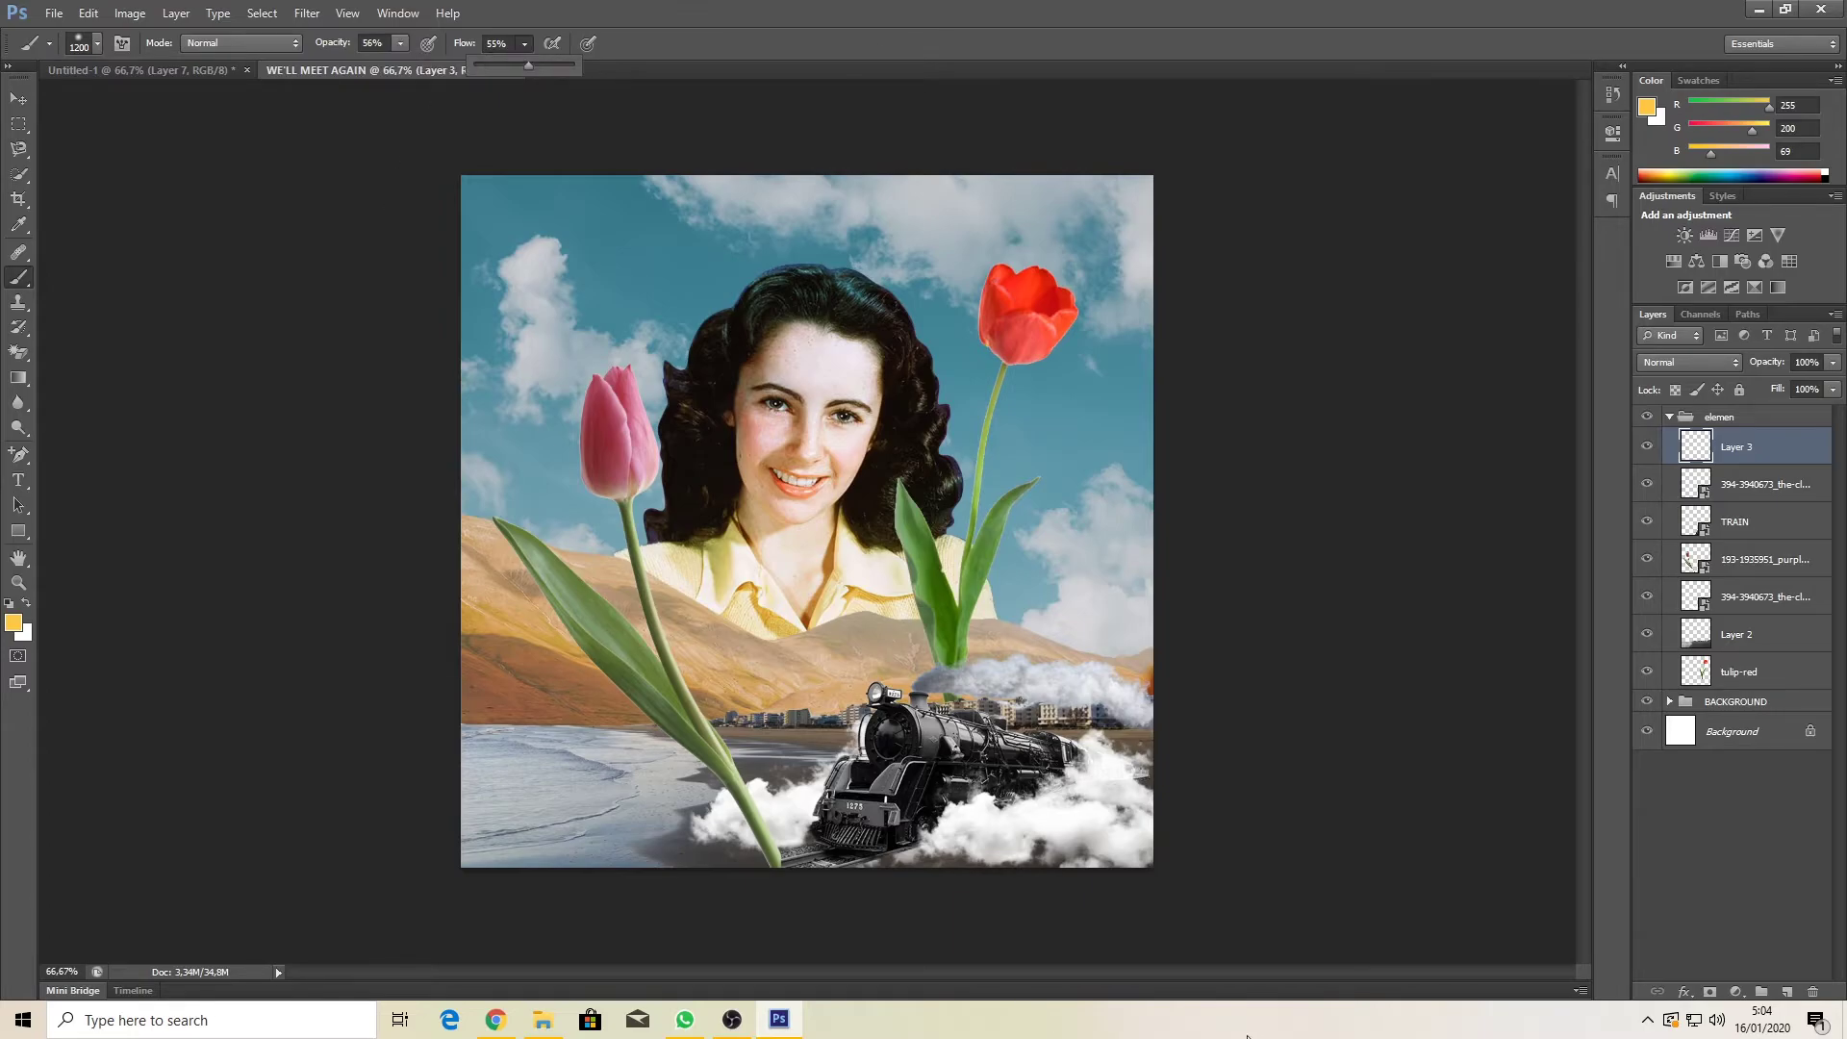
pyautogui.click(1147, 900)
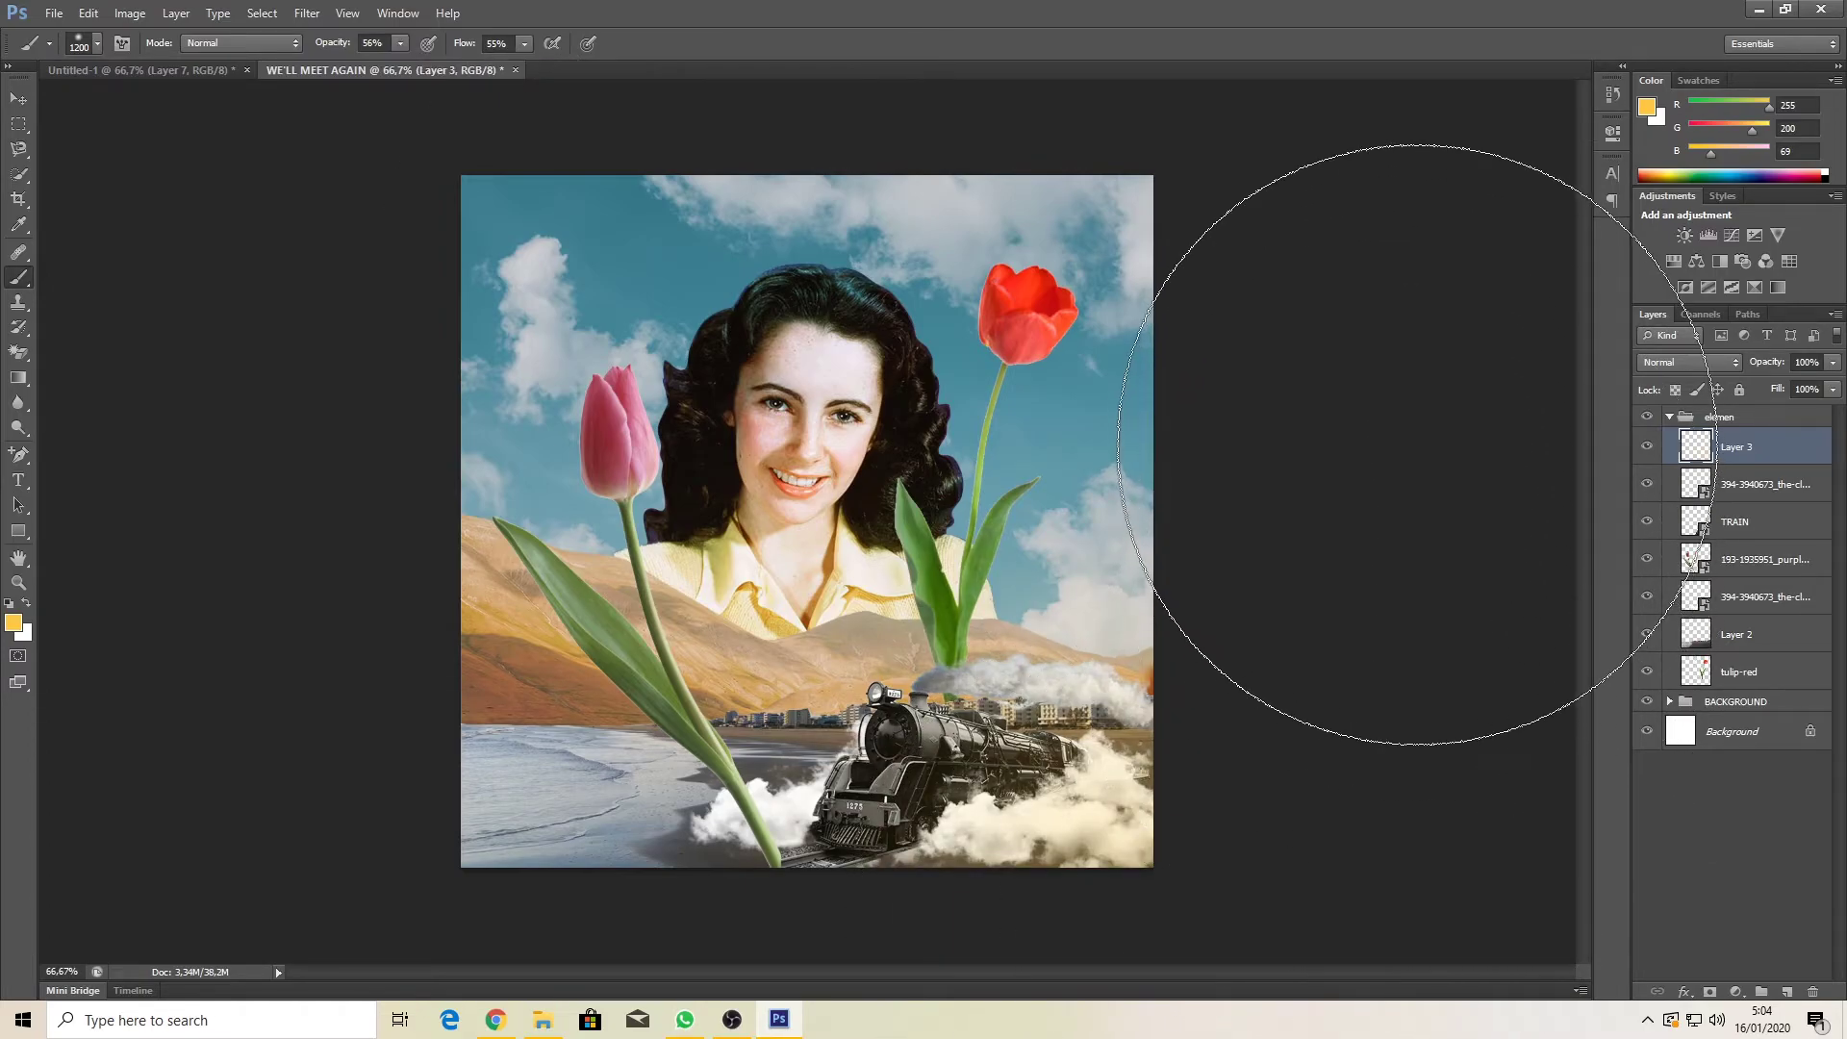
# Step: Collapse the elemen group, expand the BACKGROUND group, and select its topmost hills layer
pyautogui.click(1730, 420)
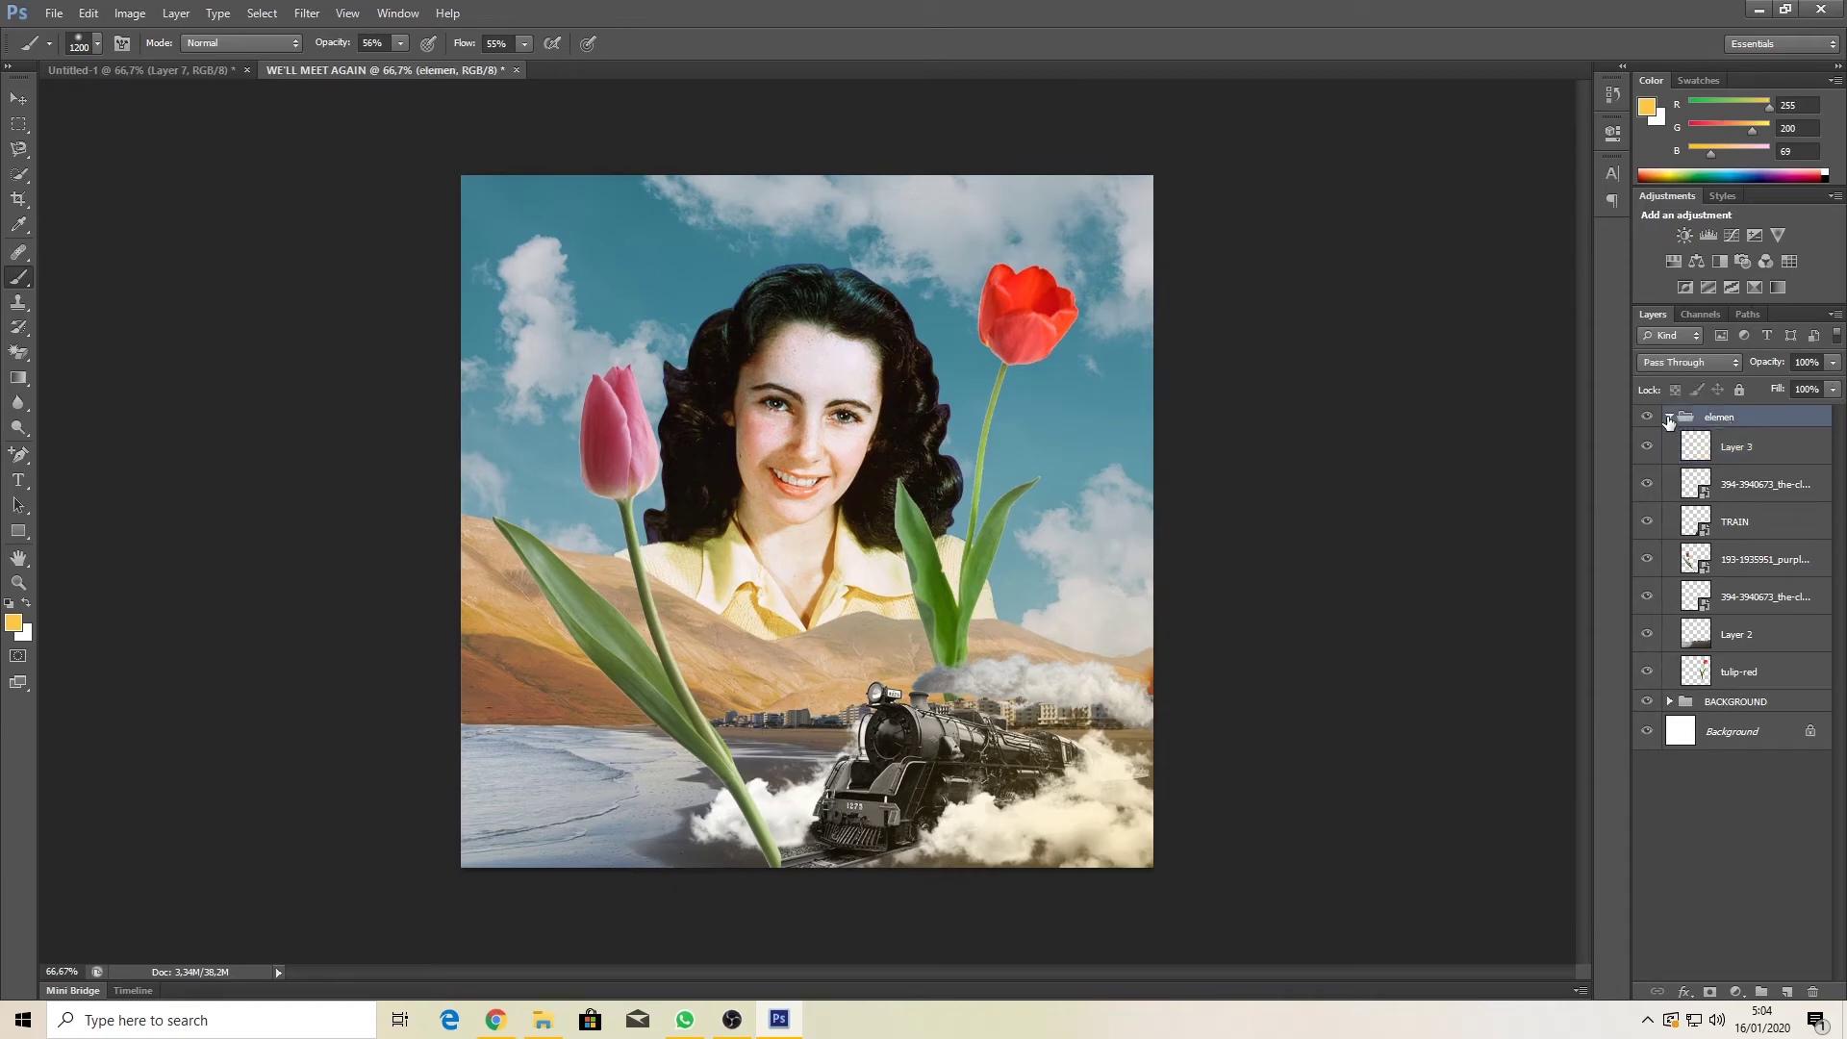
pyautogui.click(1669, 417)
pyautogui.click(1731, 438)
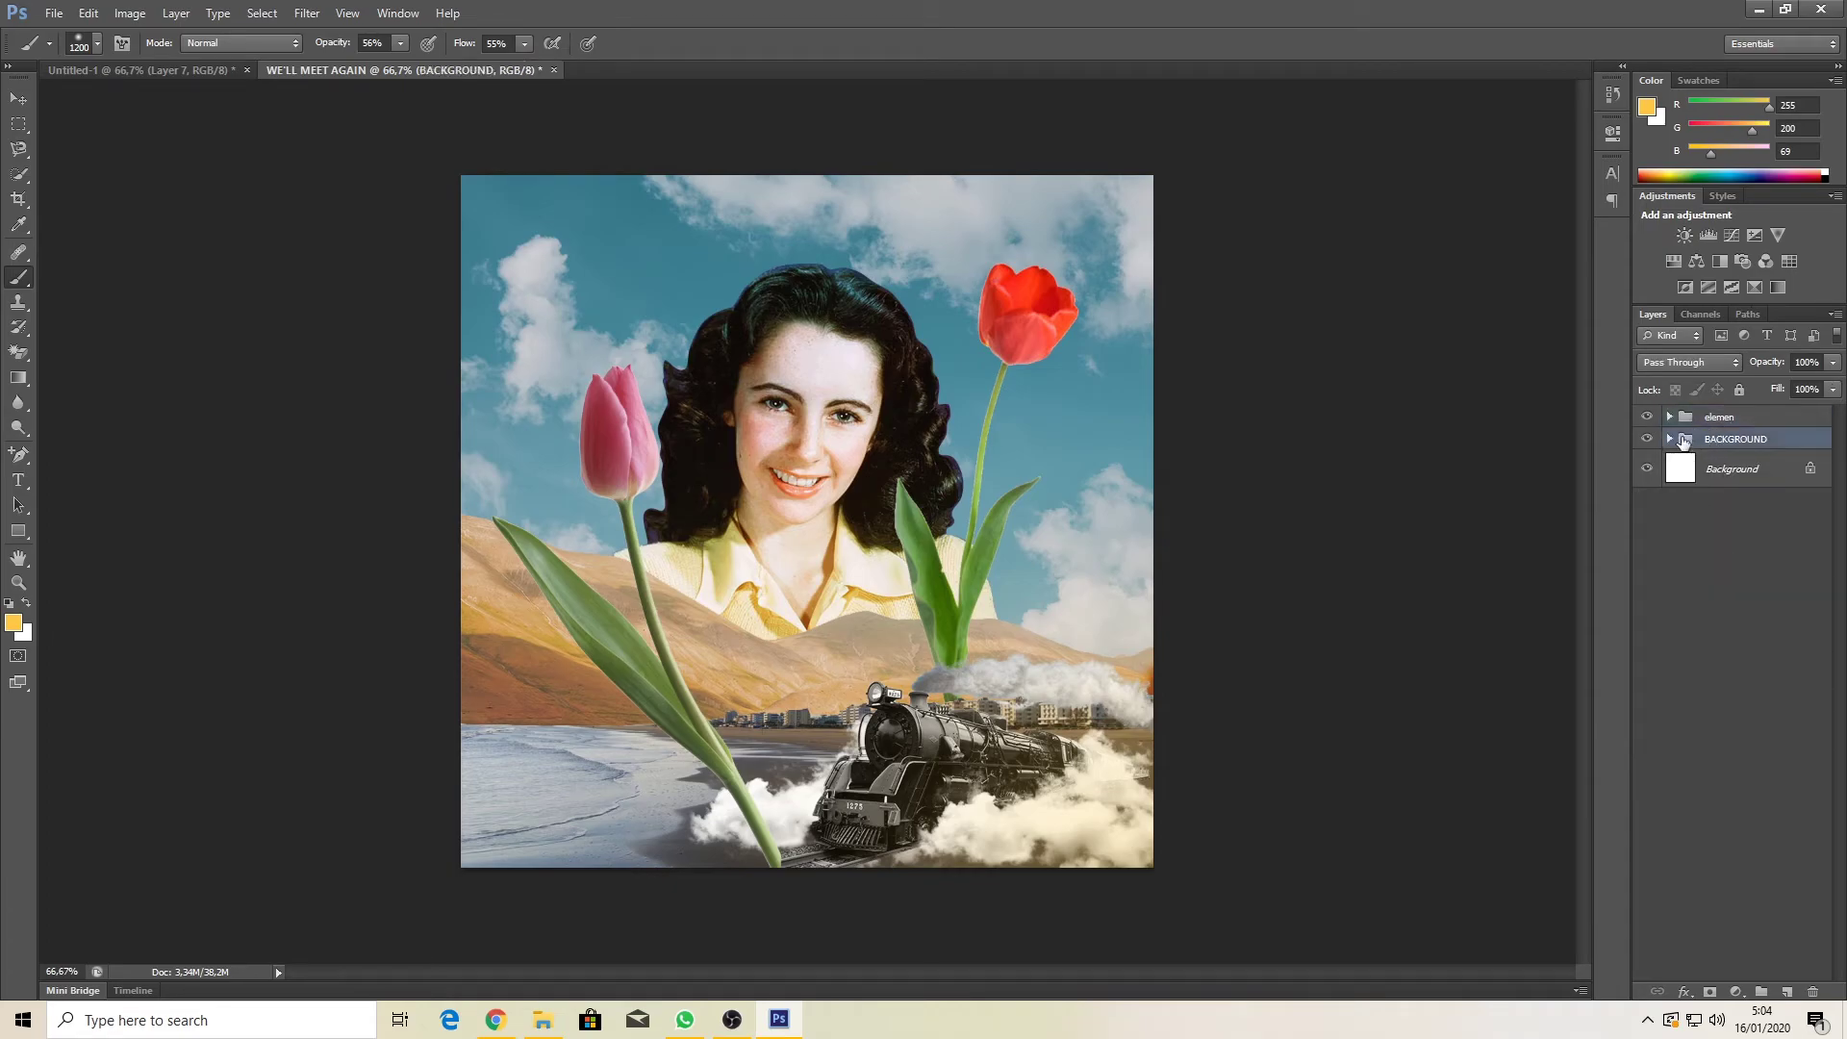
pyautogui.click(1670, 439)
pyautogui.click(1743, 544)
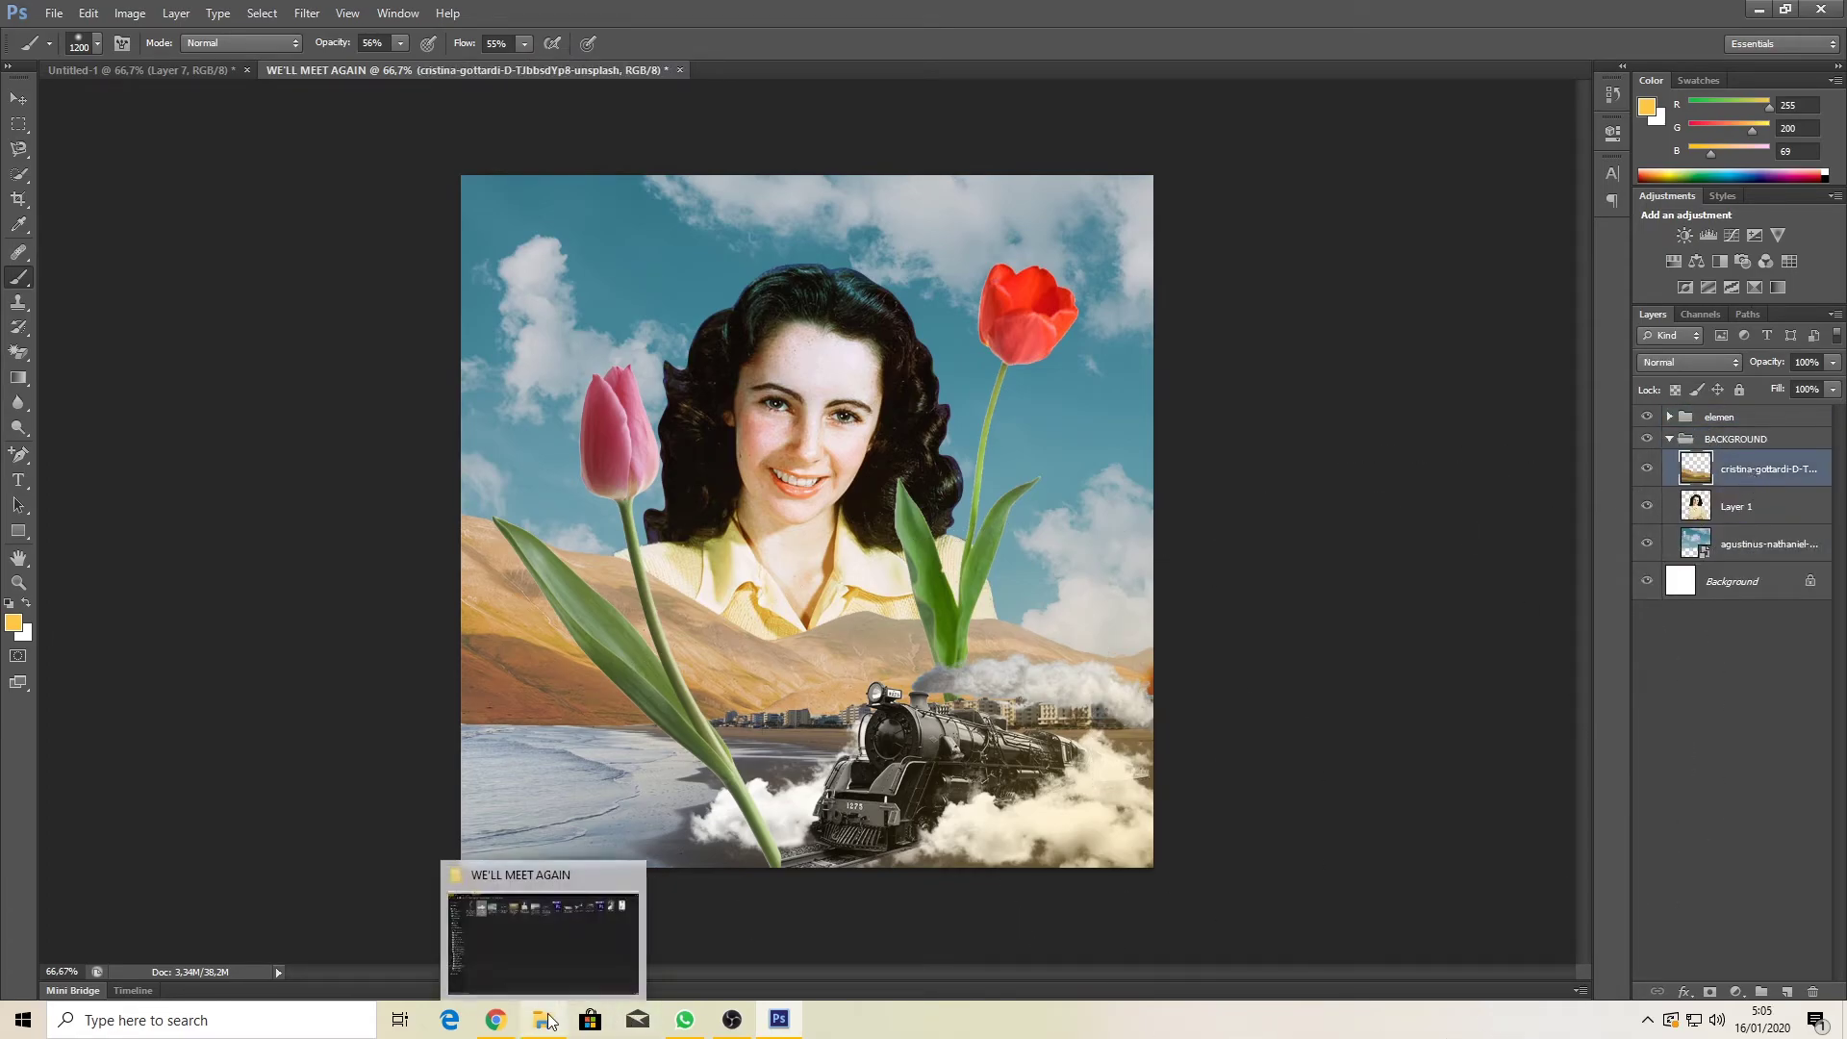
# Step: Place the pngguru.com (1) doves image above the hills layer, scaled to 1.30%, just above the train's front
pyautogui.click(542, 1020)
pyautogui.moveTo(1260, 145); pyautogui.dragTo(974, 574)
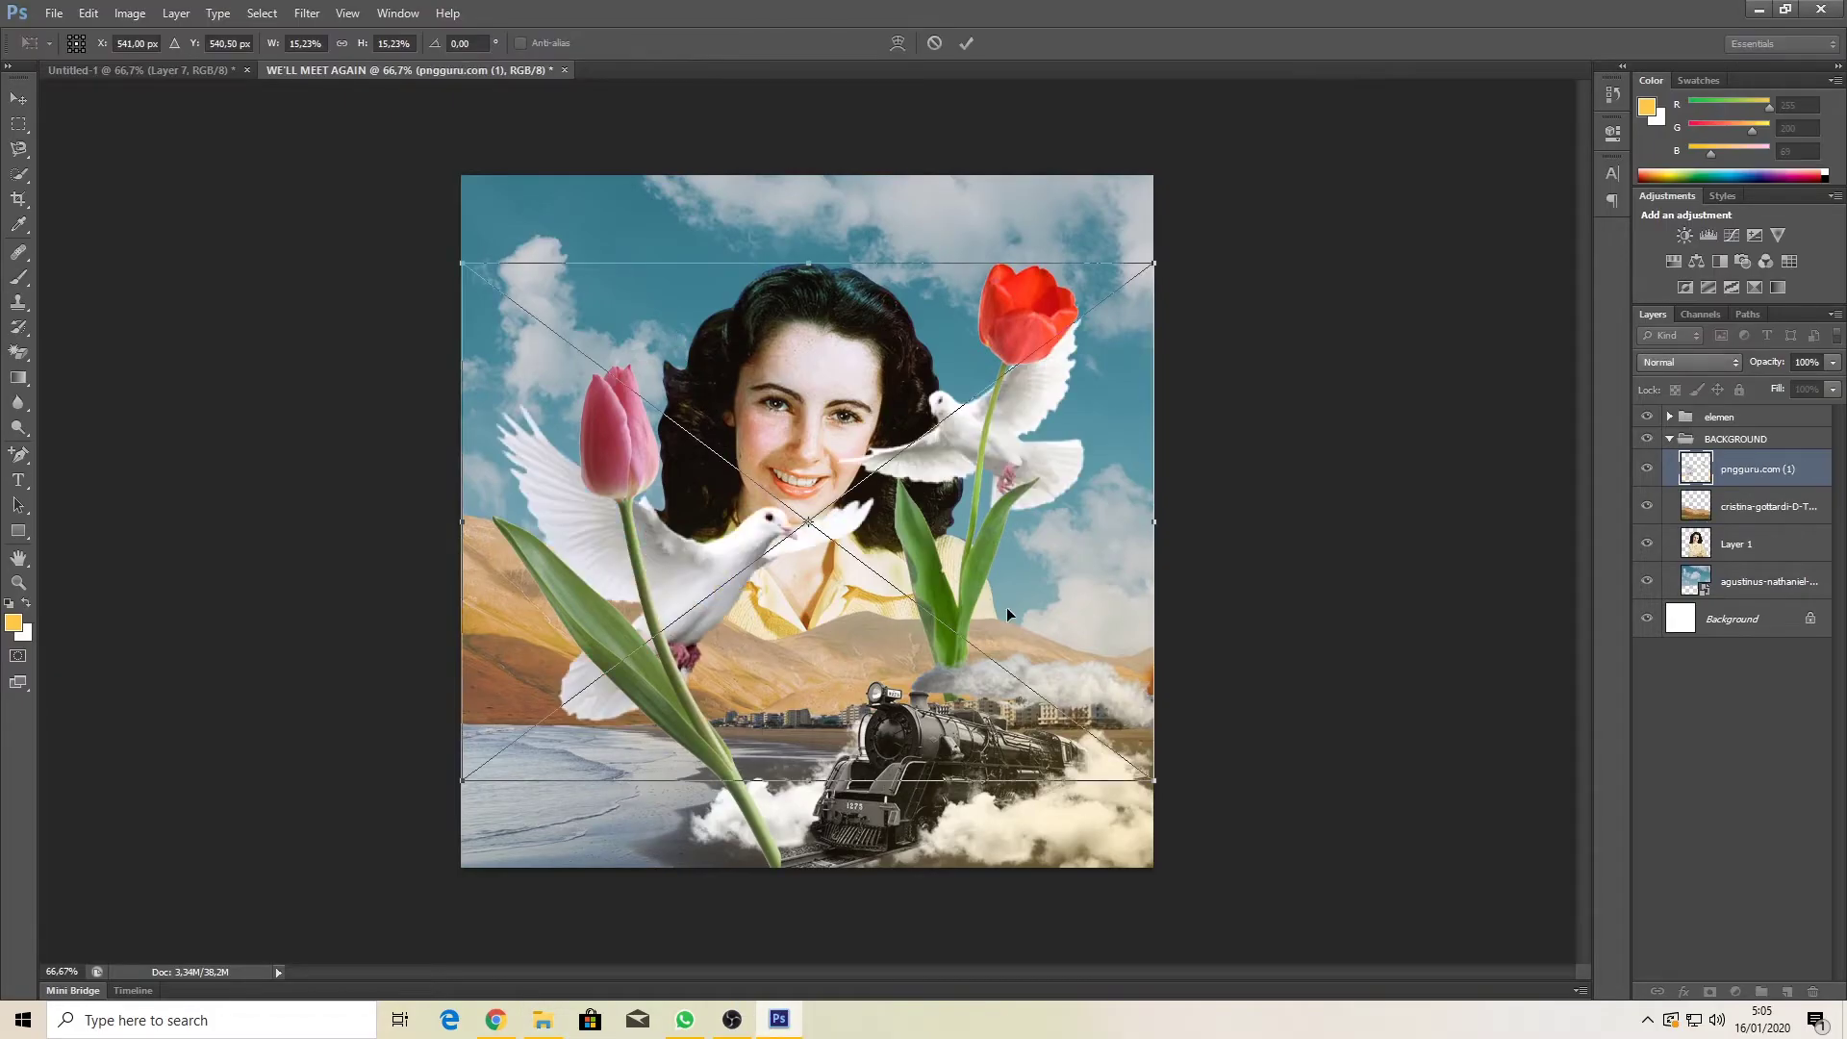
pyautogui.moveTo(1155, 781); pyautogui.dragTo(870, 666)
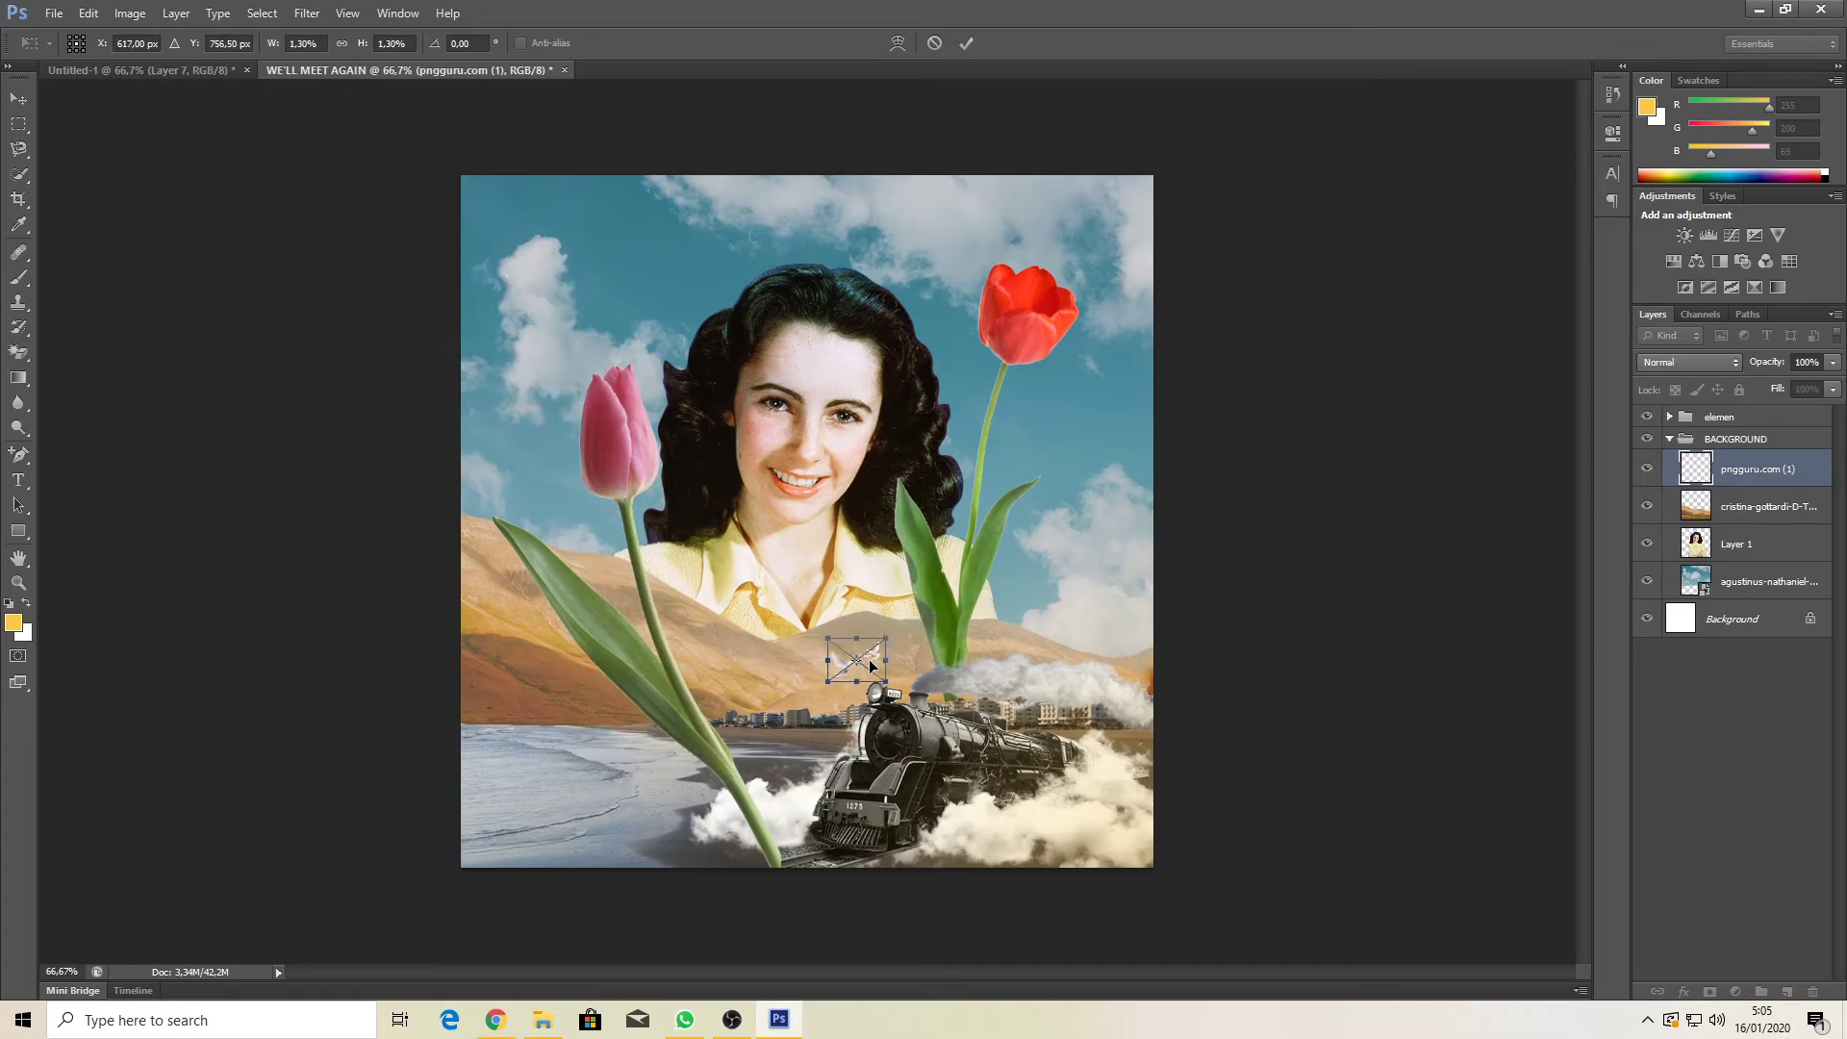
pyautogui.press('Return')
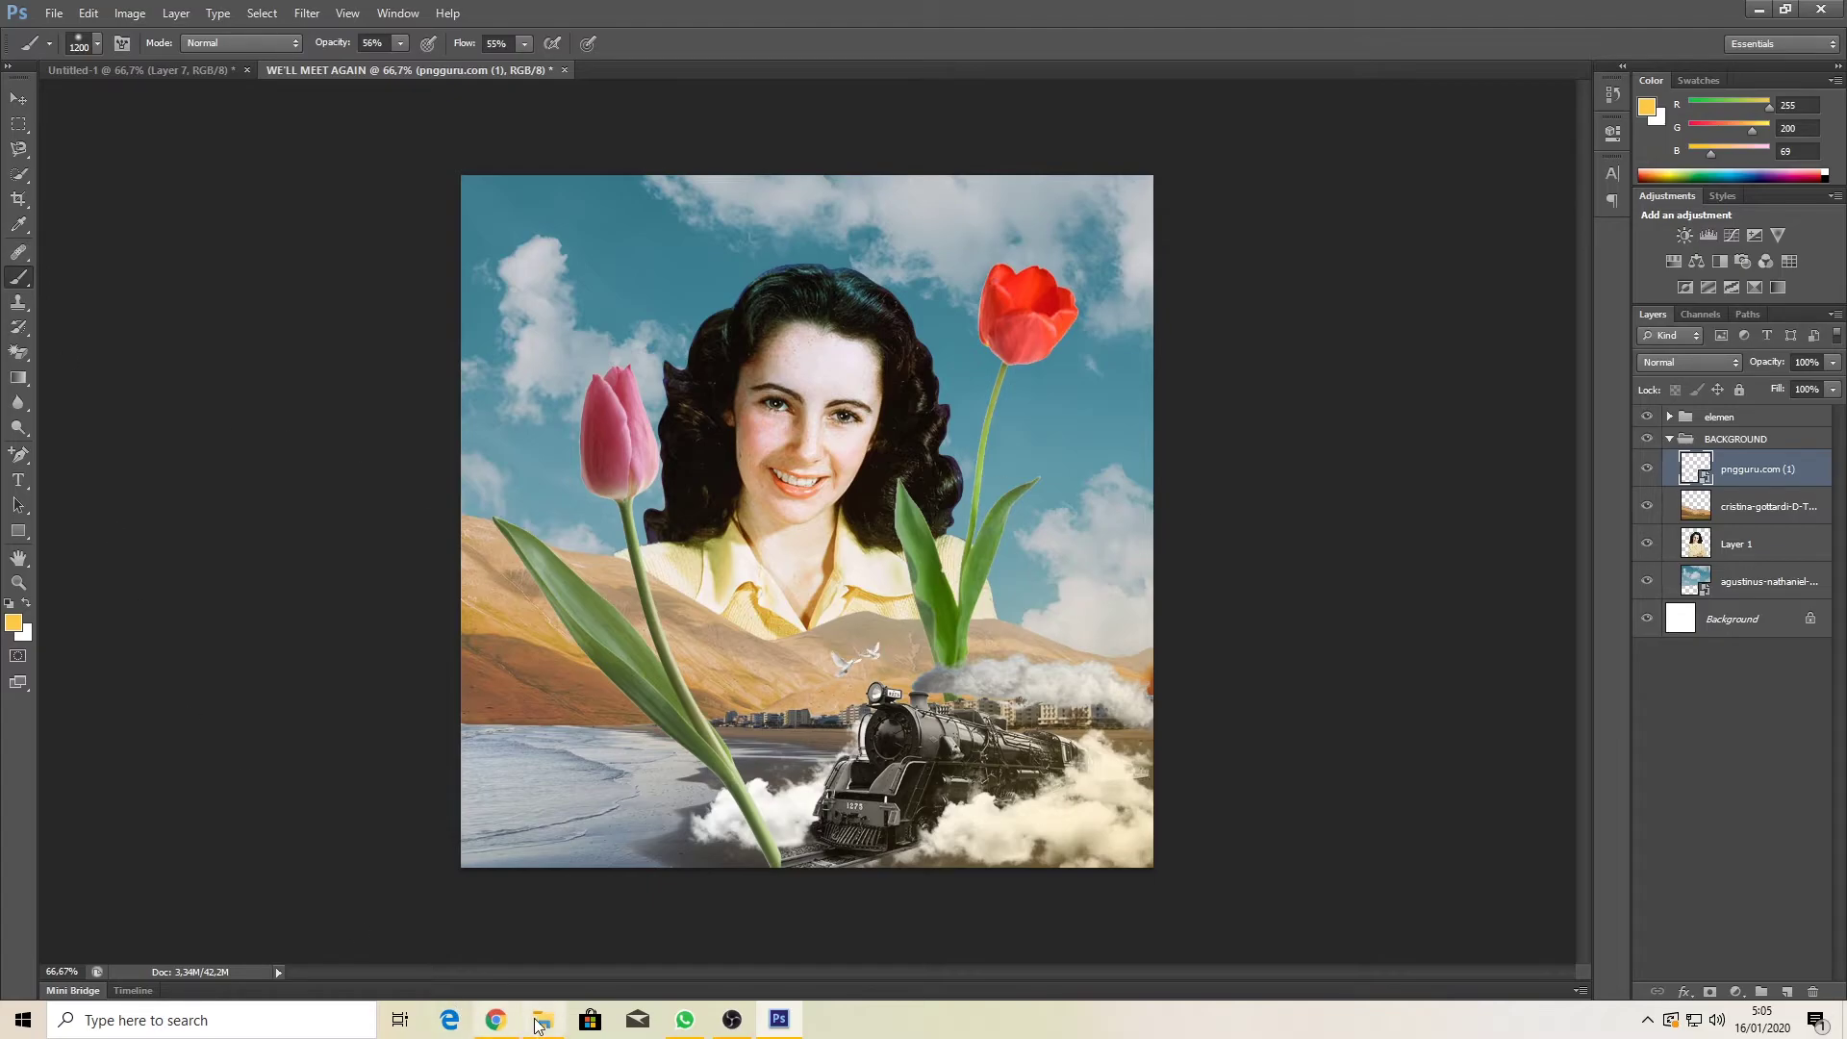
# Step: Duplicate the doves layer and move the copy across to the sky above the train's smoke
pyautogui.hotkey('ctrl', 'j')
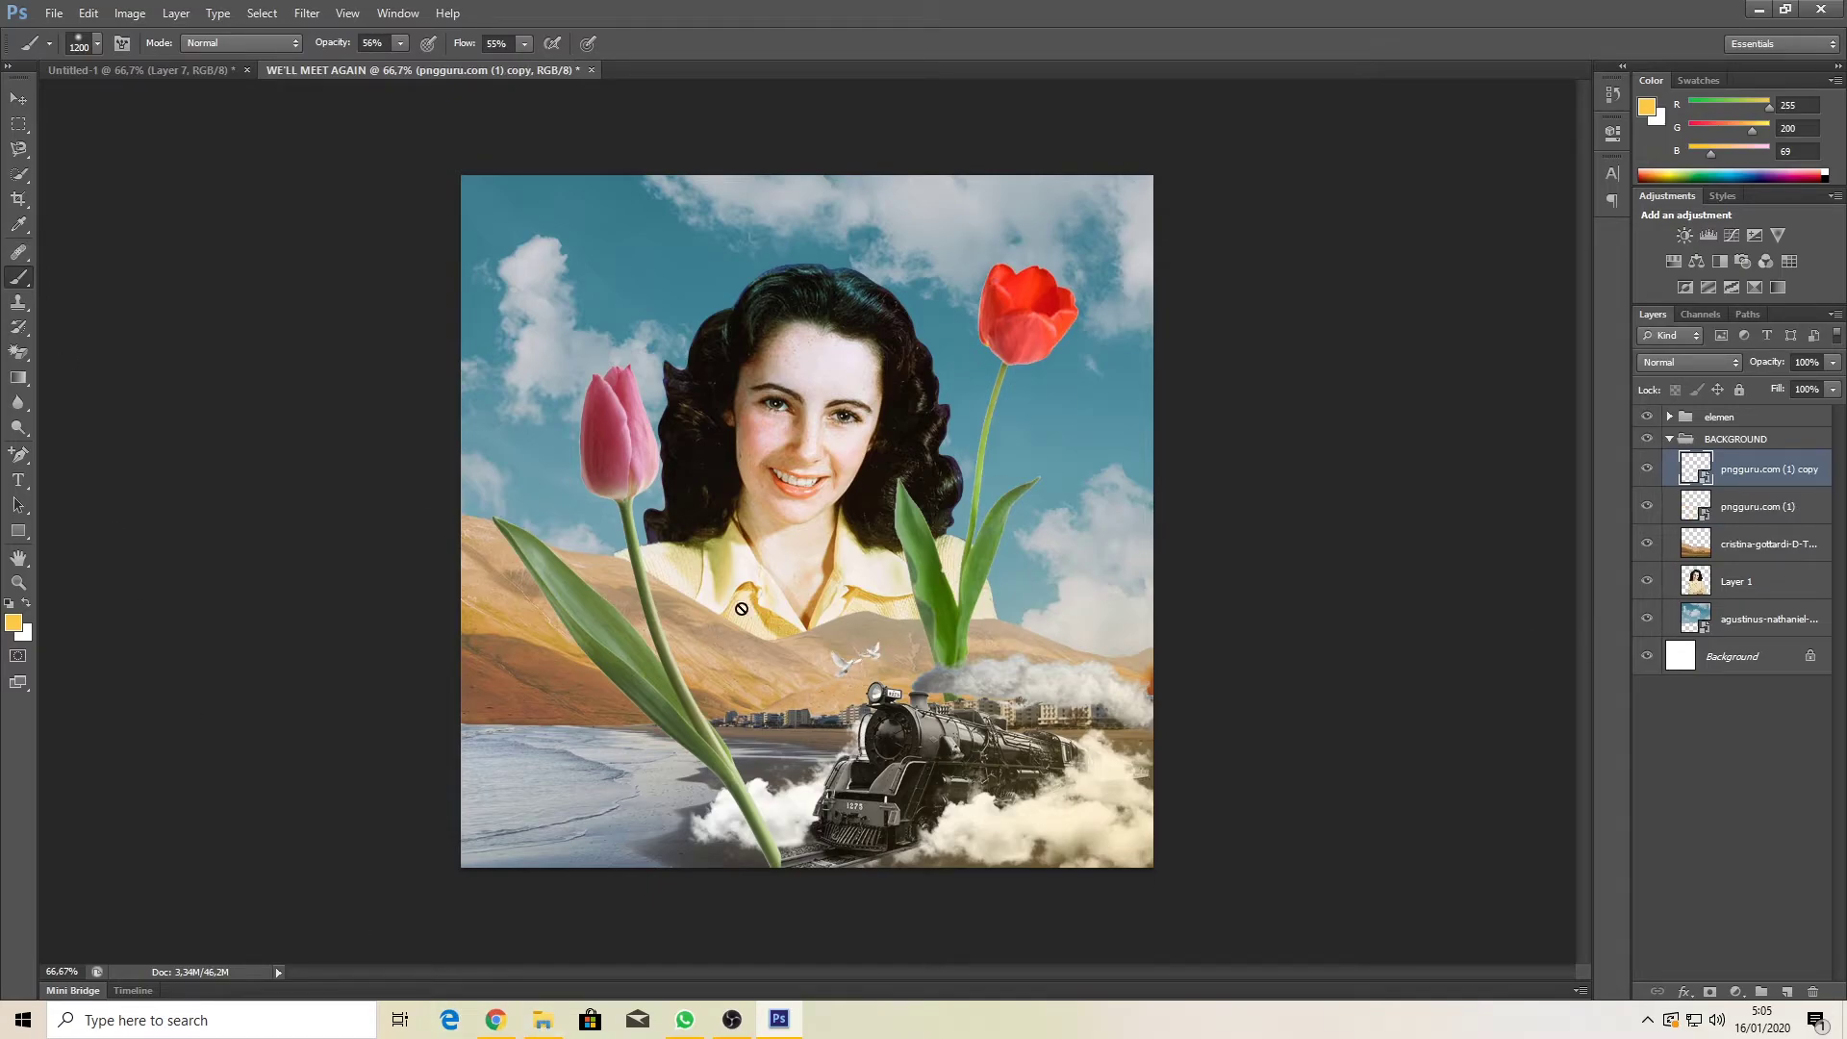
pyautogui.press('v')
pyautogui.moveTo(861, 663)
pyautogui.mouseDown()
pyautogui.moveTo(1085, 617)
pyautogui.moveTo(1033, 237)
pyautogui.moveTo(978, 238)
pyautogui.moveTo(1058, 313)
pyautogui.moveTo(1146, 618)
pyautogui.mouseUp()
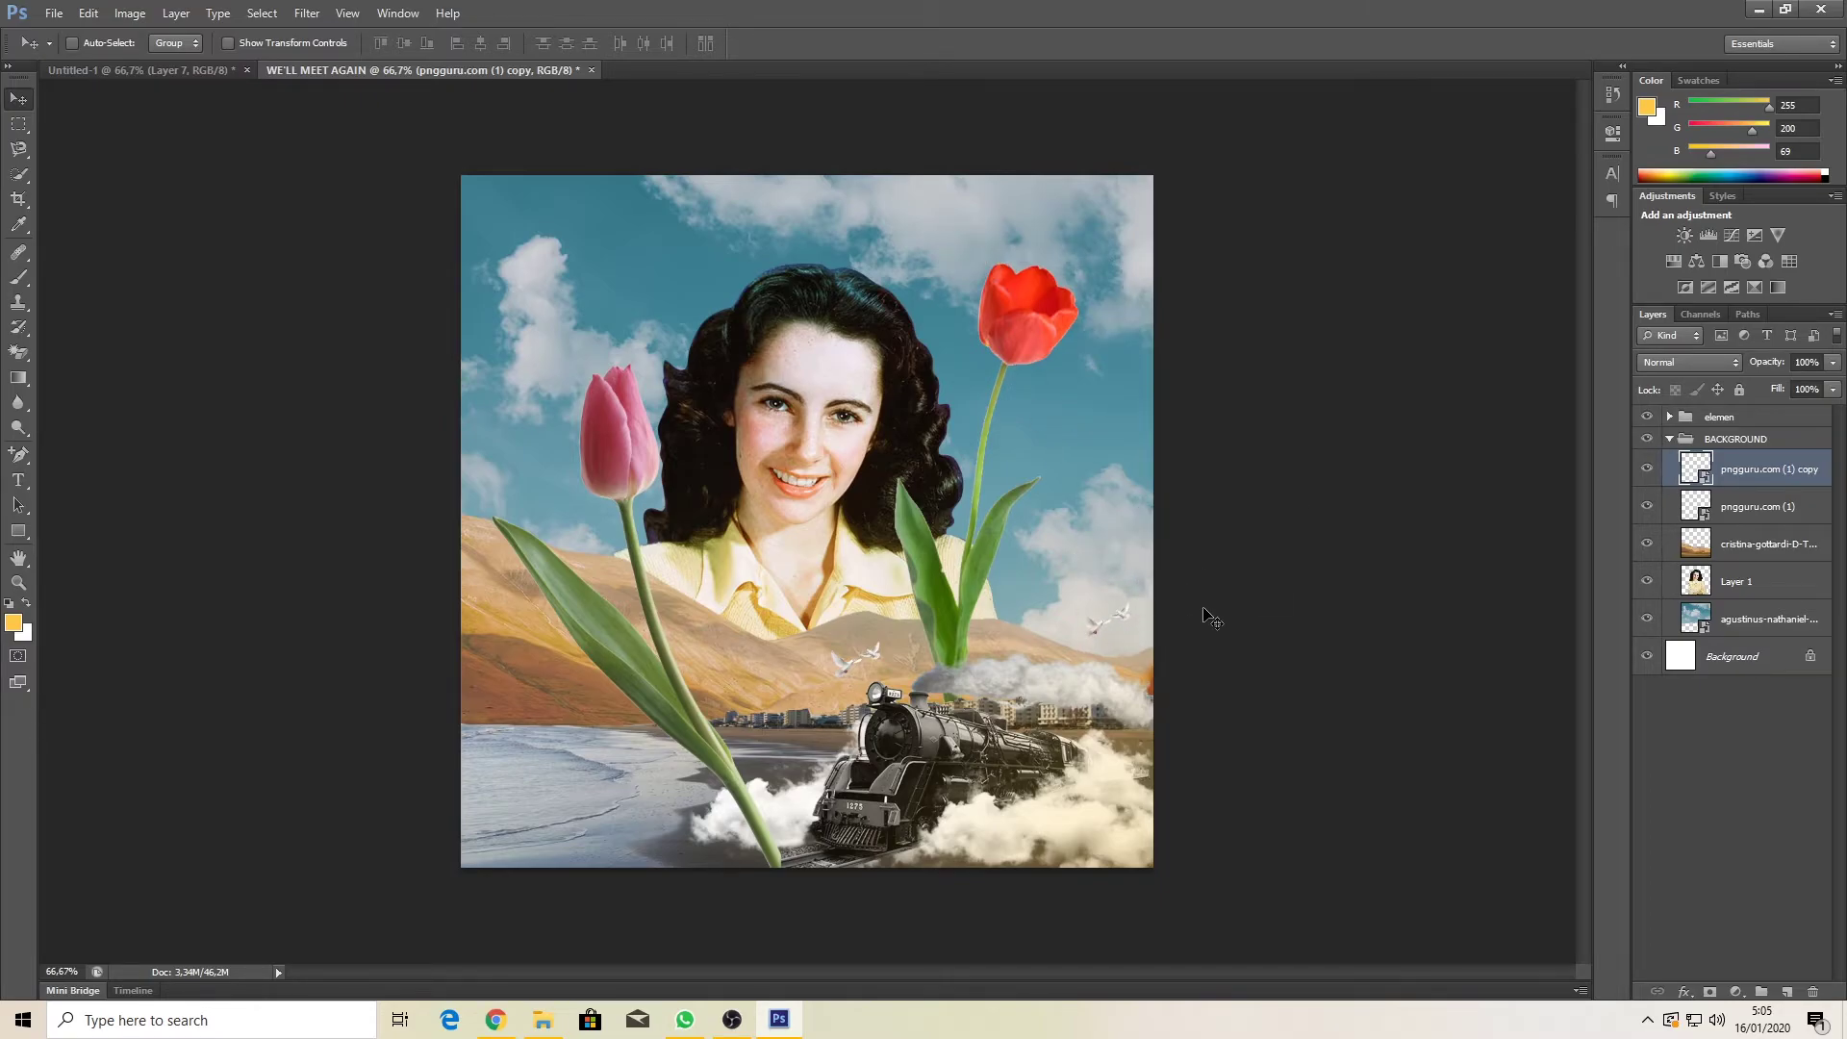
# Step: Place the Content_Navigation_A400M airplane image as a small silhouette over the cloud in the sky's upper-left area
pyautogui.click(543, 1020)
pyautogui.moveTo(532, 144); pyautogui.dragTo(620, 308)
pyautogui.moveTo(1131, 727); pyautogui.dragTo(553, 281)
pyautogui.press('Return')
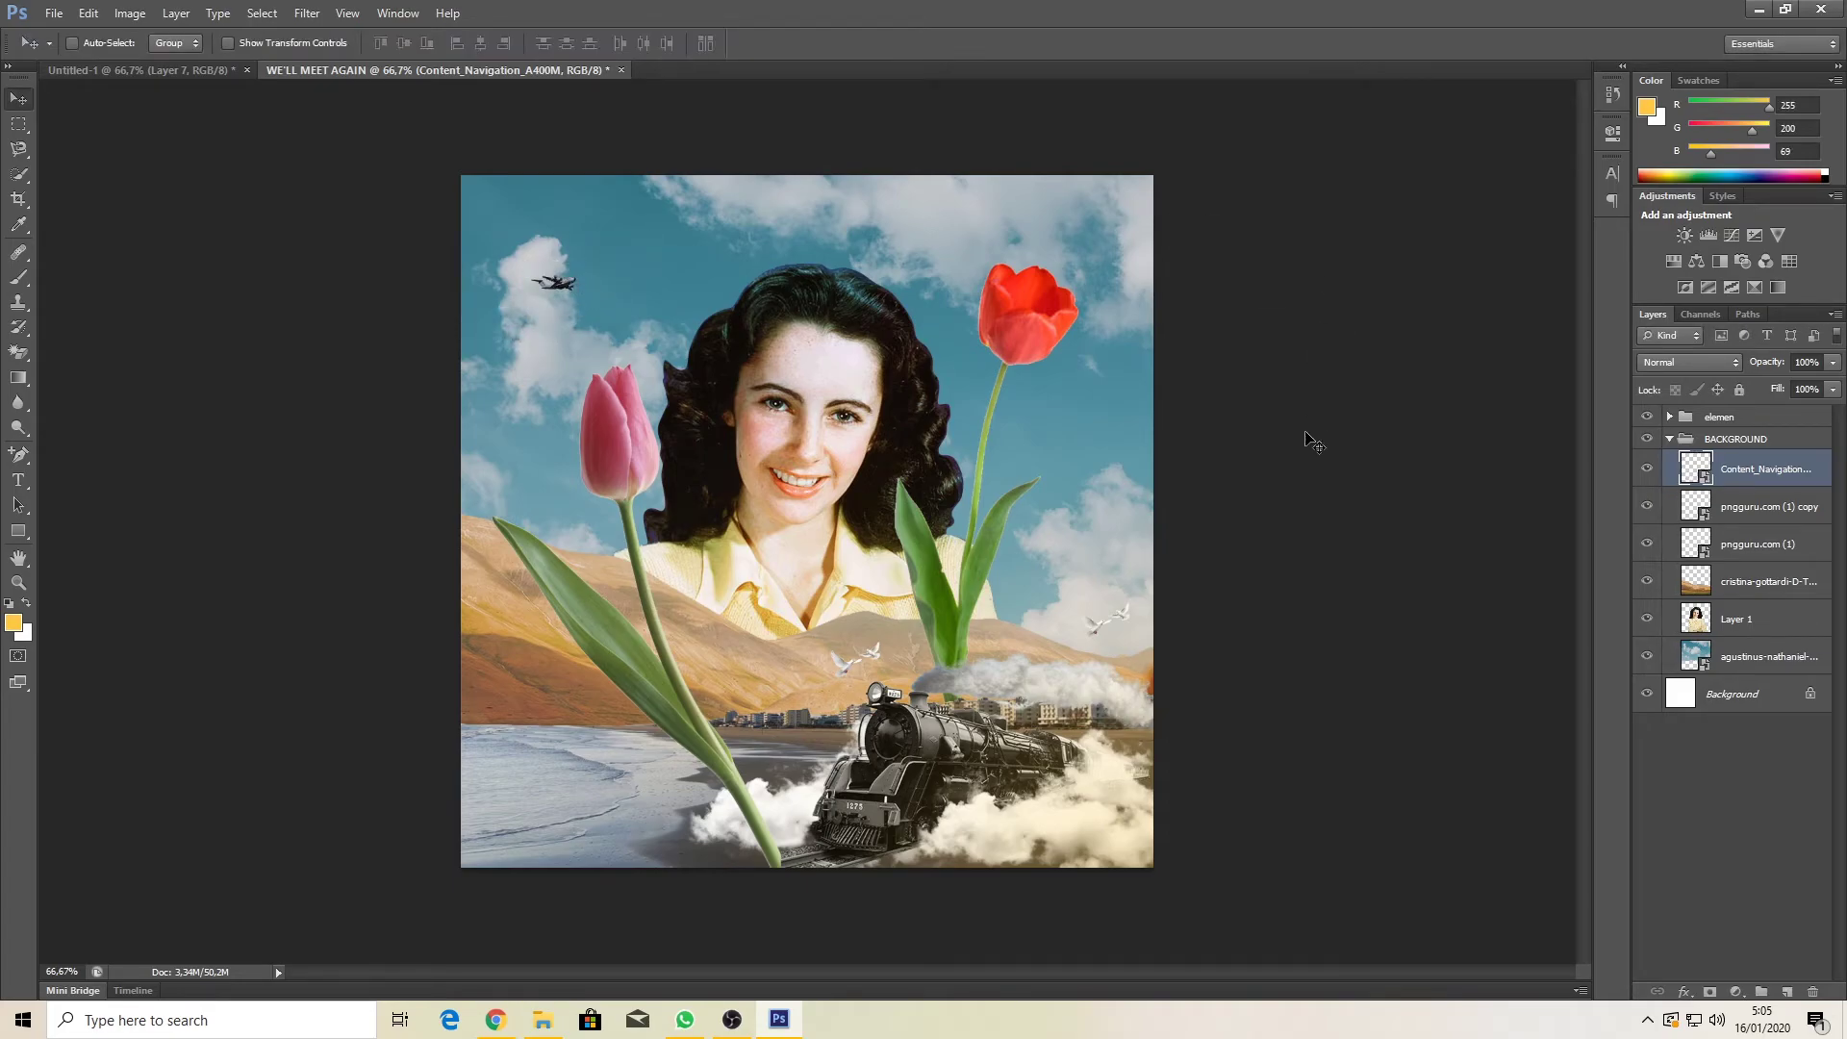
# Step: Duplicate the airplane, set the copy slightly smaller to its lower left, and nudge the original airplane up and right
pyautogui.hotkey('ctrl', 'j')
pyautogui.moveTo(569, 289); pyautogui.dragTo(537, 323)
pyautogui.hotkey('ctrl', 't')
pyautogui.press('Return')
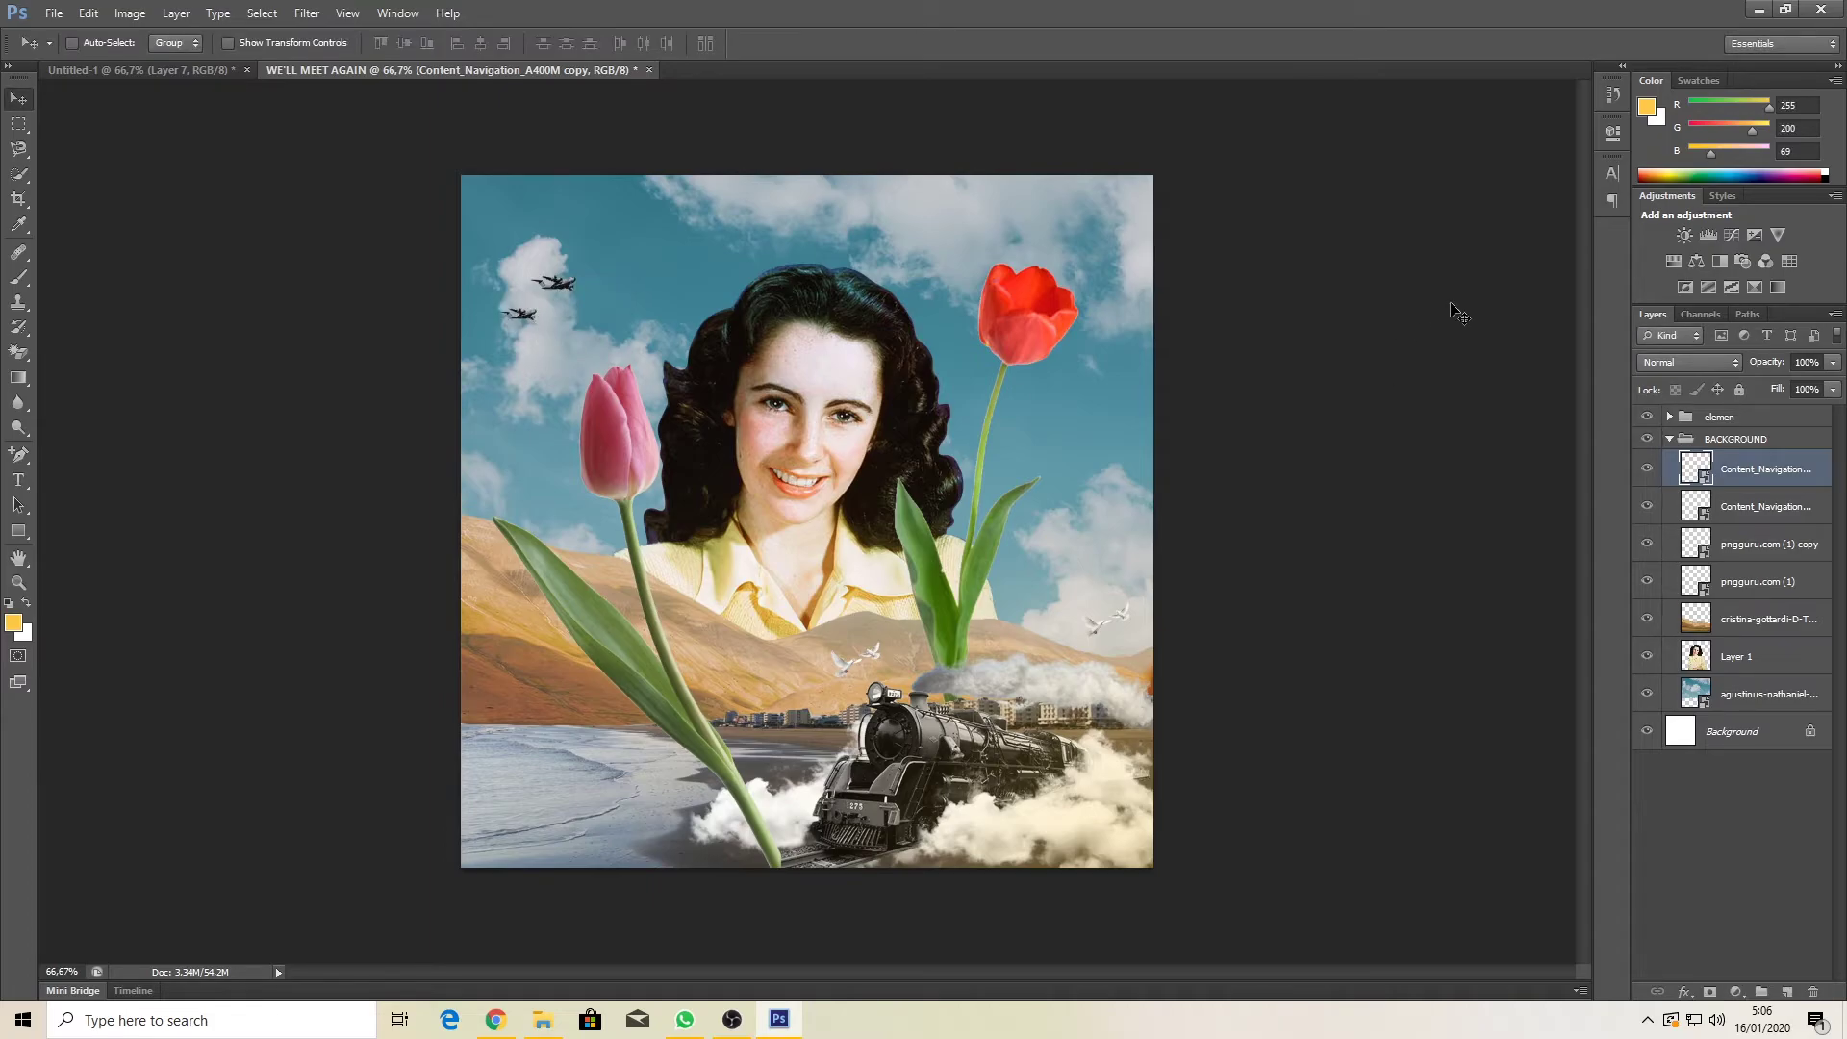
pyautogui.click(1757, 512)
pyautogui.moveTo(601, 268); pyautogui.dragTo(608, 262)
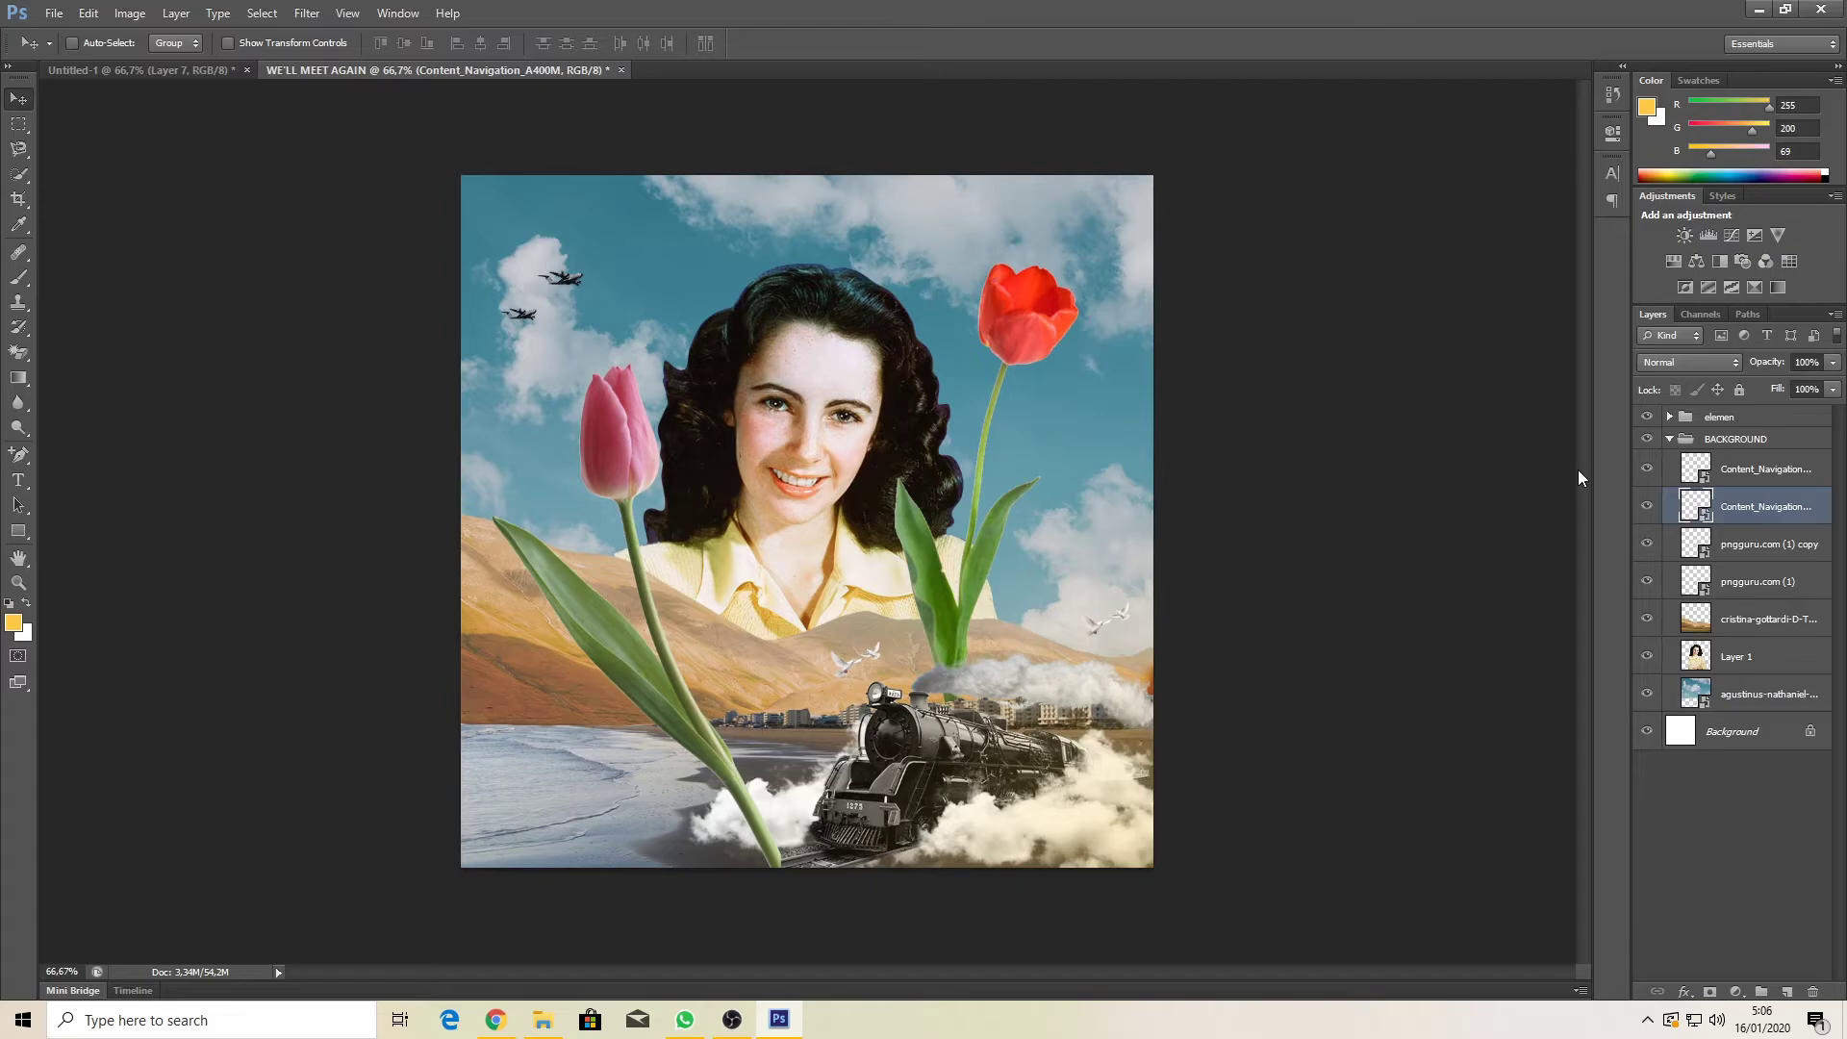
# Step: Apply a Color Lookup with the Soft_Warming.look 3D LUT to the woman's layer (Layer 1)
pyautogui.click(1746, 696)
pyautogui.click(1721, 660)
pyautogui.click(130, 14)
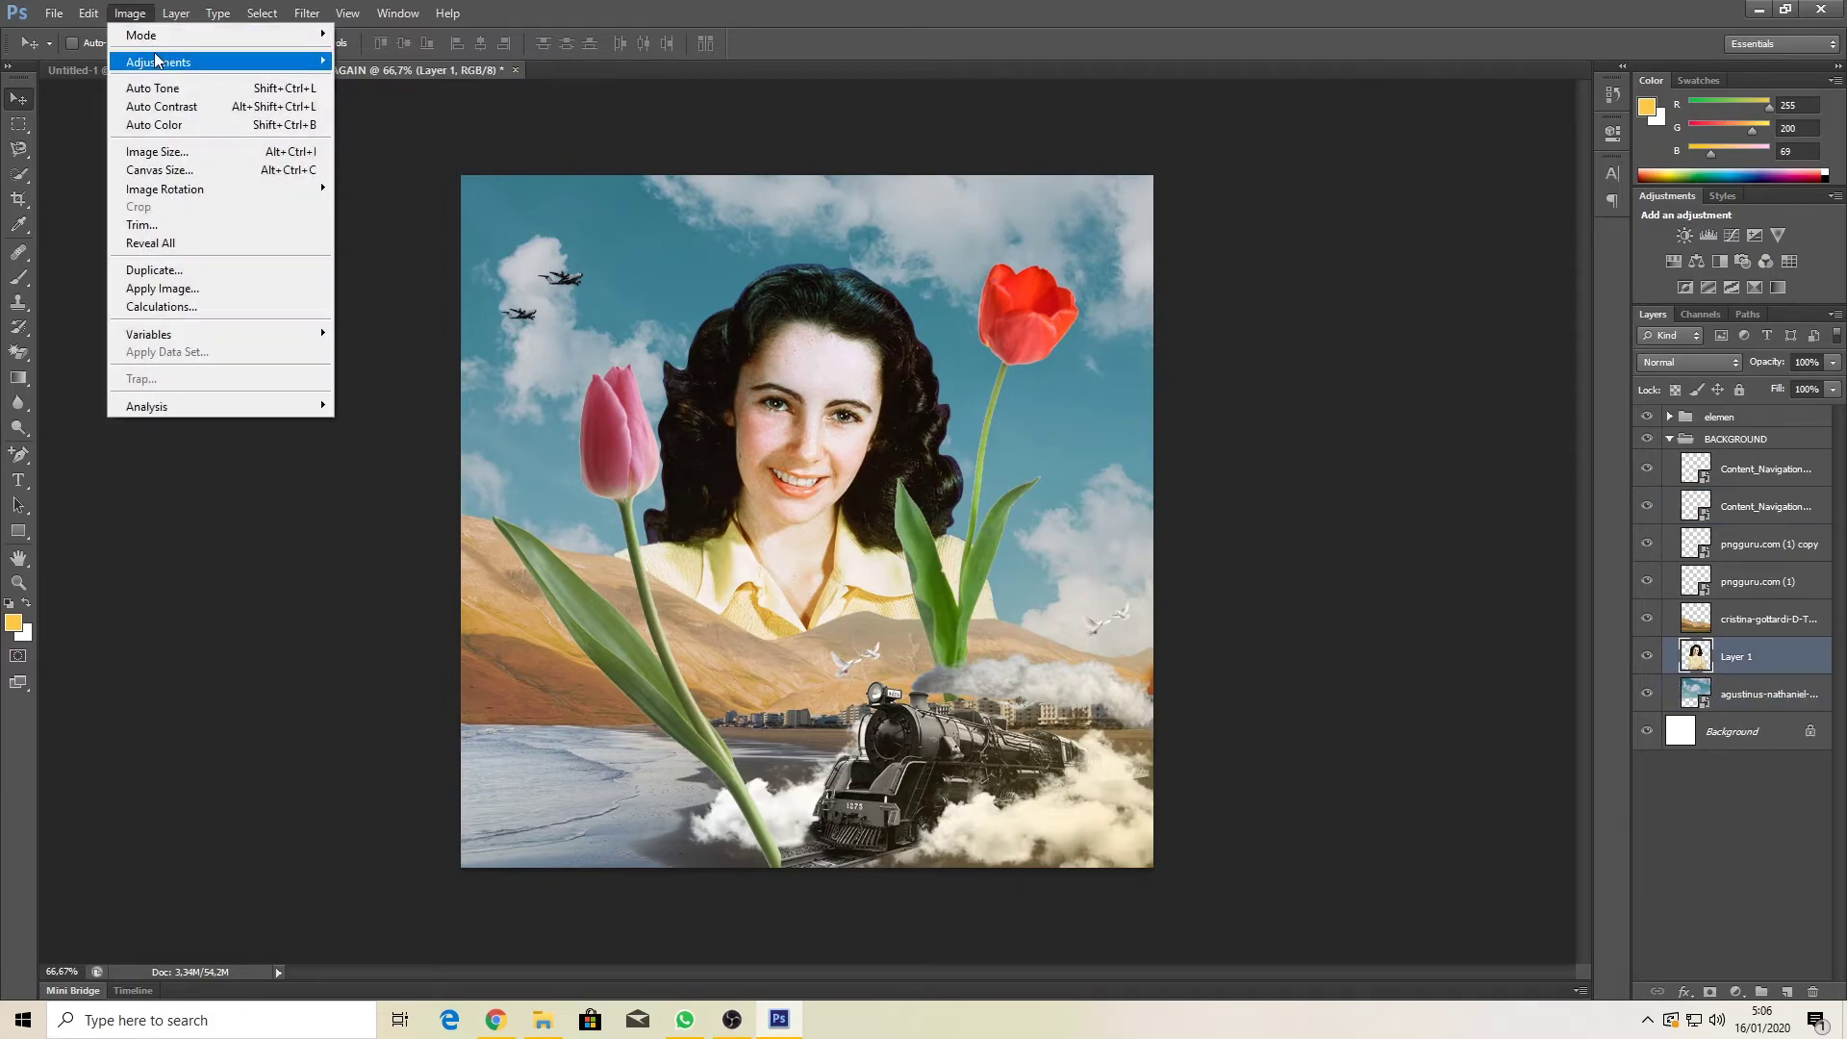
pyautogui.moveTo(193, 58)
pyautogui.click(403, 254)
pyautogui.click(1395, 262)
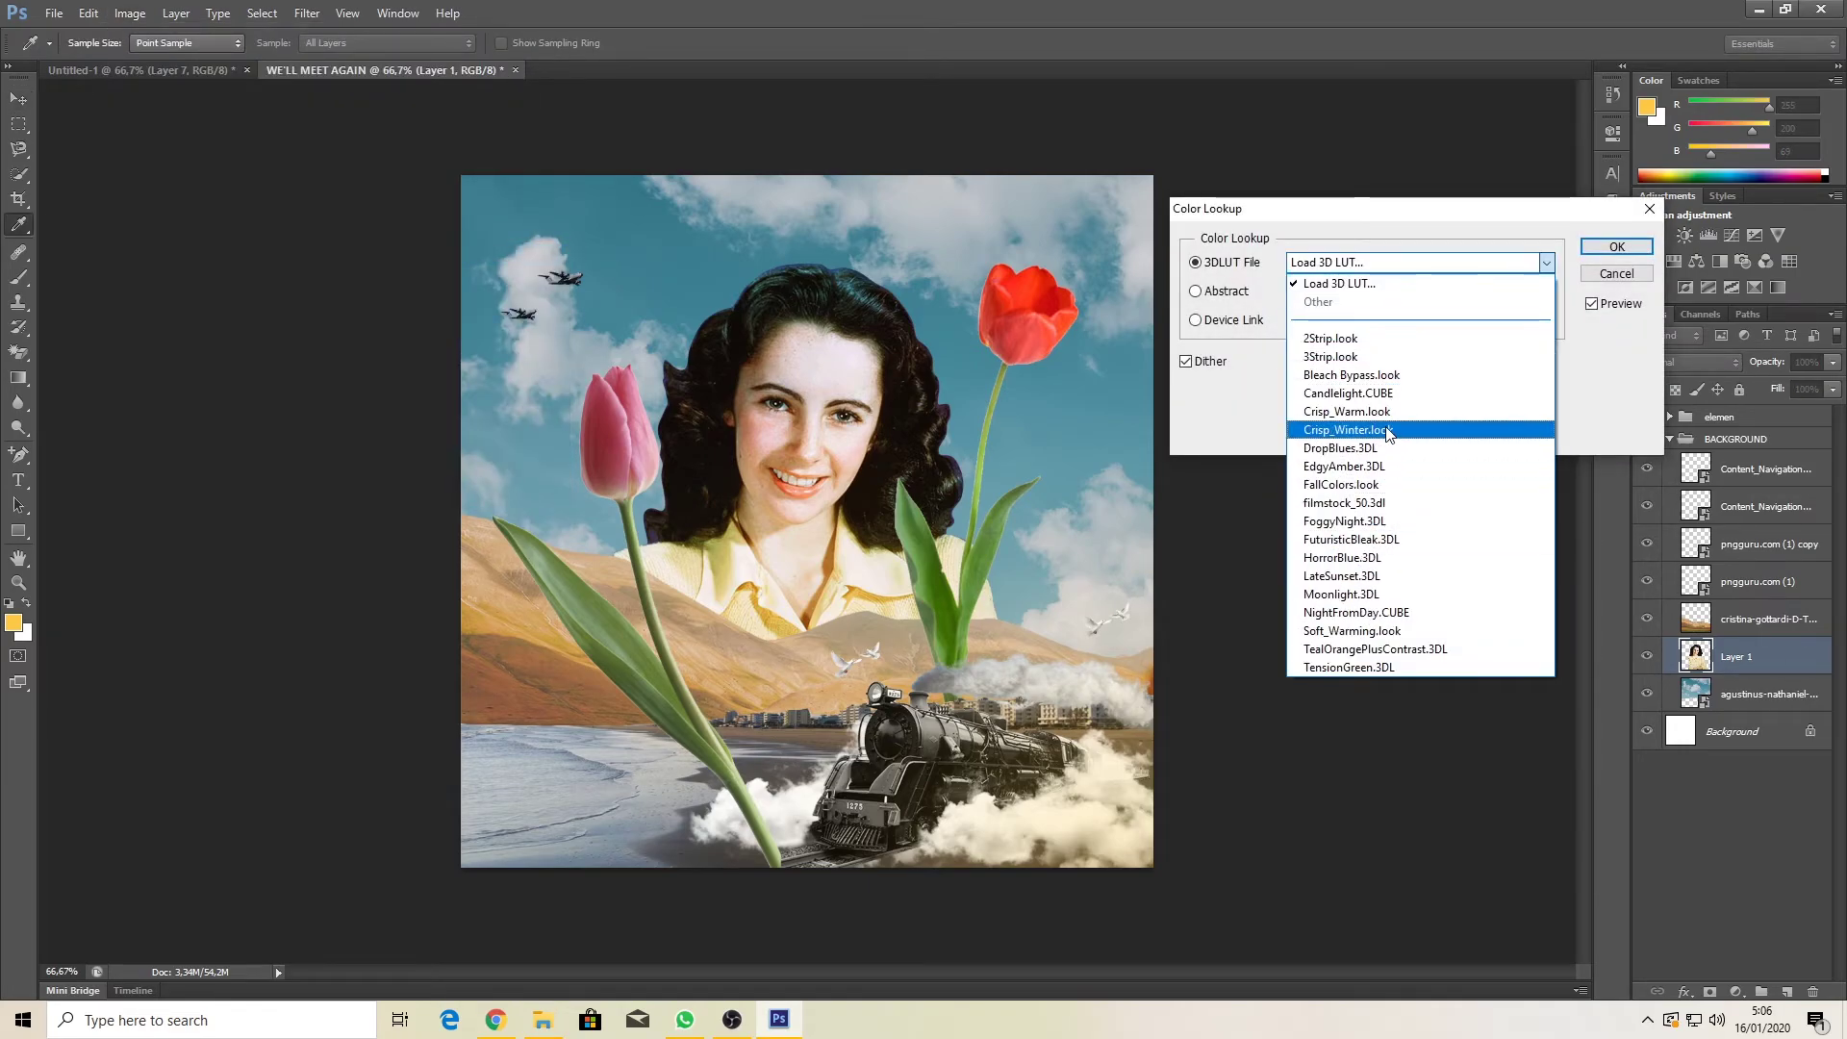
pyautogui.click(1352, 630)
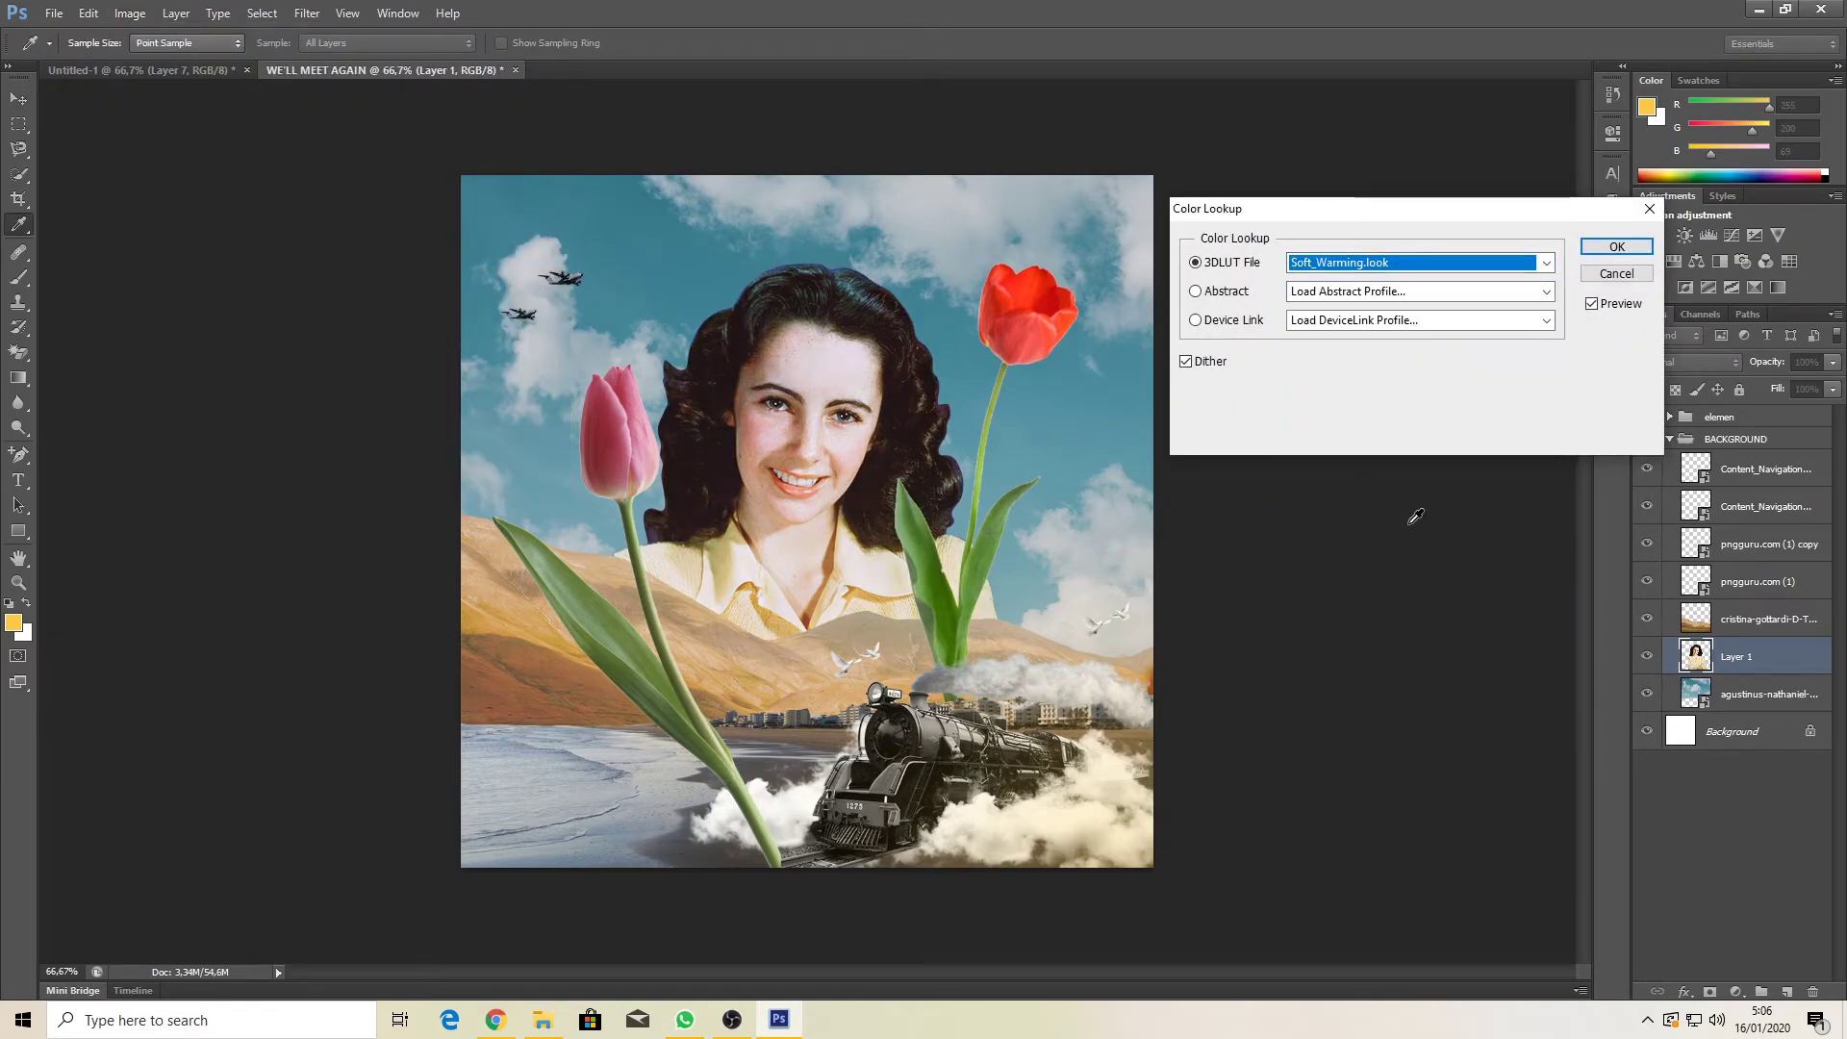
pyautogui.click(1614, 247)
pyautogui.press('v')
# Step: Shift the woman's hue slightly to the negative side with Hue/Saturation, with the preview enabled
pyautogui.click(129, 14)
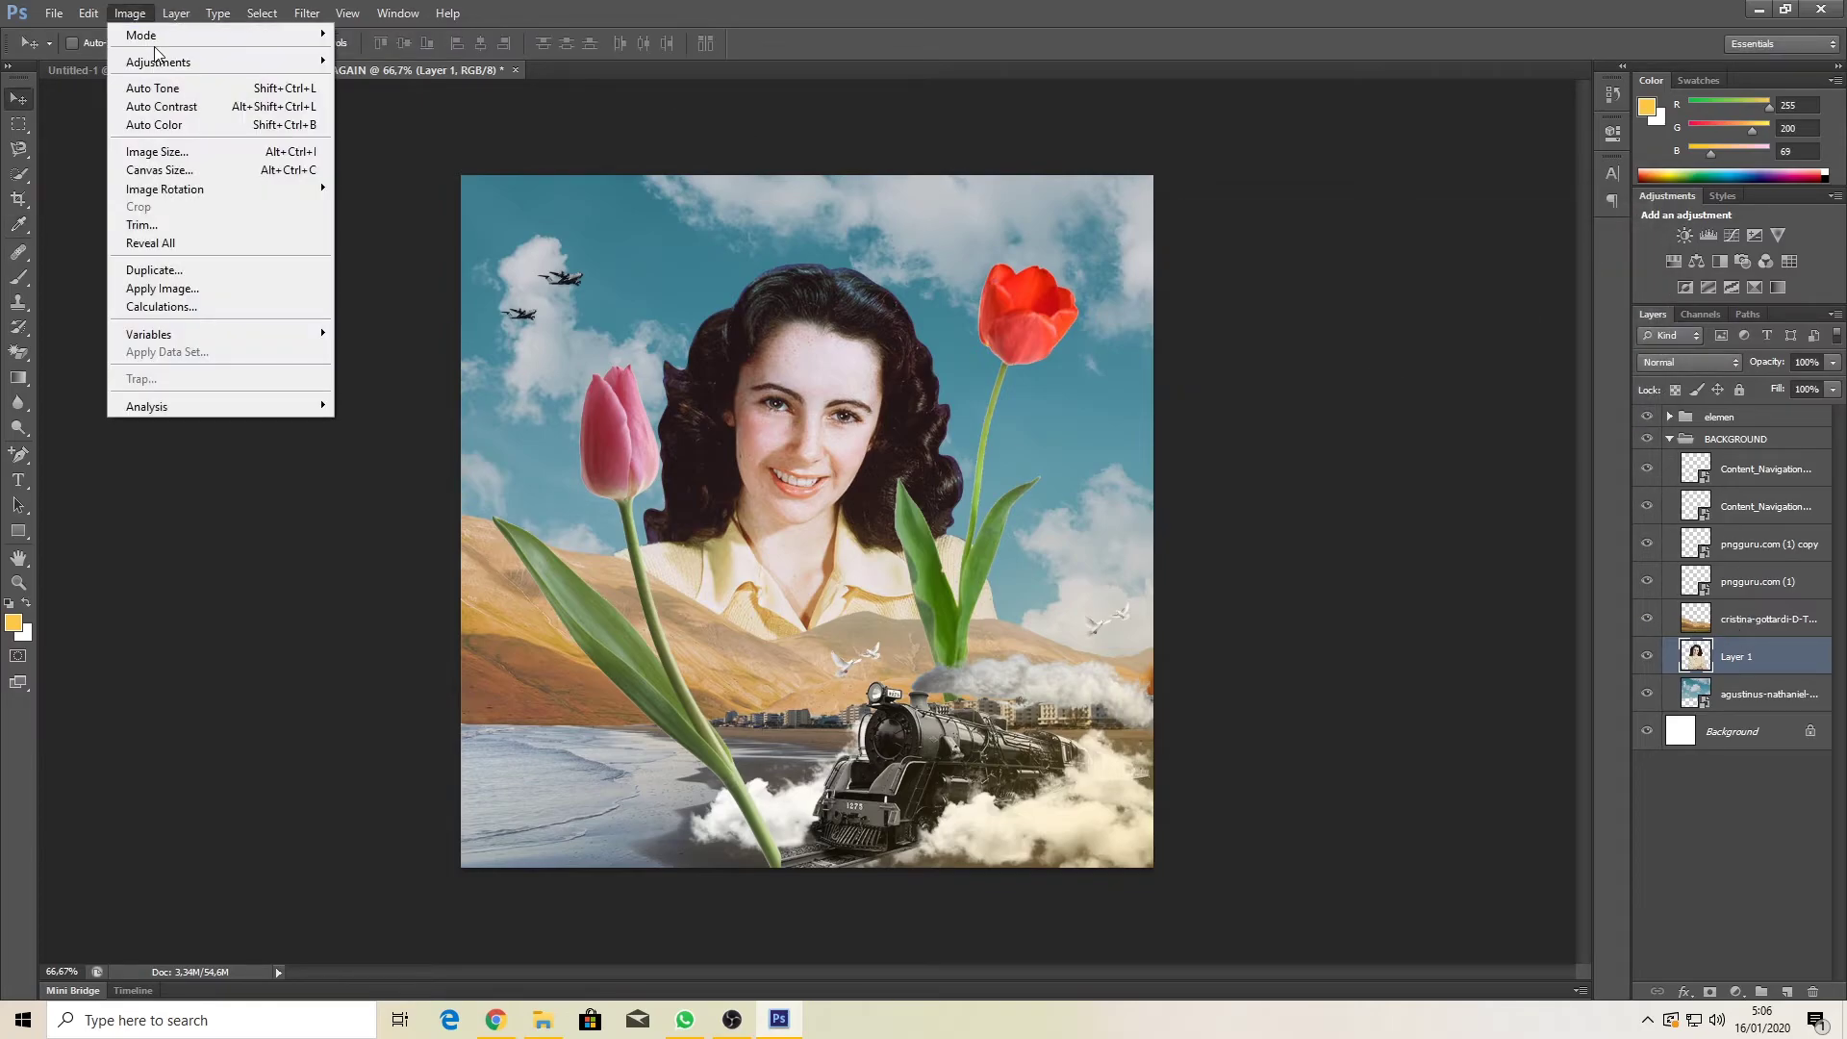
pyautogui.moveTo(164, 61)
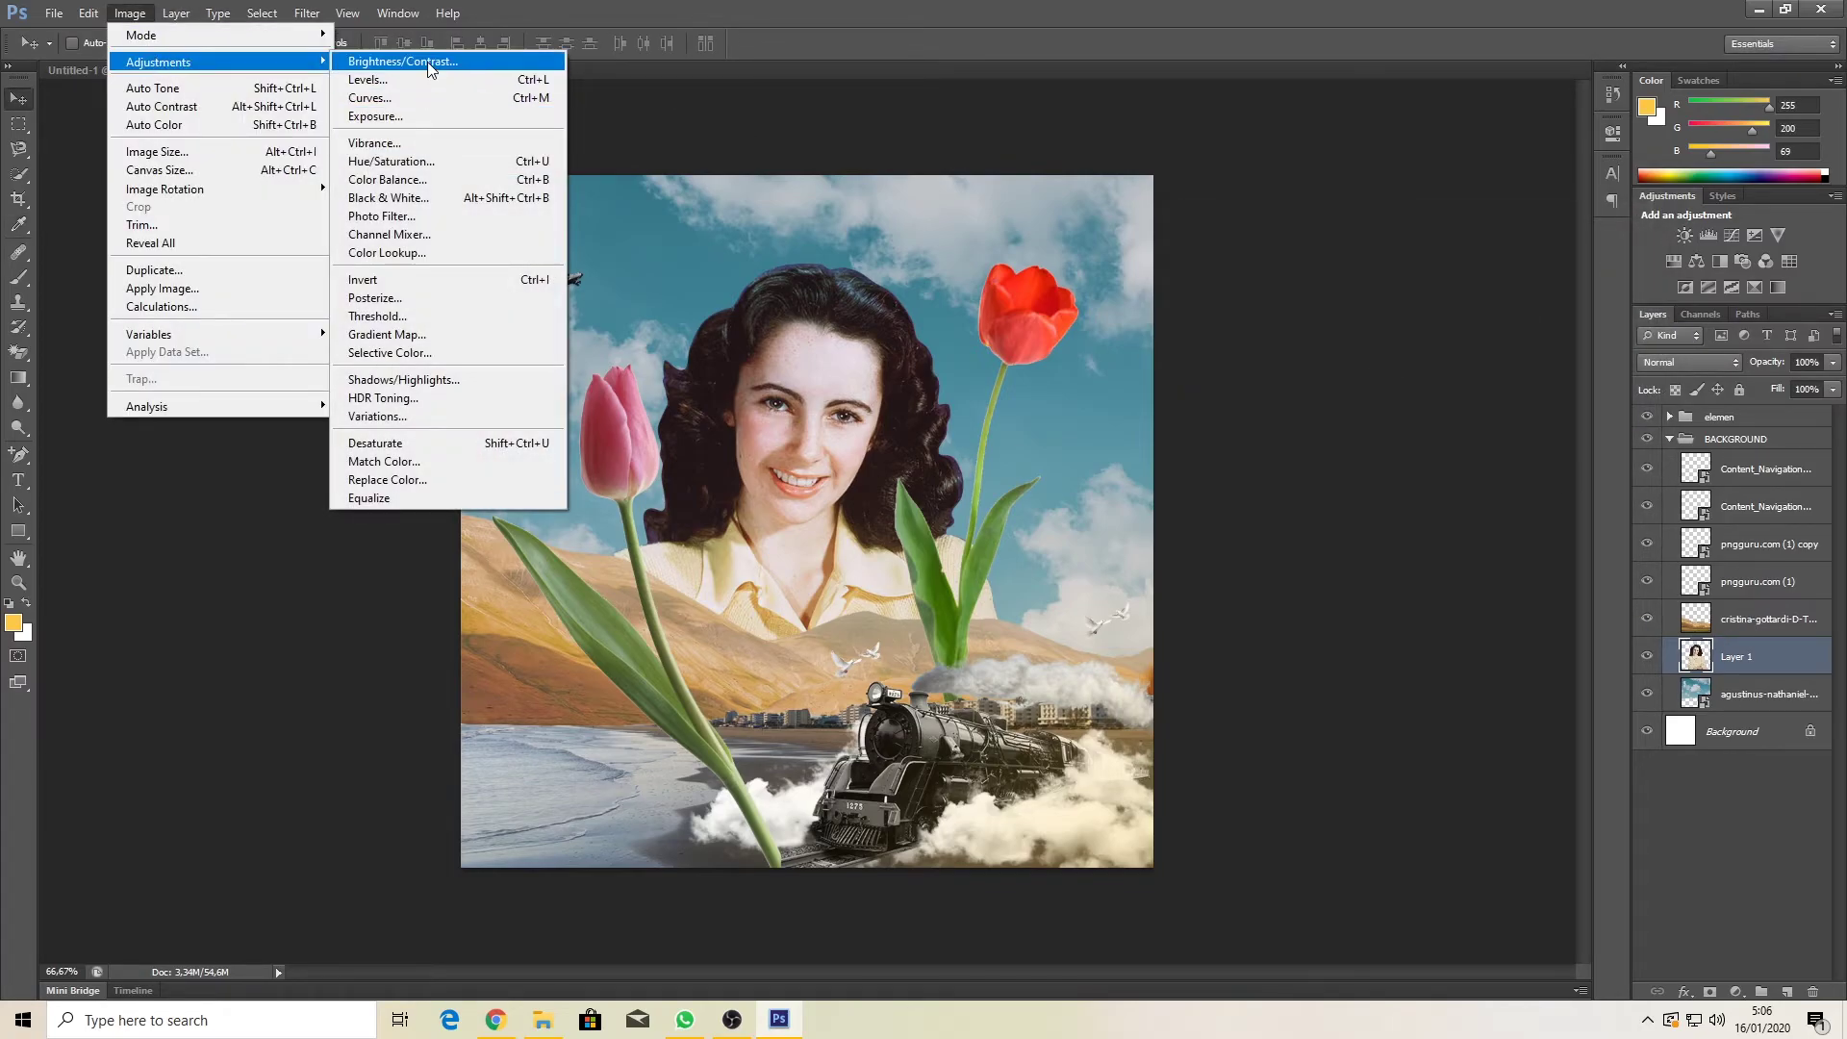
pyautogui.click(404, 162)
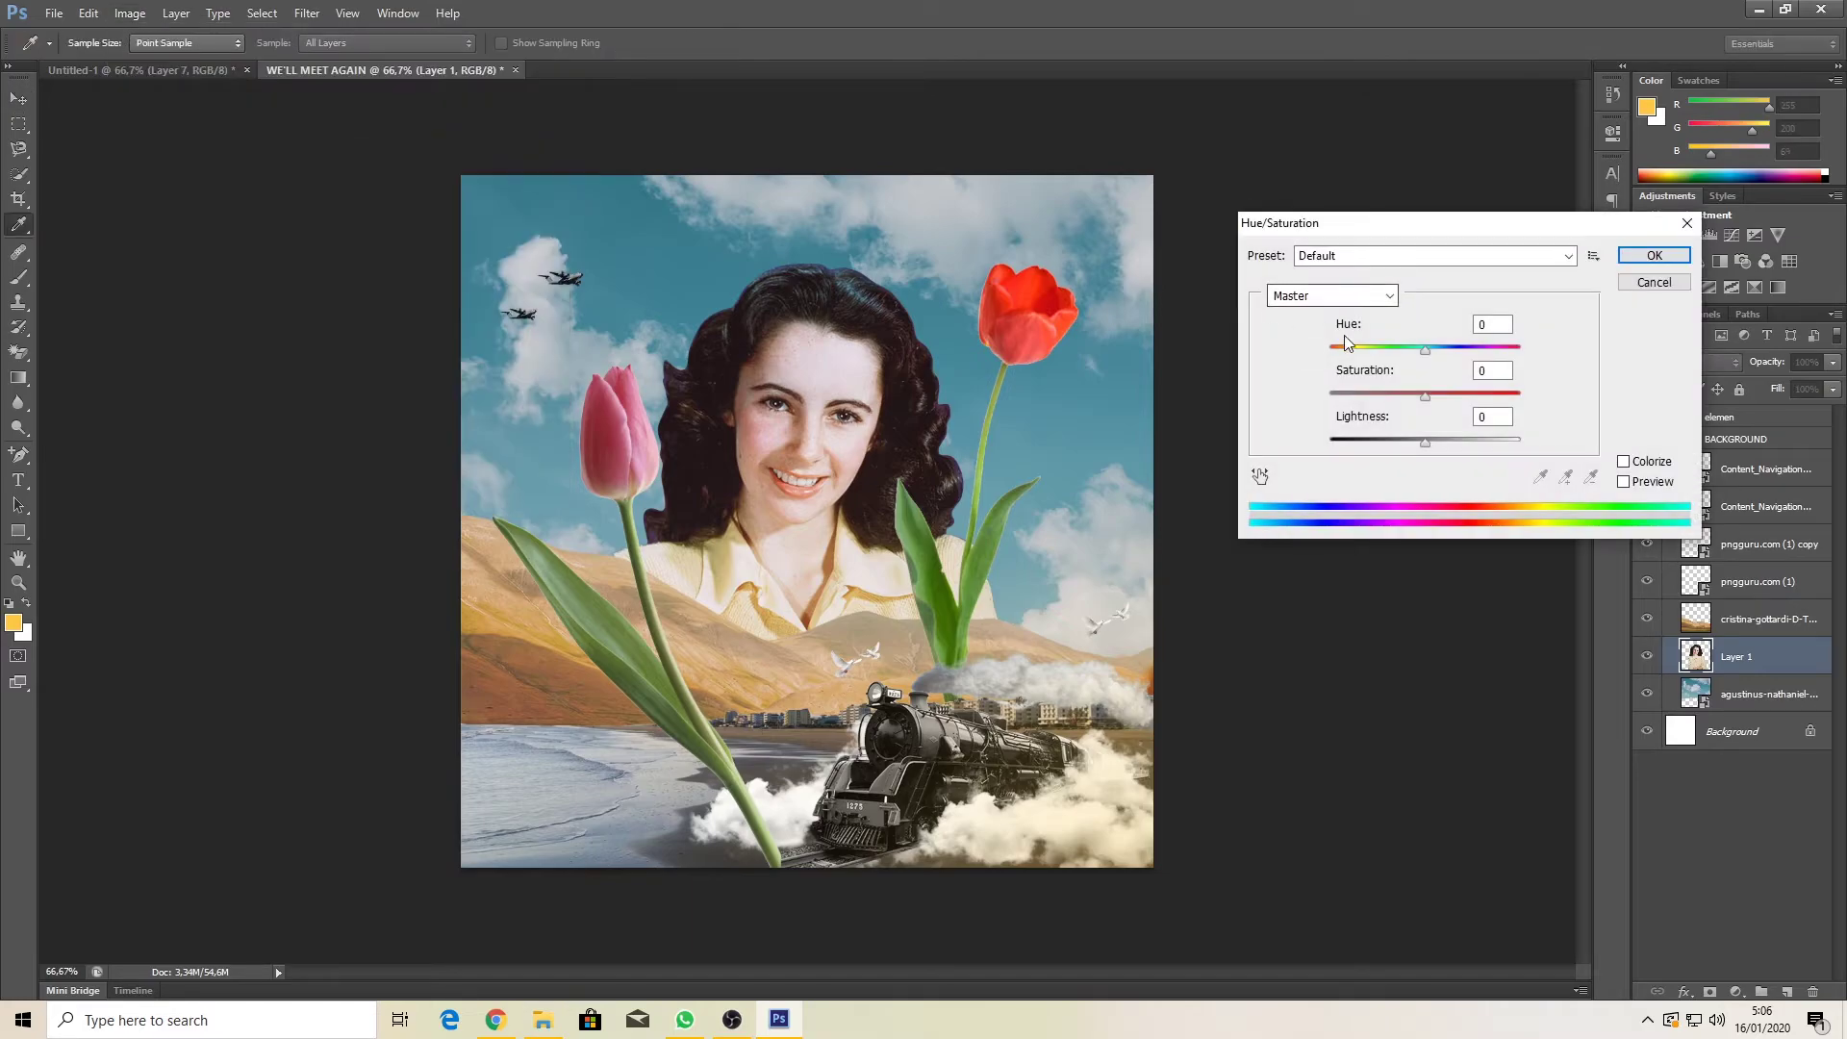
pyautogui.click(1499, 324)
pyautogui.write('-2')
pyautogui.moveTo(1422, 351)
pyautogui.mouseDown()
pyautogui.moveTo(1442, 365)
pyautogui.moveTo(1447, 351)
pyautogui.moveTo(1416, 355)
pyautogui.mouseUp()
pyautogui.click(1624, 481)
pyautogui.click(1655, 257)
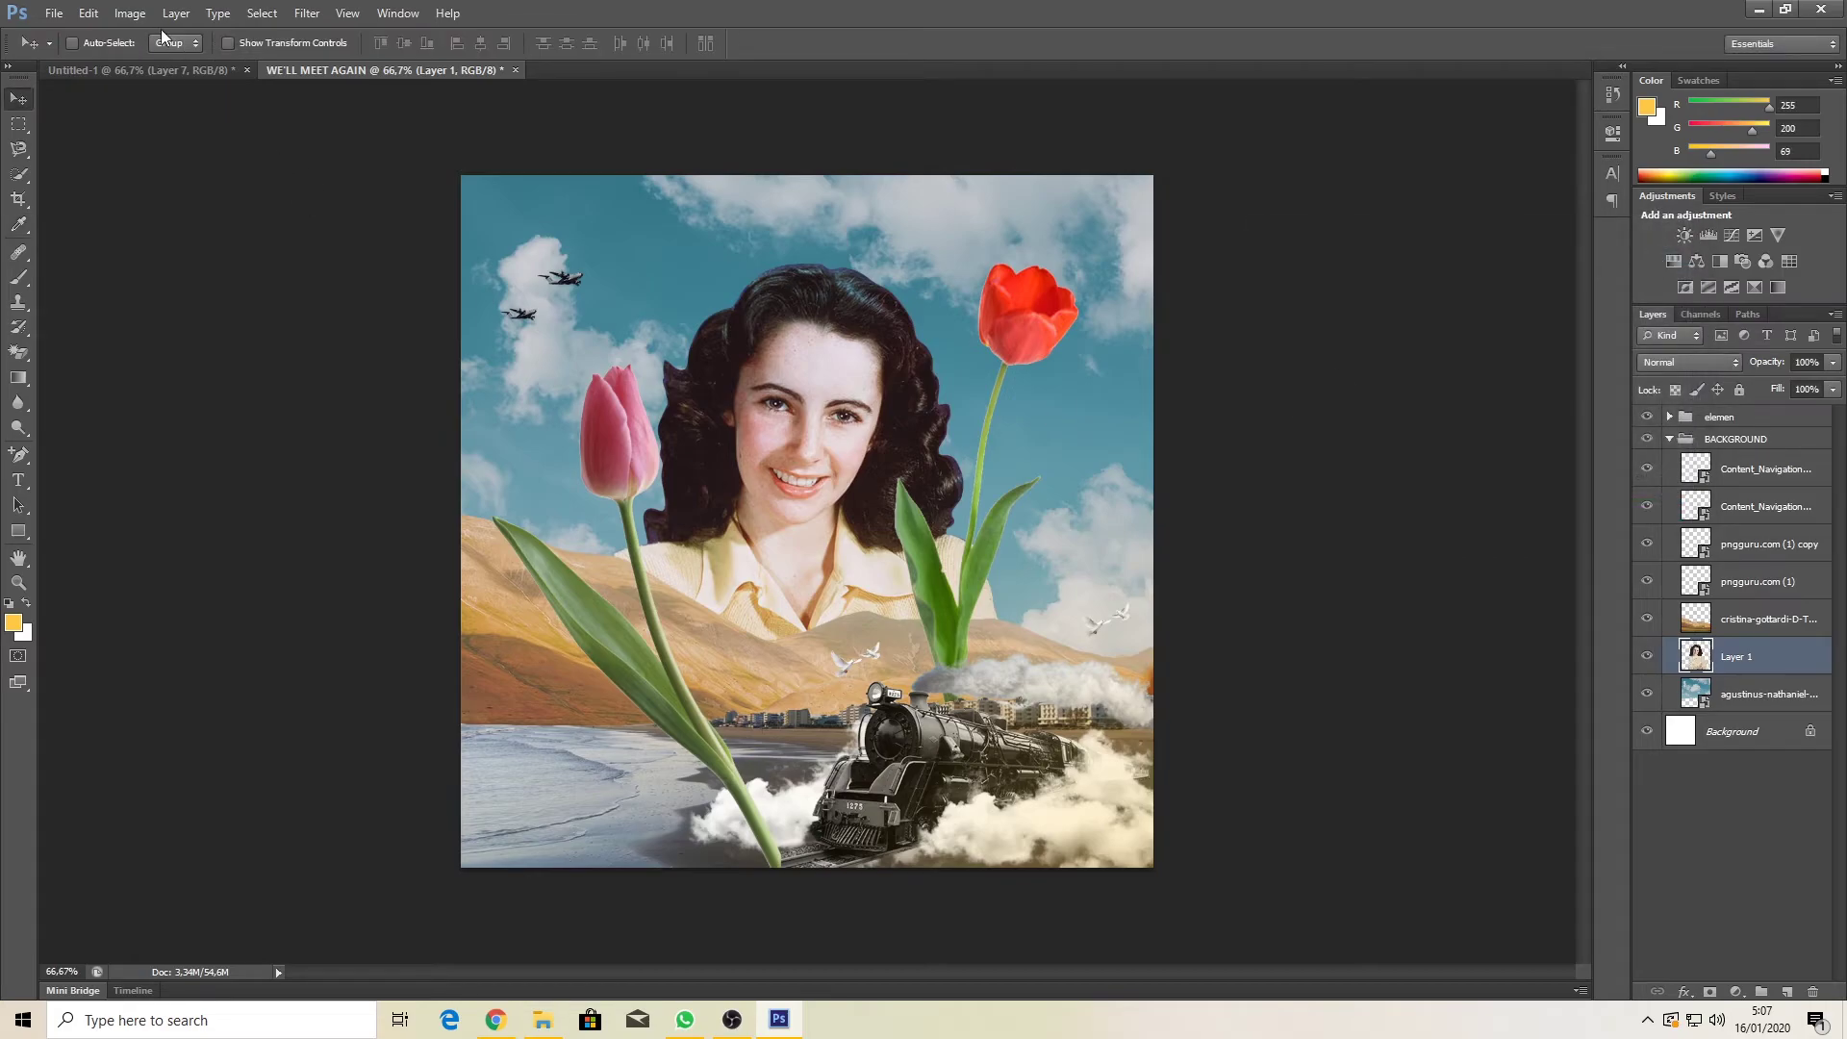
# Step: Fine-tune the saturation of the woman's layer slightly with a second Hue/Saturation adjustment
pyautogui.click(130, 14)
pyautogui.moveTo(145, 61)
pyautogui.click(429, 152)
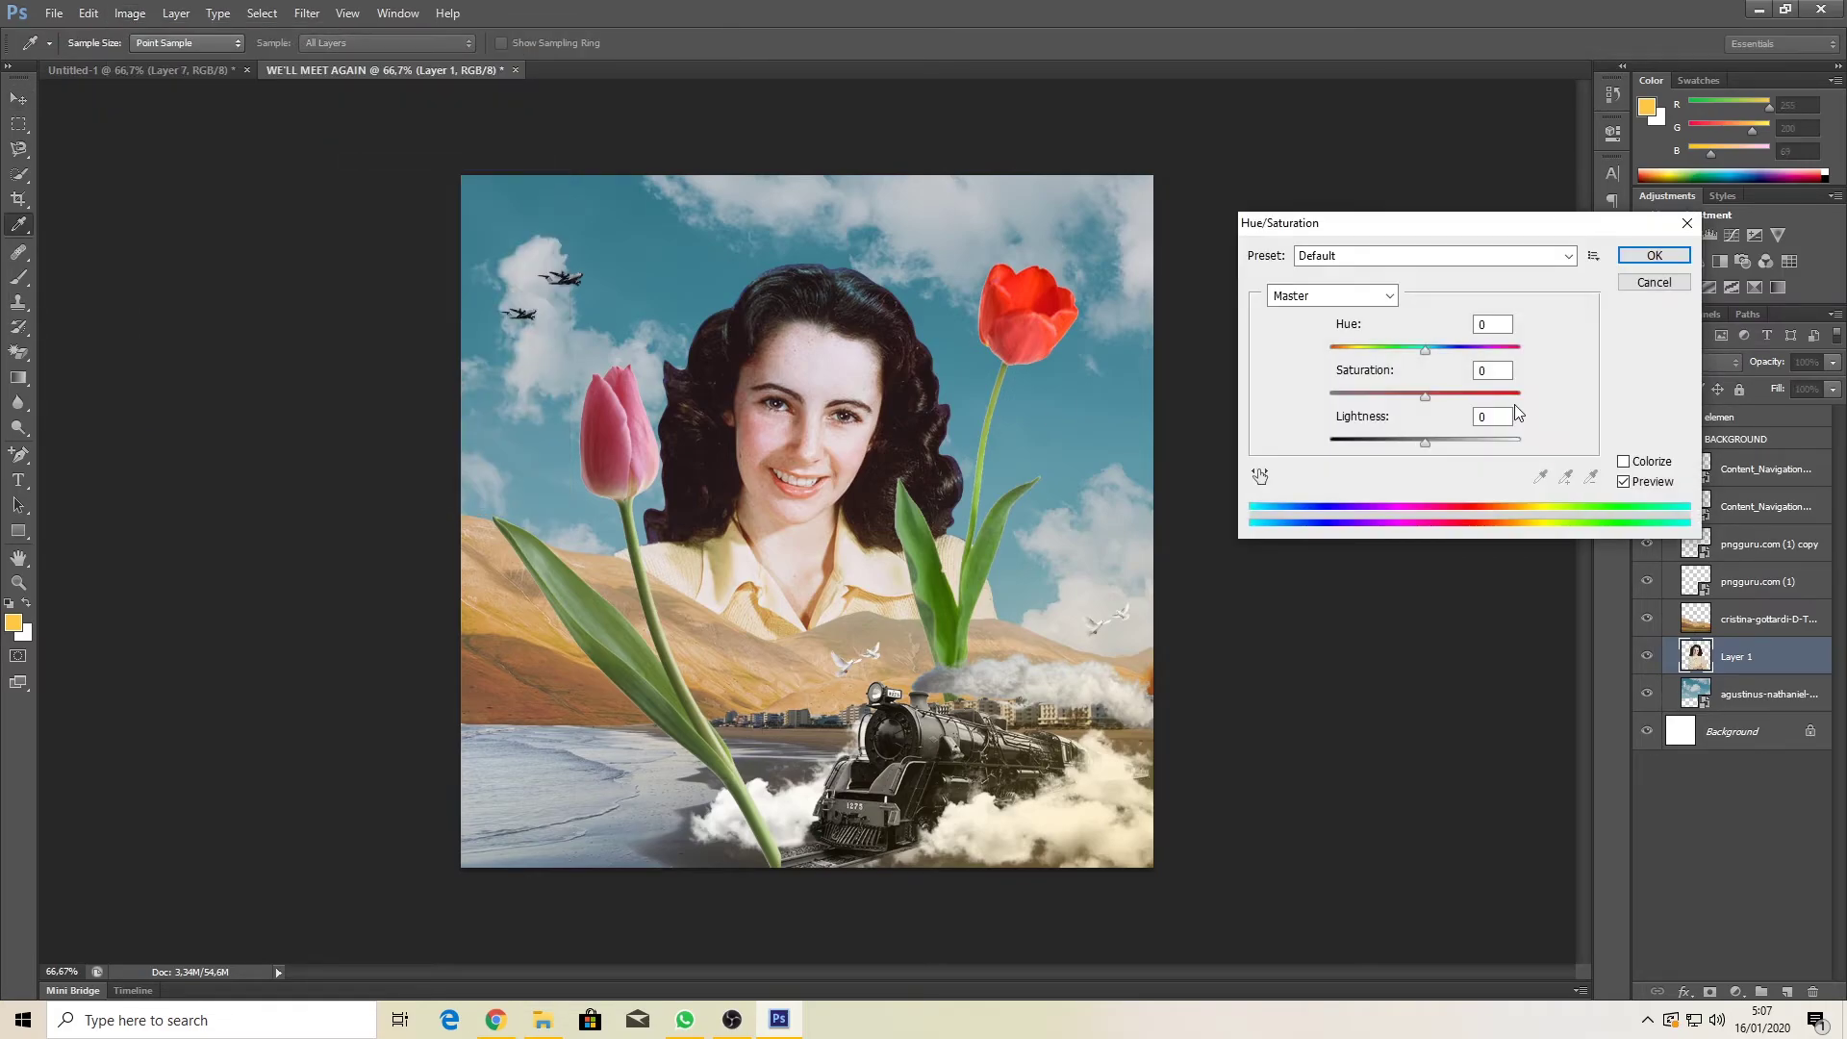
pyautogui.click(1427, 396)
pyautogui.moveTo(1429, 396); pyautogui.dragTo(1433, 400)
pyautogui.click(1654, 255)
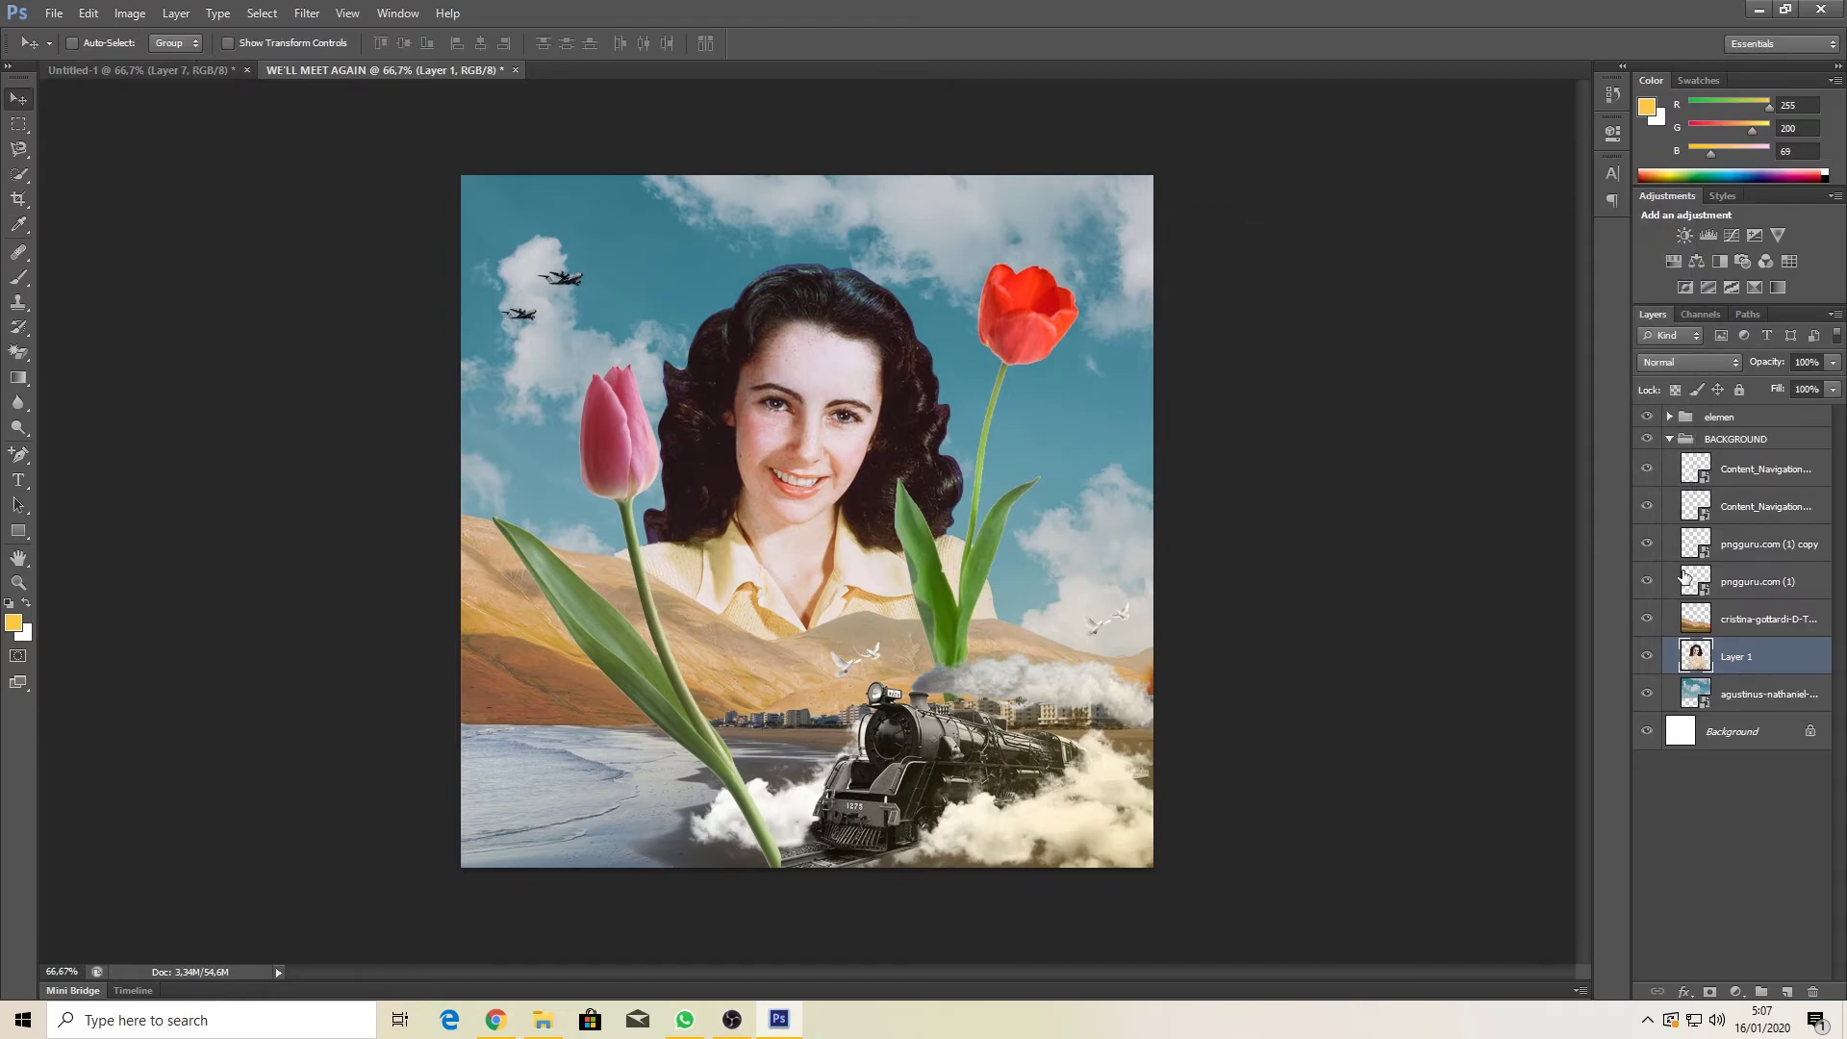
# Step: Try the 3Strip.look and 2Strip.look color lookups on the hills layer
pyautogui.click(1706, 622)
pyautogui.click(123, 14)
pyautogui.moveTo(149, 63)
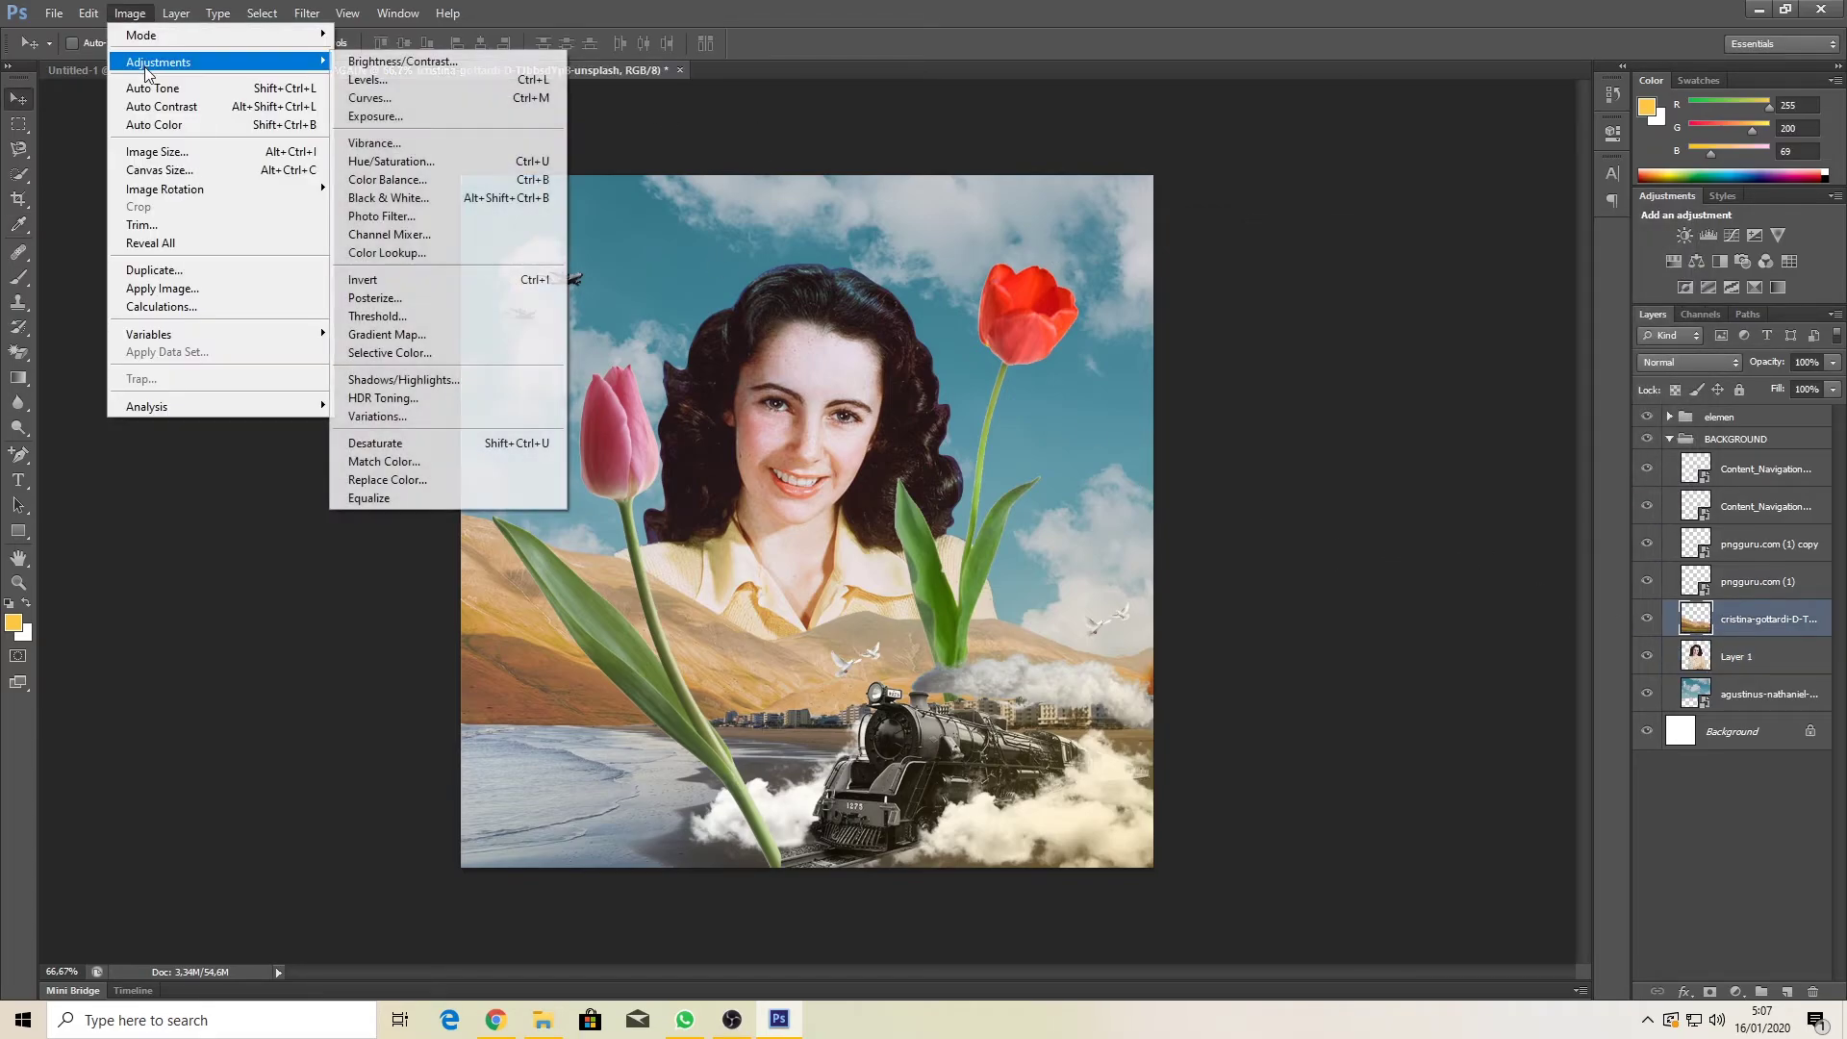
pyautogui.click(440, 254)
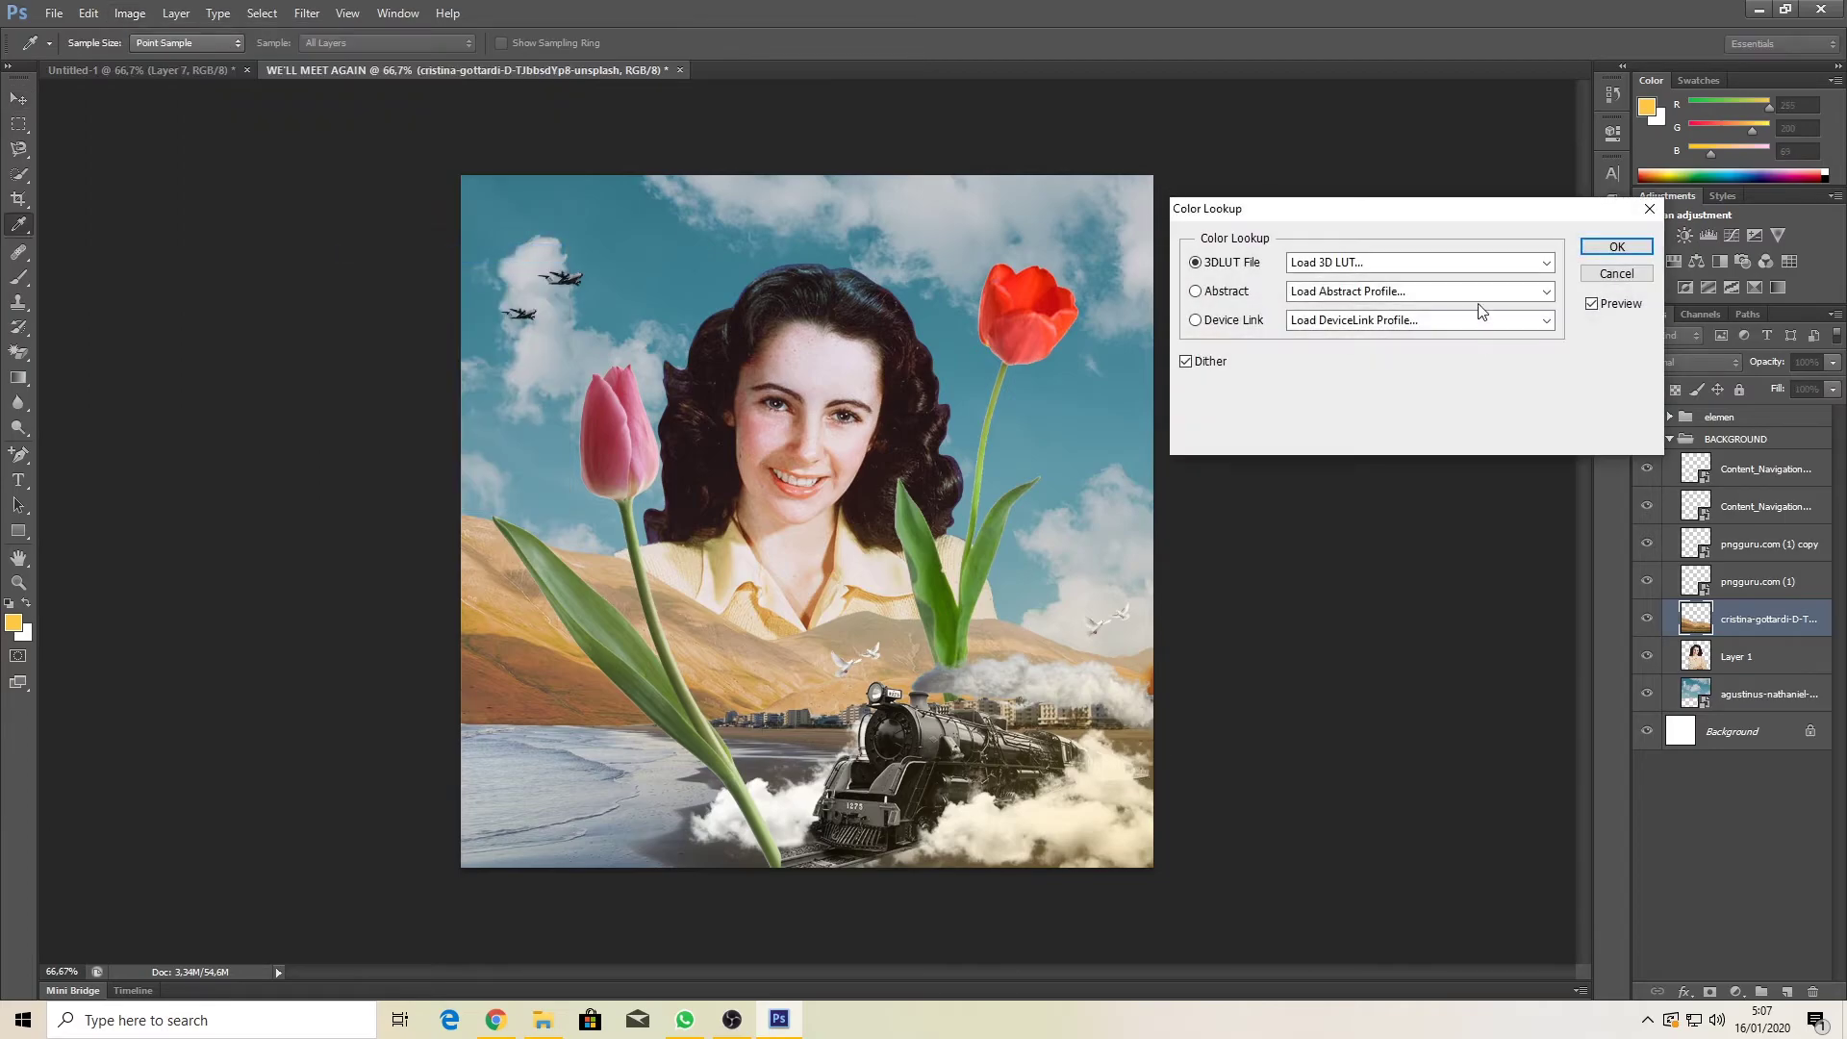
pyautogui.click(1472, 263)
pyautogui.click(1416, 373)
pyautogui.click(1414, 262)
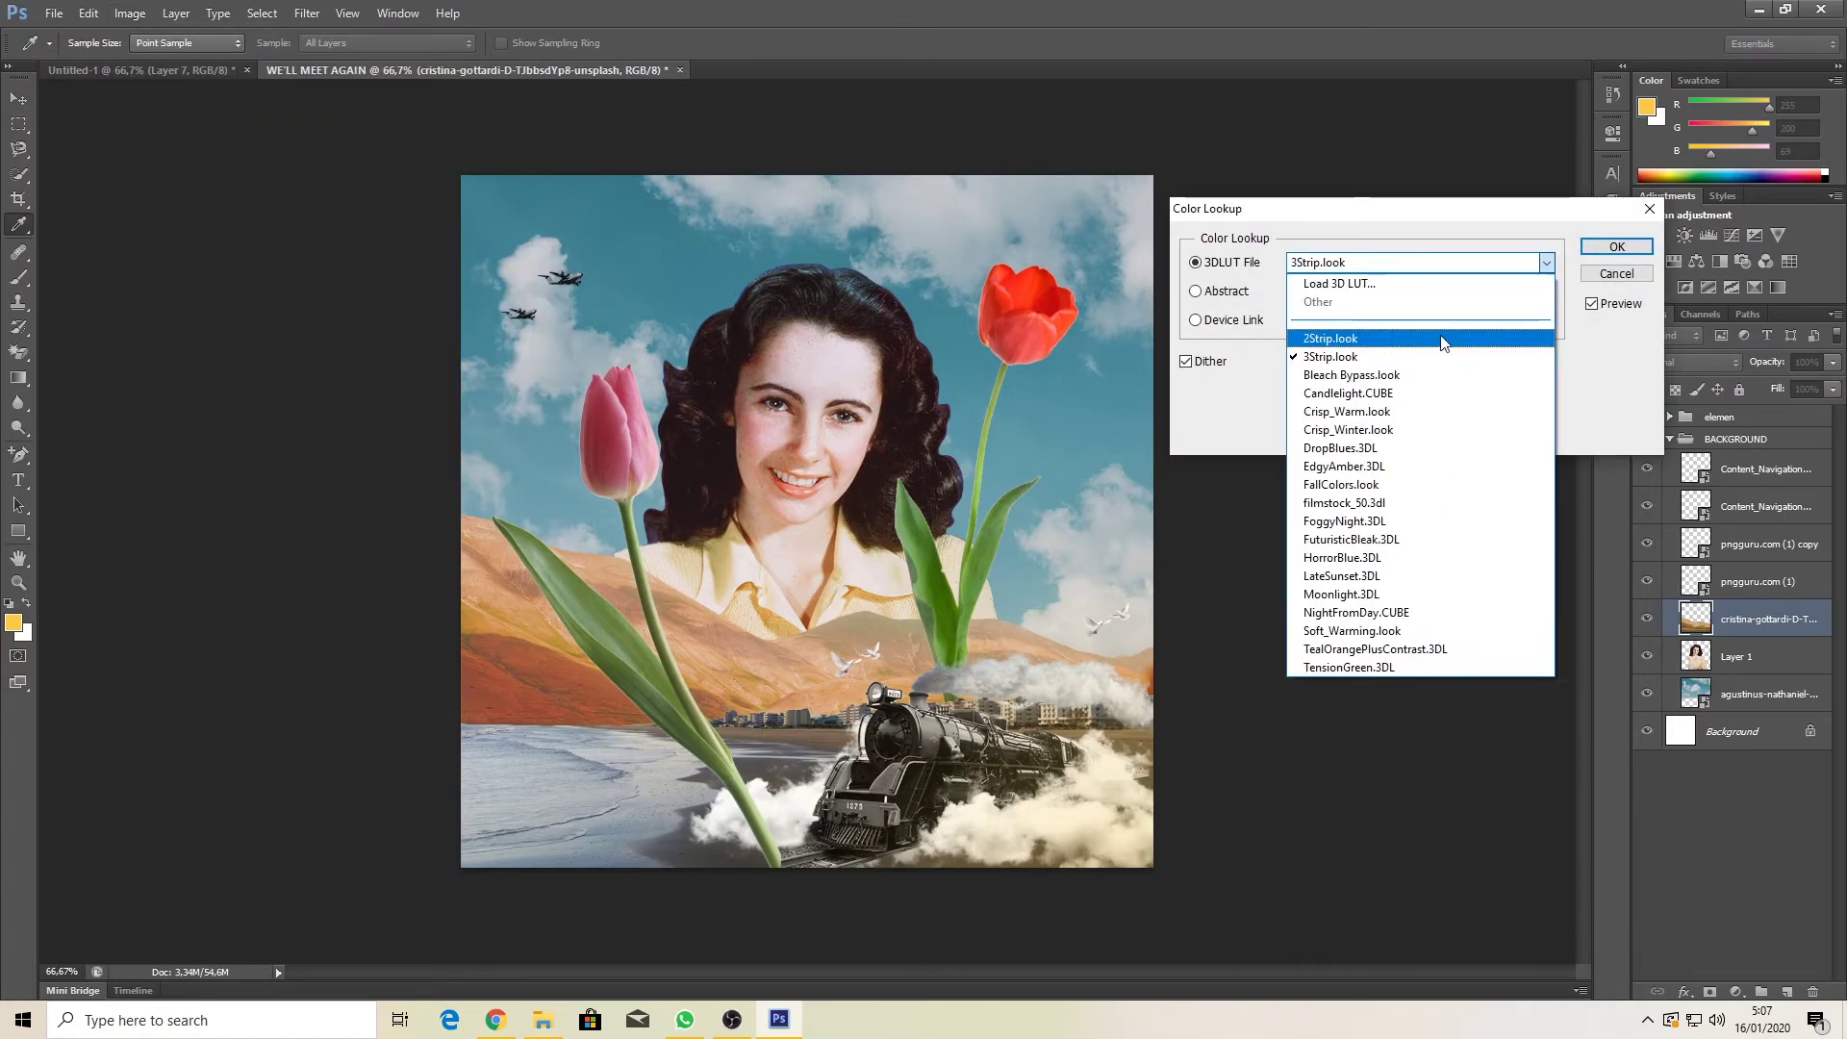
pyautogui.click(1434, 342)
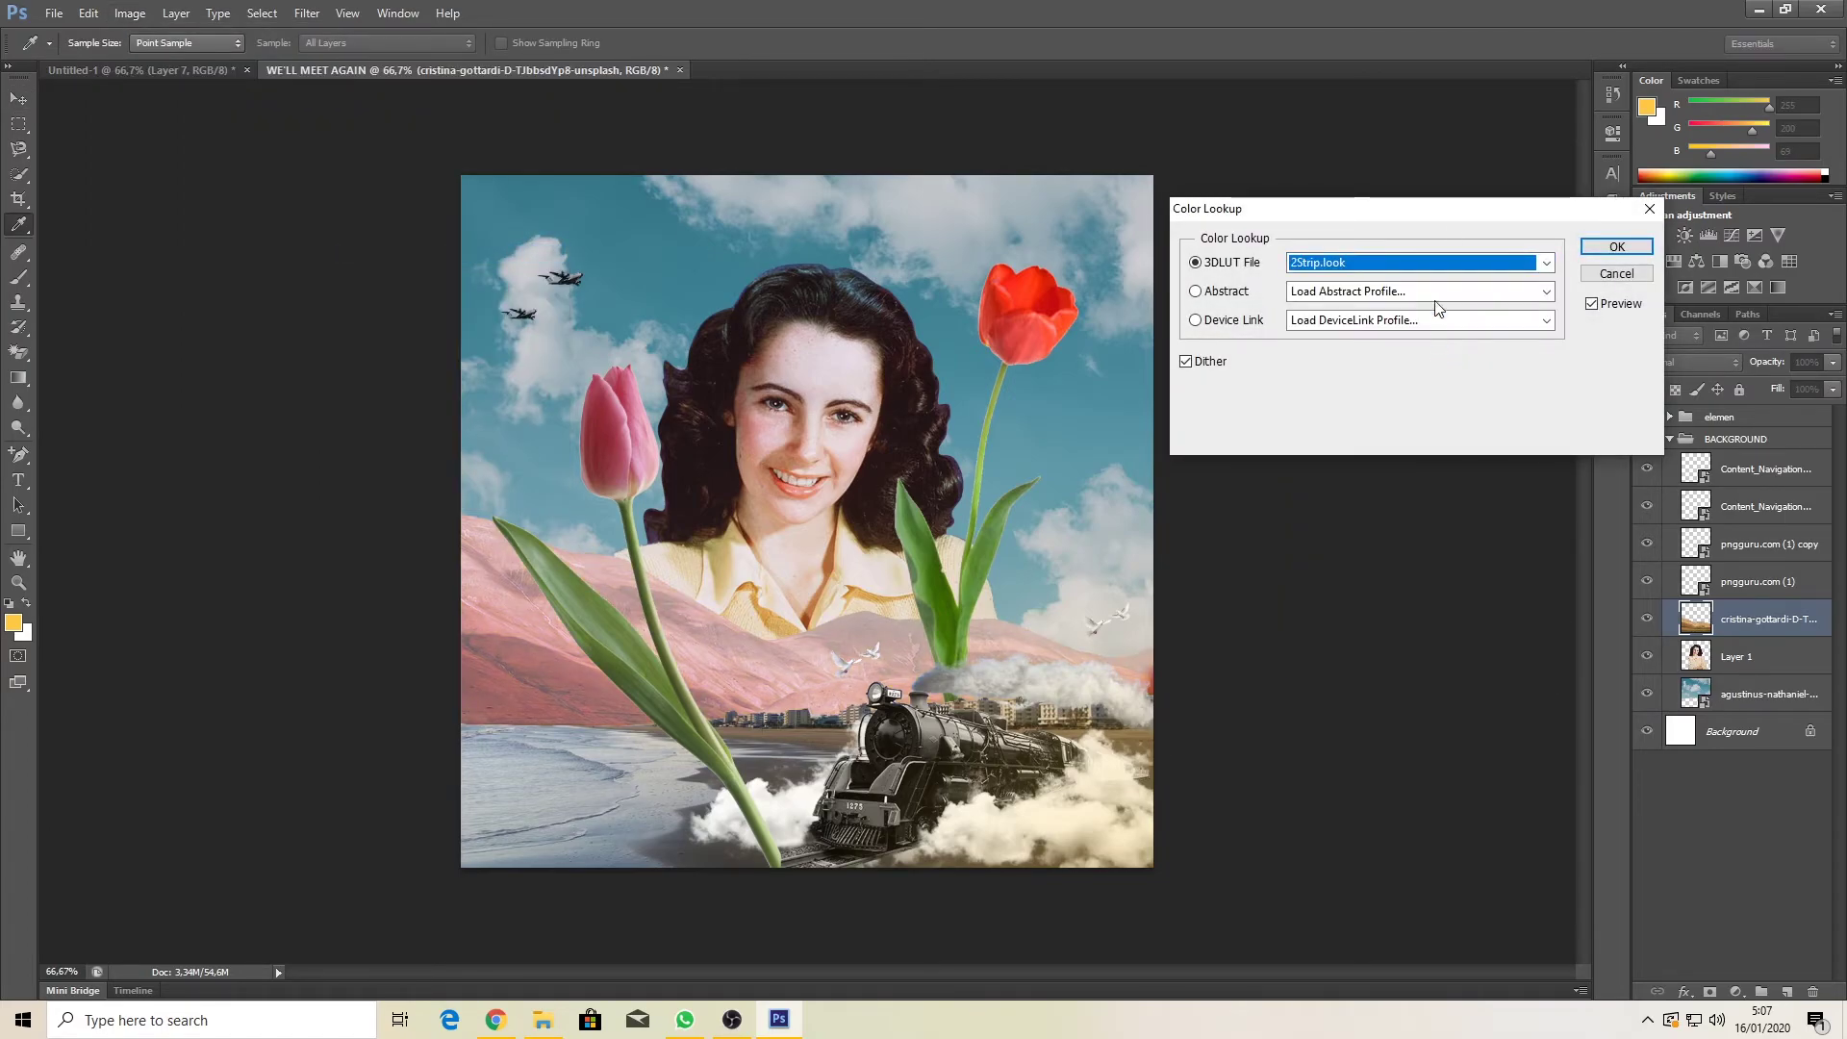
# Step: Compare the hills with and without the 2Strip.look preview, and cancel the color lookup
pyautogui.click(1462, 262)
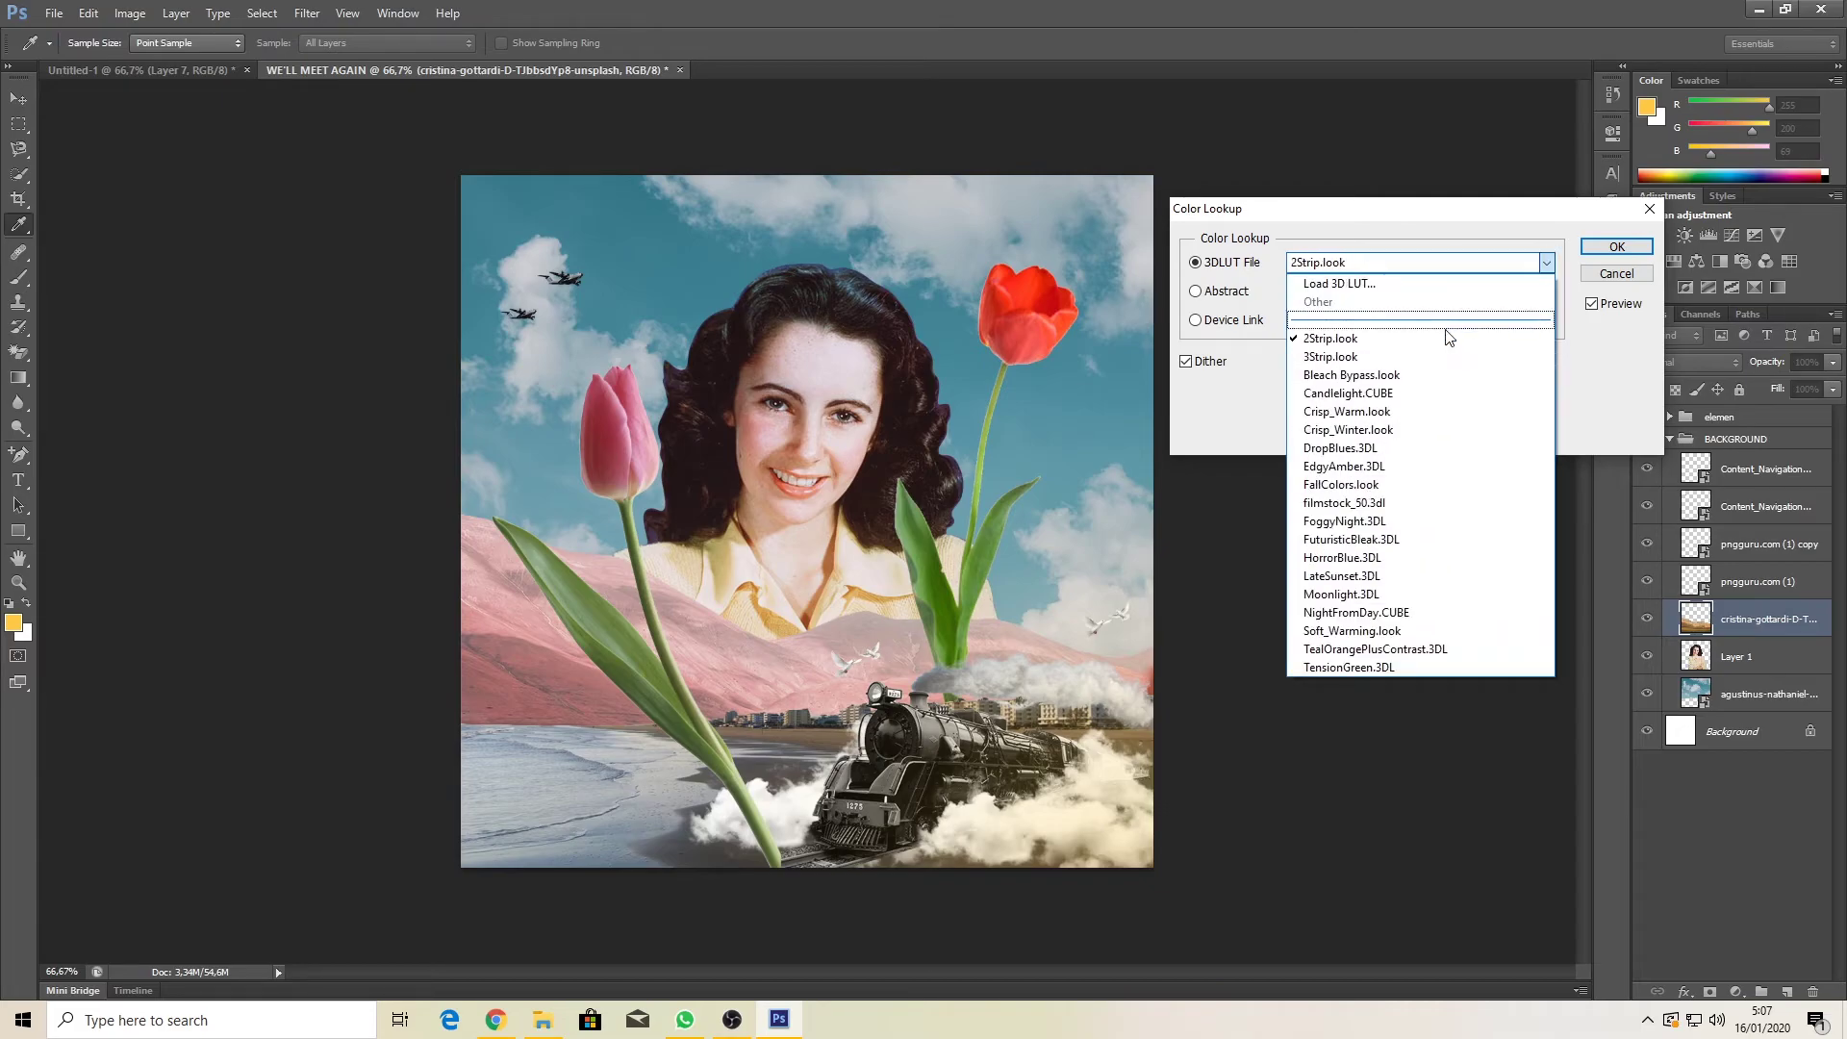
pyautogui.click(1590, 303)
pyautogui.click(1591, 303)
pyautogui.click(1591, 303)
pyautogui.click(1591, 303)
pyautogui.click(1591, 303)
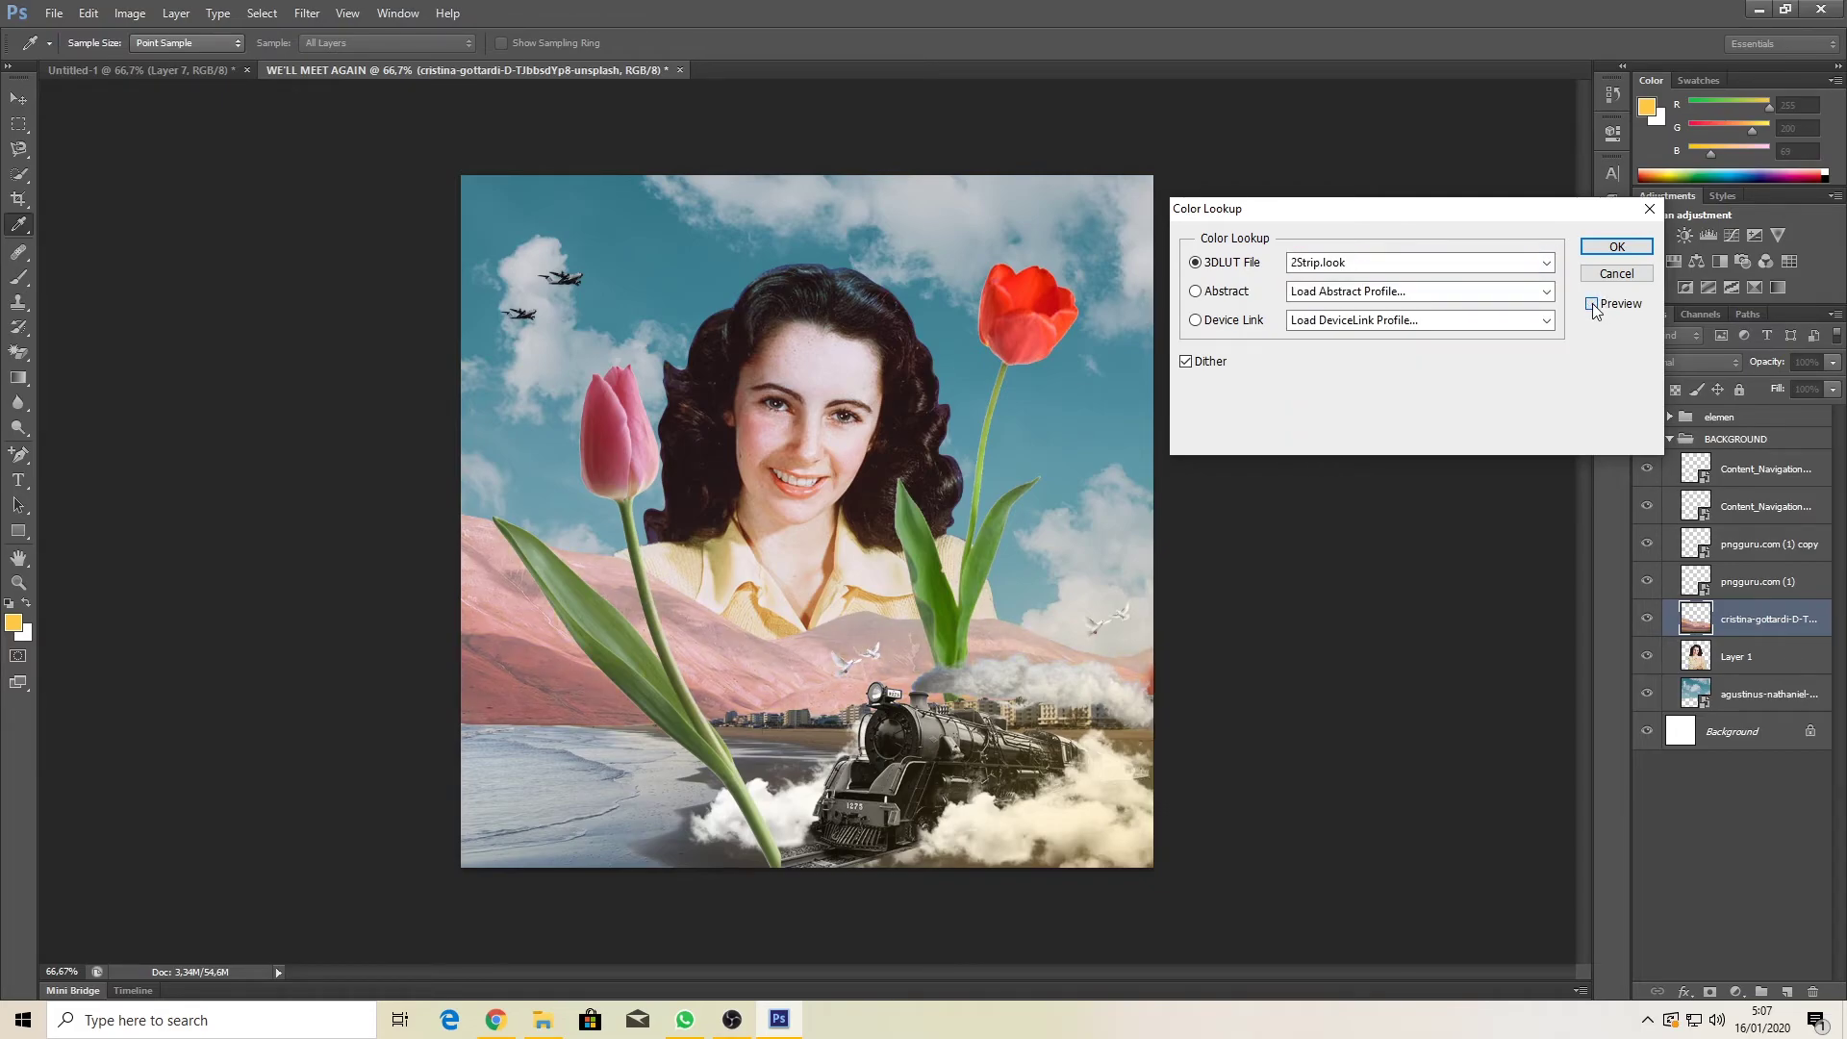
pyautogui.click(1591, 303)
pyautogui.click(1591, 303)
pyautogui.click(1614, 273)
pyautogui.click(1683, 588)
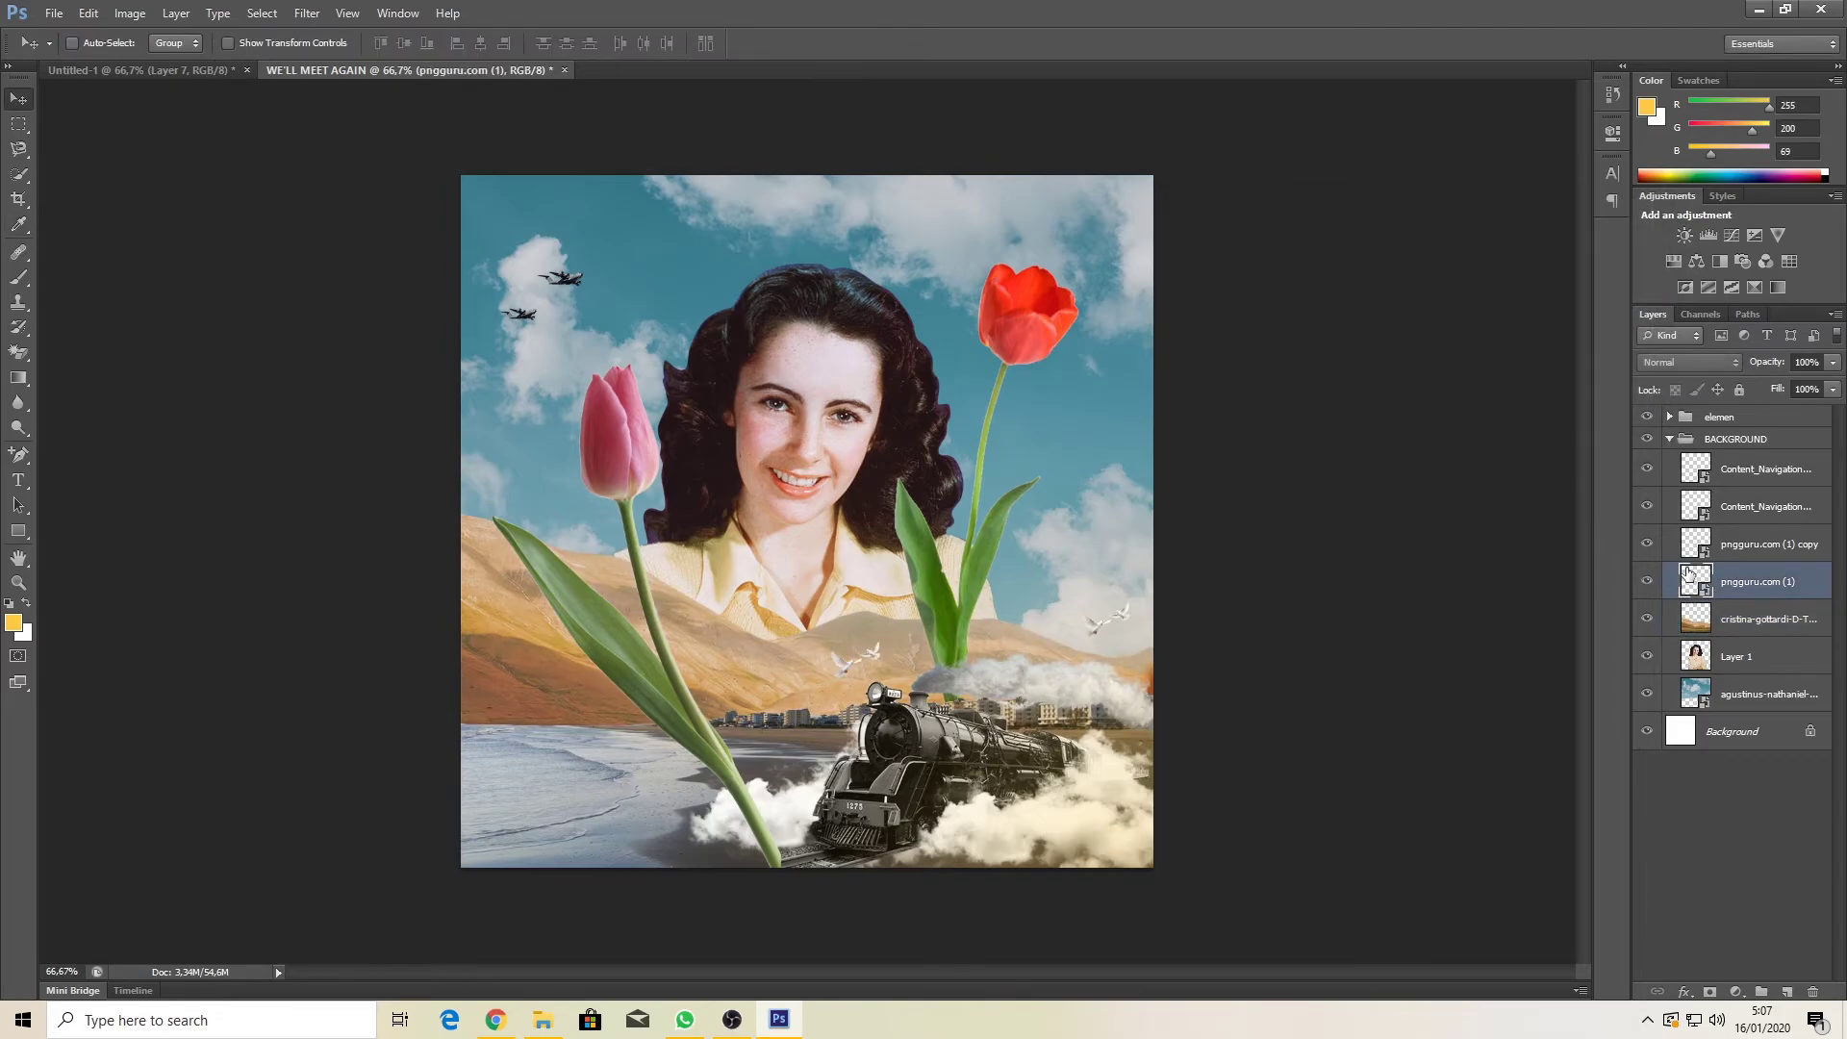
pyautogui.click(1753, 686)
pyautogui.click(1762, 619)
pyautogui.click(1771, 581)
pyautogui.click(1784, 541)
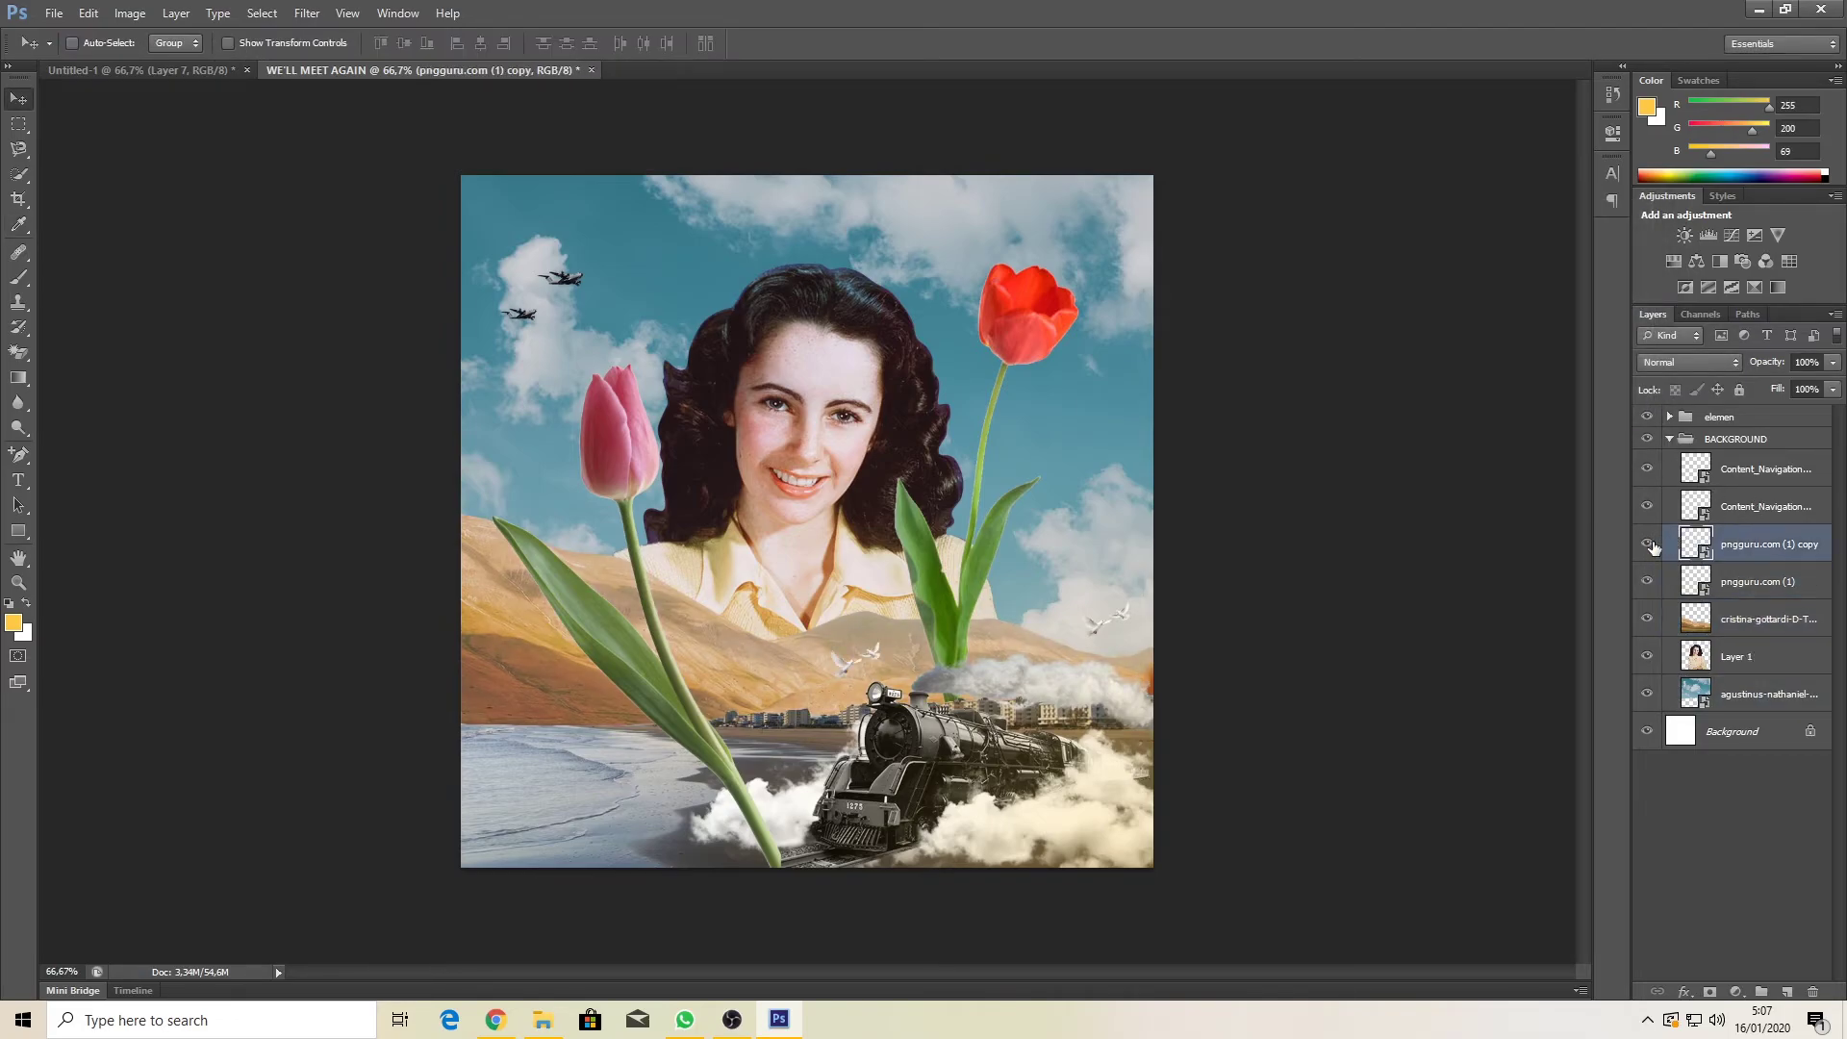
# Step: Collapse the BACKGROUND group, expand the elemen group, and open Color Lookup for the beach layer (Layer 2)
pyautogui.click(1669, 440)
pyautogui.click(1669, 416)
pyautogui.click(1740, 634)
pyautogui.click(130, 12)
pyautogui.moveTo(164, 63)
pyautogui.click(404, 257)
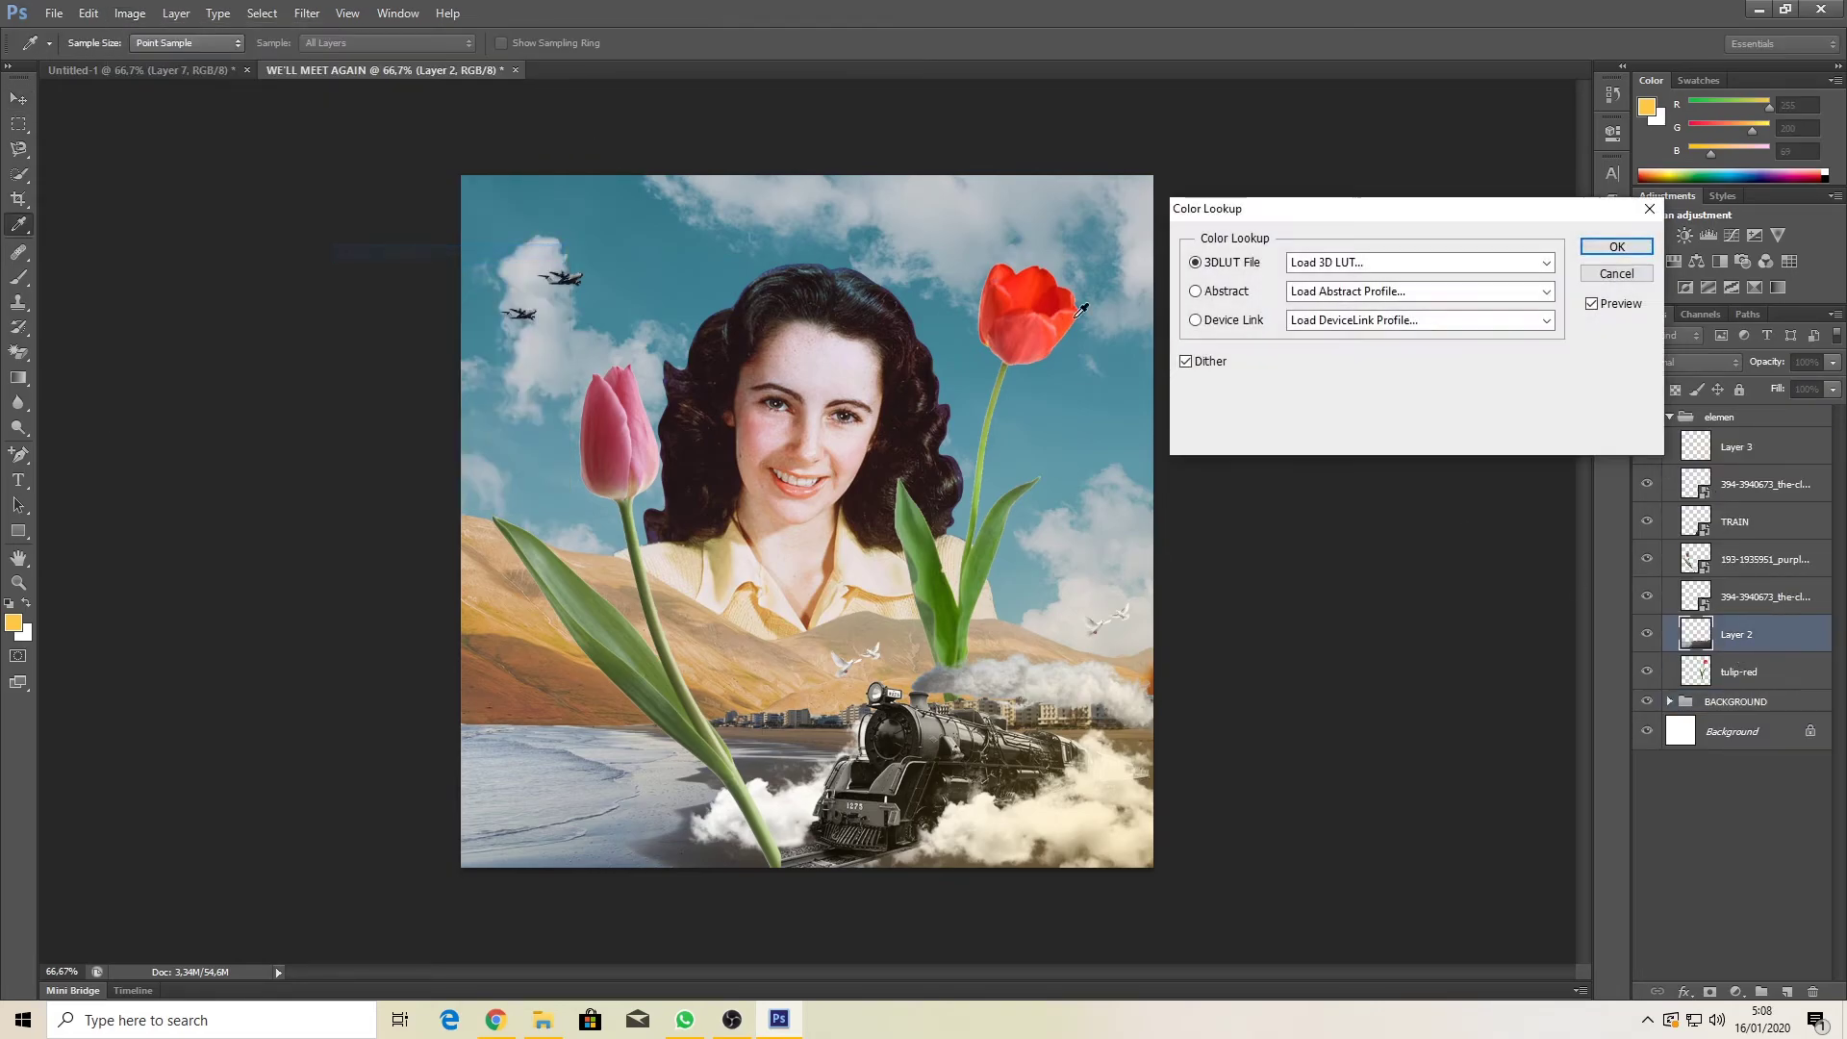
# Step: Try the Crisp_Warm.look, Crisp_Winter.look and 3Strip.look 3D LUTs on the beach, comparing the last one with the original
pyautogui.click(1482, 262)
pyautogui.click(1371, 413)
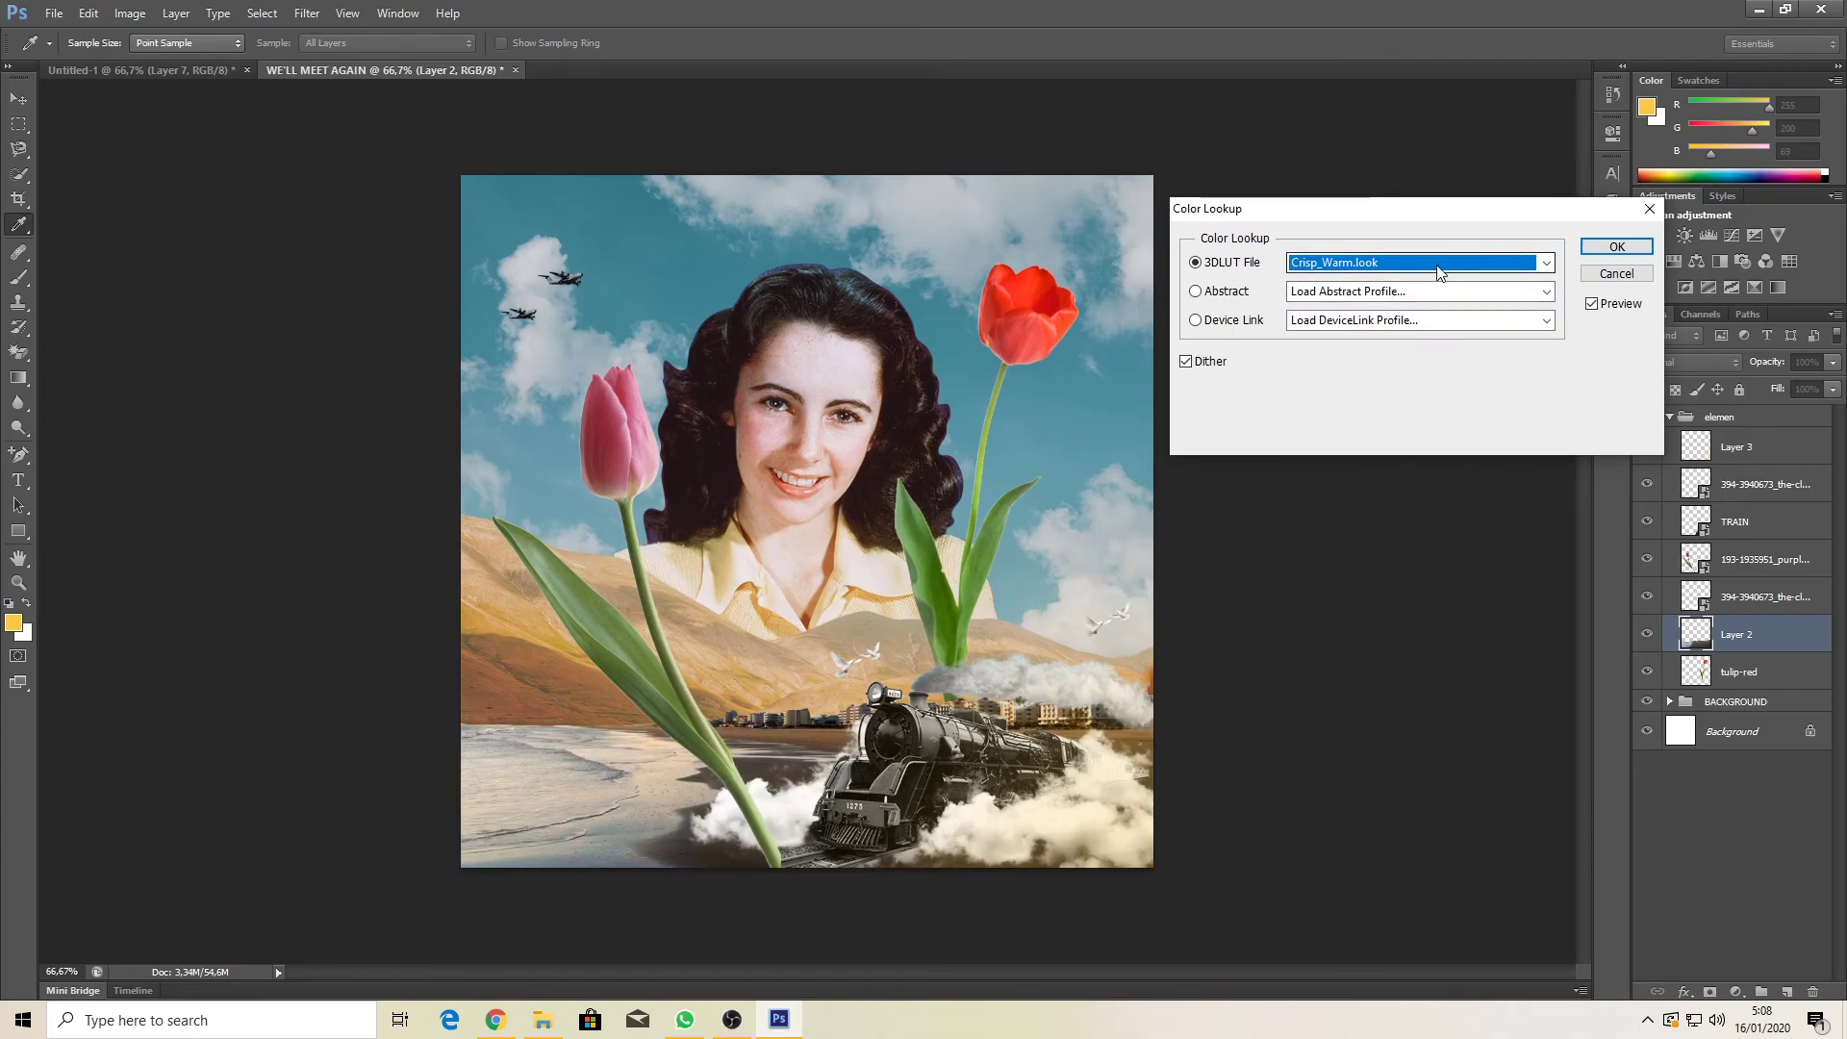
pyautogui.click(1406, 262)
pyautogui.click(1396, 431)
pyautogui.click(1394, 263)
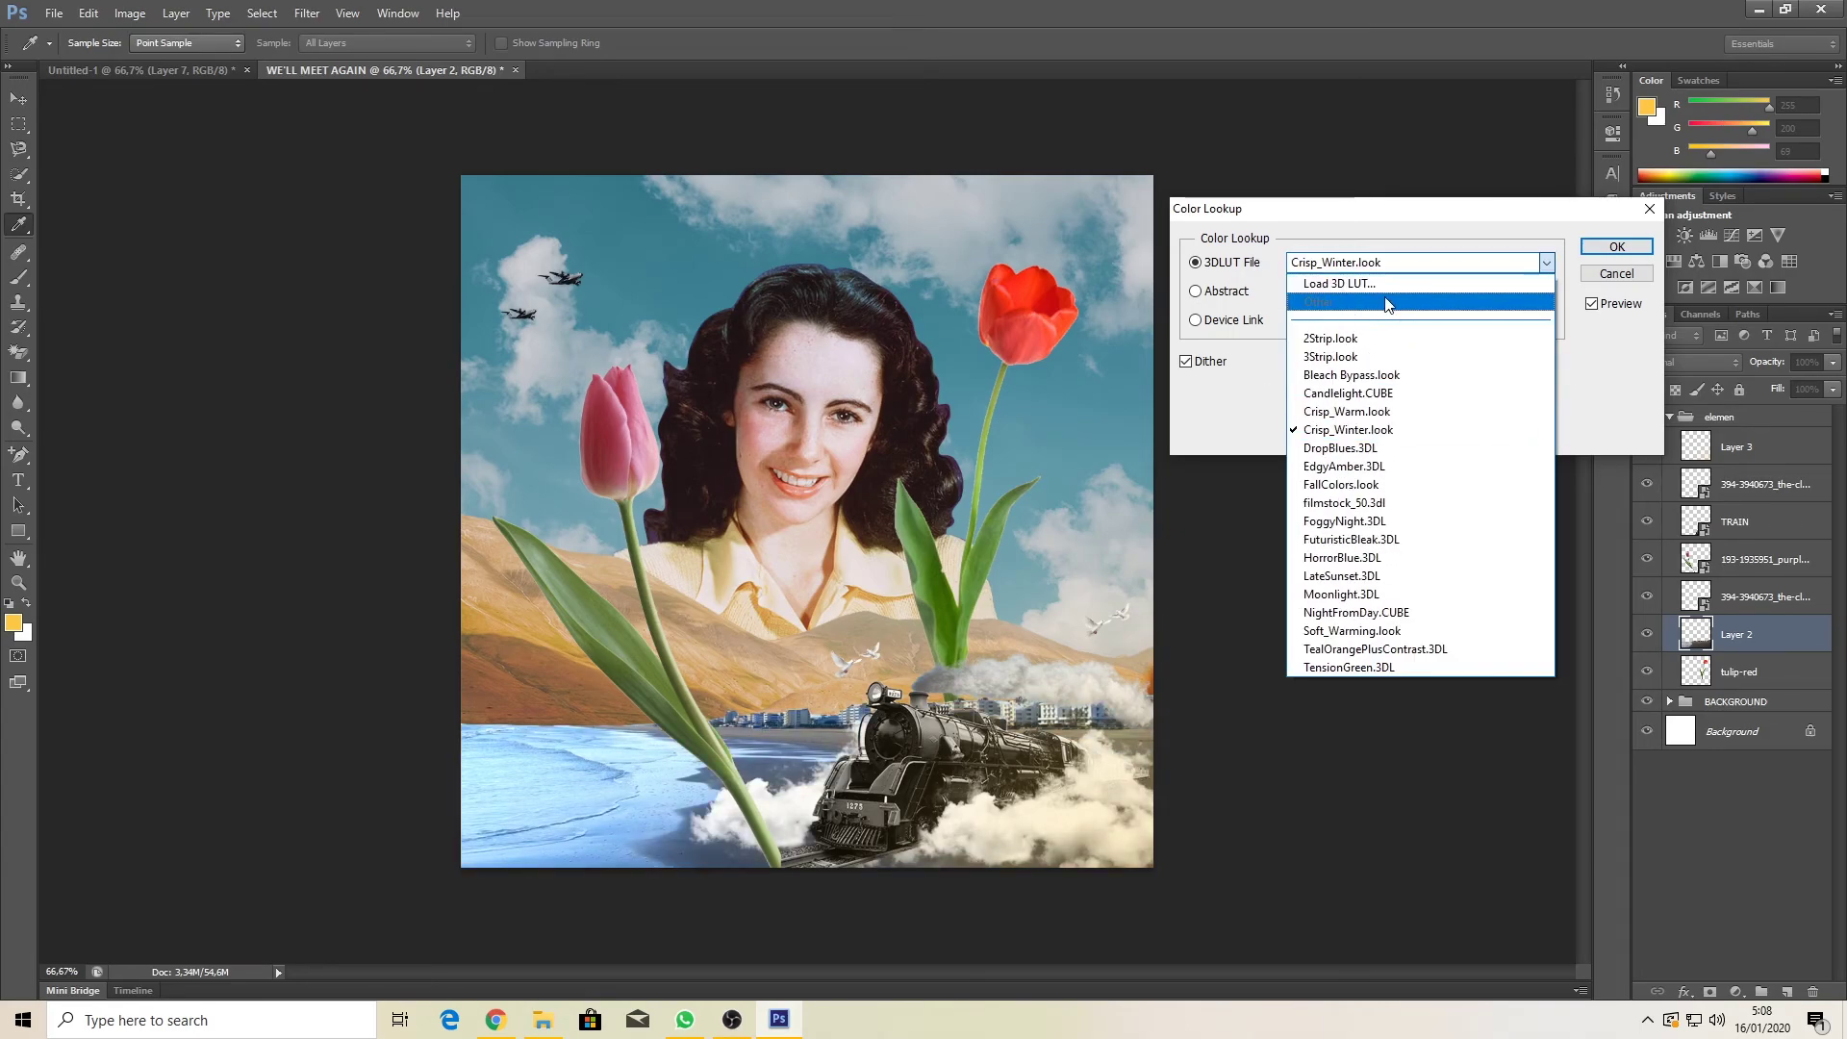
pyautogui.click(1385, 337)
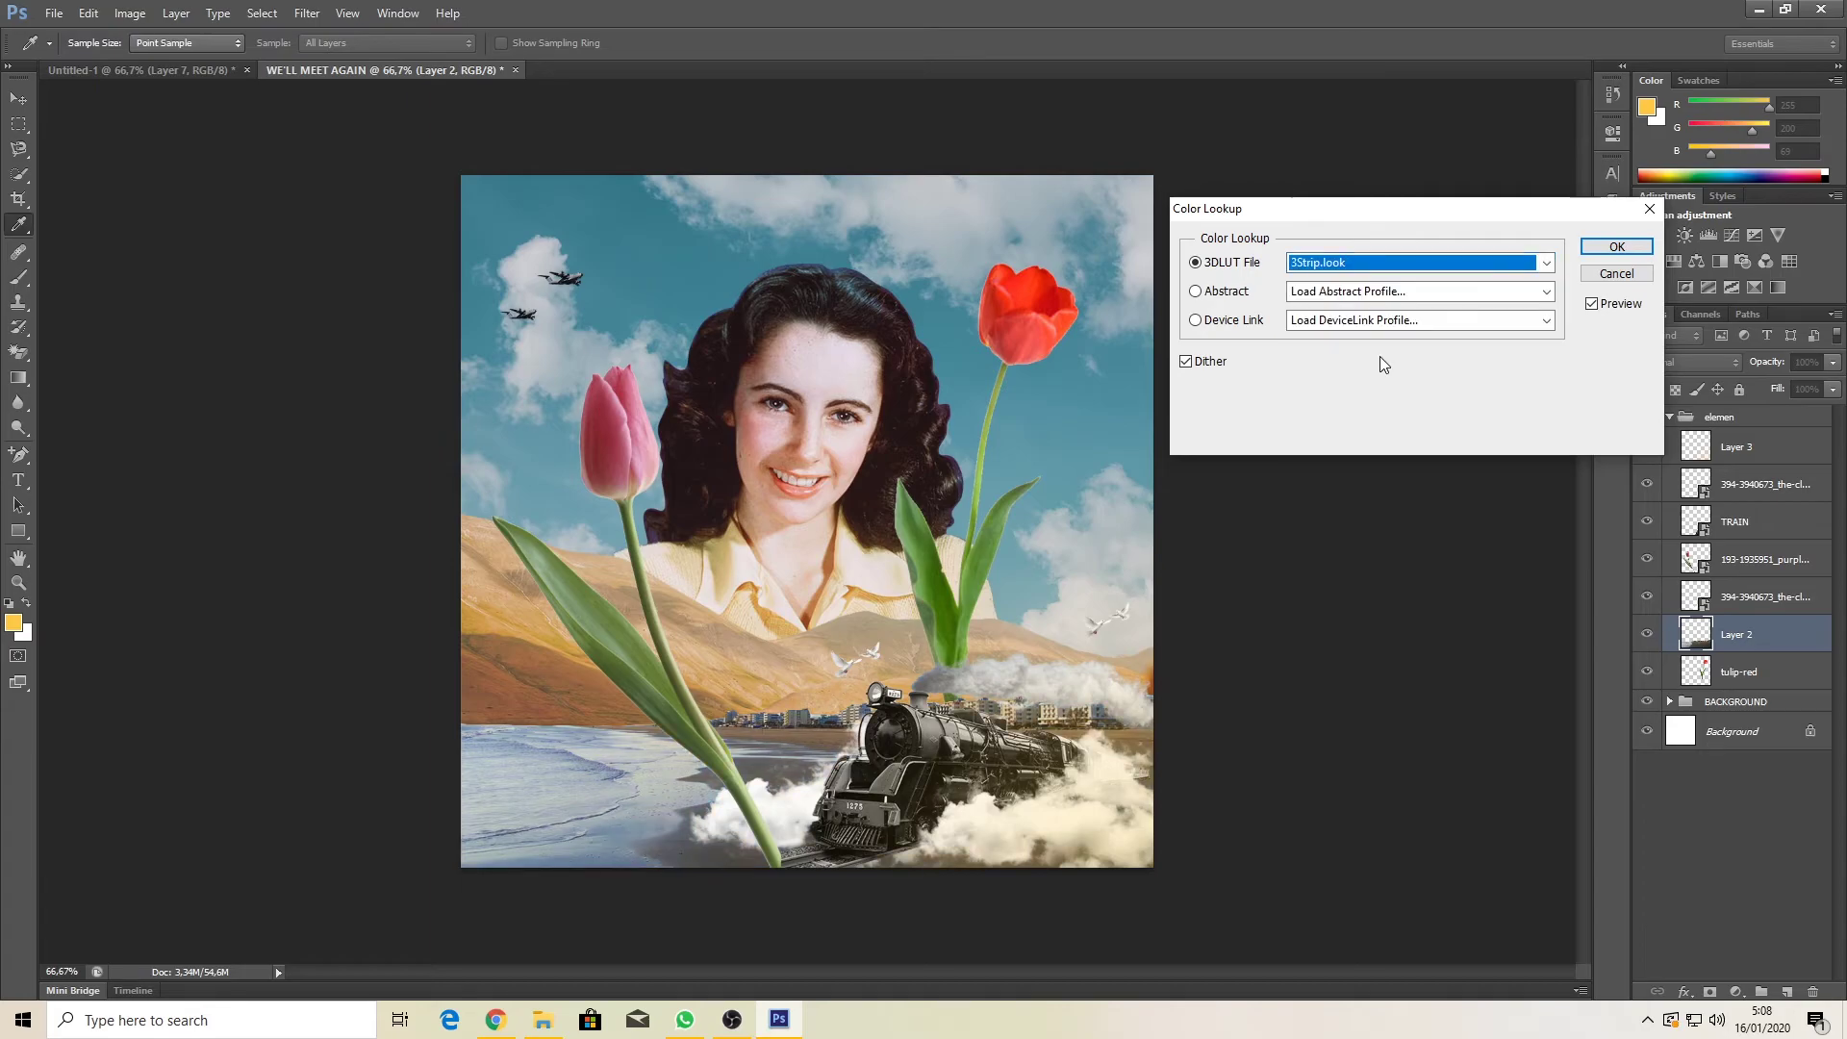
pyautogui.click(1592, 303)
pyautogui.click(1592, 304)
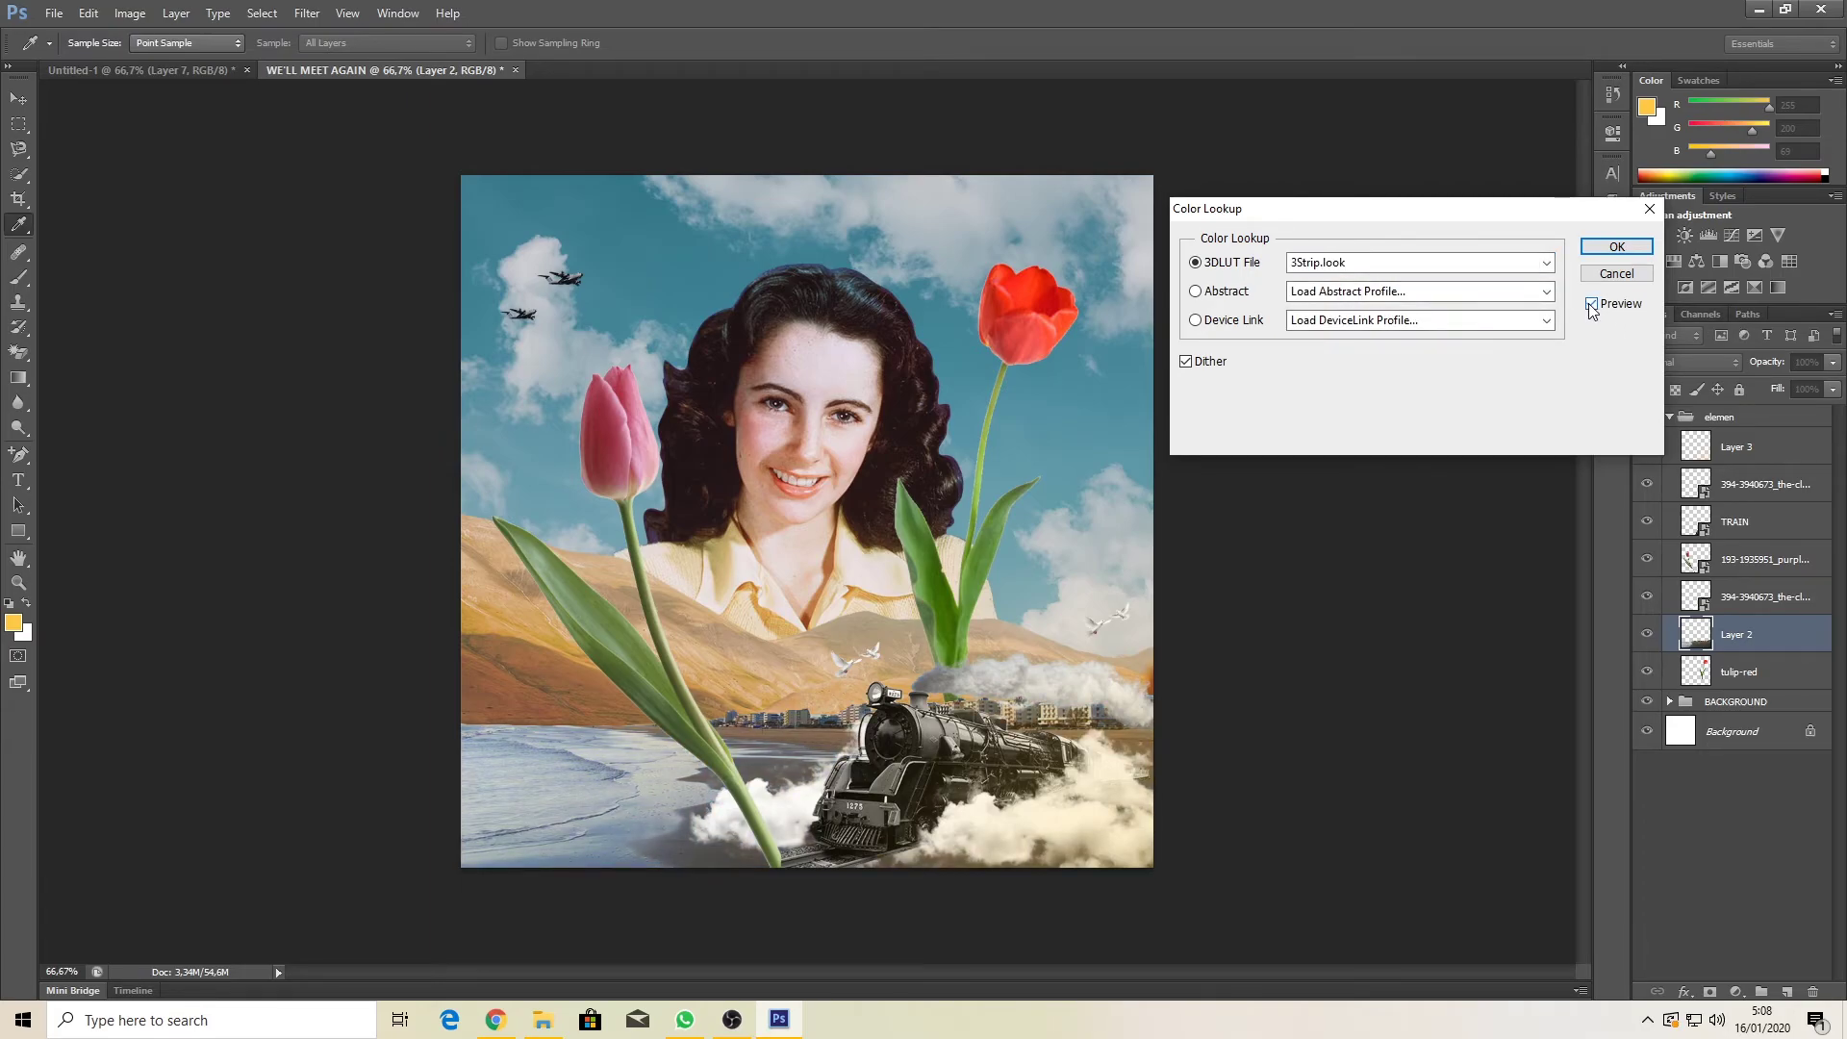
# Step: Try further 3D LUTs on the beach, including Crisp_Warm.look and Soft_Warming.look
pyautogui.click(1546, 263)
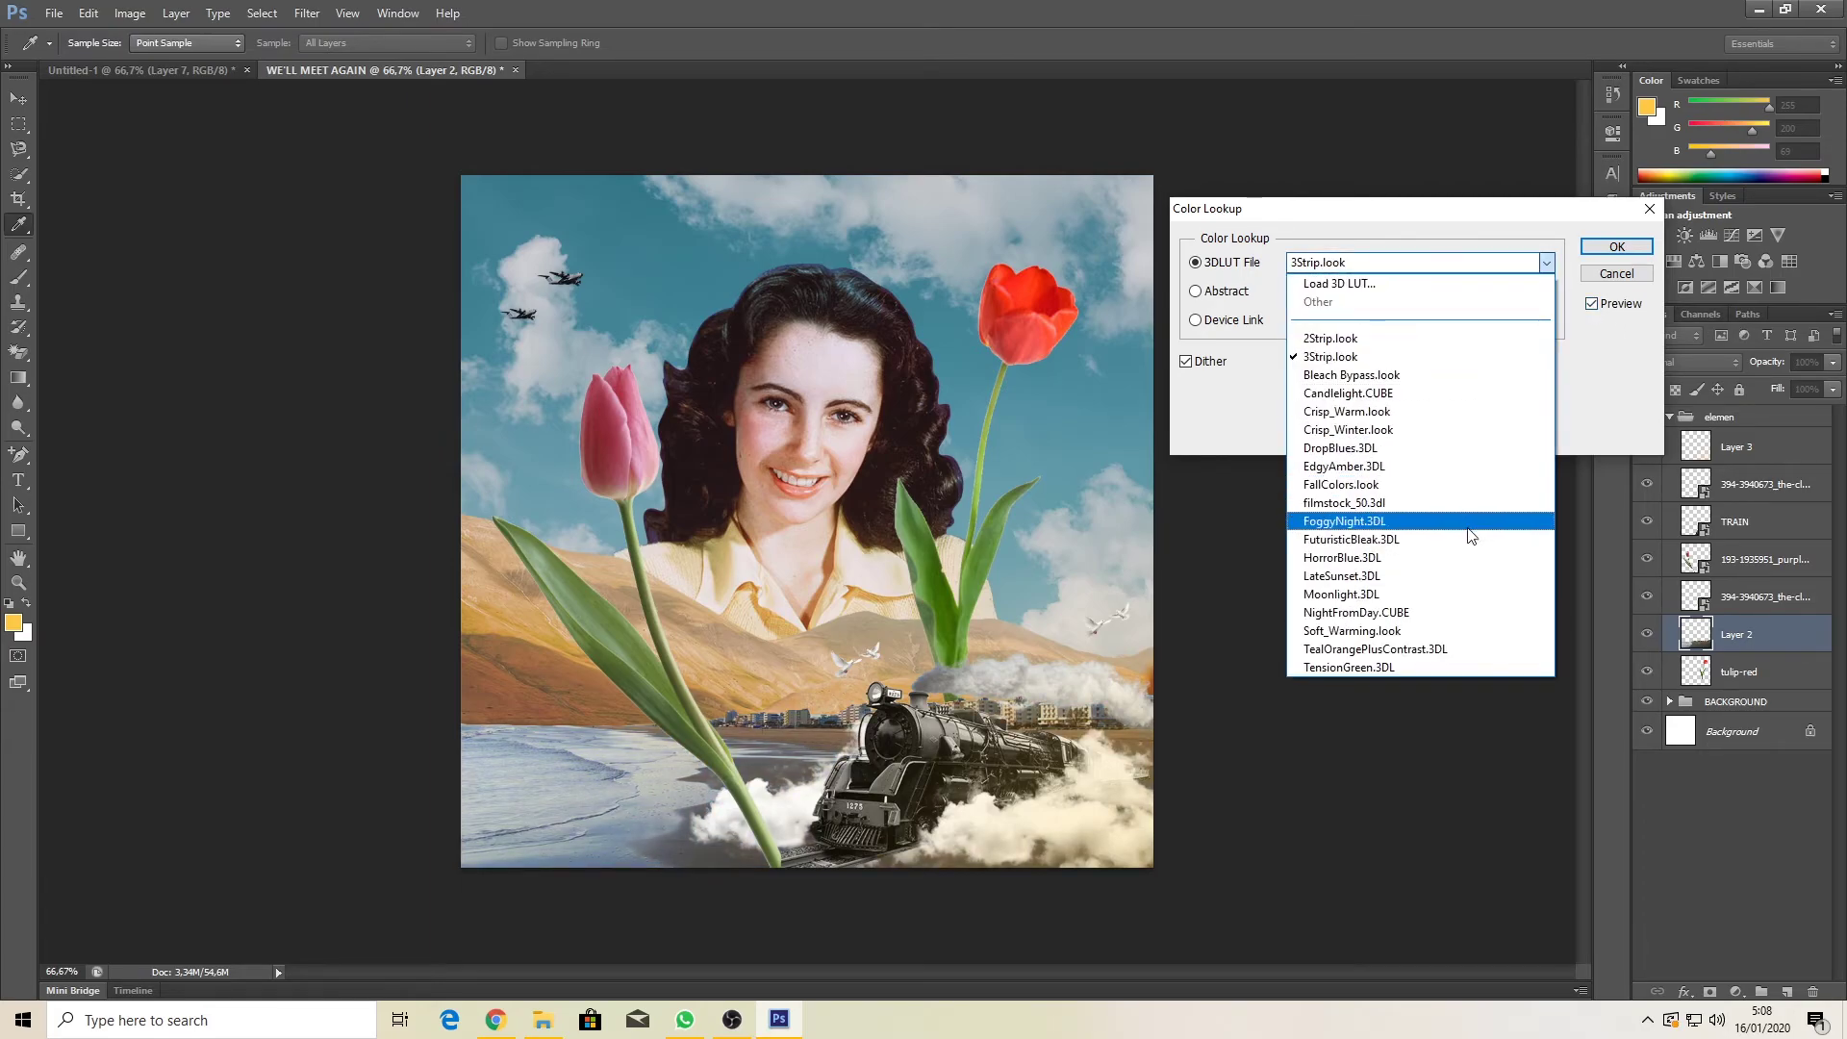
pyautogui.click(1460, 593)
pyautogui.click(1448, 263)
pyautogui.click(1447, 374)
pyautogui.click(1414, 262)
pyautogui.click(1422, 411)
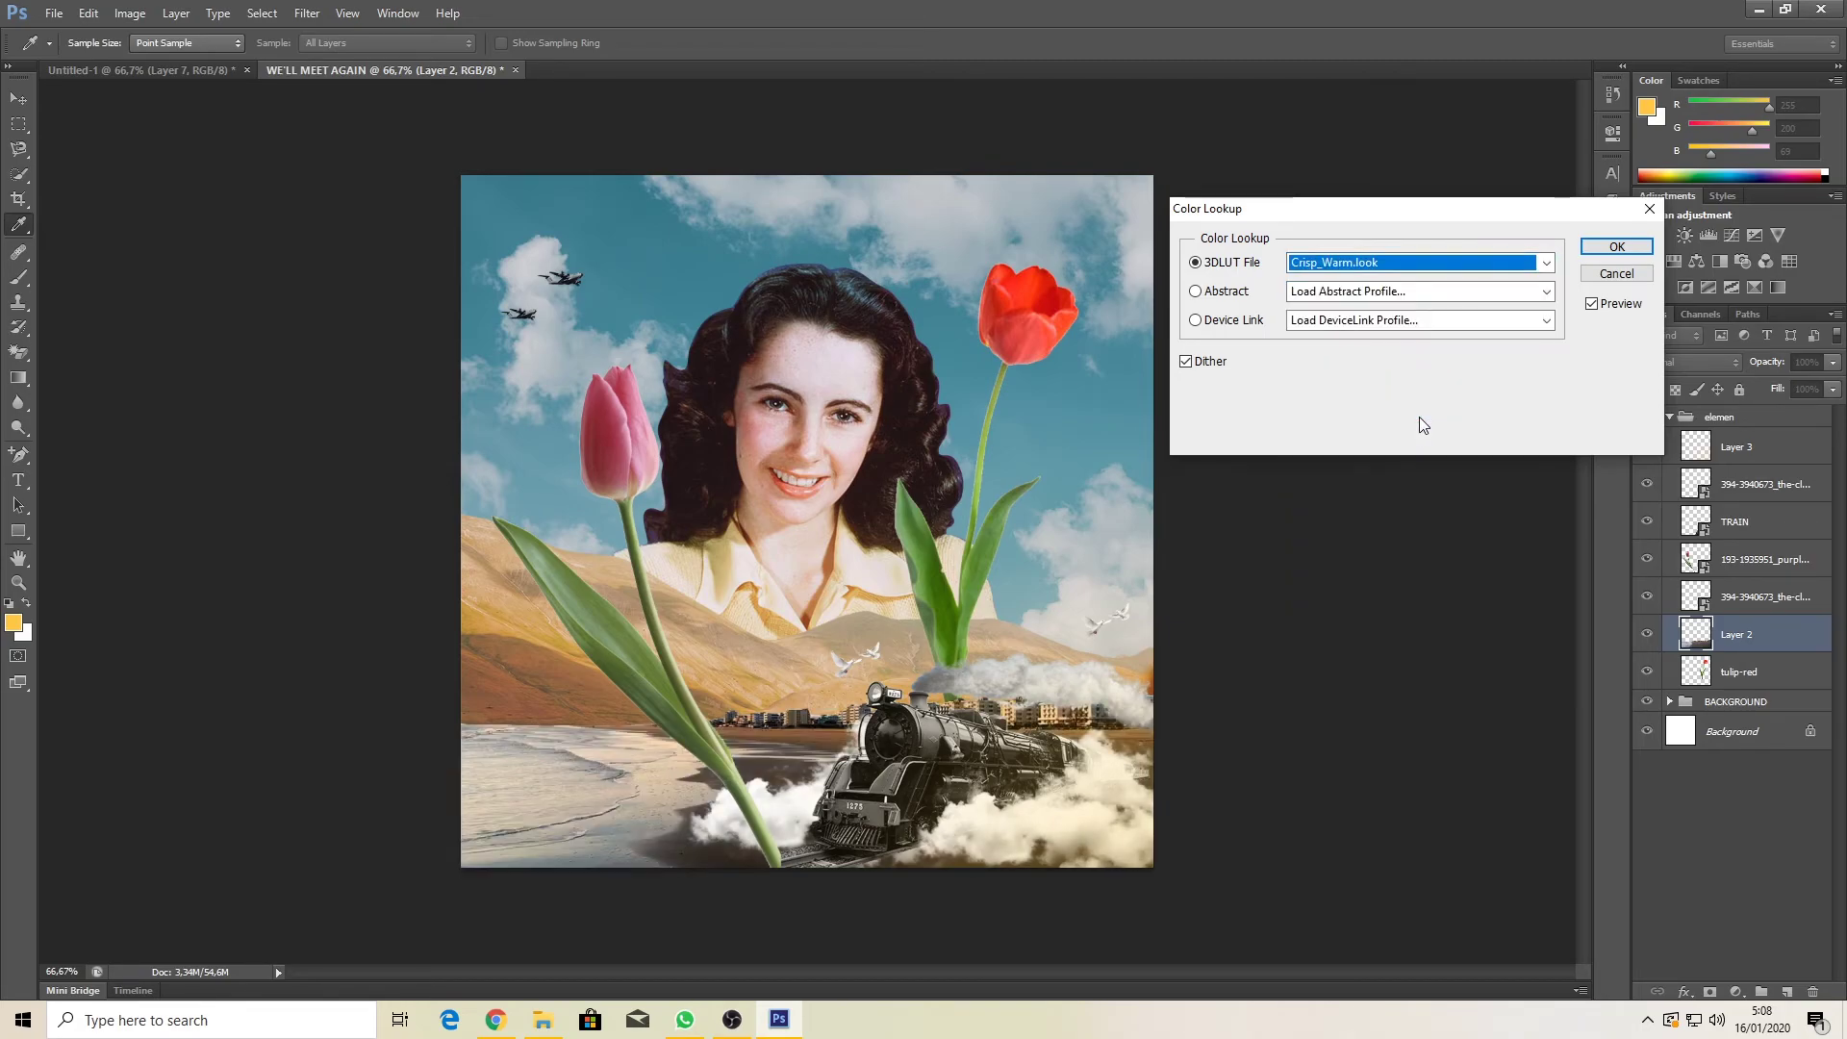
pyautogui.click(1413, 263)
pyautogui.click(1382, 625)
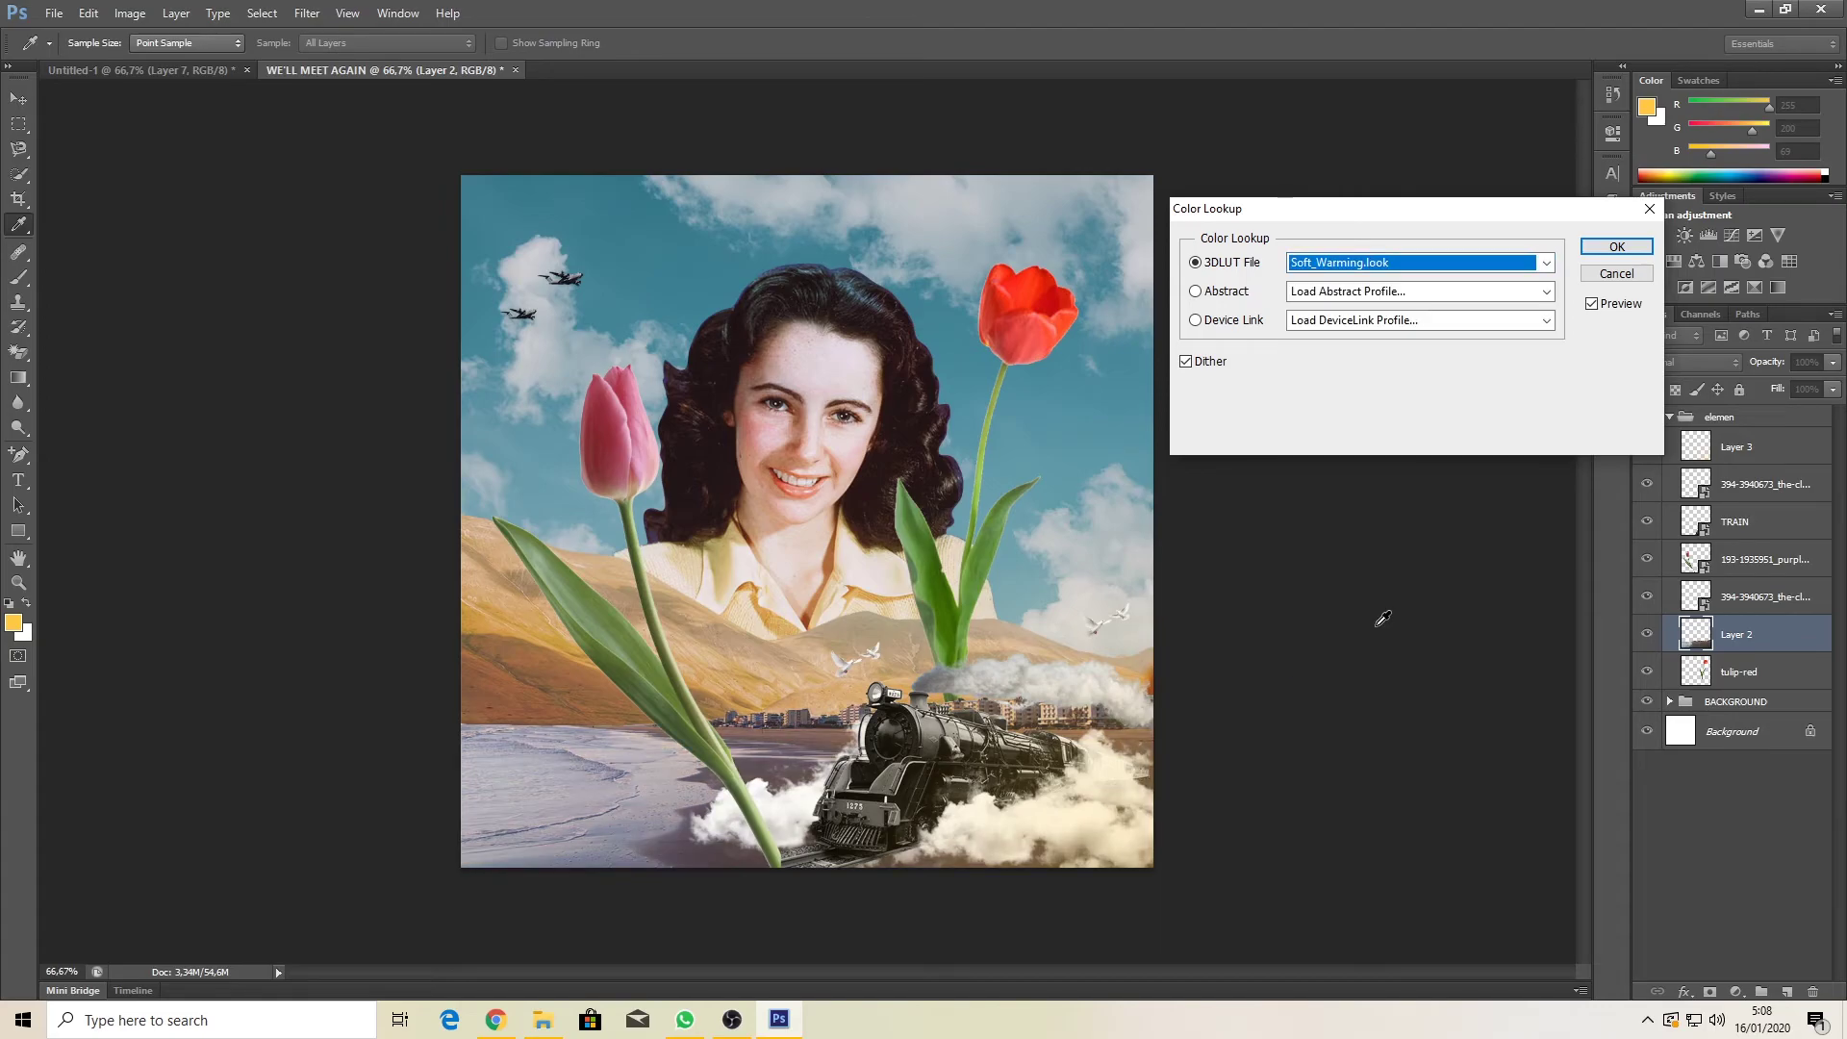
# Step: Apply the FuturisticBleak.3DL color lookup to the beach layer
pyautogui.click(1451, 263)
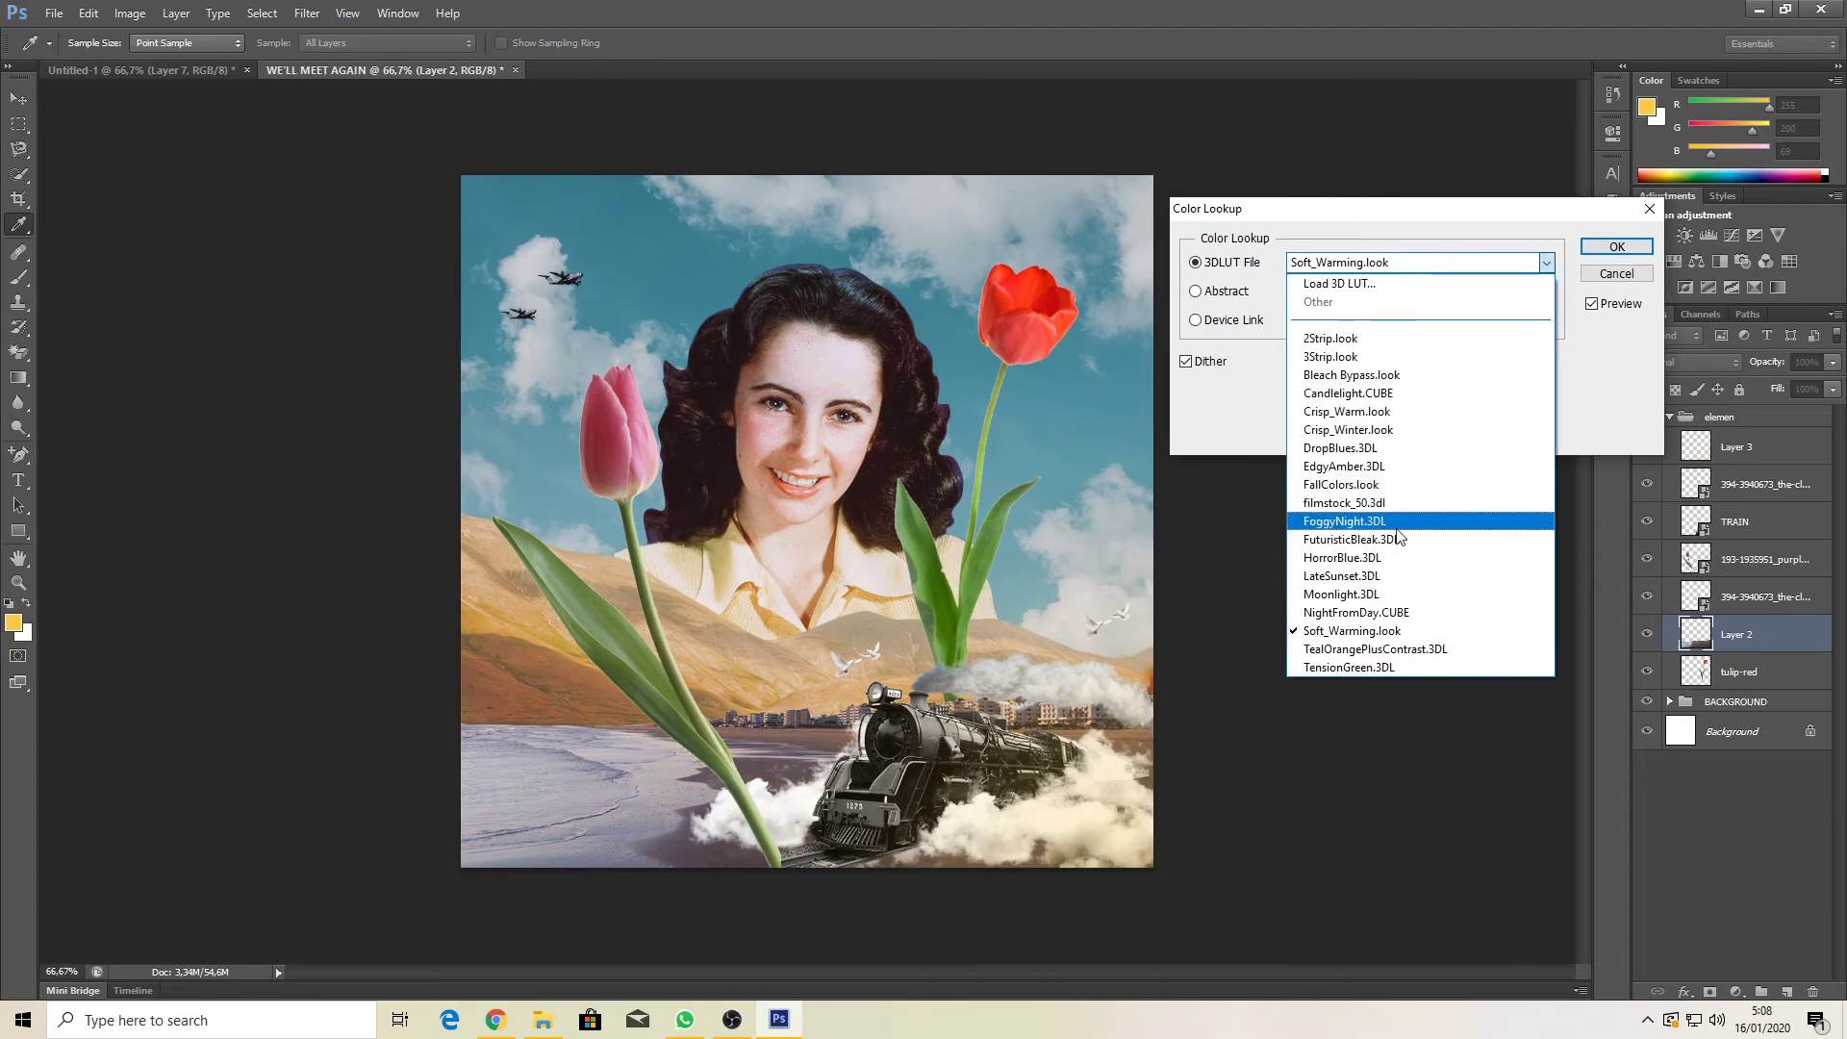
pyautogui.click(1395, 540)
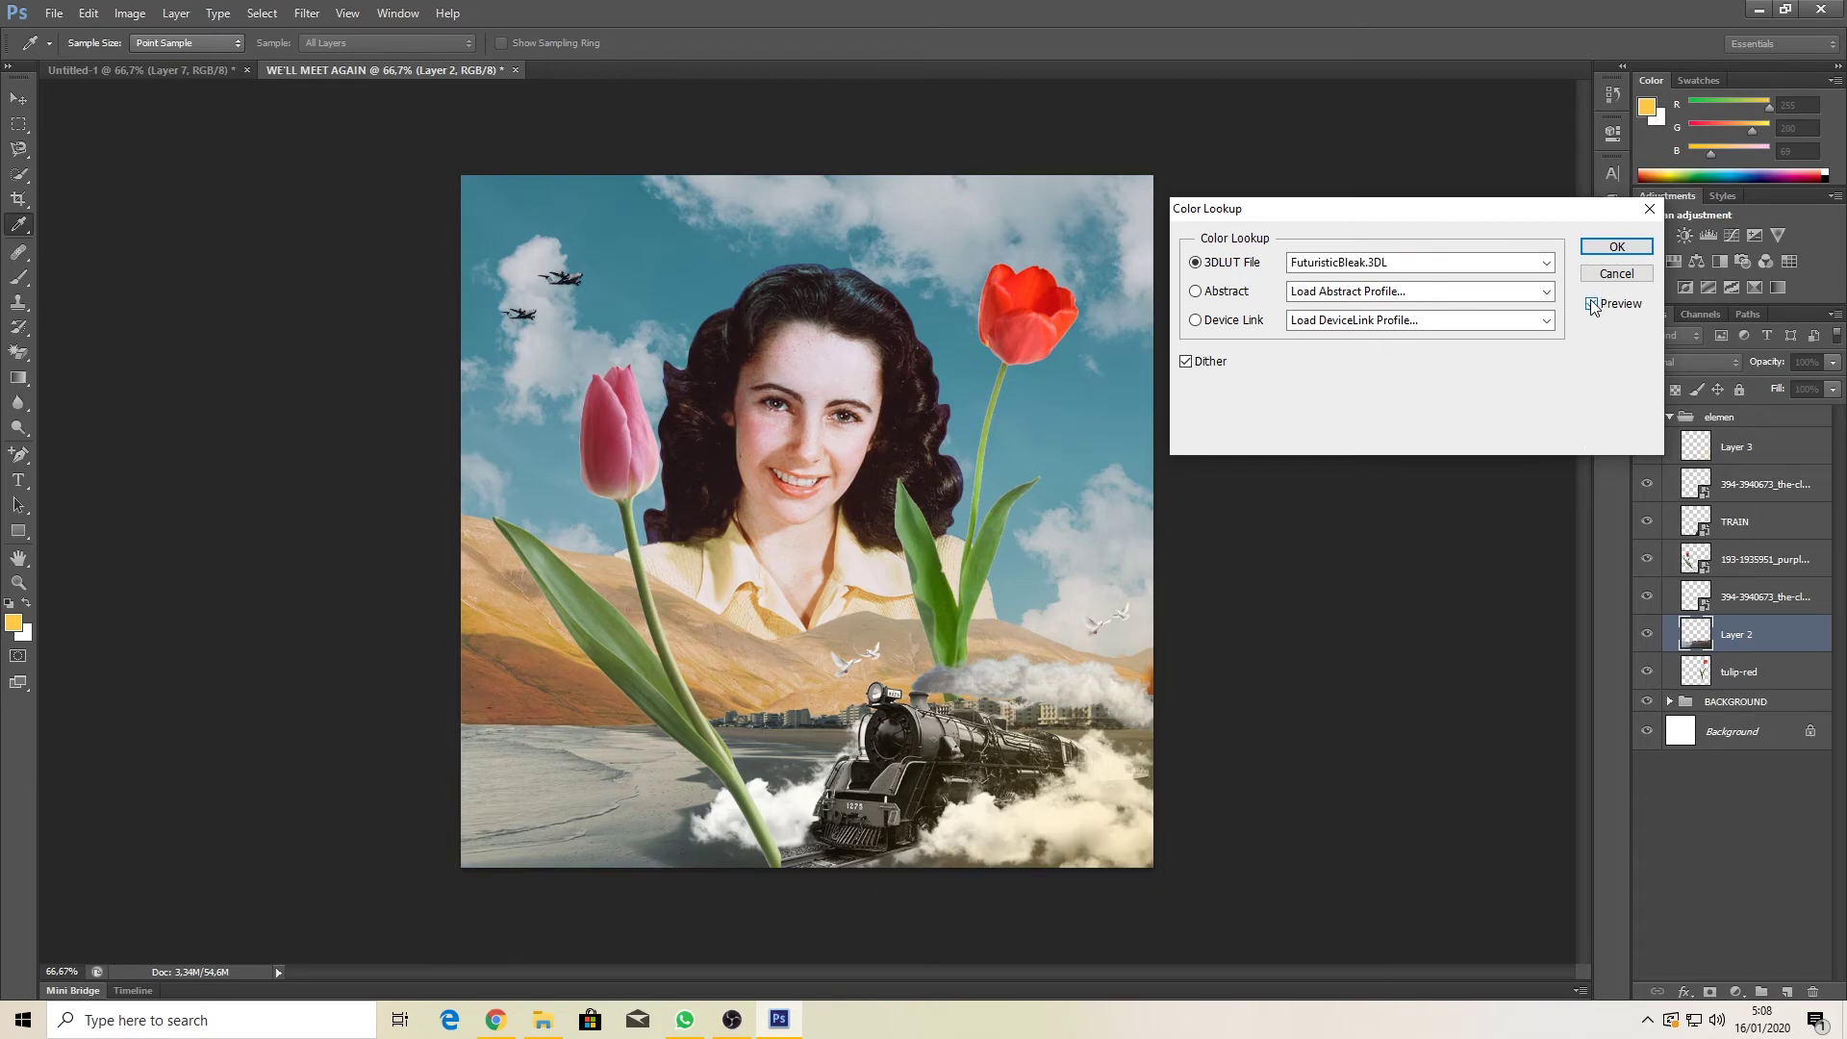
pyautogui.click(1615, 246)
pyautogui.press('v')
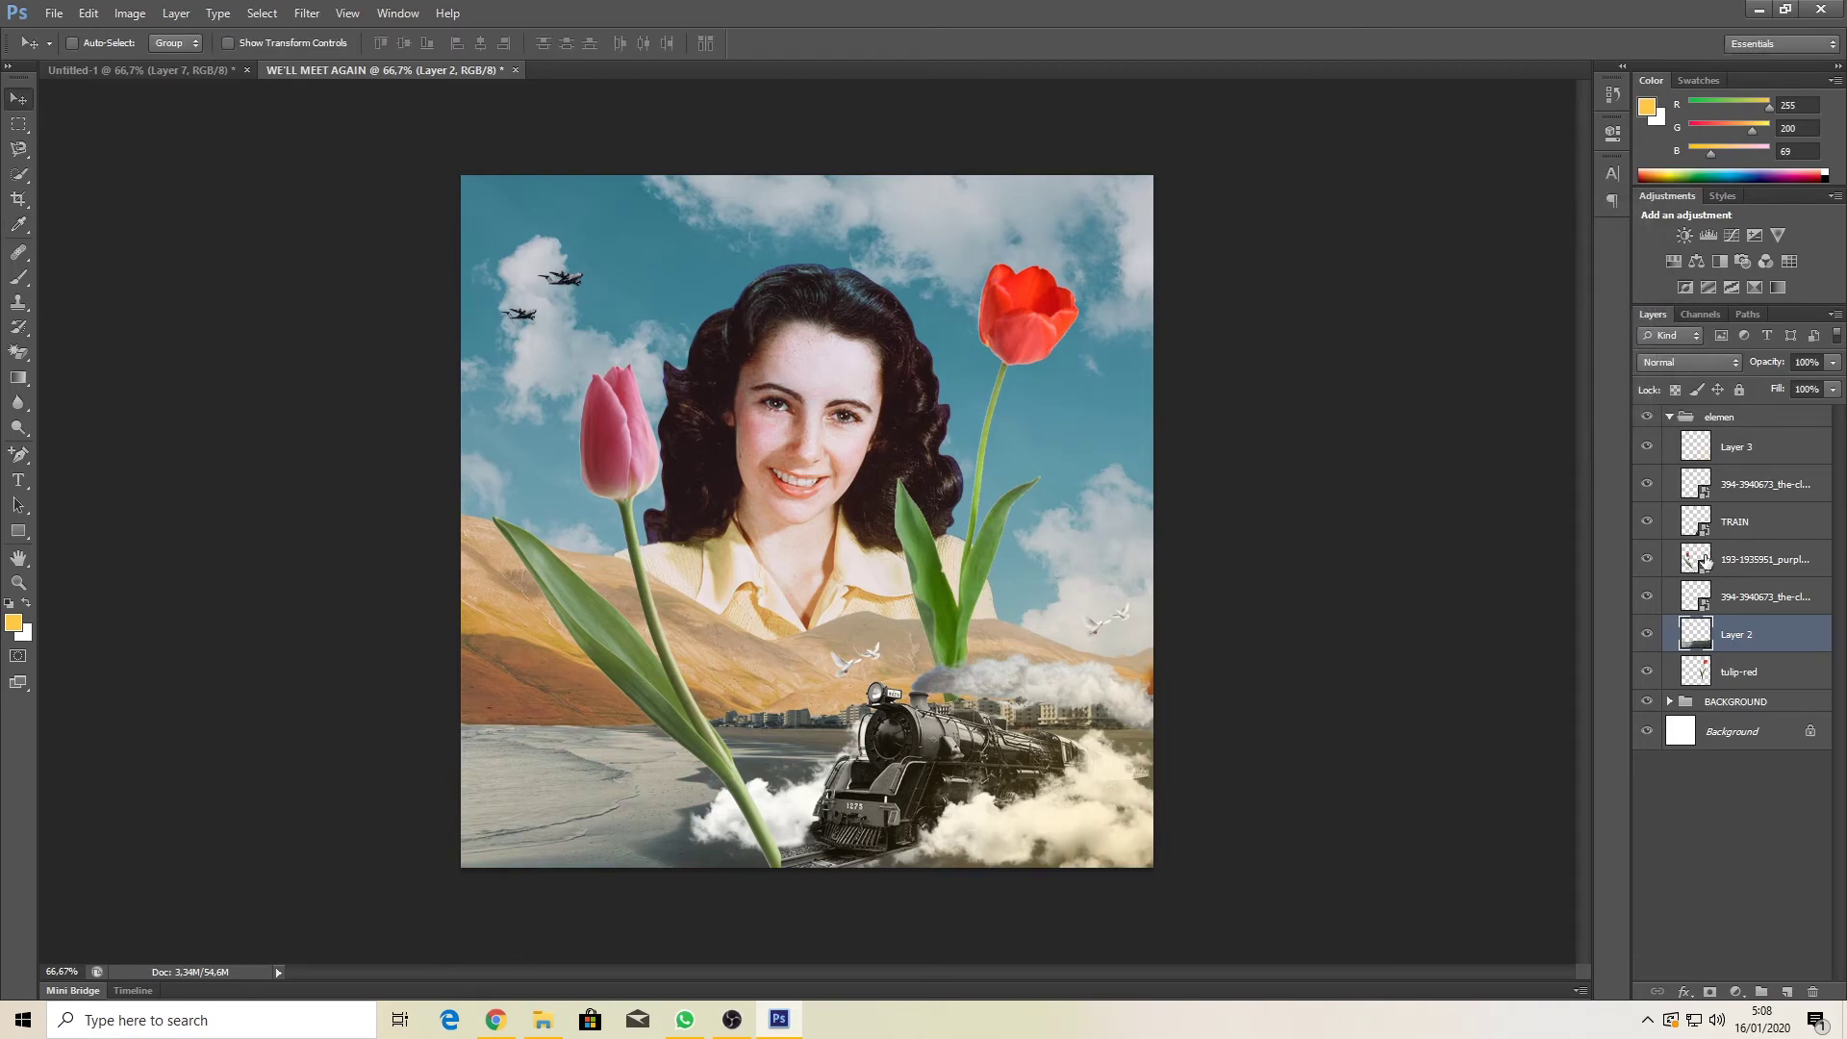
# Step: Collapse the elemen group, expand the BACKGROUND group, and open Color Lookup for the hills layer (cristina-gottardi)
pyautogui.click(1668, 416)
pyautogui.click(1726, 438)
pyautogui.click(1668, 439)
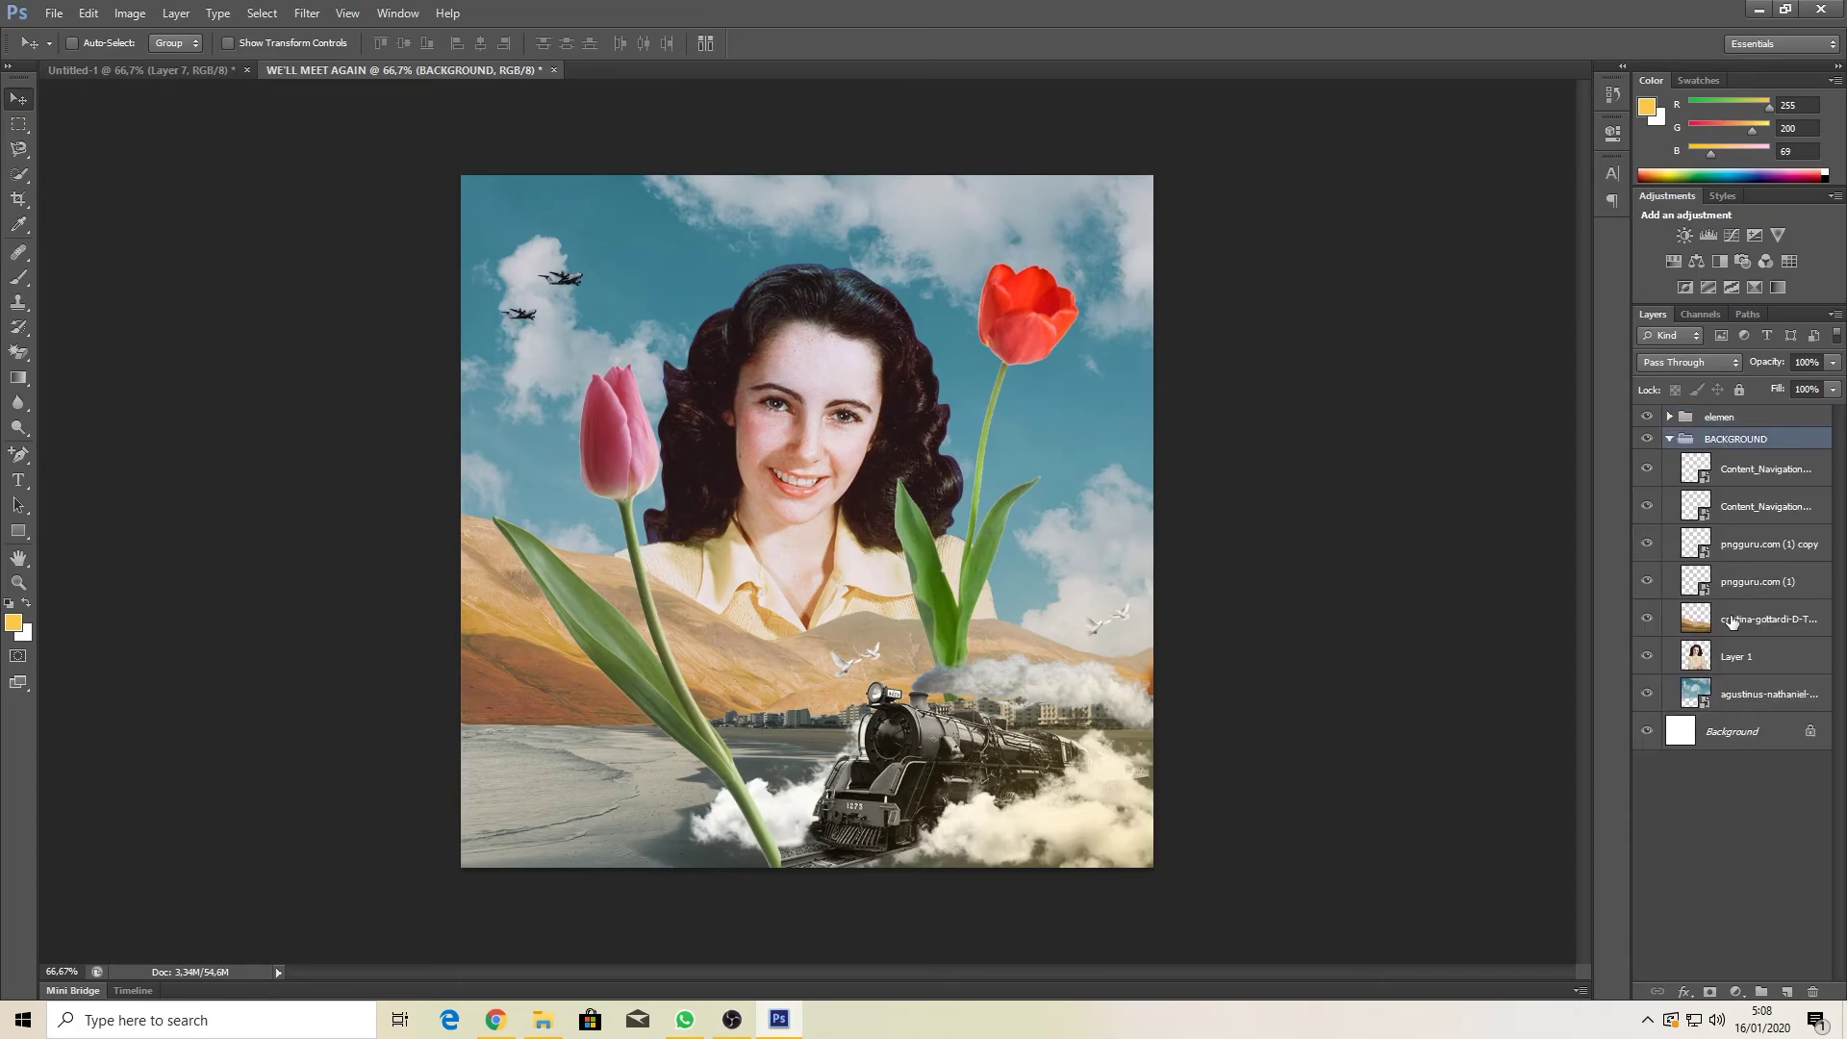
pyautogui.click(1731, 619)
pyautogui.click(129, 12)
pyautogui.moveTo(154, 58)
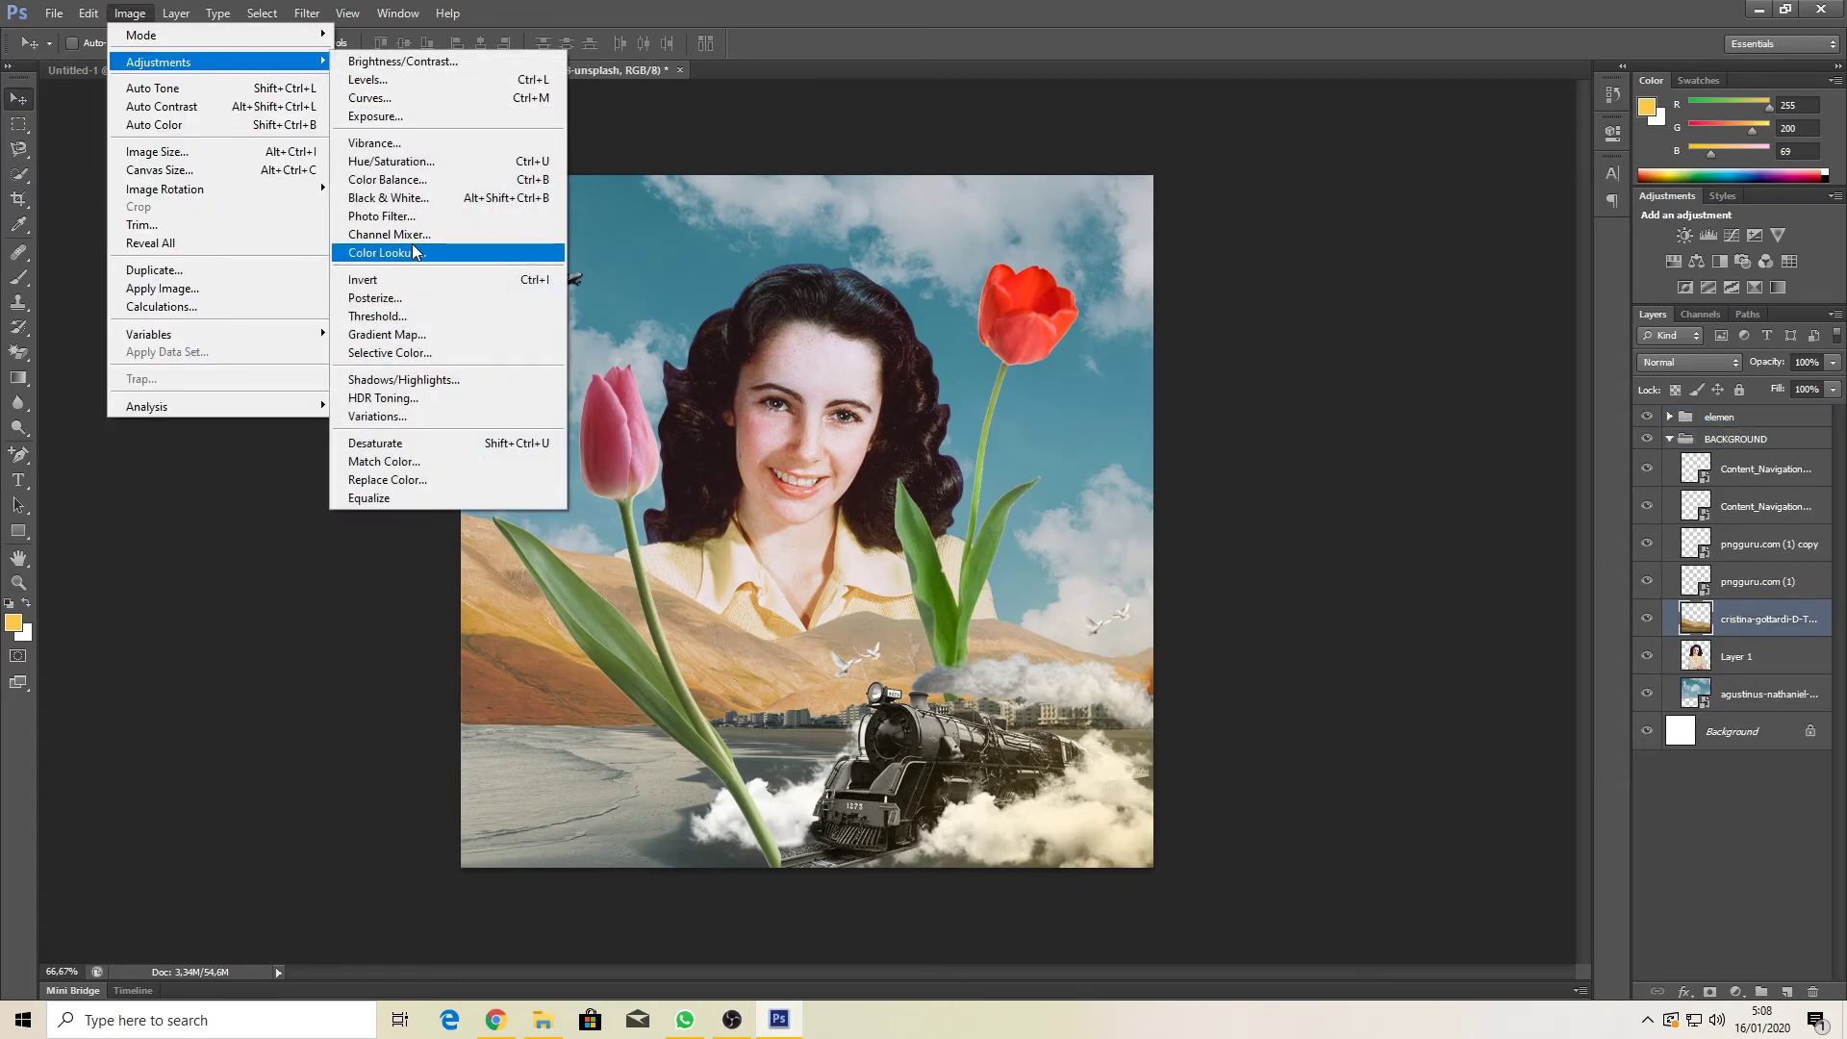
pyautogui.click(432, 252)
# Step: Apply the 2Strip.look 3D LUT to the hills layer
pyautogui.click(1424, 261)
pyautogui.scroll(3, 1430, 279)
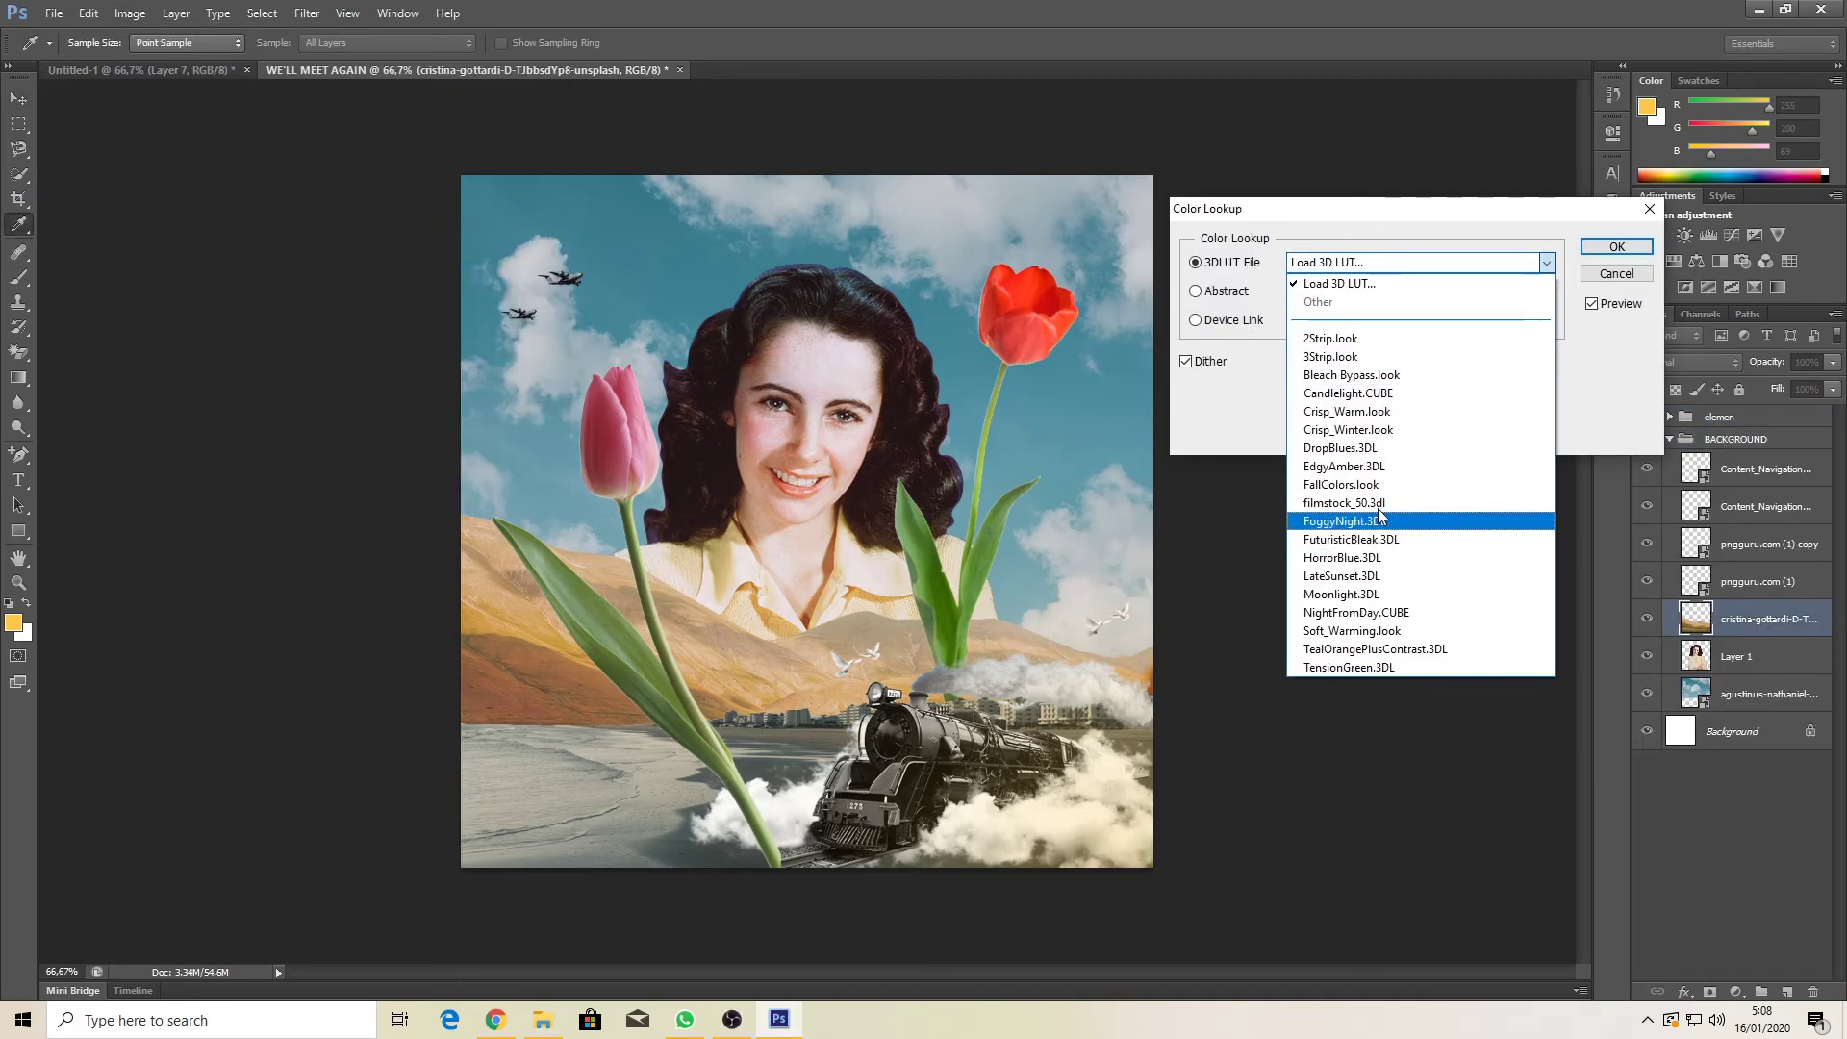
pyautogui.click(1382, 354)
pyautogui.click(1409, 262)
pyautogui.click(1332, 337)
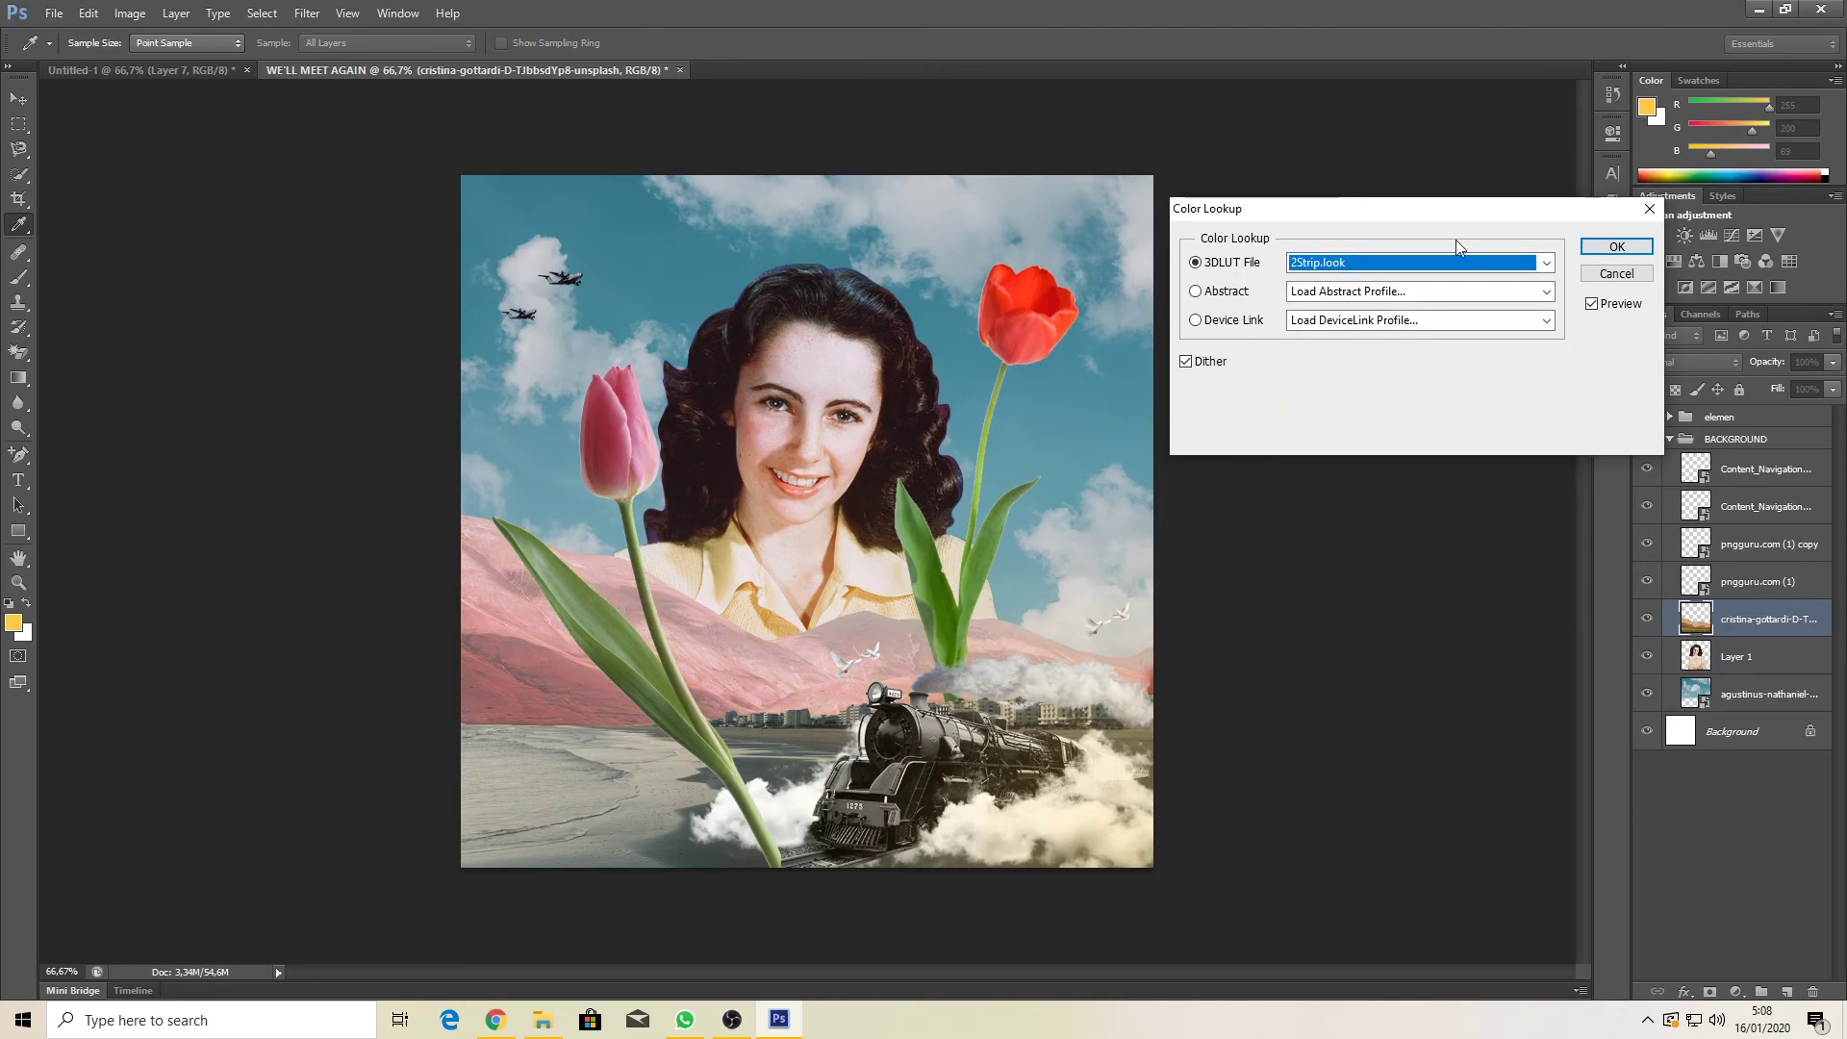
pyautogui.moveTo(1457, 210)
pyautogui.mouseDown()
pyautogui.moveTo(1479, 172)
pyautogui.moveTo(1480, 195)
pyautogui.mouseUp()
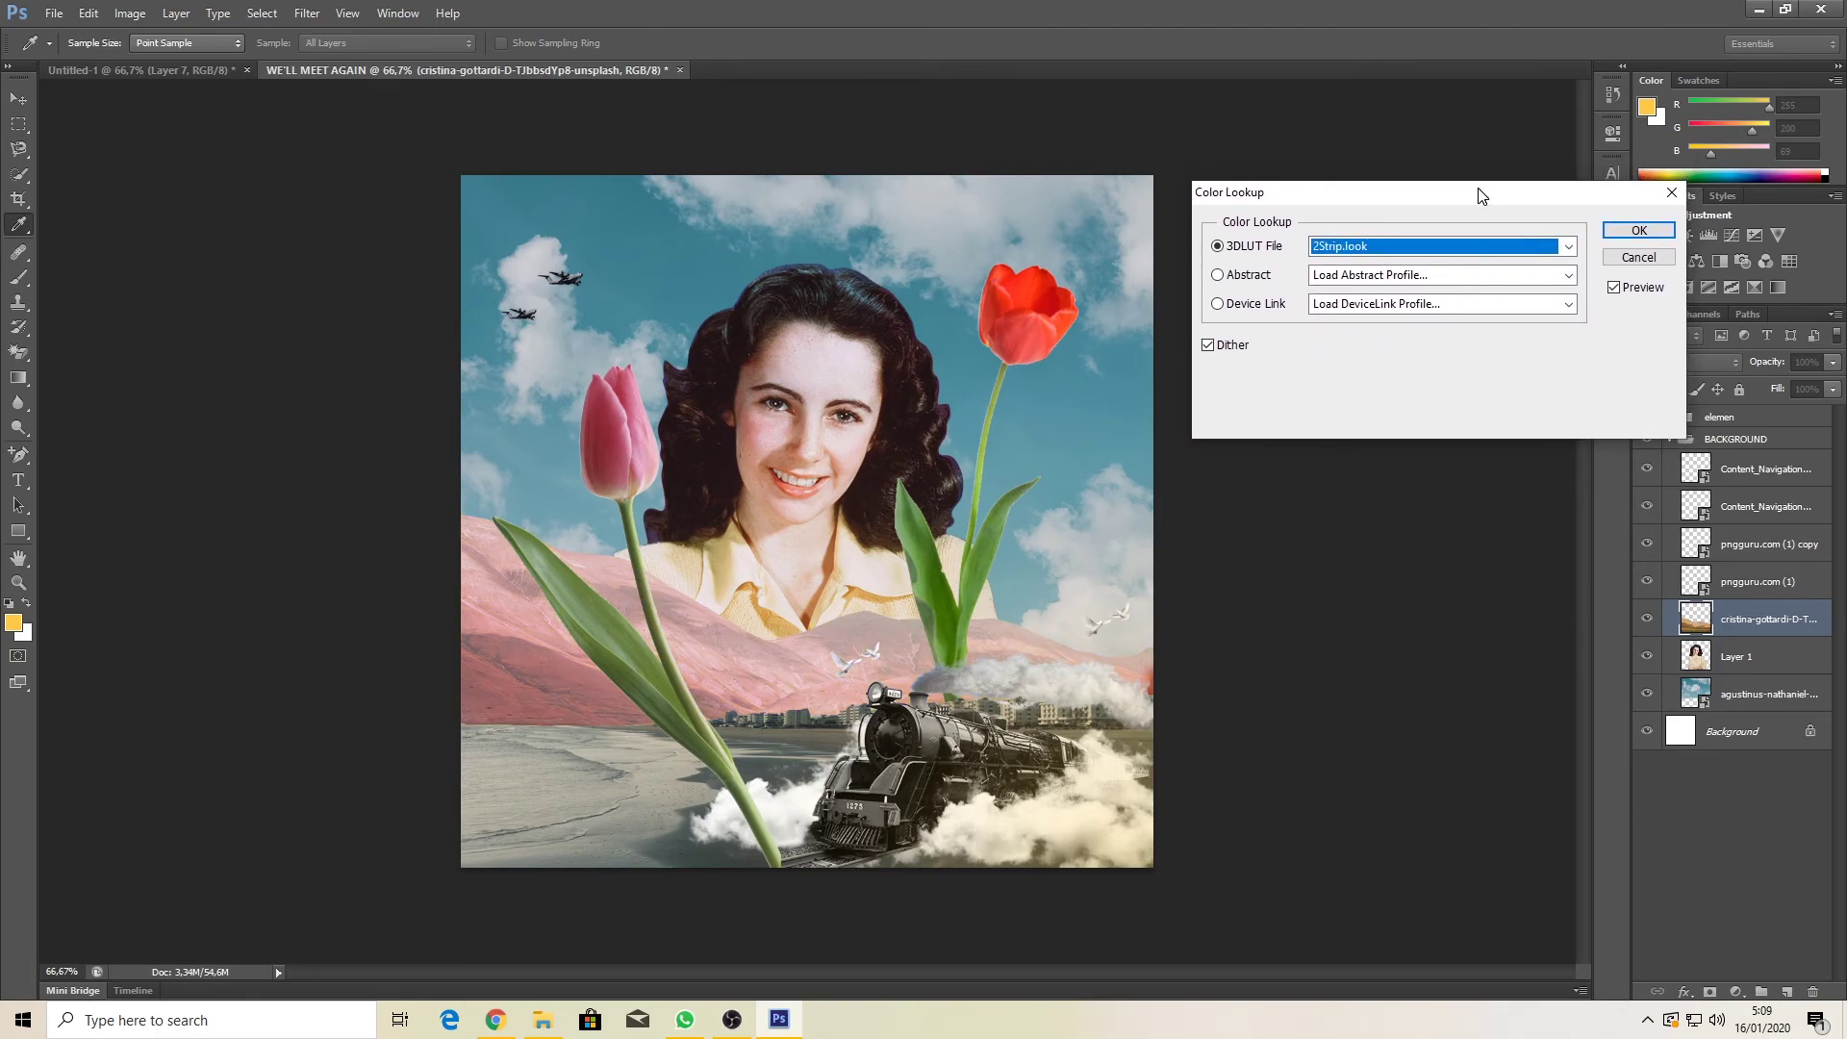
pyautogui.click(1638, 232)
# Step: Adjust the hills' Hue/Saturation to hue -4 and saturation +14, and collapse the BACKGROUND group
pyautogui.click(130, 13)
pyautogui.moveTo(183, 63)
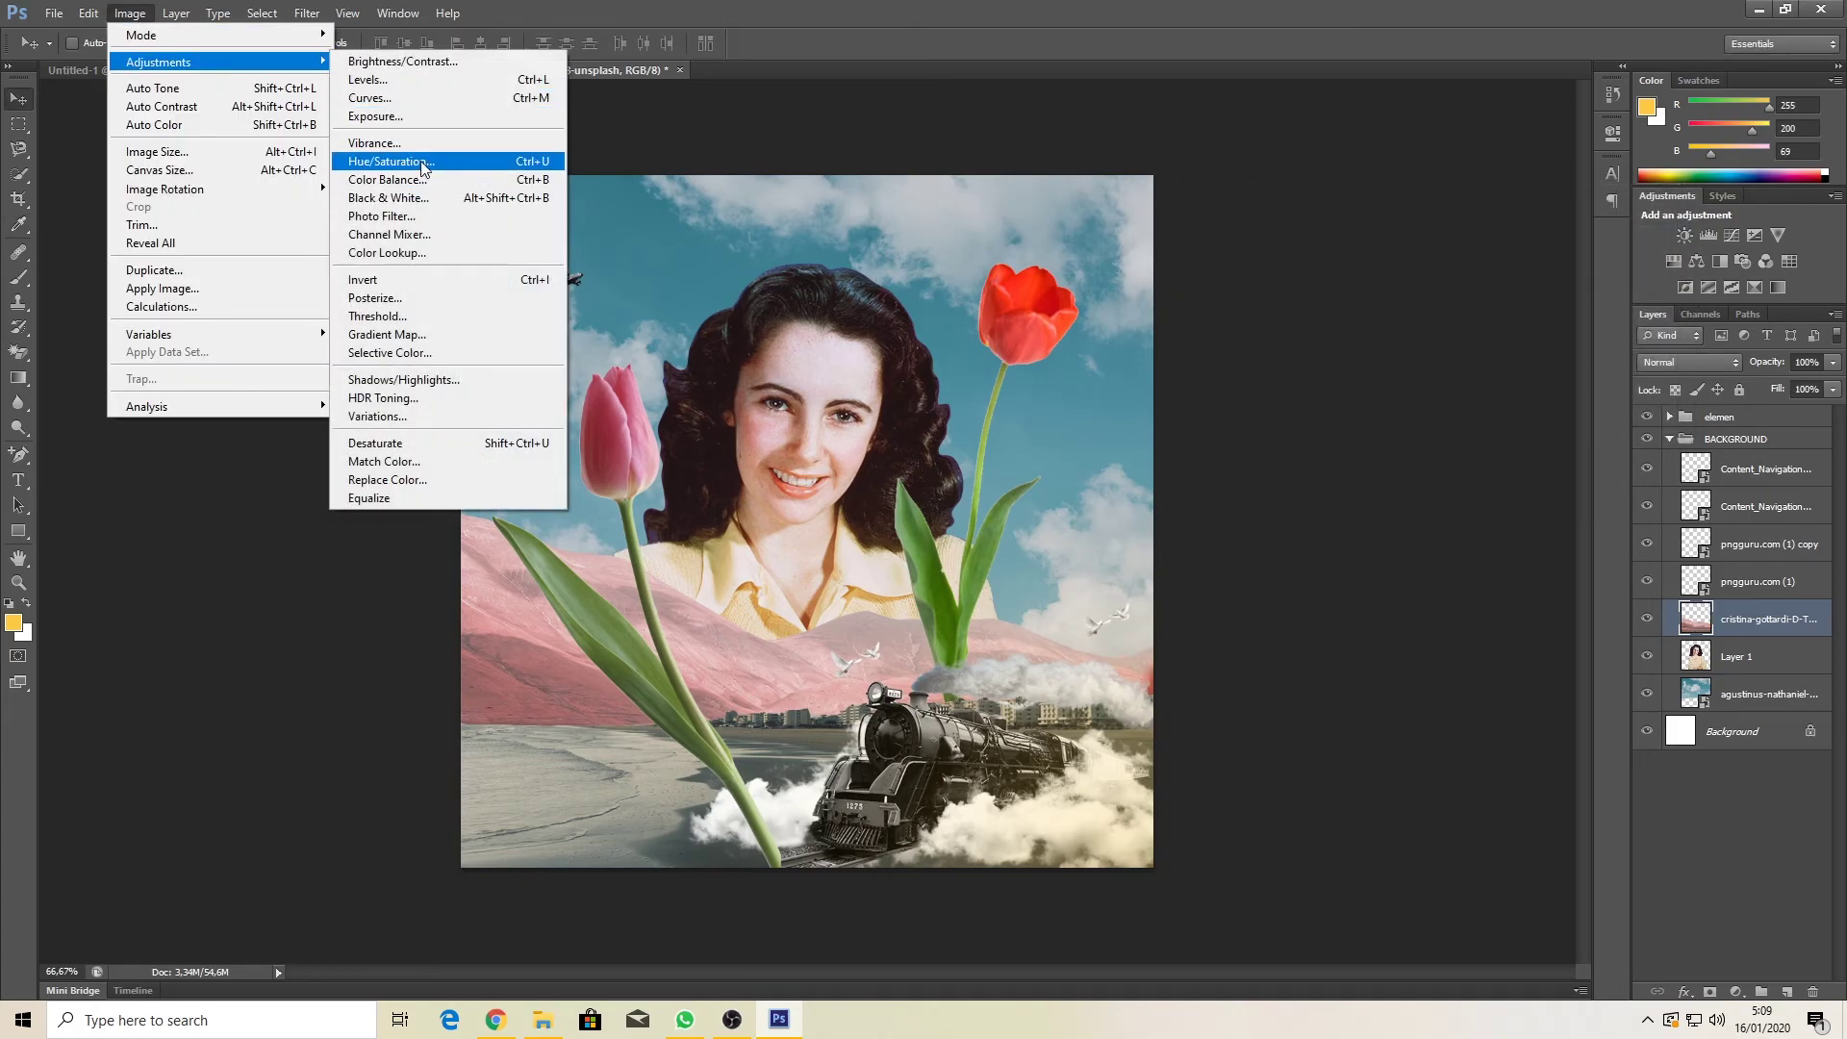
pyautogui.click(420, 168)
pyautogui.moveTo(1426, 350)
pyautogui.mouseDown()
pyautogui.moveTo(1399, 358)
pyautogui.moveTo(1418, 361)
pyautogui.mouseUp()
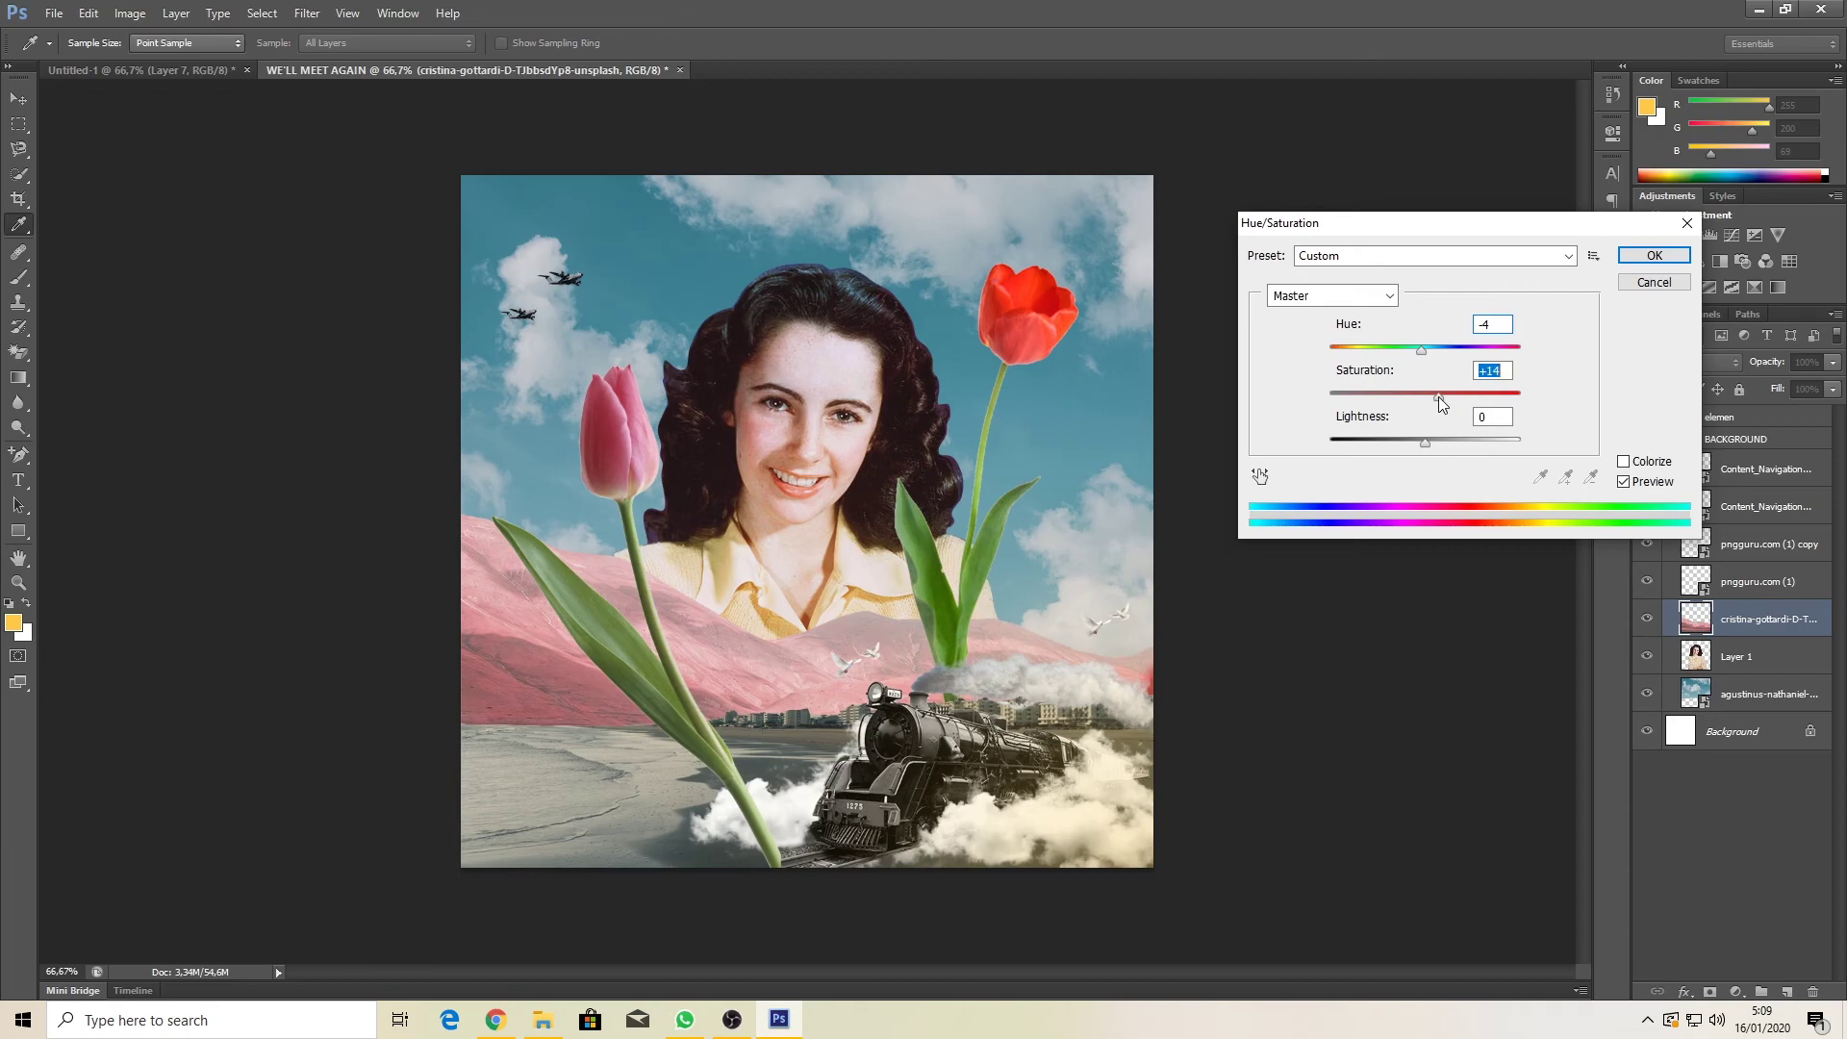
pyautogui.click(1653, 255)
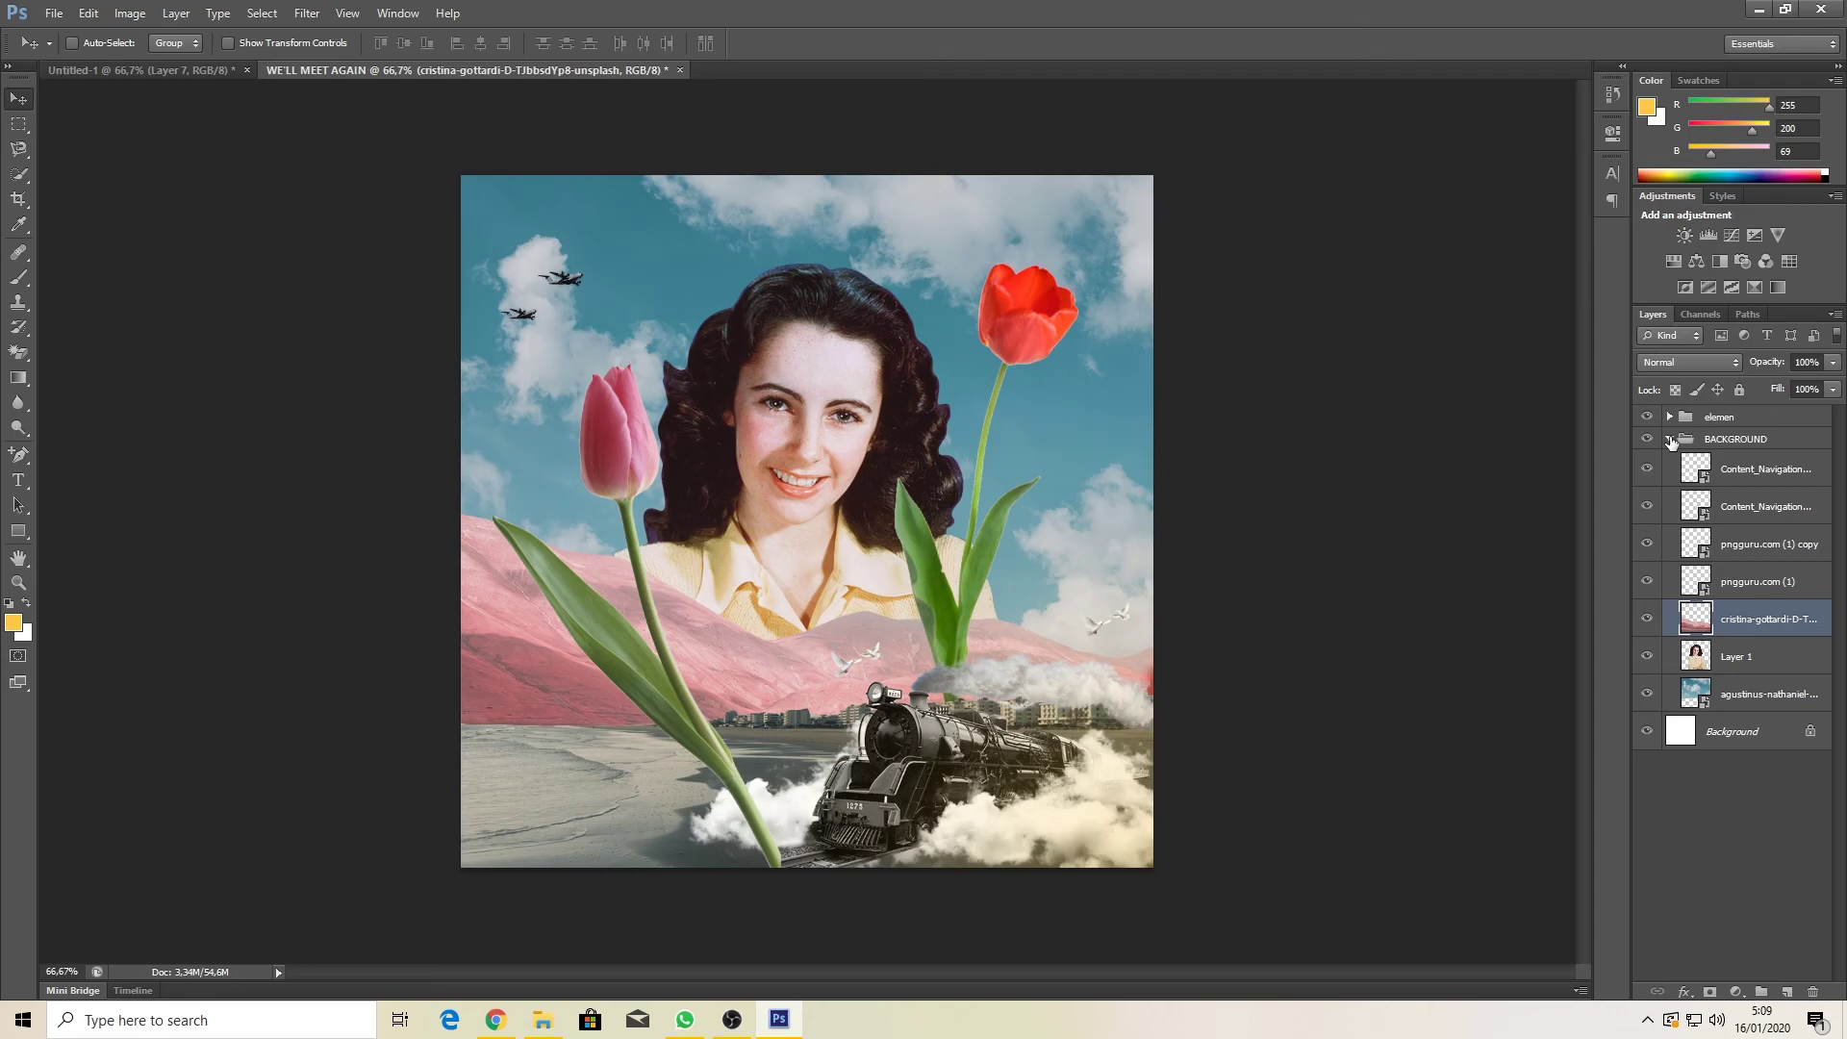
pyautogui.click(1670, 440)
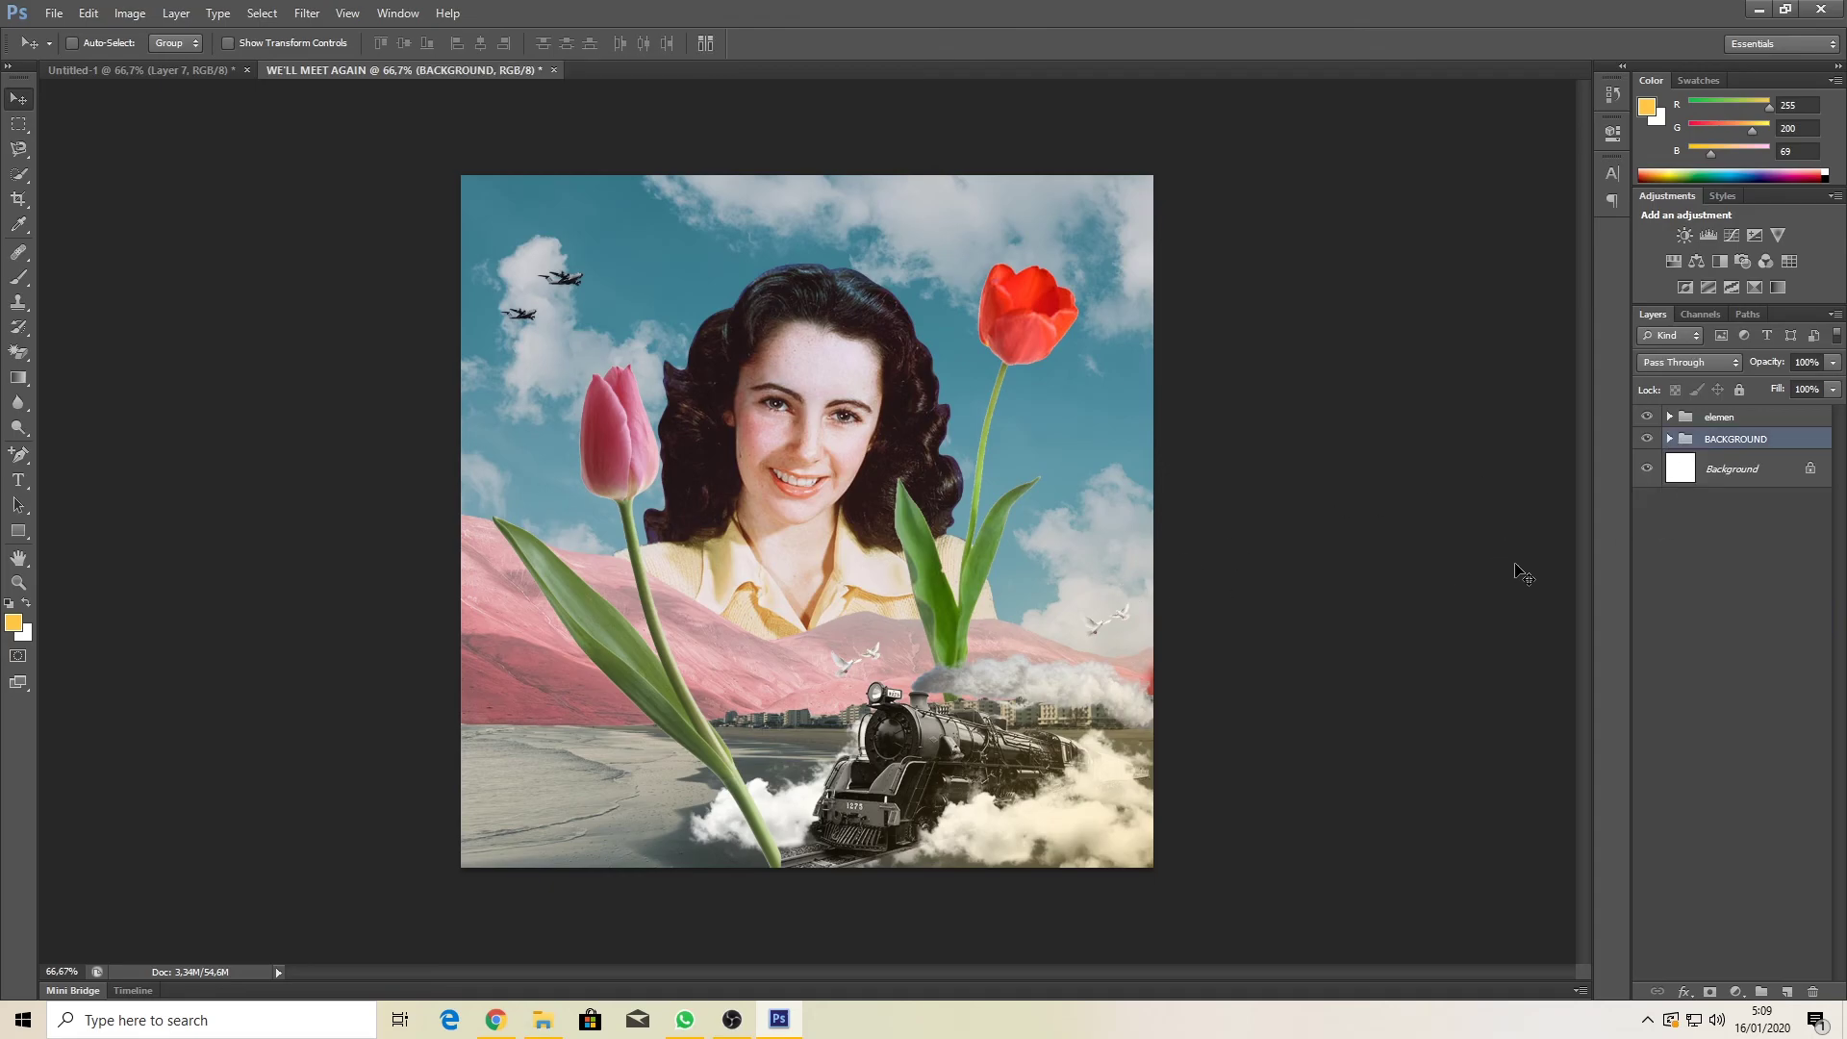
pyautogui.click(543, 1019)
pyautogui.click(798, 441)
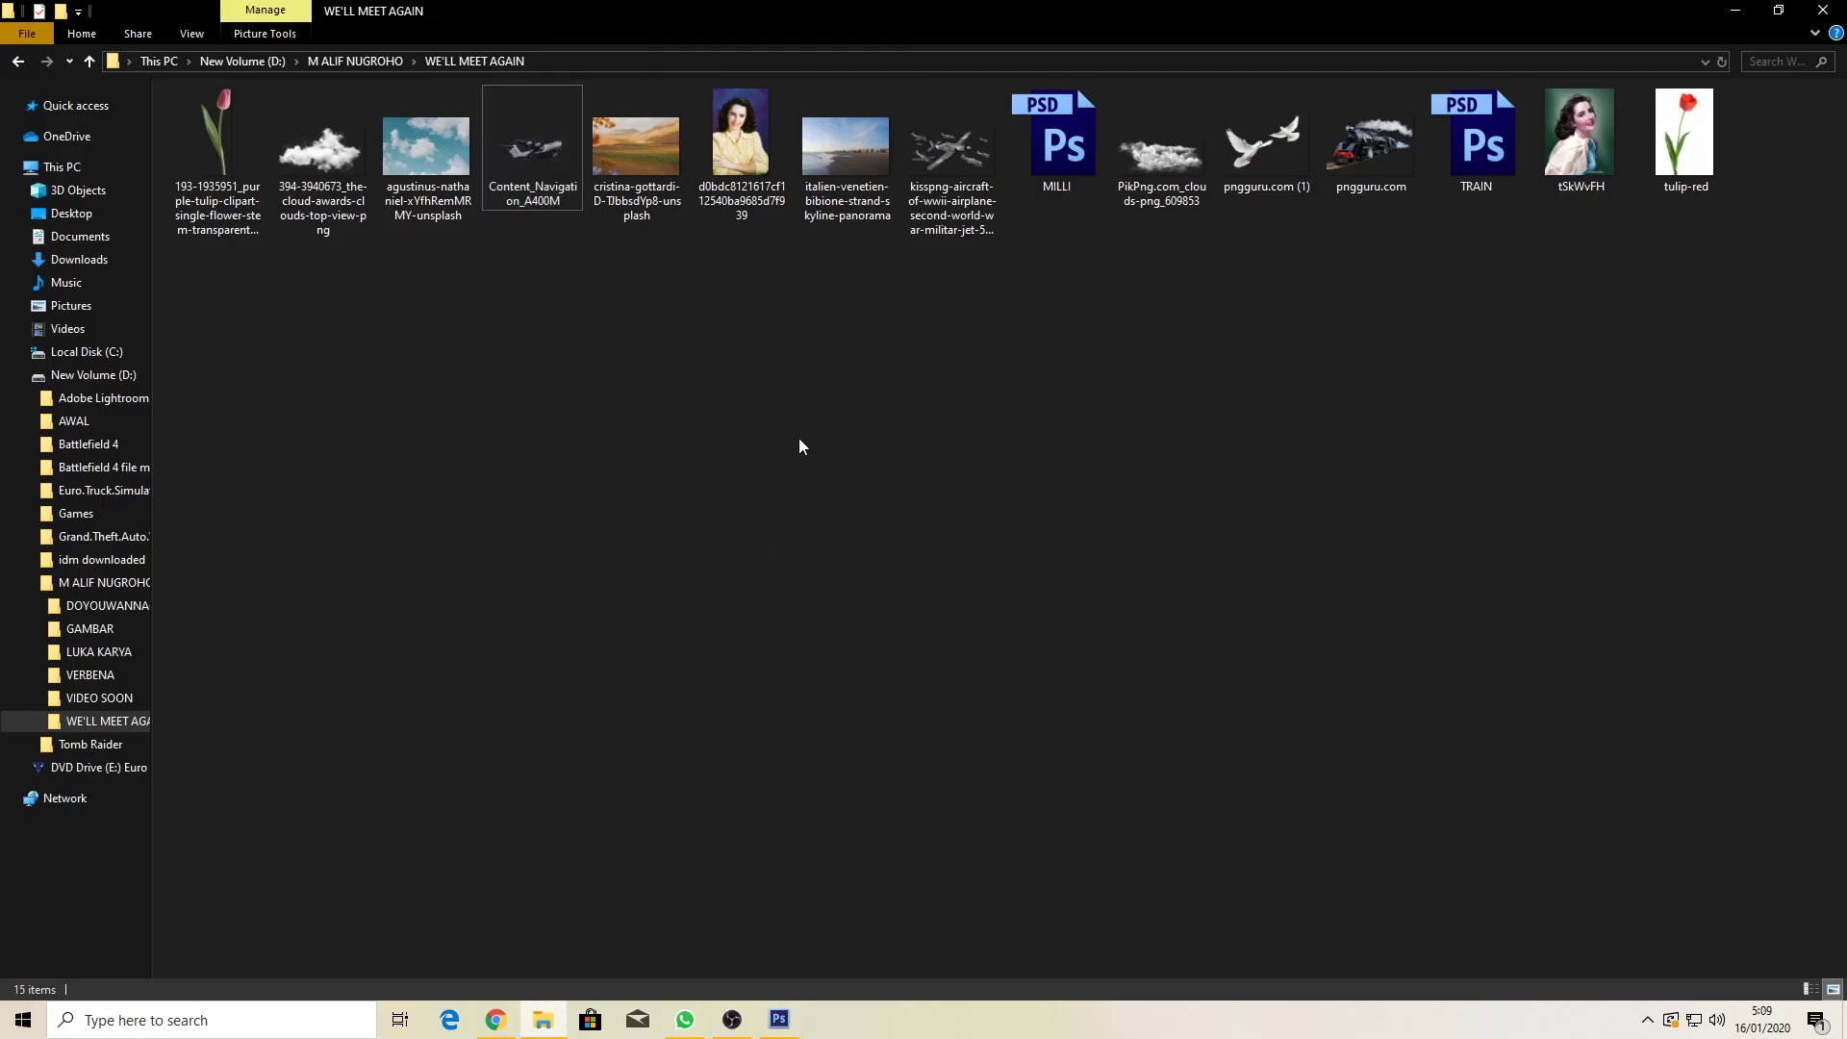
pyautogui.hotkey('alt', 'Tab')
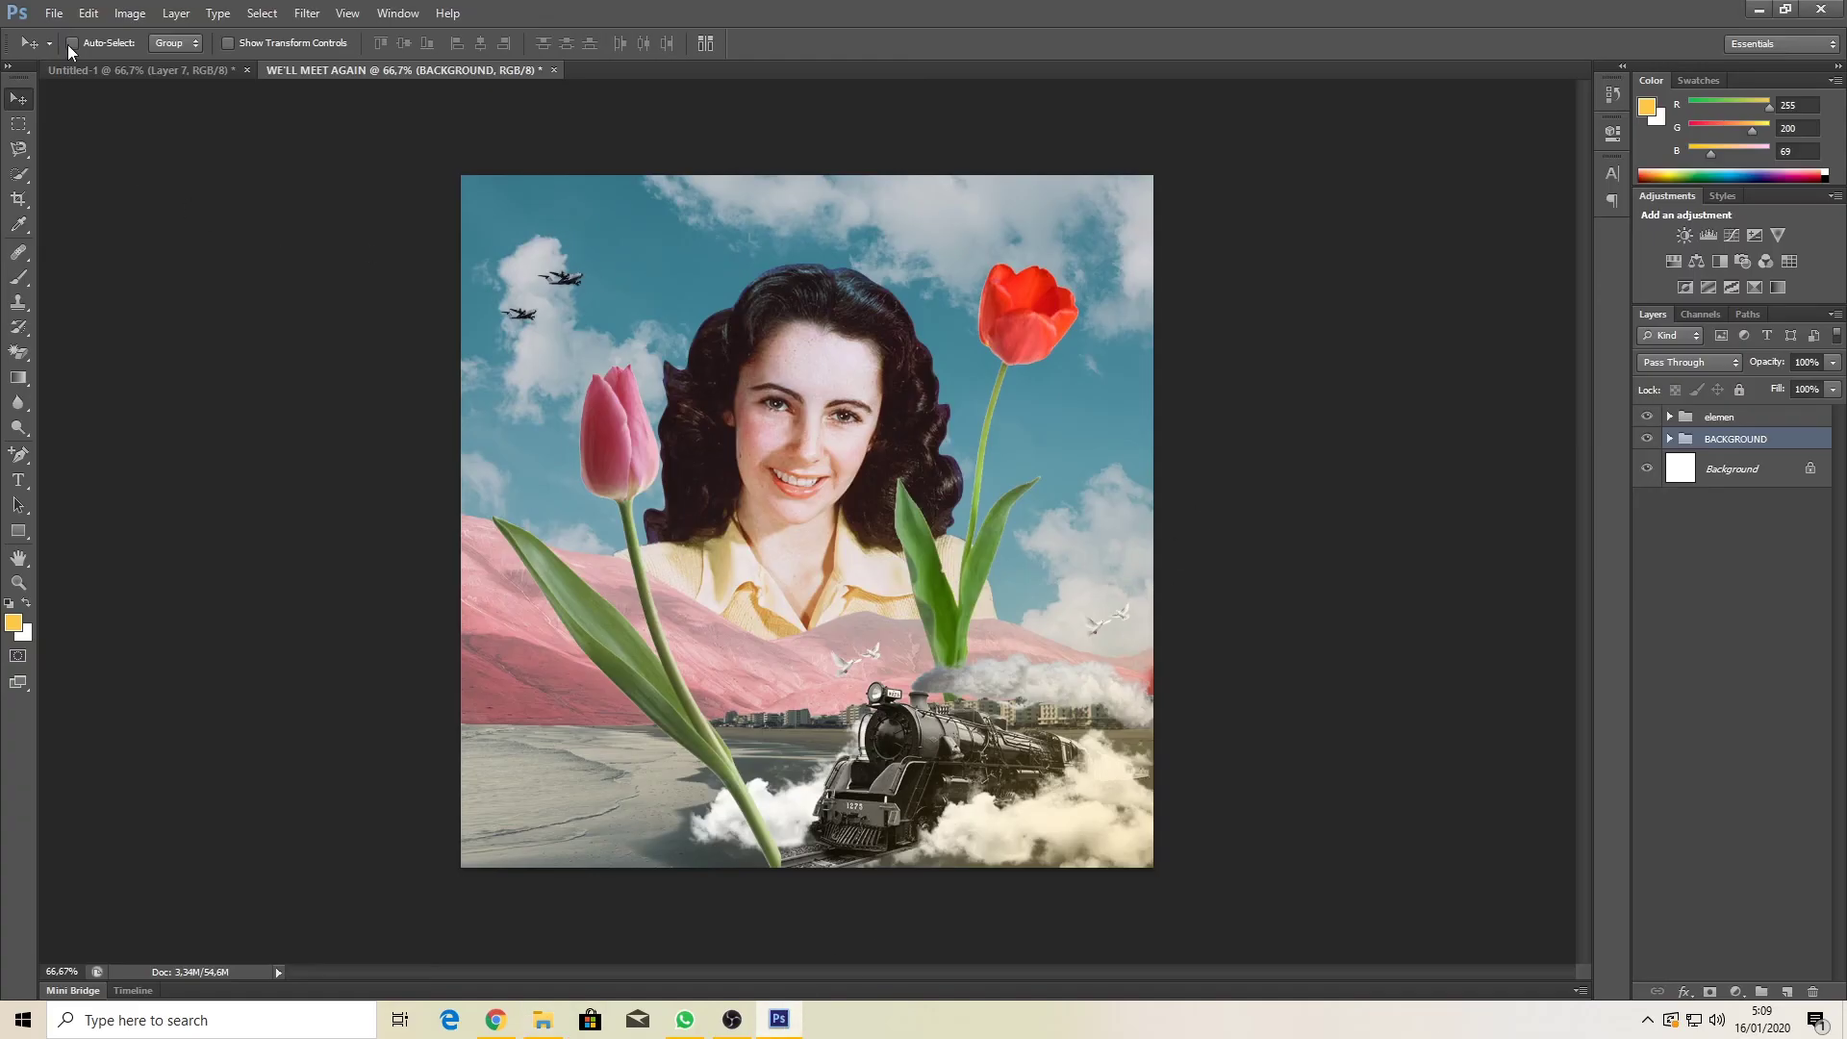
pyautogui.click(53, 18)
pyautogui.click(431, 181)
# Step: Draw a large paragraph text box across the middle of the composite and choose a different font size for it
pyautogui.click(18, 480)
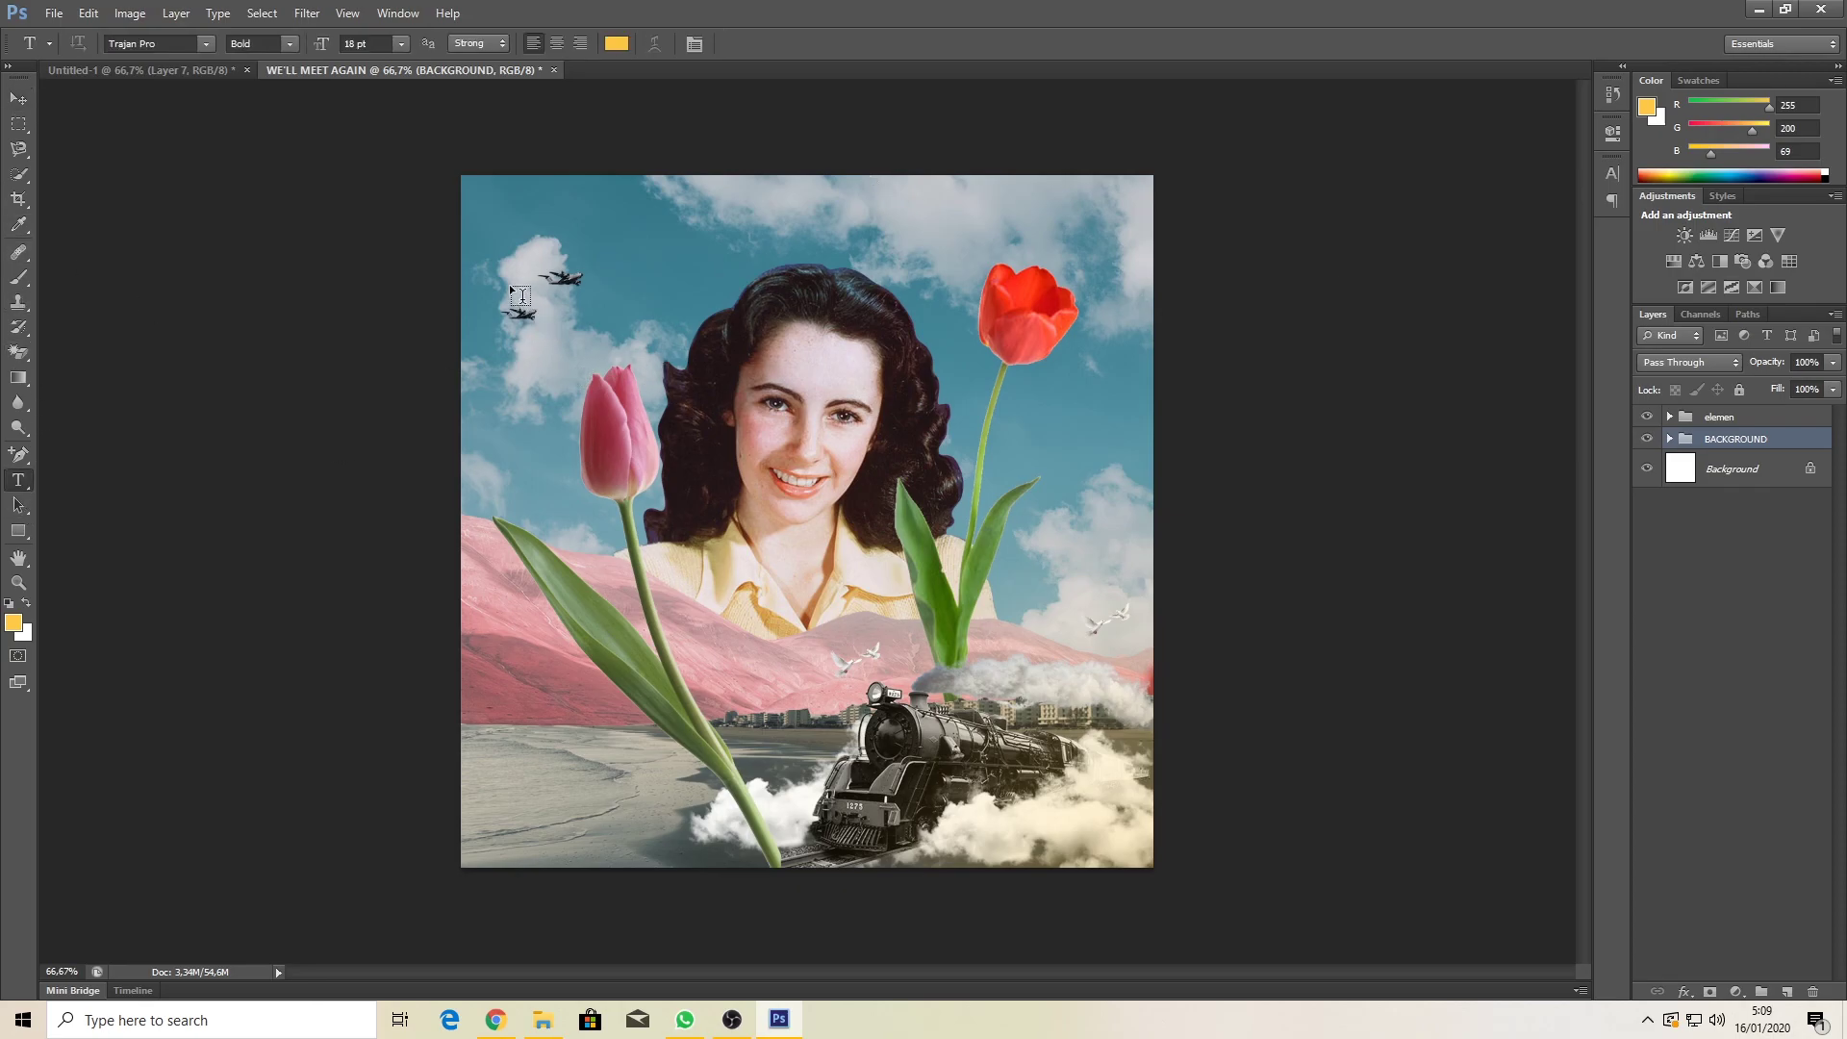
pyautogui.moveTo(654, 371); pyautogui.dragTo(1093, 748)
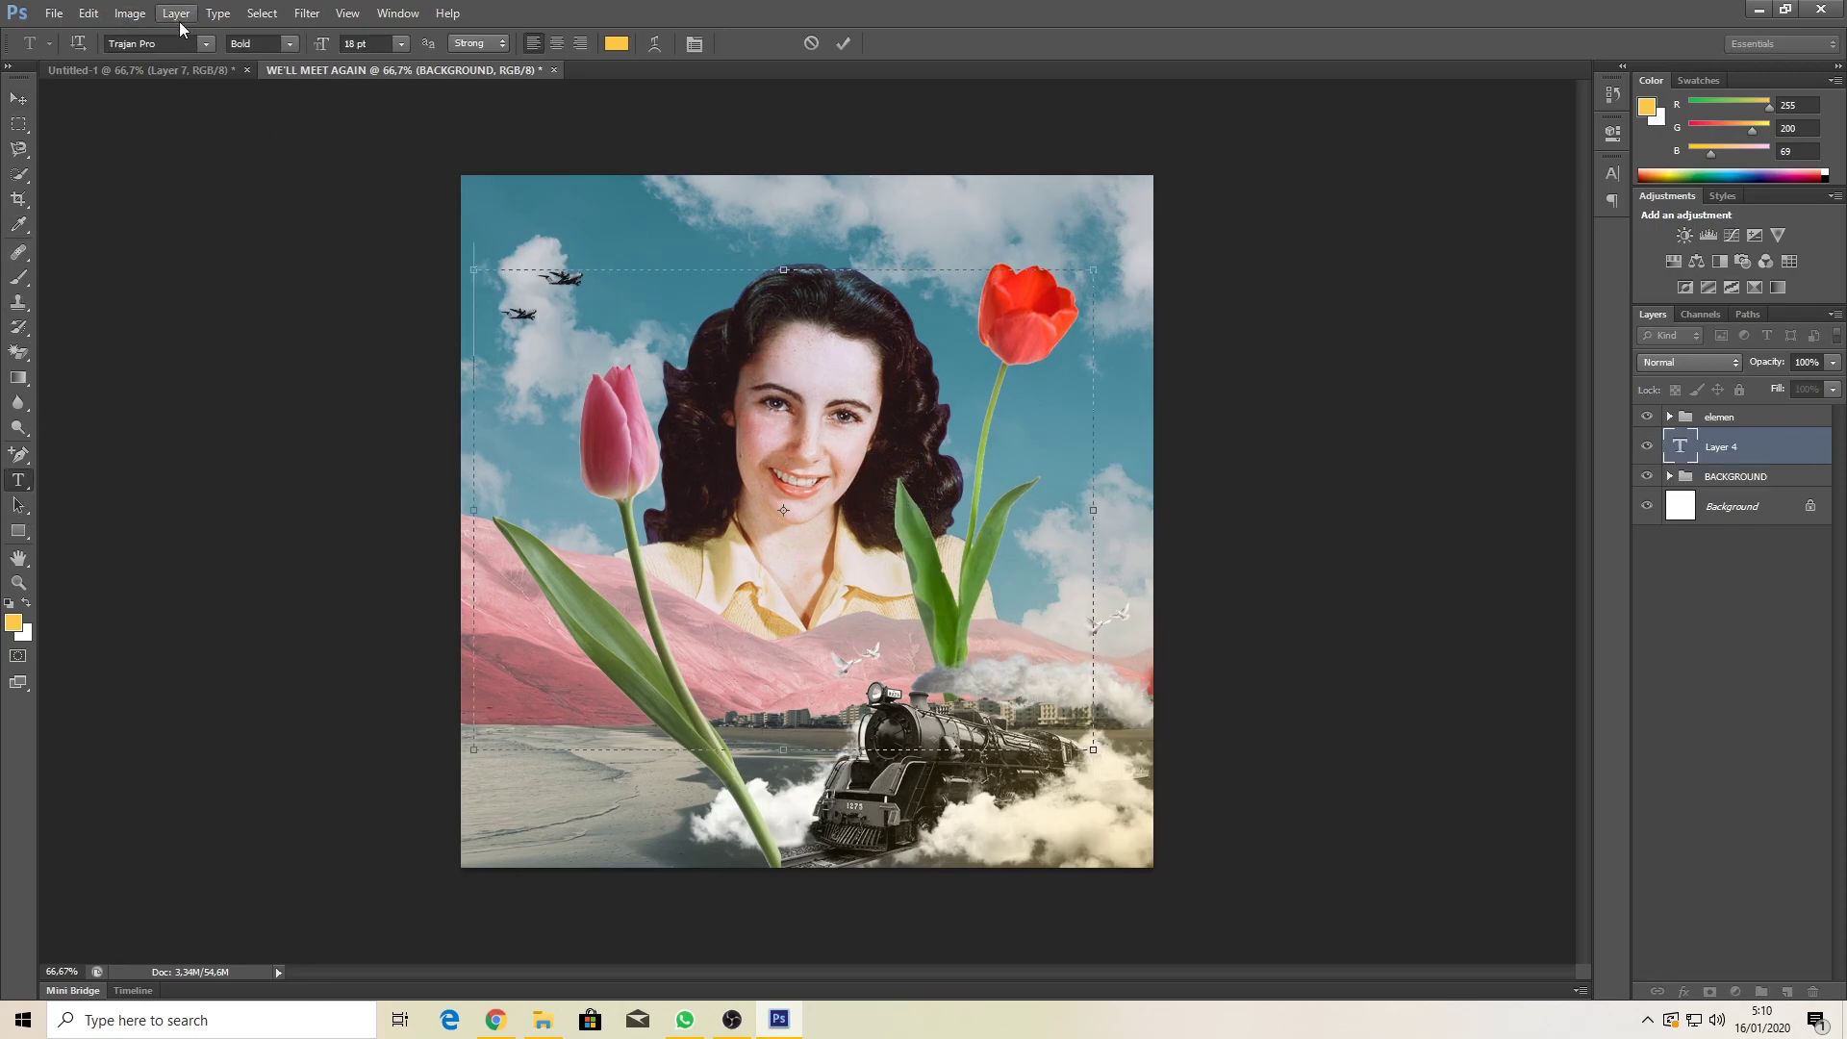
pyautogui.click(401, 43)
pyautogui.click(411, 231)
# Step: Write TERIMA KASIH on two lines with a :) smiley, and move the text down over the woman's chin and collar
pyautogui.write('TERIMA')
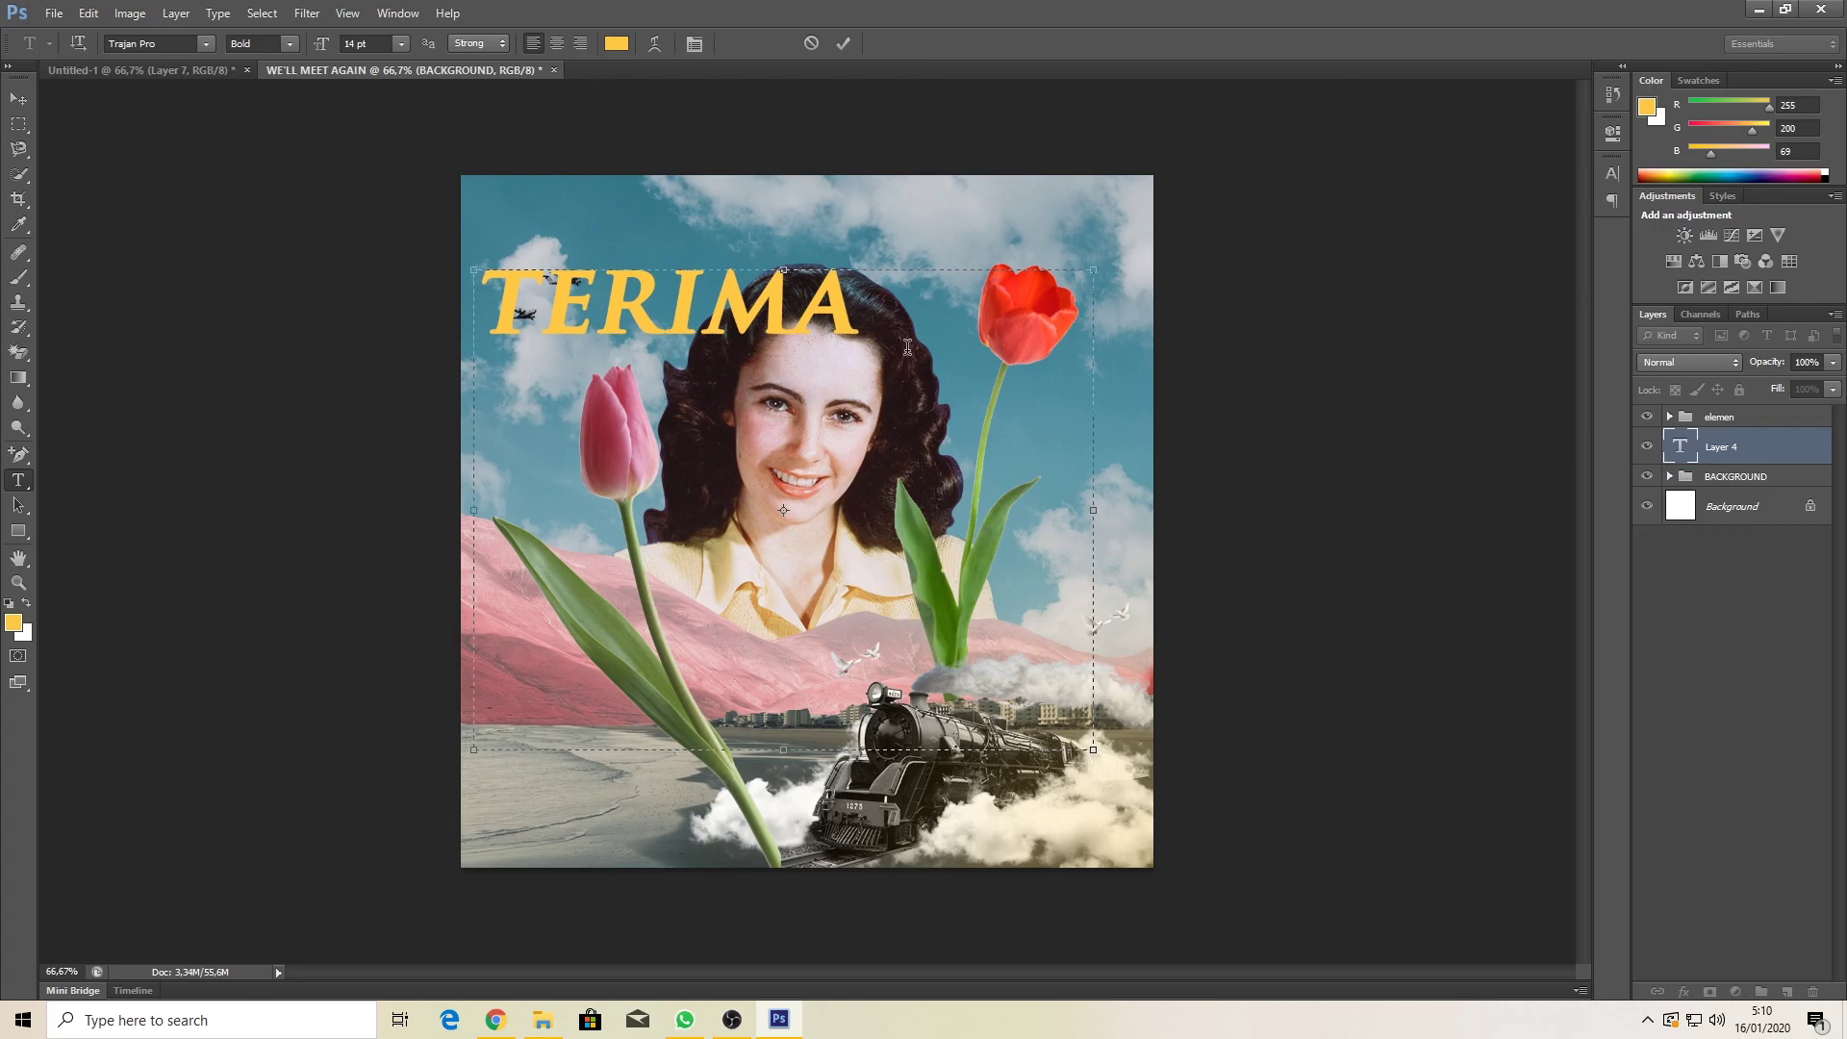
pyautogui.press('Return')
pyautogui.write('KASIH')
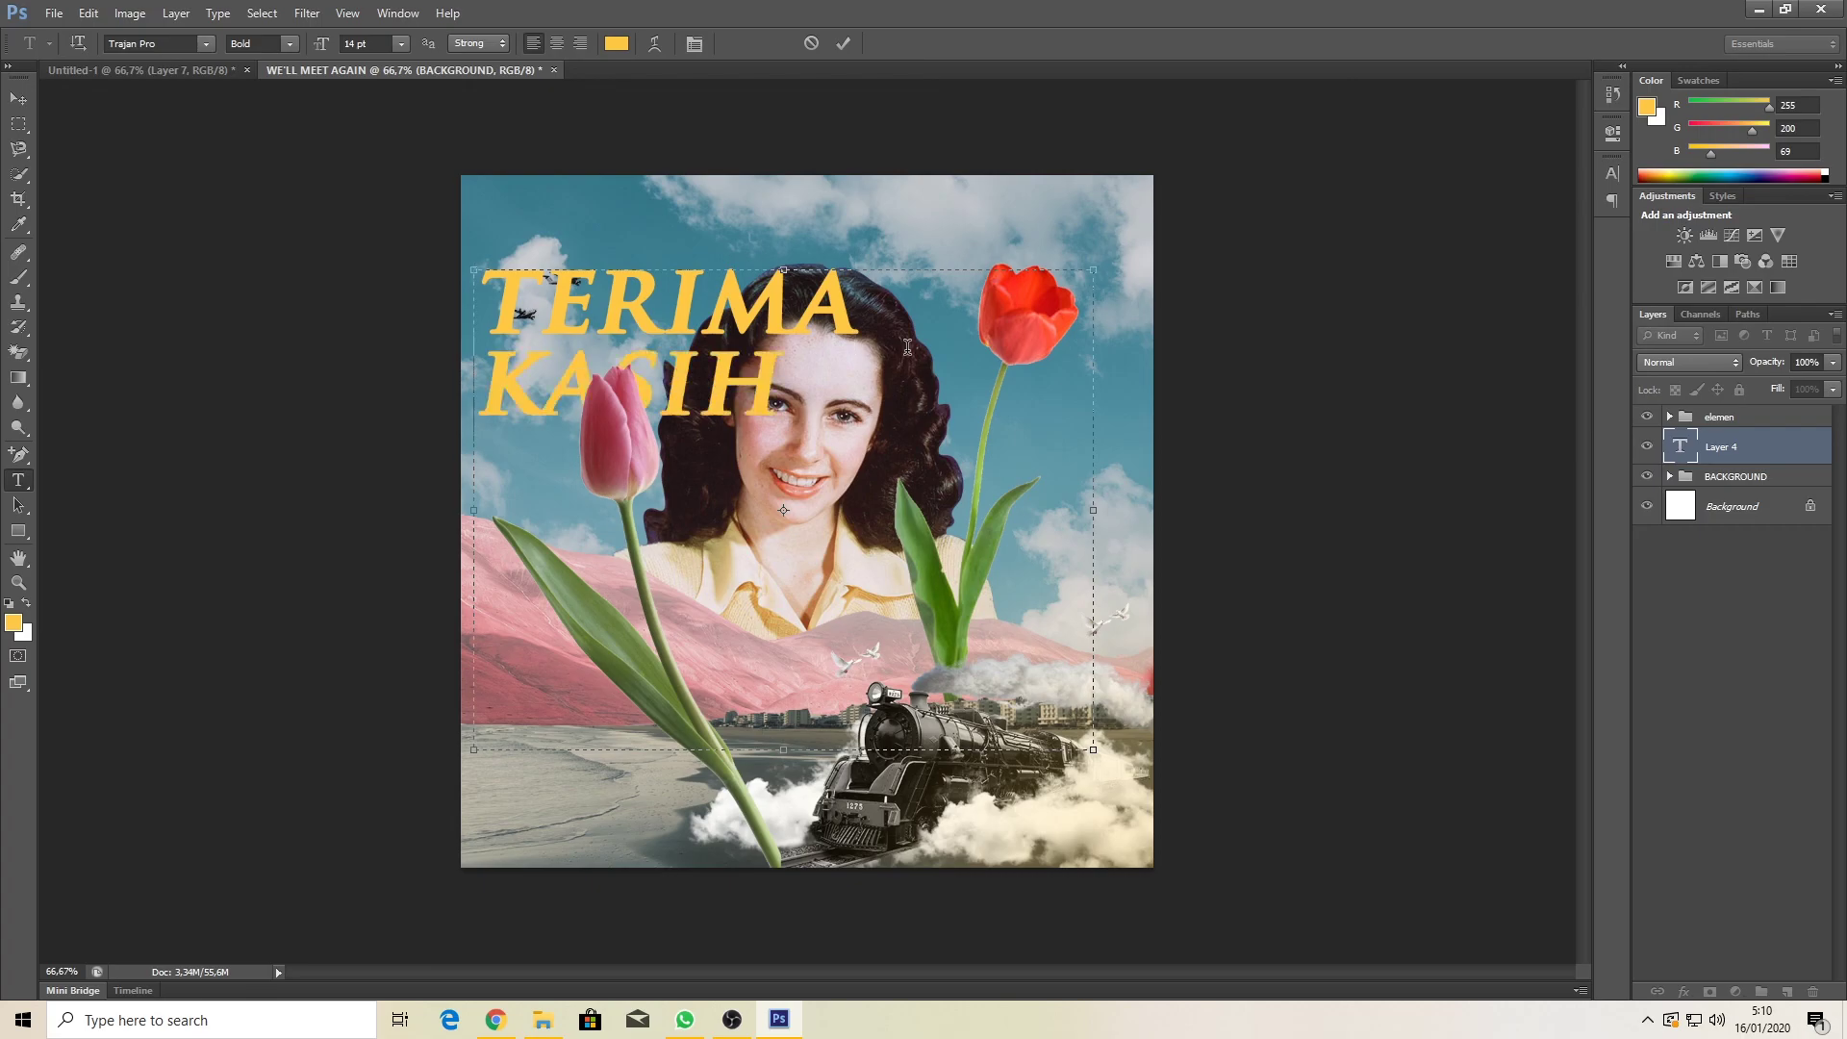
pyautogui.press('Home')
pyautogui.write(':)')
pyautogui.click(19, 99)
pyautogui.moveTo(654, 351); pyautogui.dragTo(798, 552)
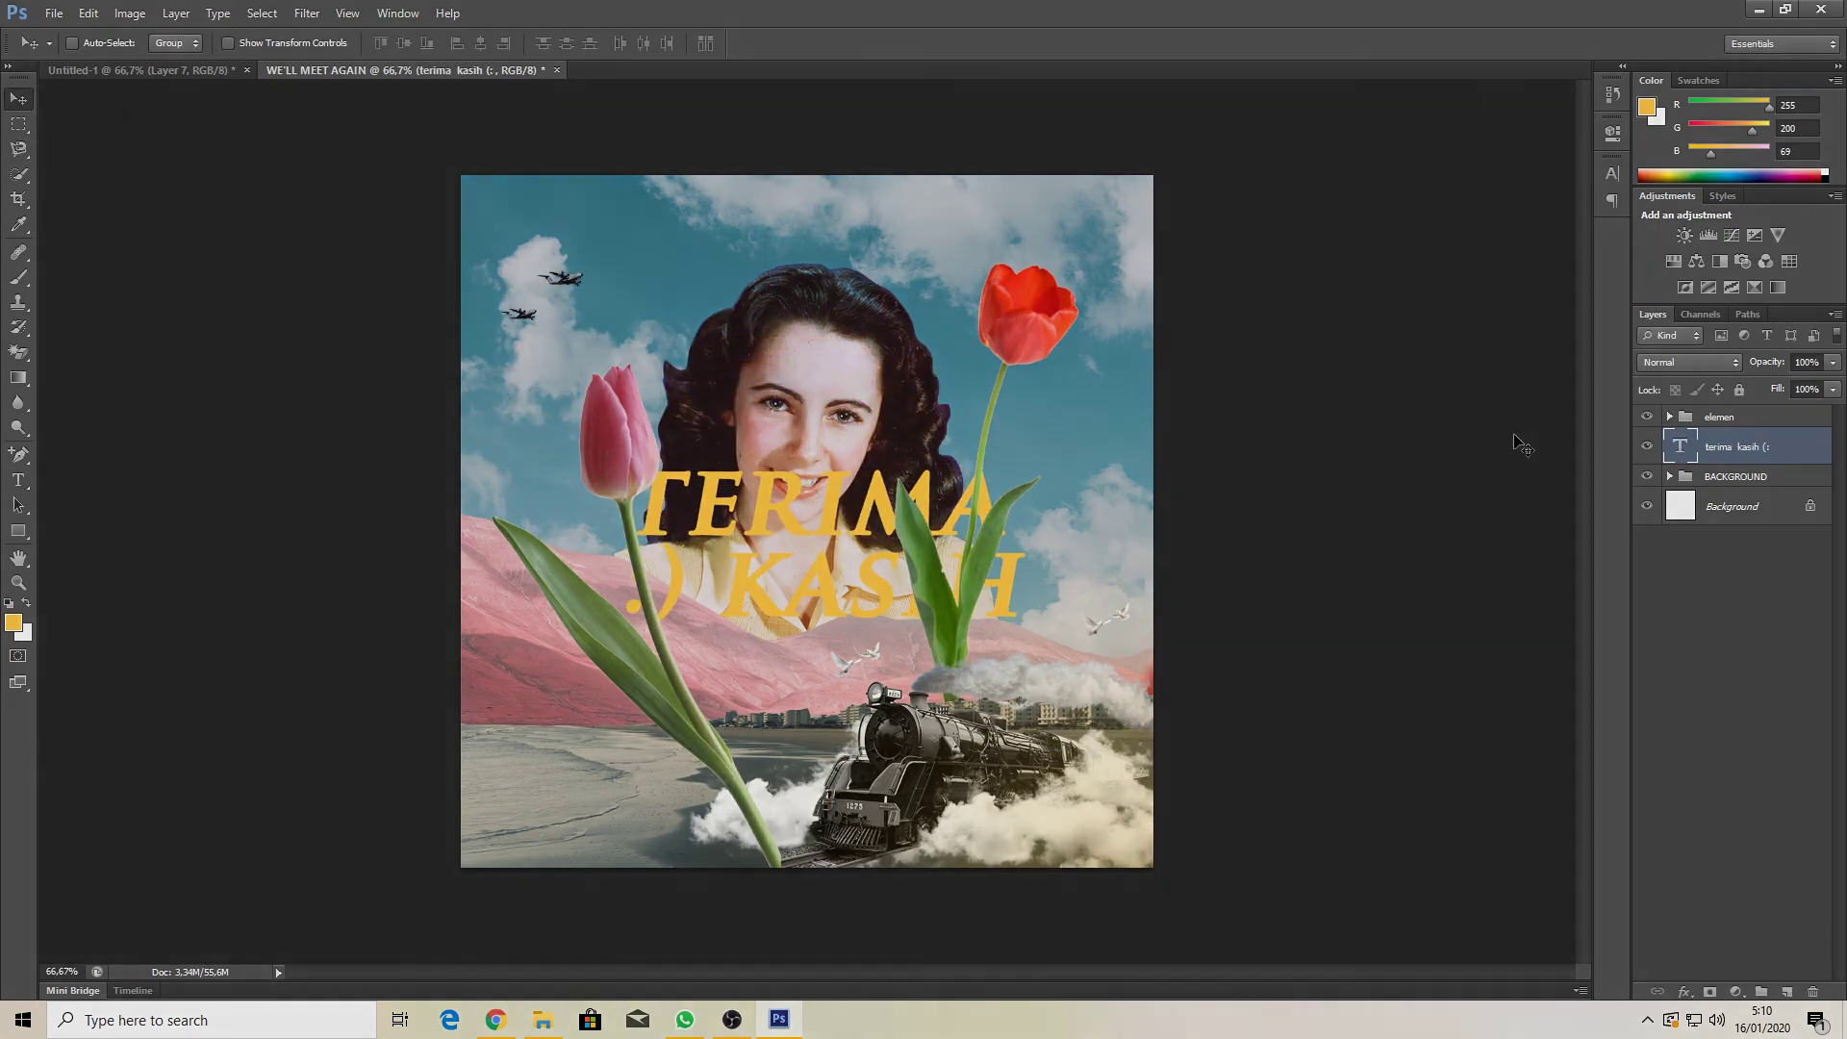